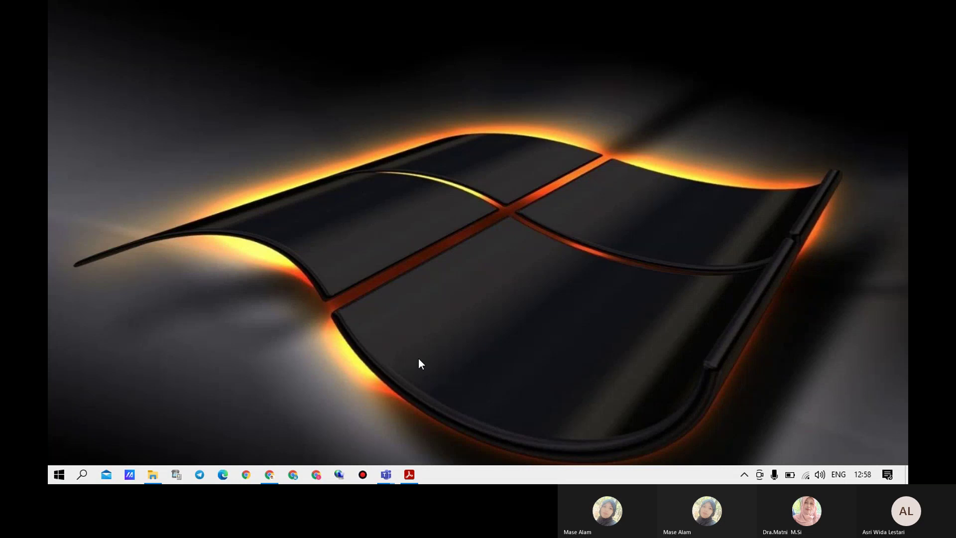
Bring the training matrix PDF back and set its zoom to 100%, then 125%
{"action": "left_click", "coordinate": [409, 476]}
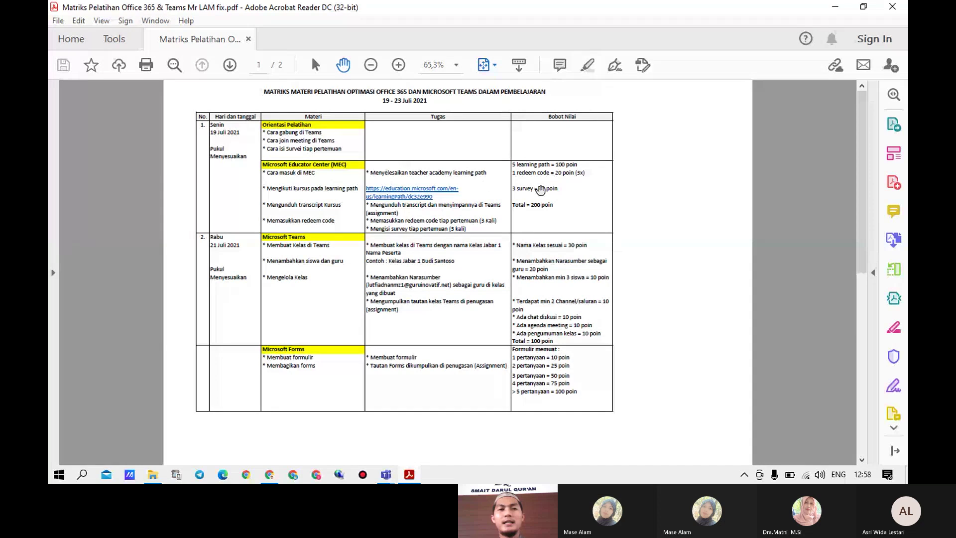
{"action": "left_click", "coordinate": [454, 65]}
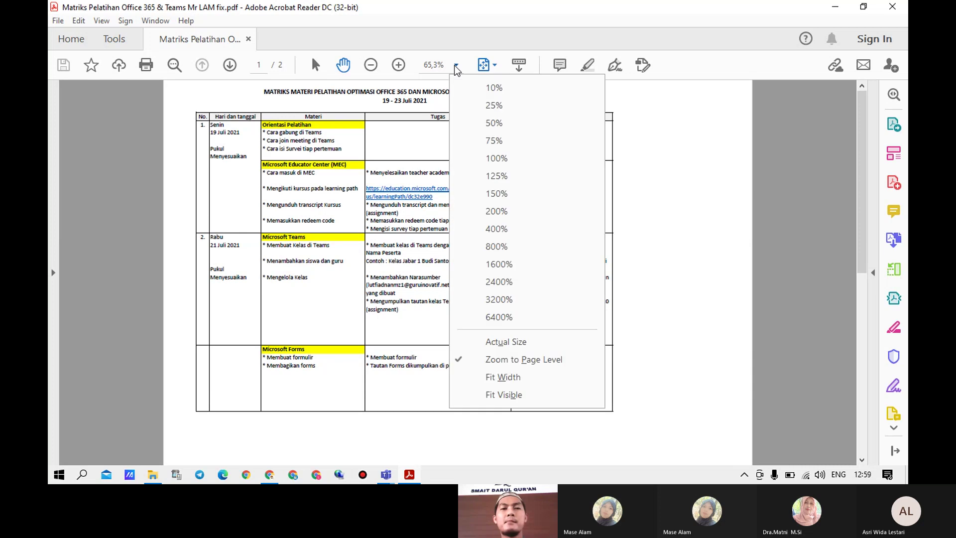
{"action": "left_click", "coordinate": [503, 163]}
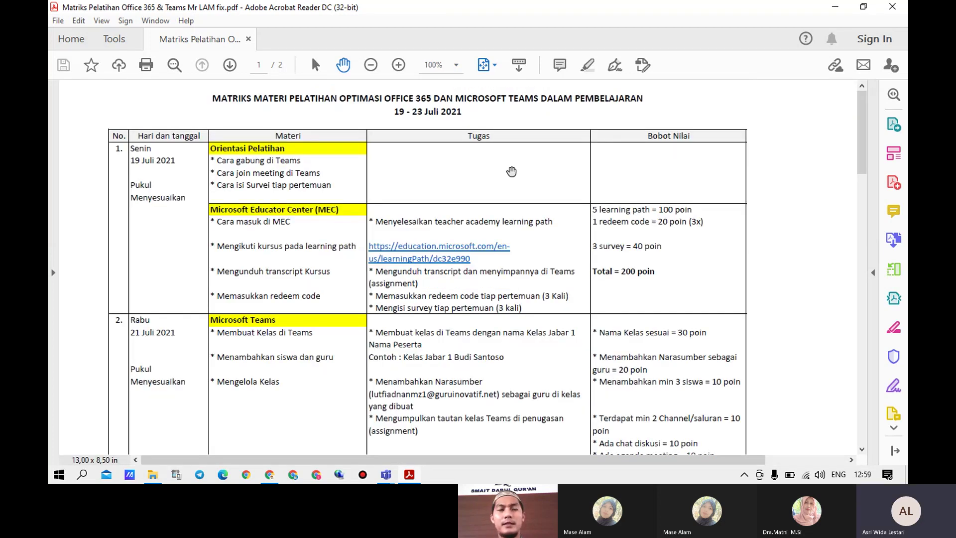
{"action": "left_click", "coordinate": [456, 66]}
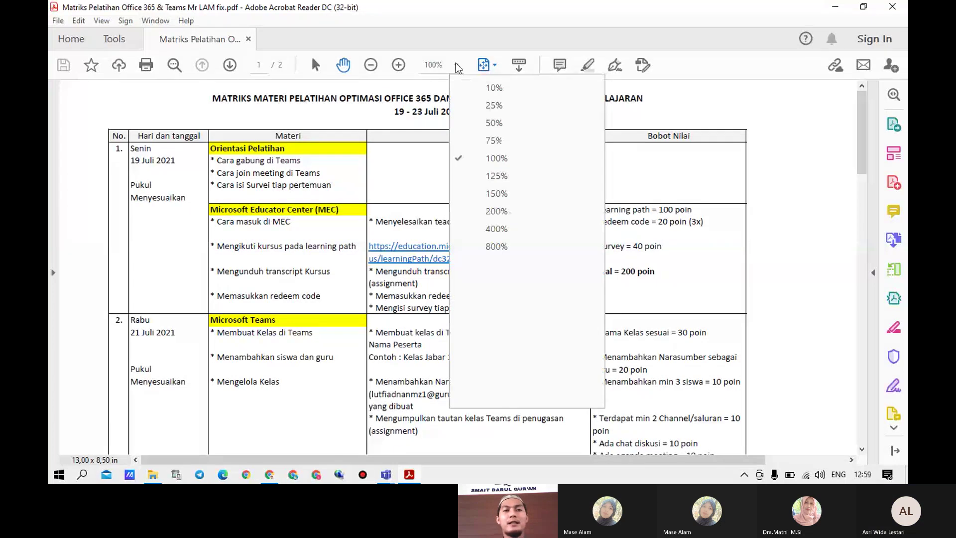
{"action": "left_click", "coordinate": [496, 176]}
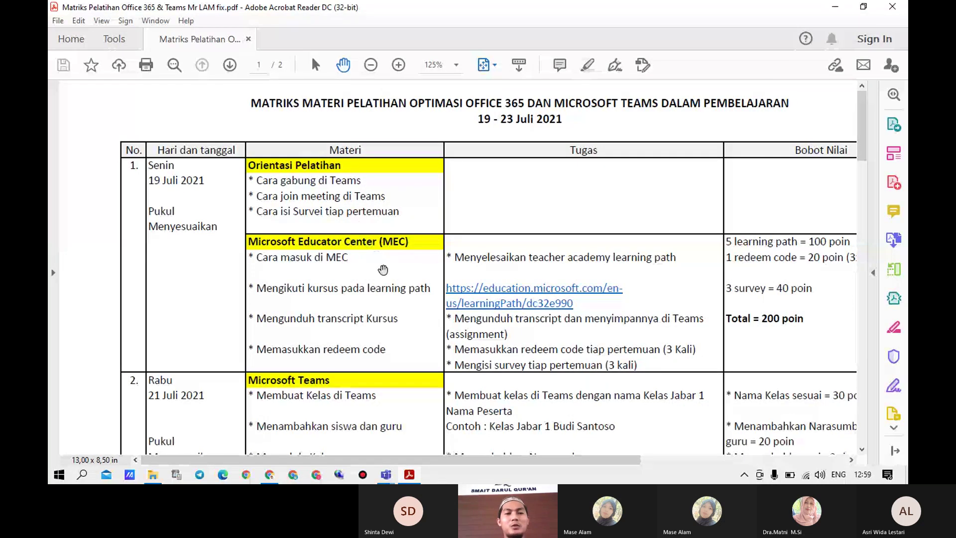
Scroll past the Teams and Forms rows to page 2's Sway, OneDrive and OneNote sessions
{"action": "scroll", "coordinate": [385, 271], "scroll_direction": "down", "scroll_amount": 2}
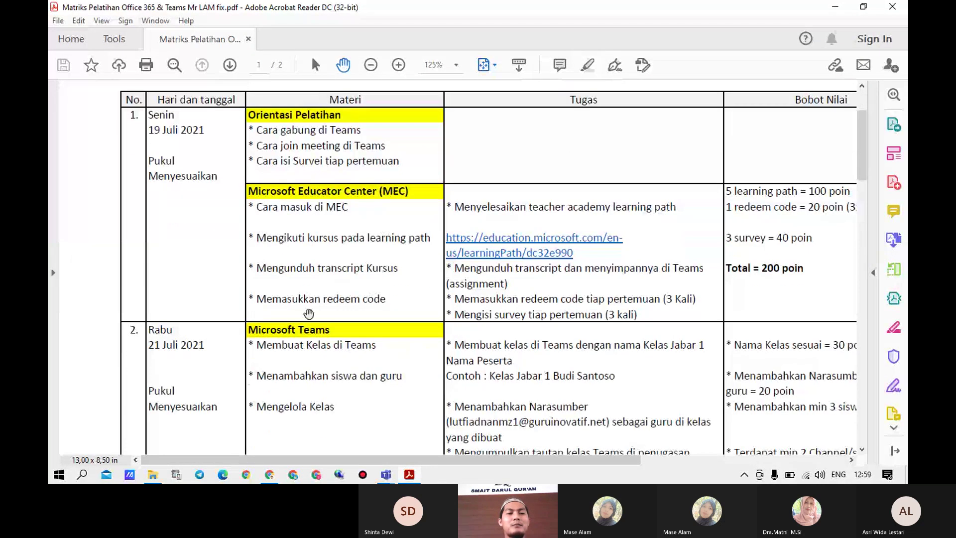
{"action": "scroll", "coordinate": [340, 334], "scroll_direction": "down", "scroll_amount": 2}
{"action": "scroll", "coordinate": [340, 334], "scroll_direction": "down", "scroll_amount": 6}
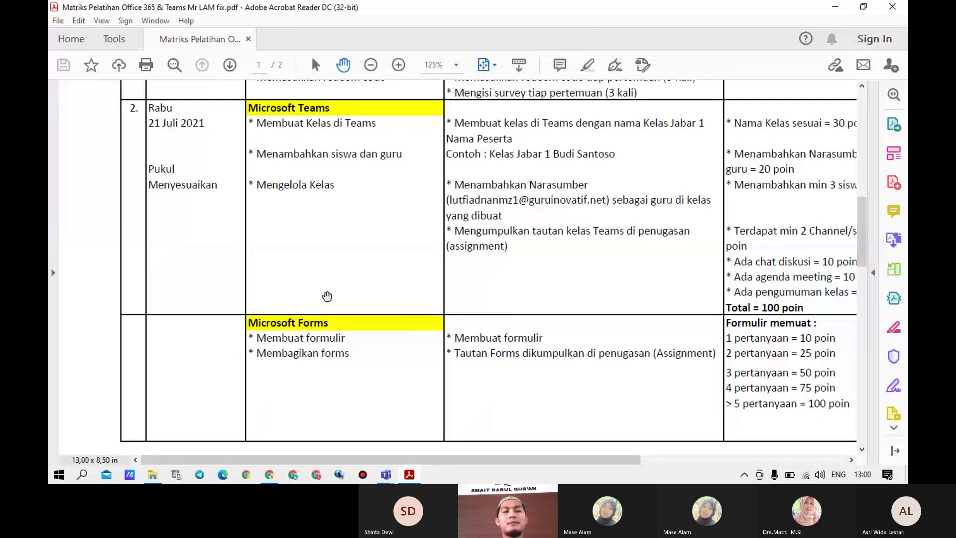
{"action": "scroll", "coordinate": [329, 304], "scroll_direction": "down", "scroll_amount": 2}
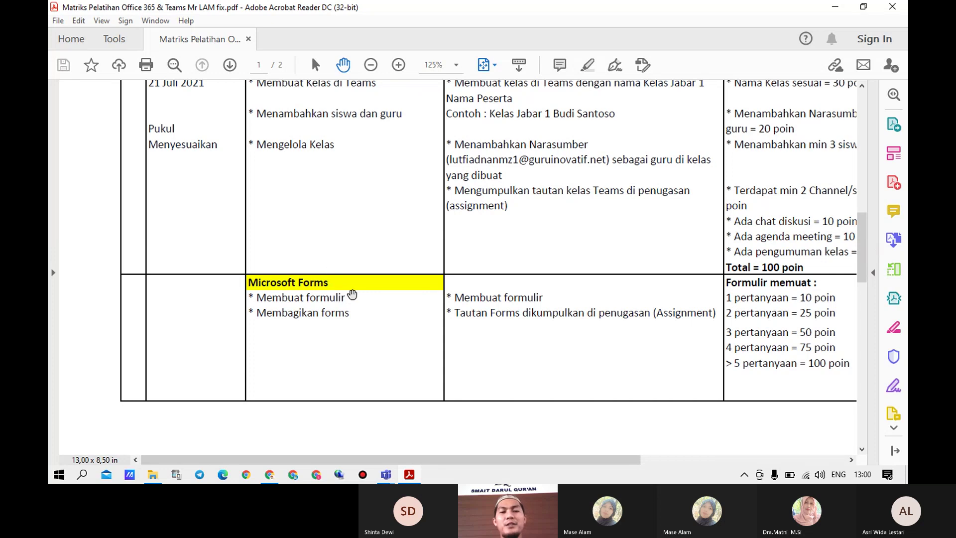
{"action": "scroll", "coordinate": [339, 278], "scroll_direction": "down", "scroll_amount": 10}
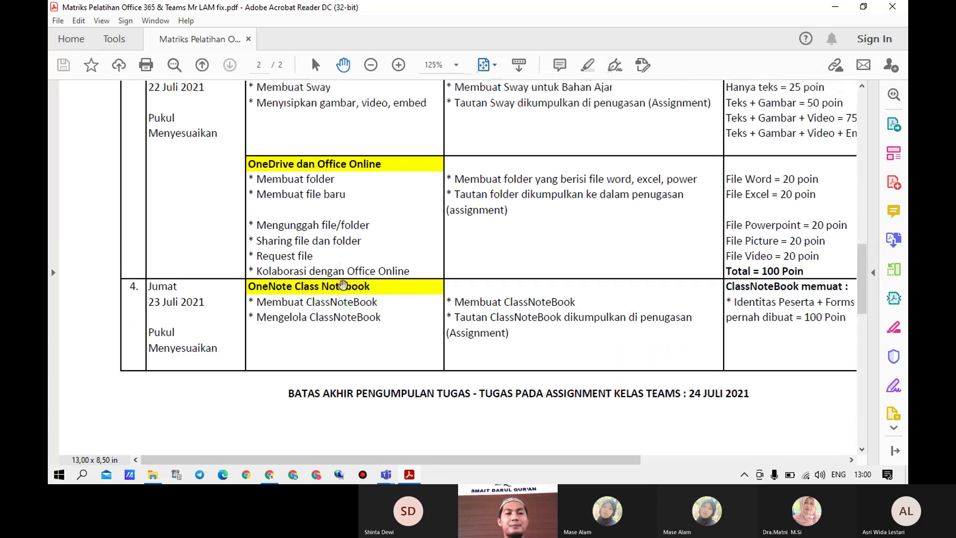
{"action": "scroll", "coordinate": [342, 283], "scroll_direction": "up", "scroll_amount": 1}
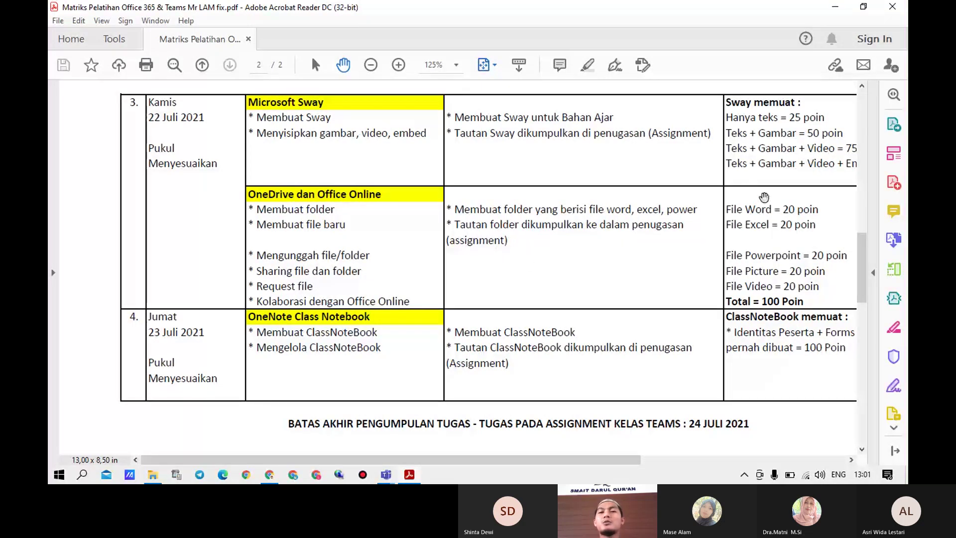
{"action": "left_click_drag", "start_coordinate": [620, 460], "coordinate": [663, 462]}
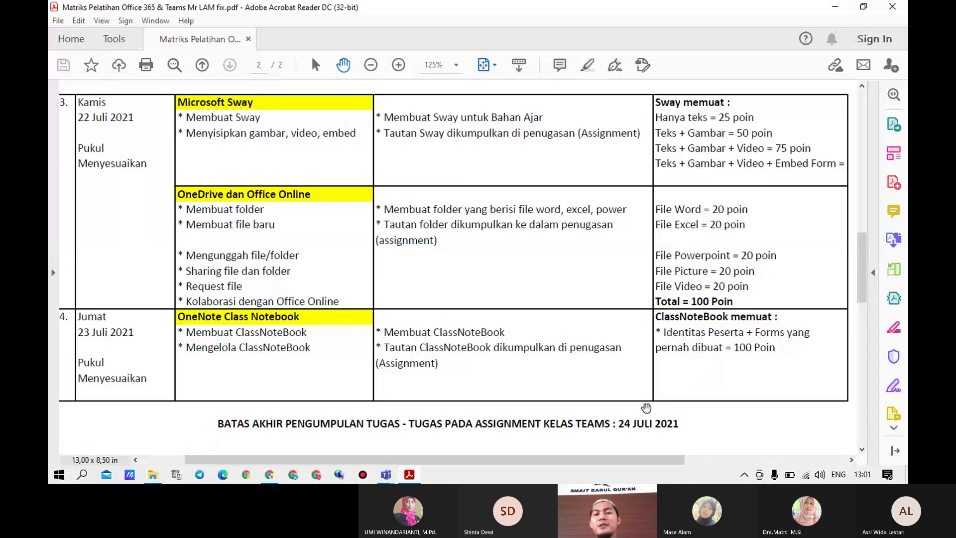
{"action": "left_click_drag", "start_coordinate": [674, 462], "coordinate": [714, 473]}
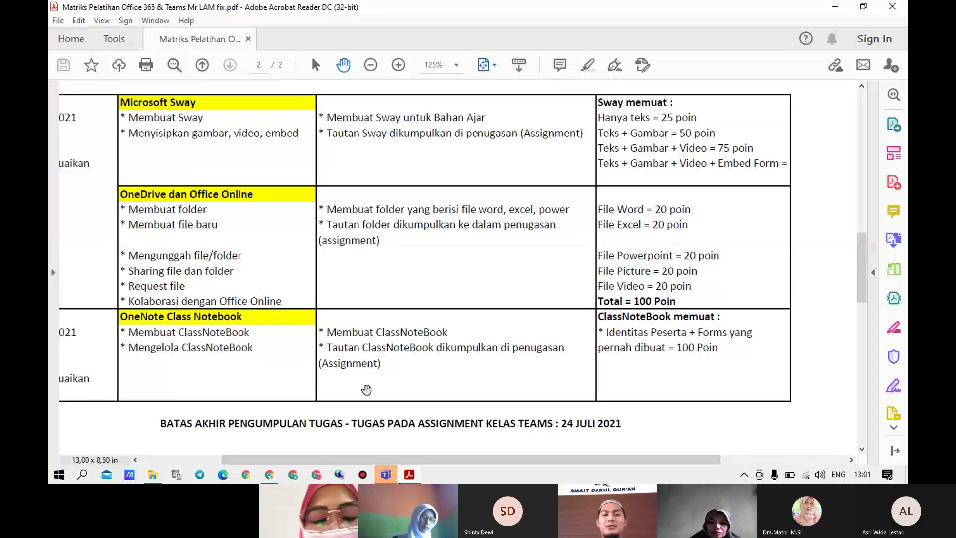
{"action": "left_click_drag", "start_coordinate": [350, 468], "coordinate": [289, 467]}
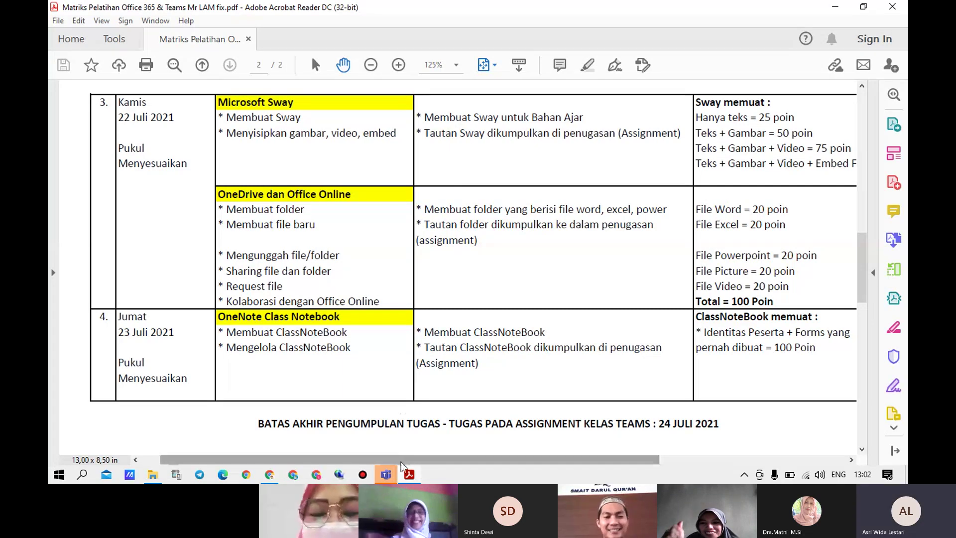
{"action": "mouse_move", "coordinate": [396, 478]}
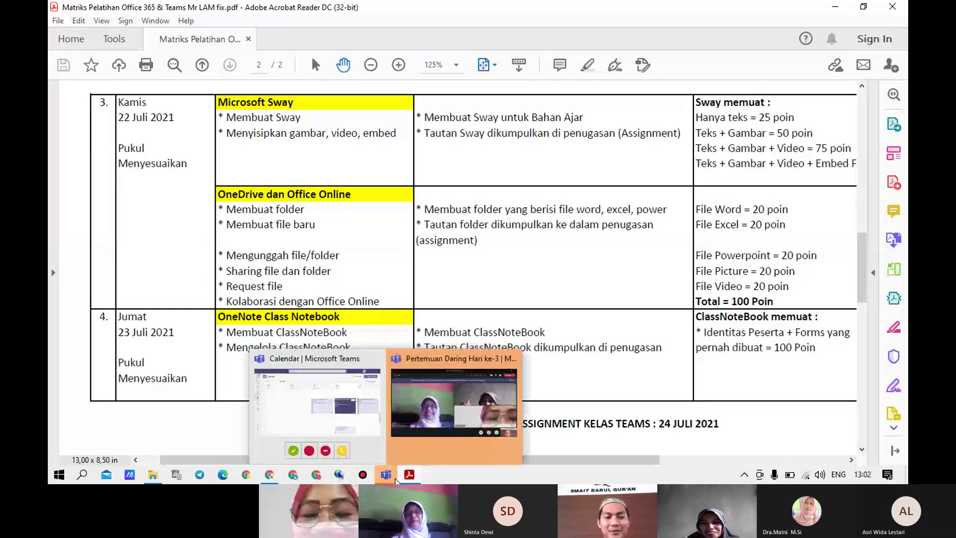
Minimize the Pertemuan Daring Hari ke-3 meeting window and the PDF reader to reveal the desktop
{"action": "left_click", "coordinate": [449, 415]}
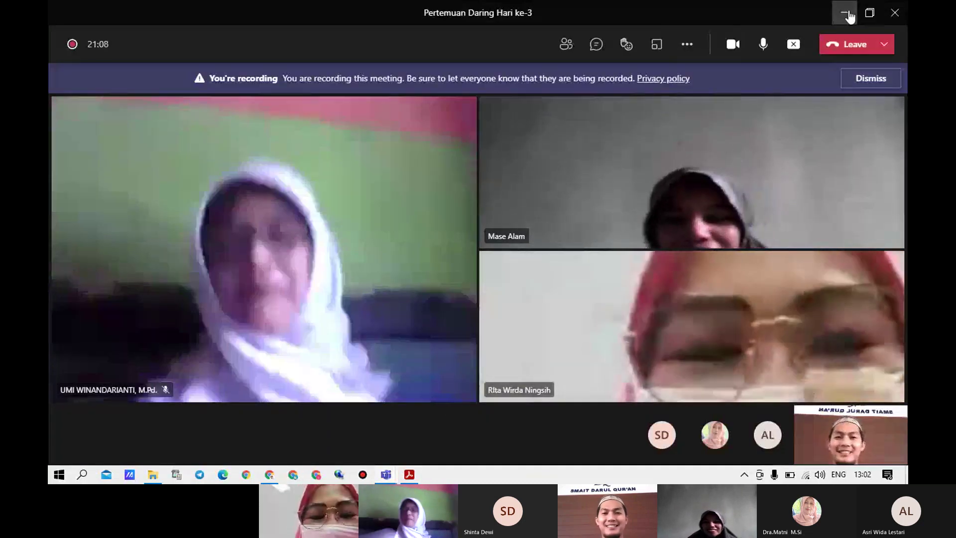
{"action": "left_click", "coordinate": [846, 13]}
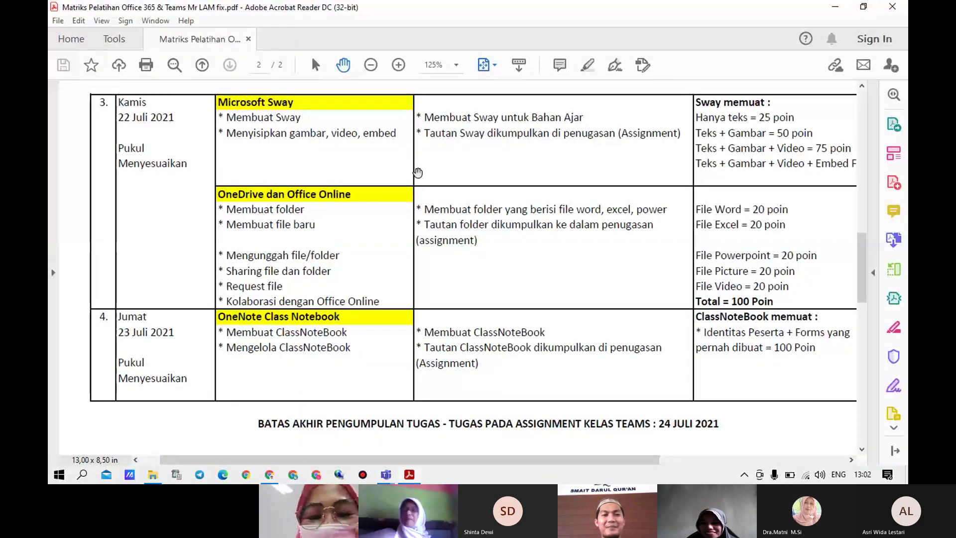
{"action": "left_click", "coordinate": [835, 9]}
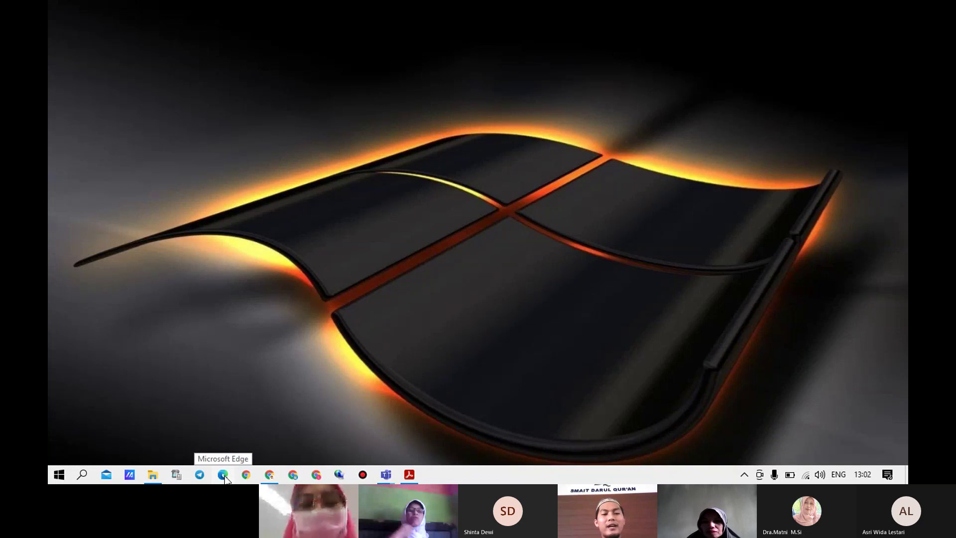
Launch Microsoft Edge from the taskbar
{"action": "left_click", "coordinate": [223, 476]}
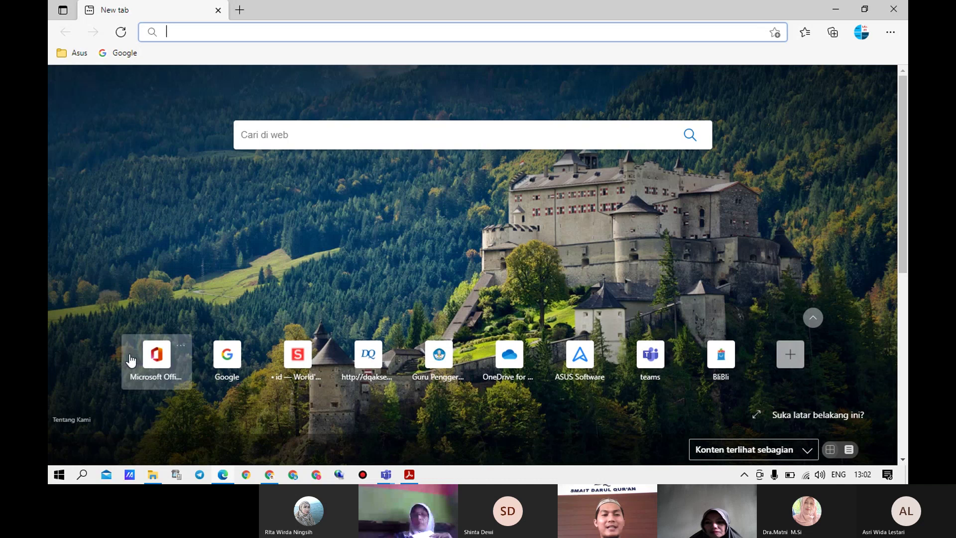
Go to the Microsoft Office website from Edge's shortcut tiles
{"action": "left_click", "coordinate": [163, 373]}
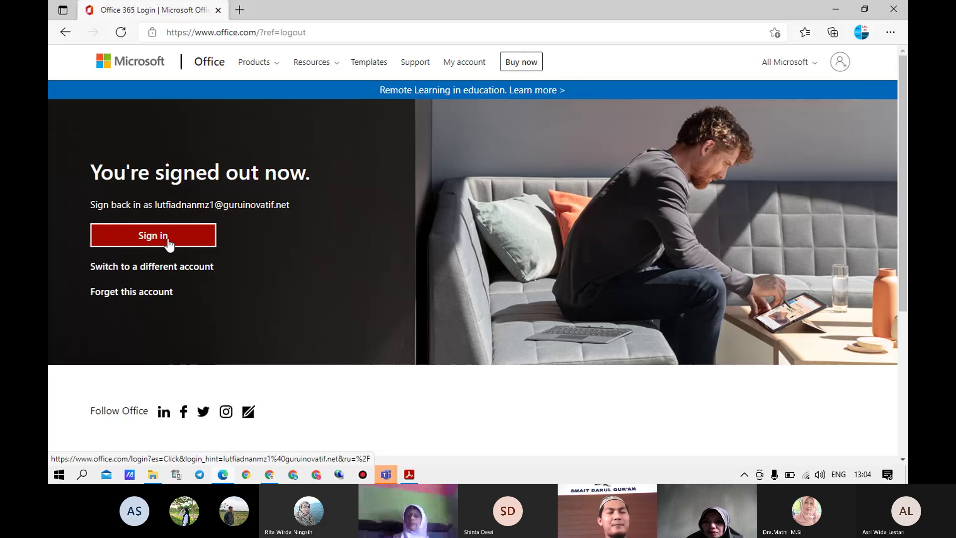
Sign back in to Office and show the app launcher listing Word, Excel, Sway and others
{"action": "left_click", "coordinate": [169, 245]}
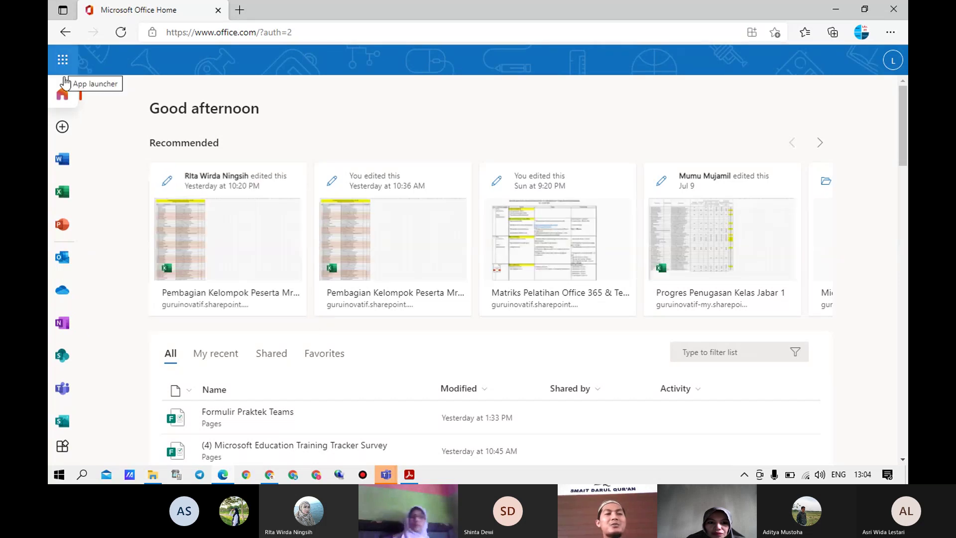
{"action": "scroll", "coordinate": [74, 348], "scroll_direction": "down", "scroll_amount": 2}
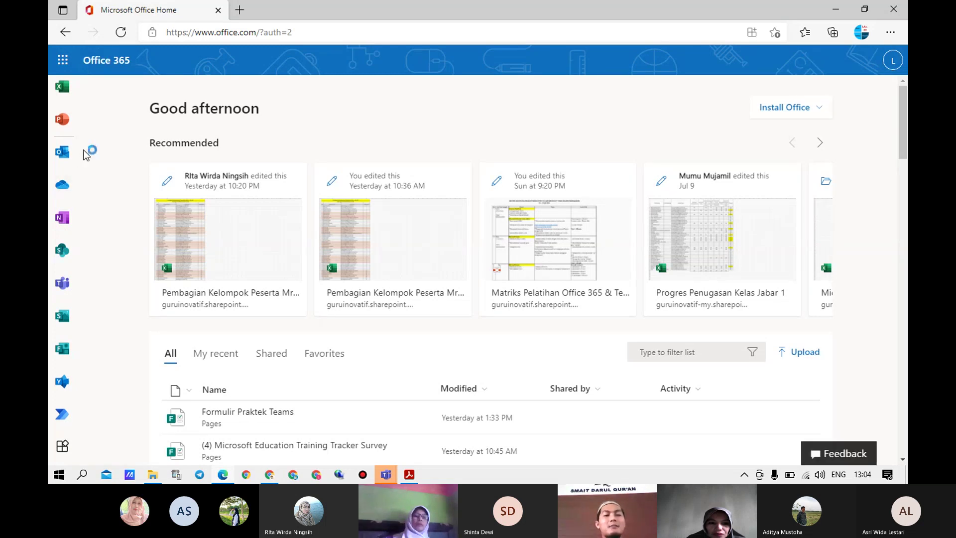
{"action": "left_click", "coordinate": [63, 63]}
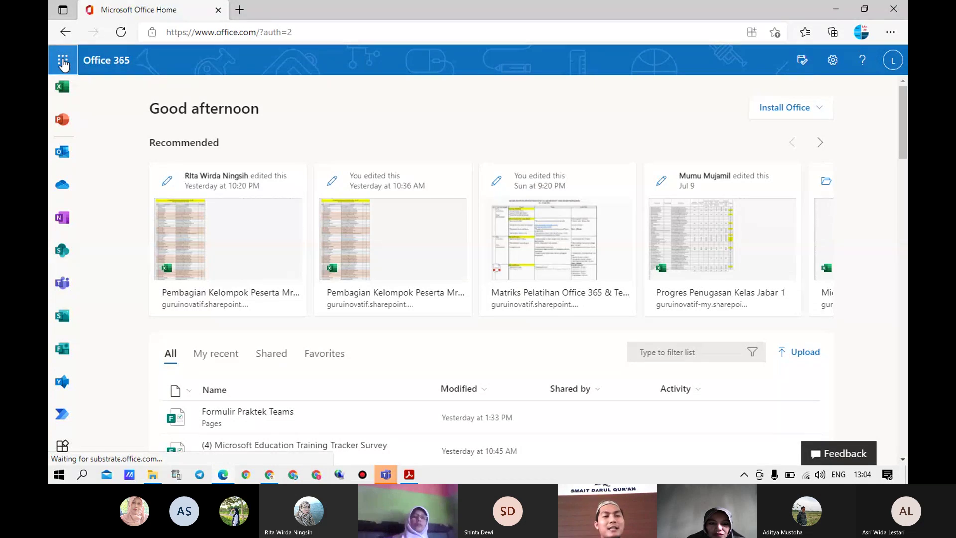
{"action": "key", "text": "super+plus"}
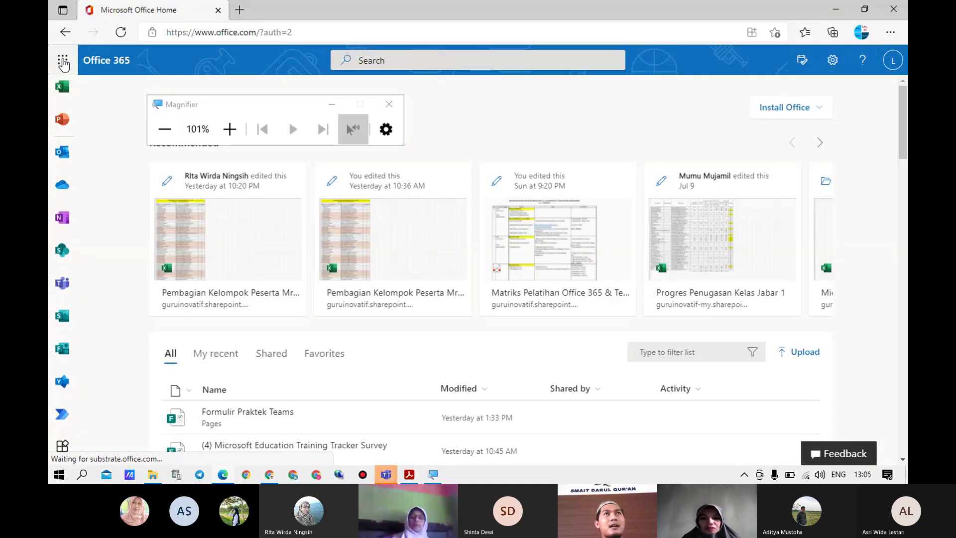
{"action": "left_click", "coordinate": [63, 61]}
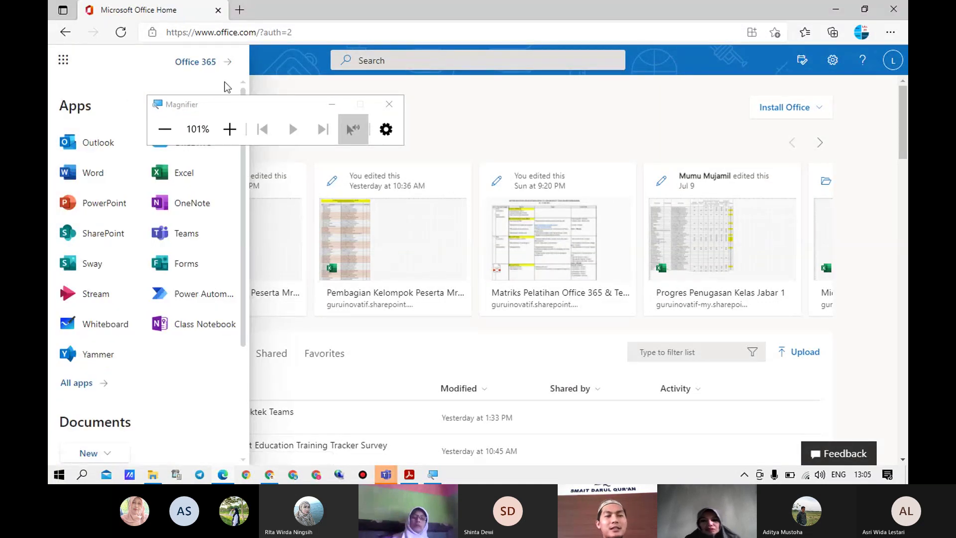
{"action": "left_click", "coordinate": [332, 104]}
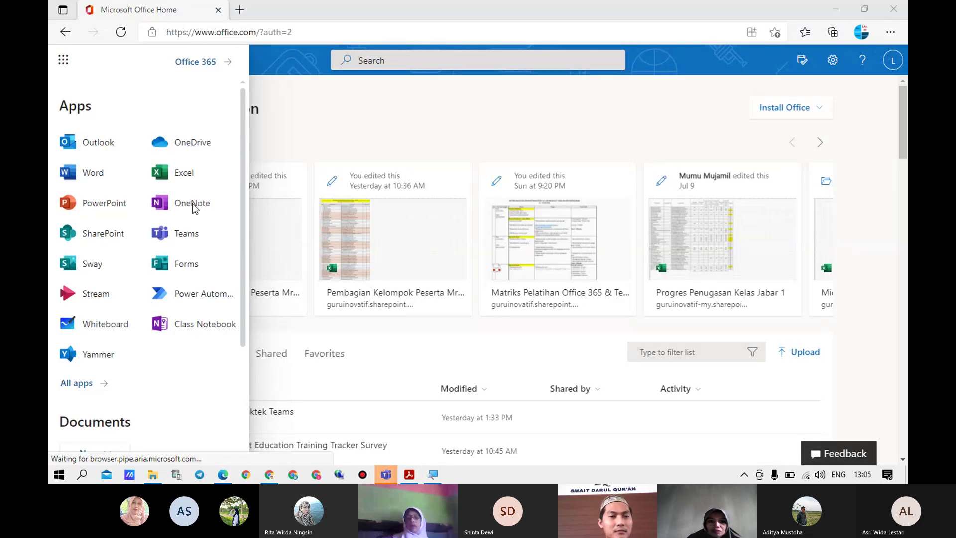
Launch Sway, start a new blank Sway, and bring the training PDF forward
{"action": "left_click", "coordinate": [93, 274]}
{"action": "left_click", "coordinate": [99, 279]}
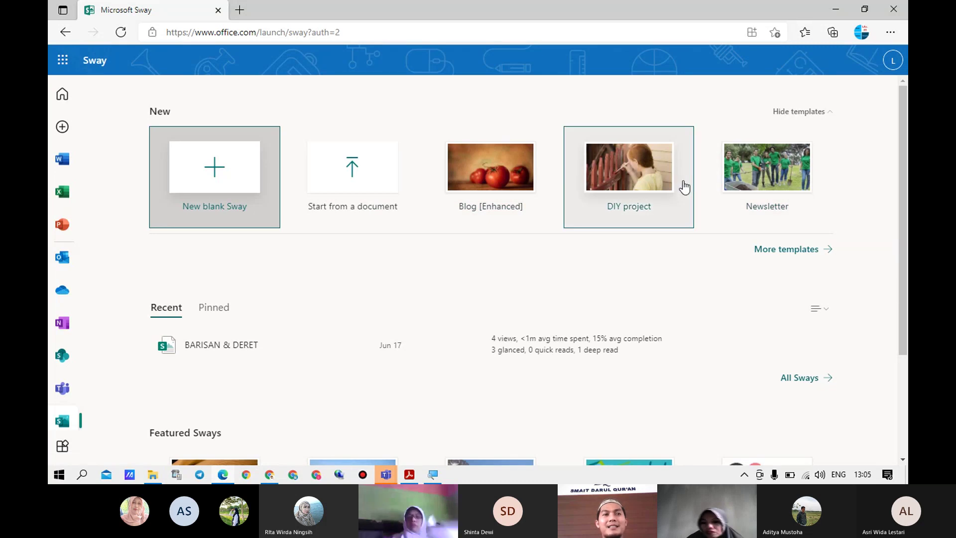
{"action": "left_click", "coordinate": [213, 184]}
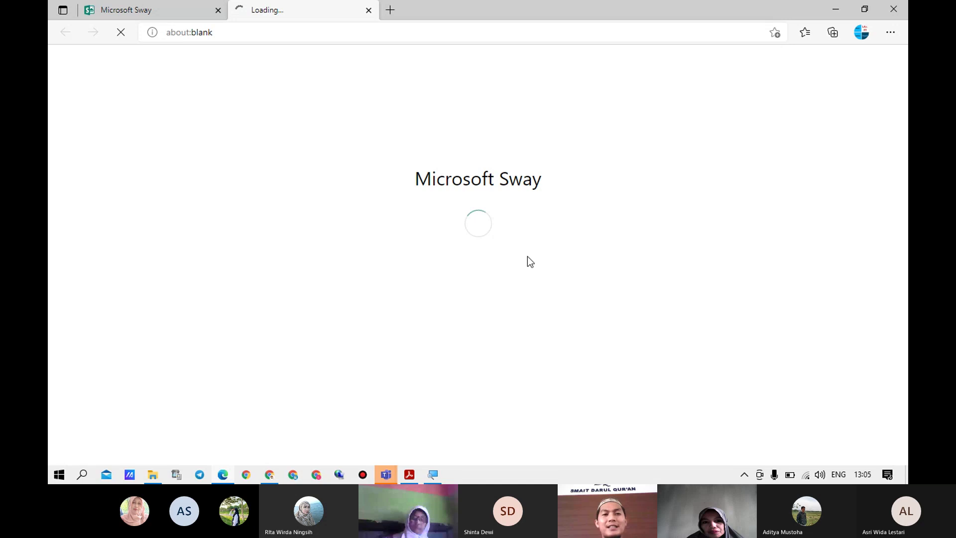
{"action": "left_click", "coordinate": [409, 474]}
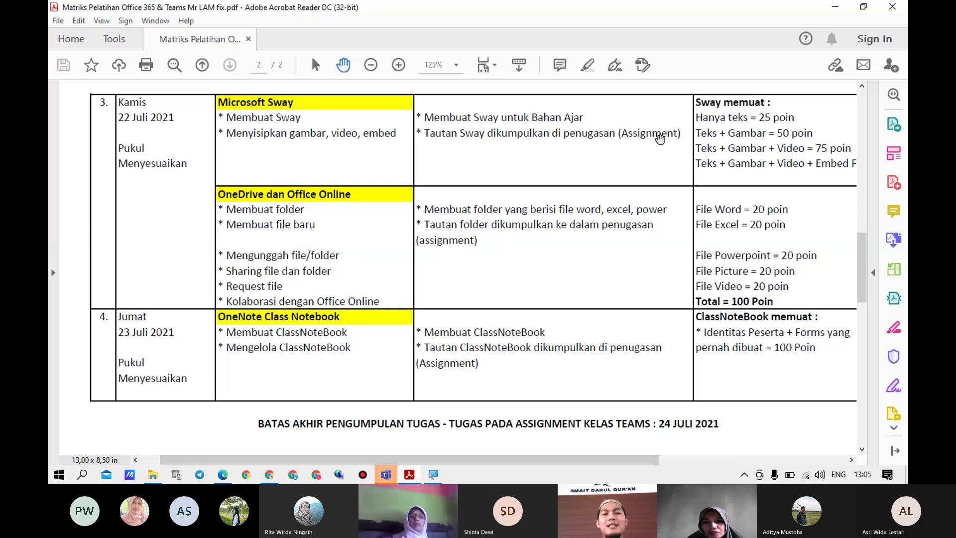
Minimize Acrobat Reader to return to the new blank Sway
{"action": "left_click", "coordinate": [833, 6]}
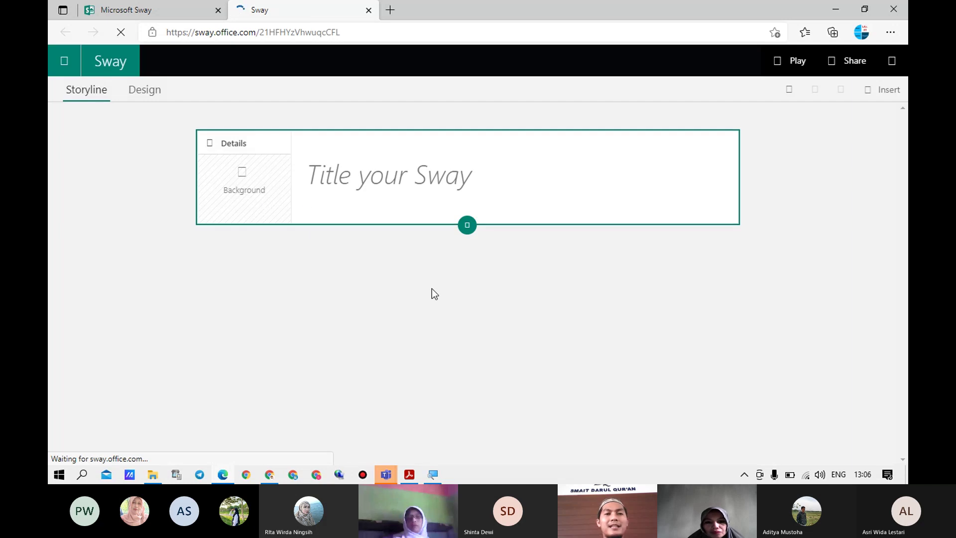
Put the cursor in the new Sway's empty 'Title your Sway' field
{"action": "left_click", "coordinate": [357, 174]}
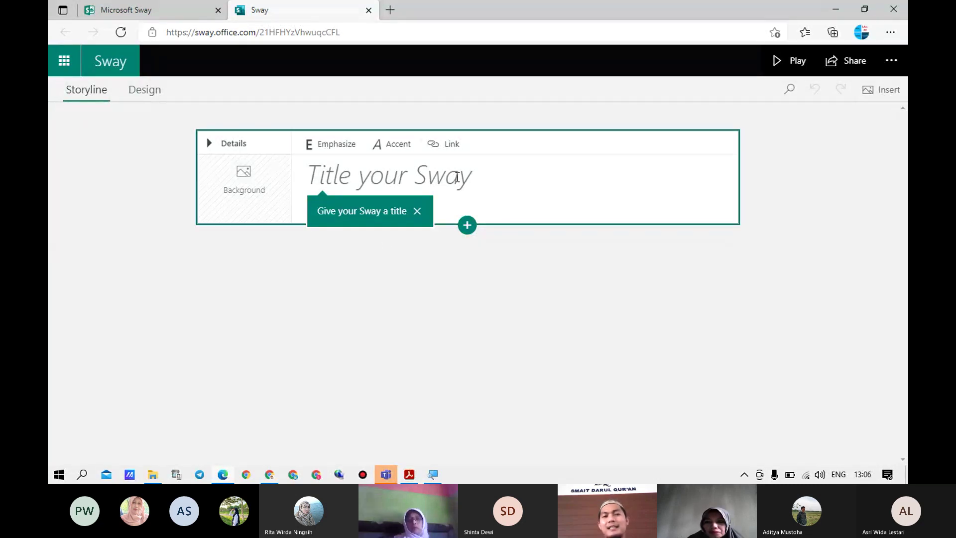
{"action": "left_click", "coordinate": [458, 177]}
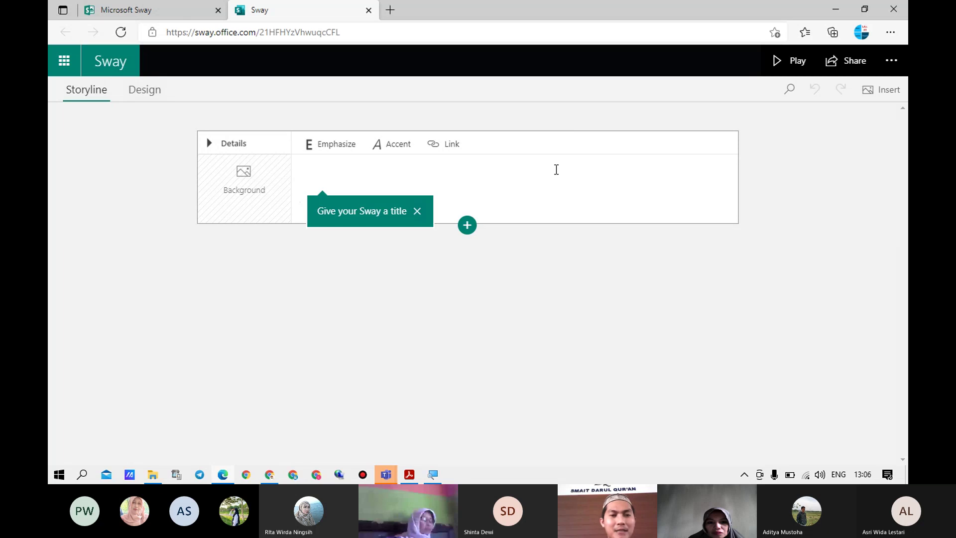
Type the title 'MATEMATIKA - PENJUMLAHAN', correcting the mistyped hyphen
{"action": "type", "text": "M"}
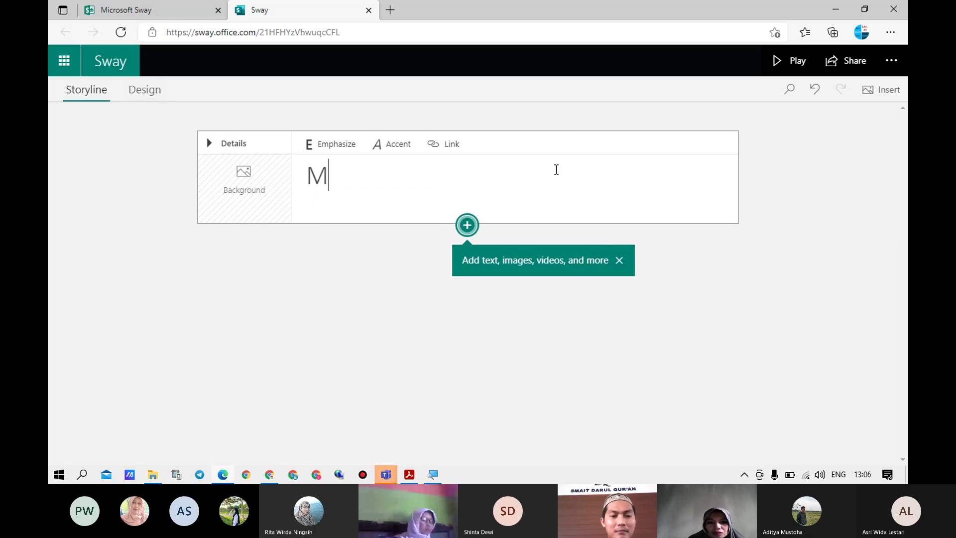
{"action": "type", "text": "ATEMATIKA"}
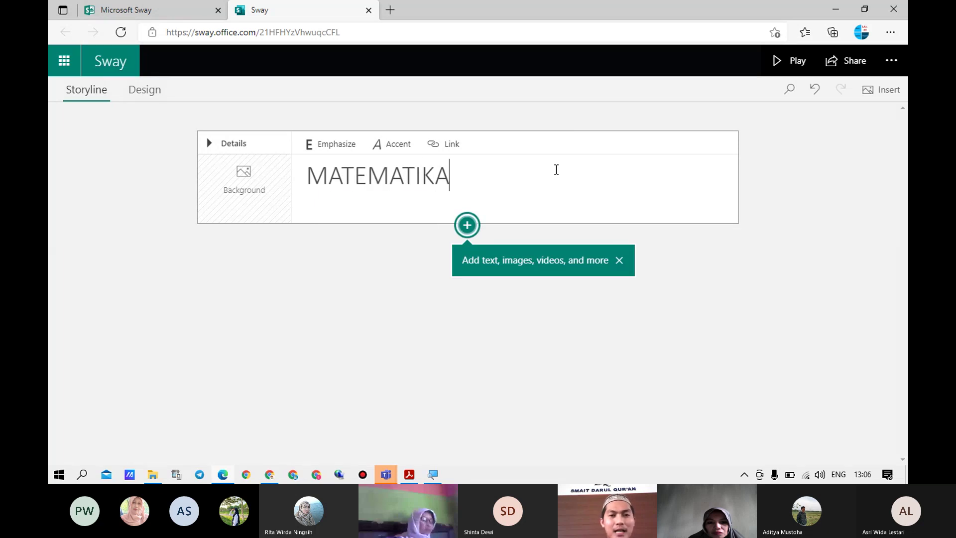
{"action": "type", "text": " -"}
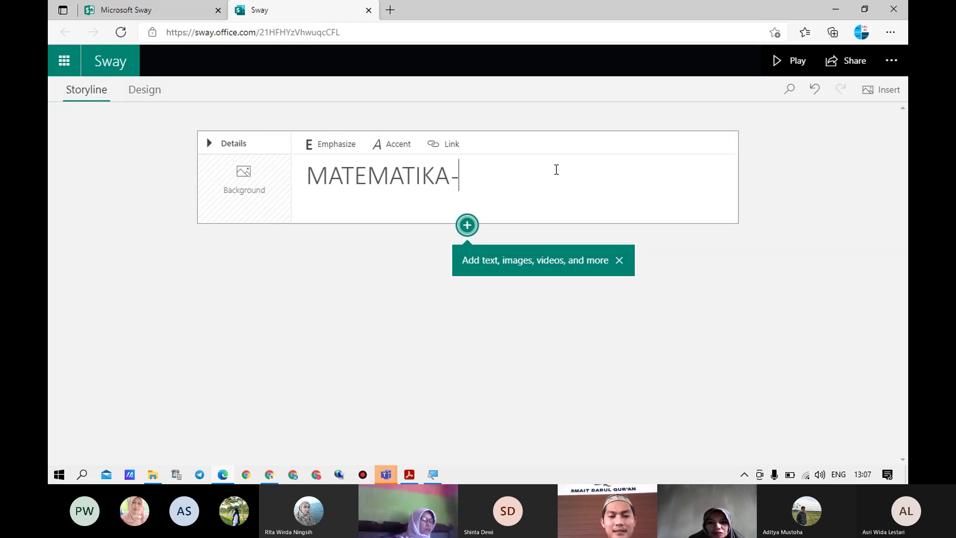
{"action": "key", "text": "BackSpace"}
{"action": "key", "text": "BackSpace"}
{"action": "type", "text": "-"}
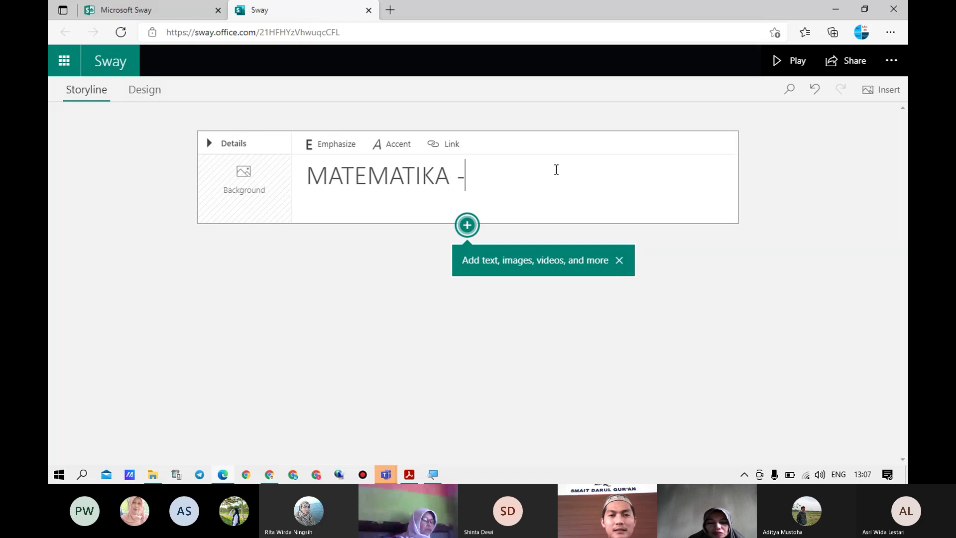
{"action": "type", "text": " PENJUMLAHAN"}
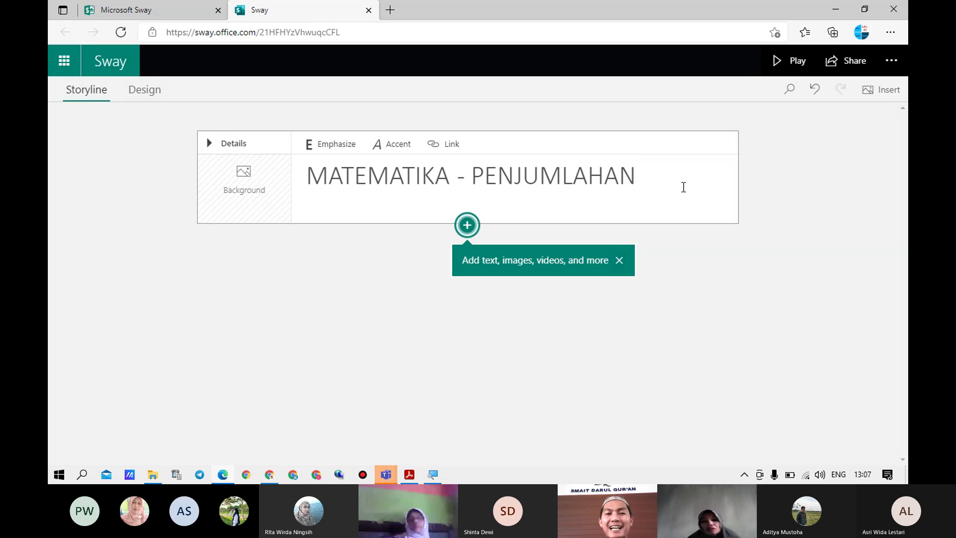
Make the whole title bold with Emphasize and italic with Accent, then open its link settings
{"action": "key", "text": "ctrl+a"}
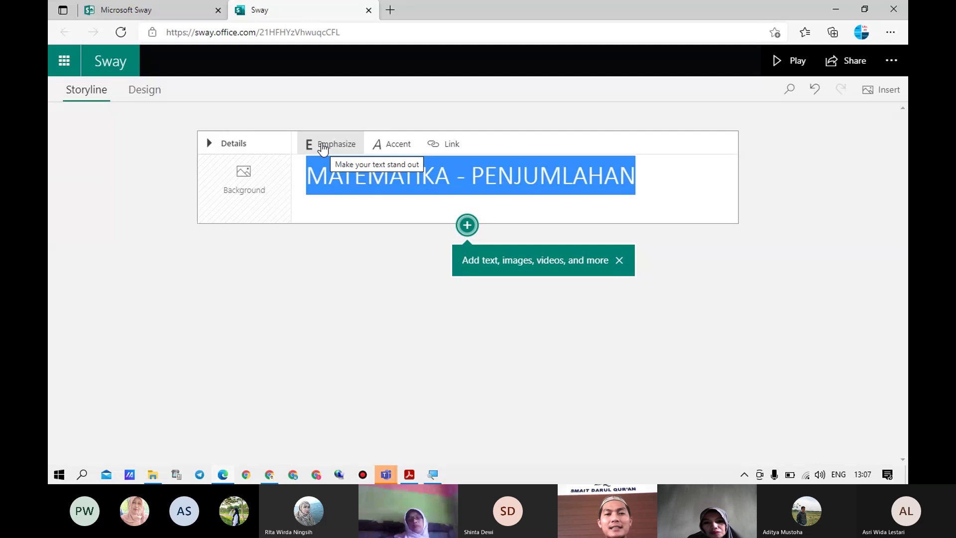
{"action": "left_click", "coordinate": [323, 147]}
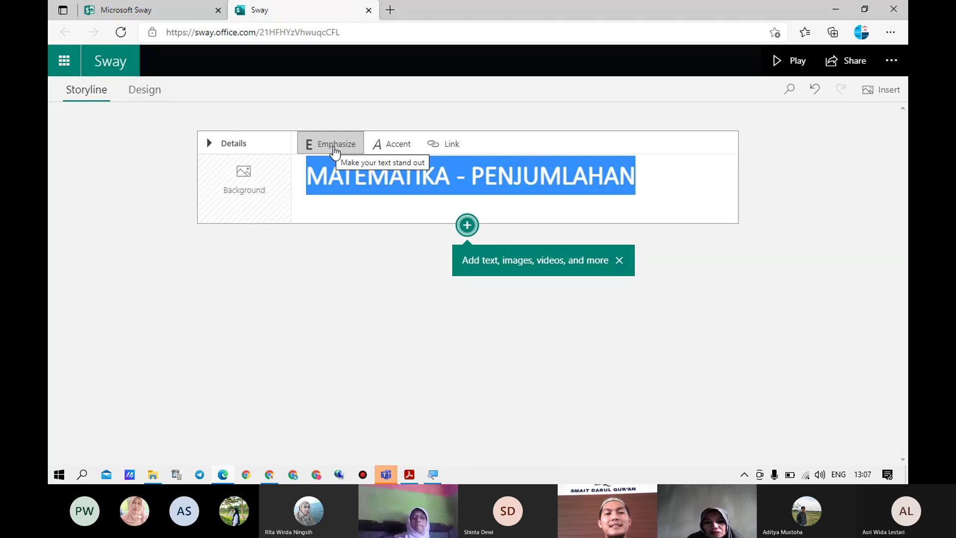
{"action": "left_click", "coordinate": [657, 185]}
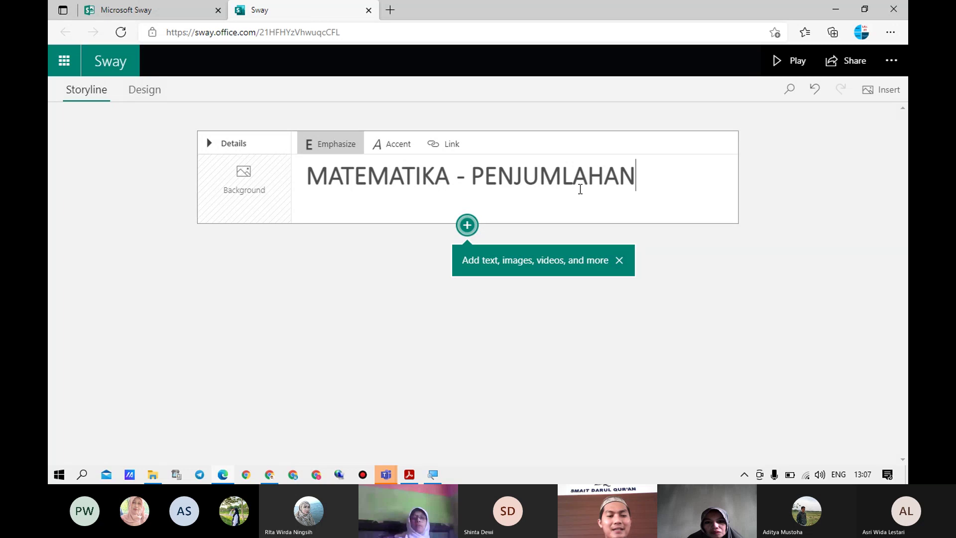
{"action": "triple_click", "coordinate": [580, 190]}
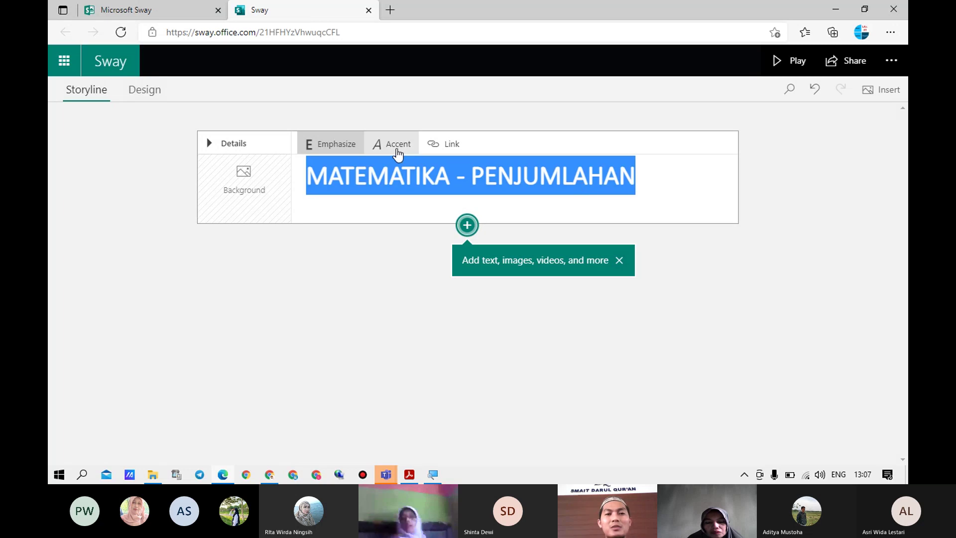
{"action": "left_click", "coordinate": [397, 149]}
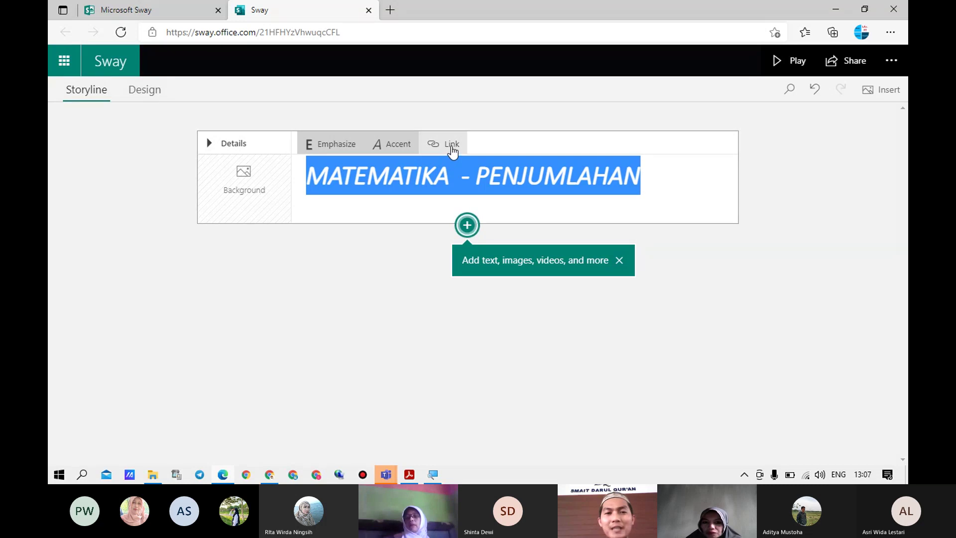
{"action": "left_click", "coordinate": [452, 150]}
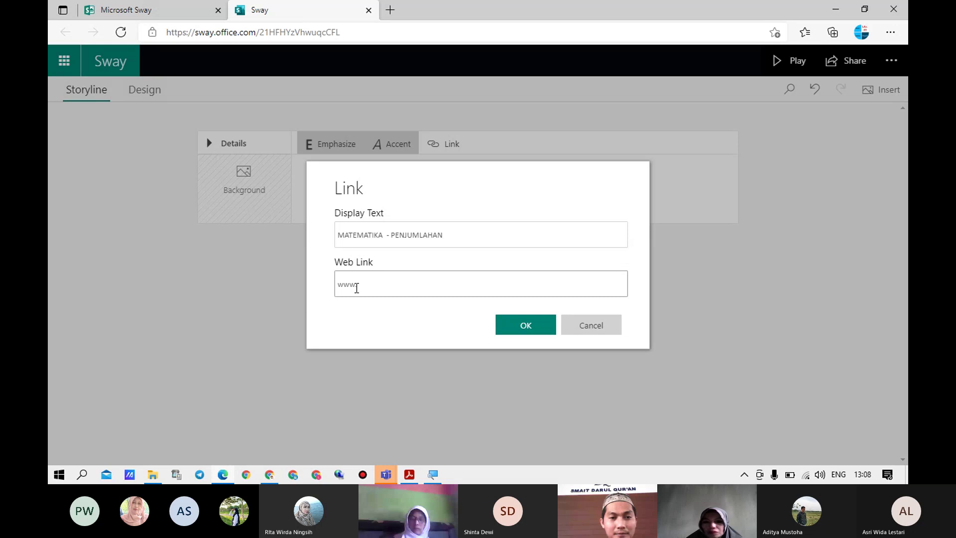
{"action": "type", "text": ".goo"}
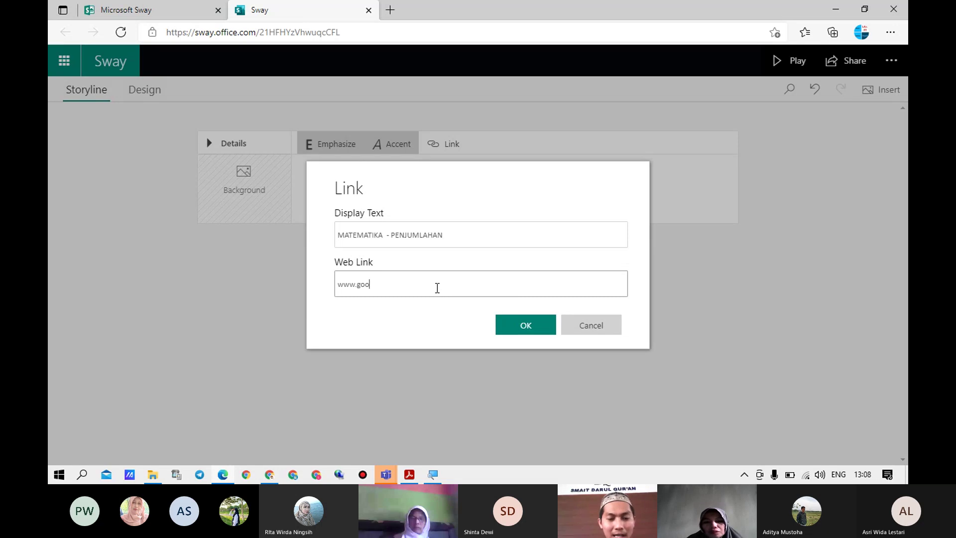
{"action": "type", "text": "gle.com"}
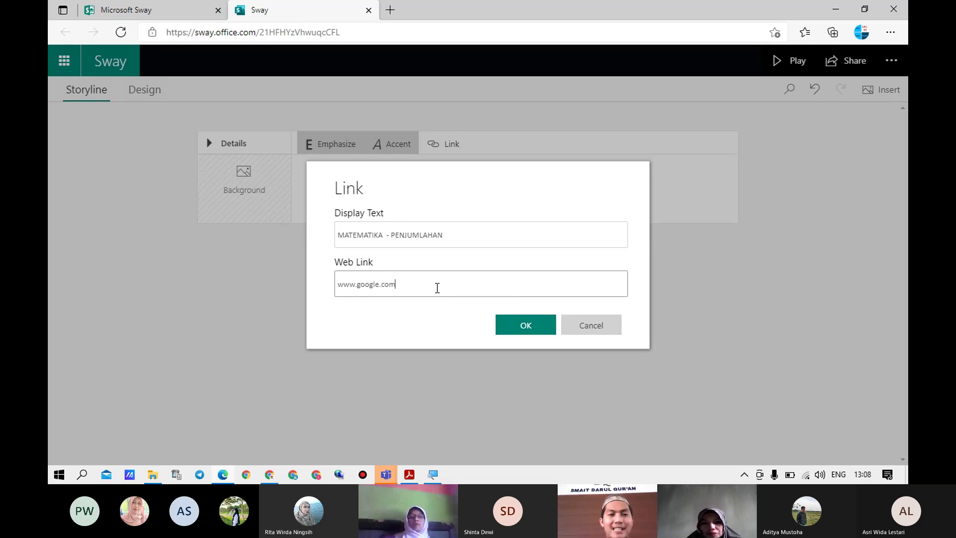
{"action": "left_click", "coordinate": [537, 330]}
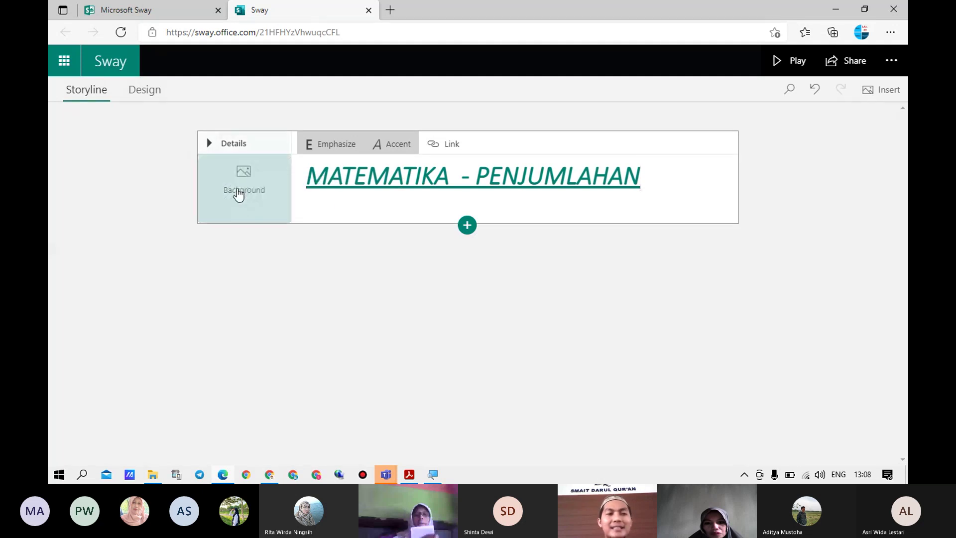
Open the title card's background slot and search sources for 'penjumlahan' images
{"action": "left_click", "coordinate": [240, 194]}
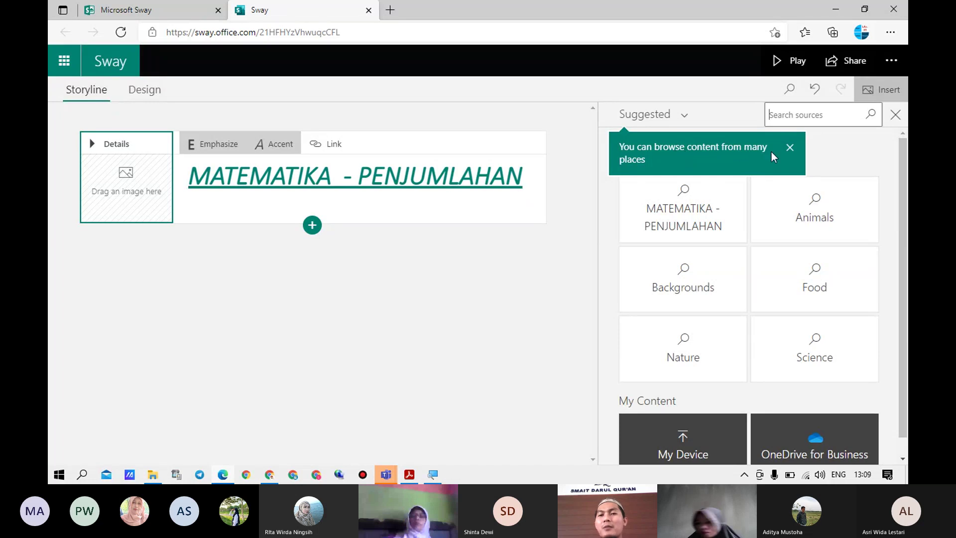
{"action": "left_click", "coordinate": [790, 148]}
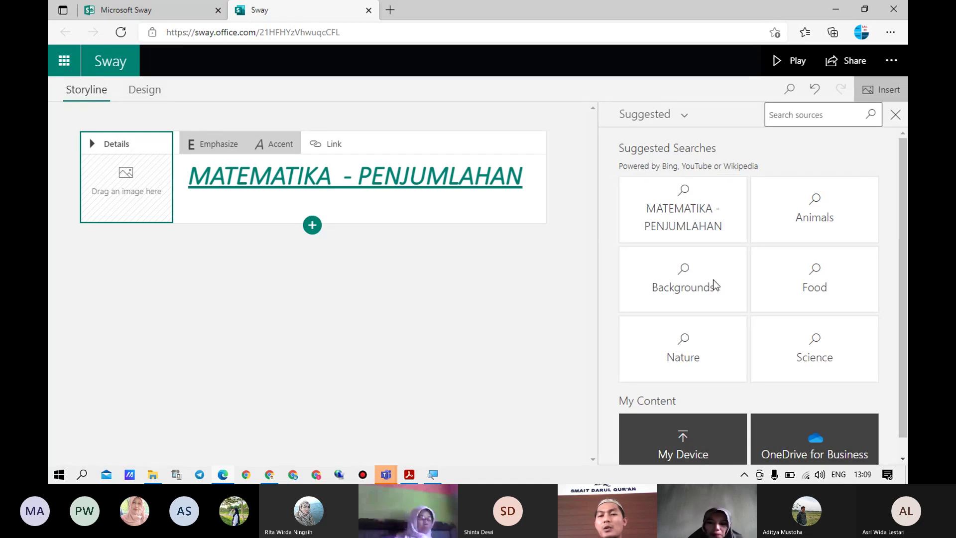
{"action": "scroll", "coordinate": [707, 309], "scroll_direction": "down", "scroll_amount": 1}
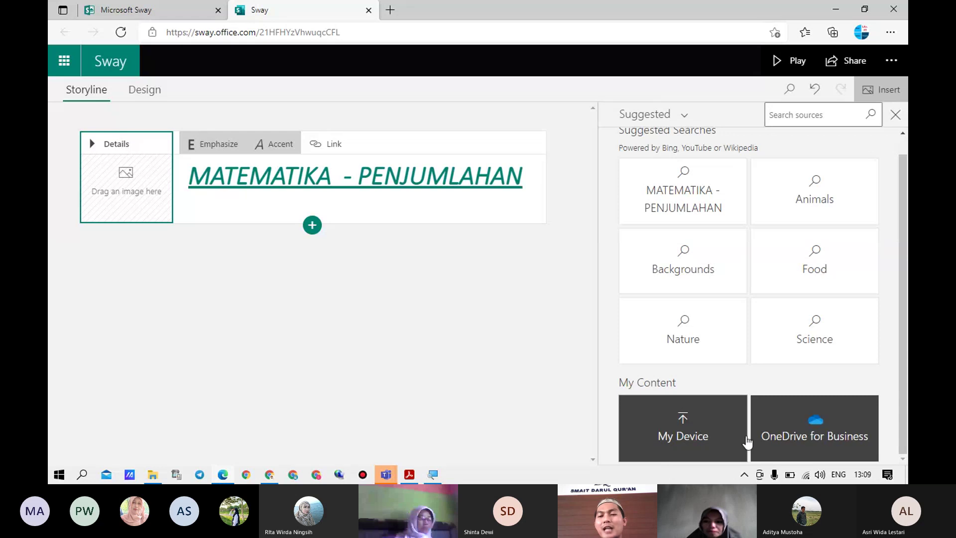
{"action": "scroll", "coordinate": [725, 203], "scroll_direction": "up", "scroll_amount": 1}
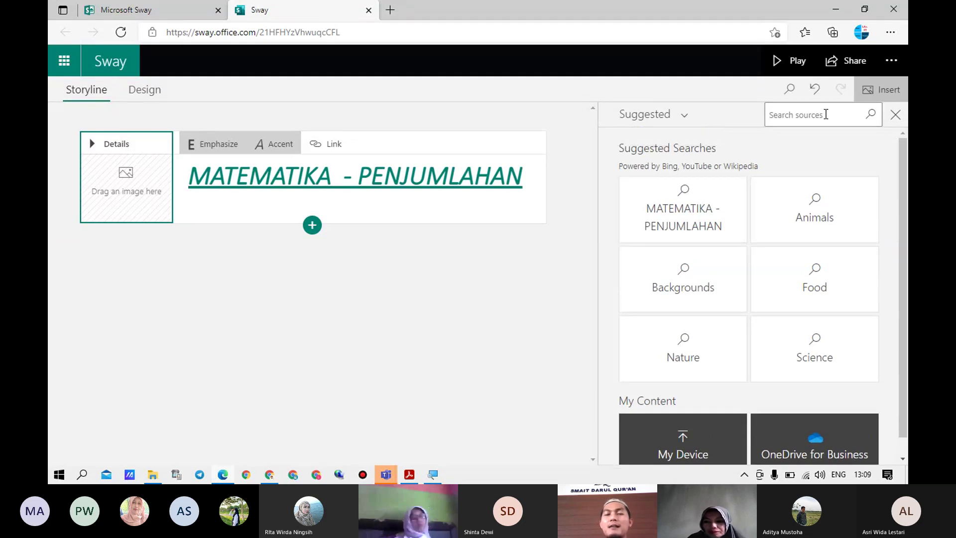
{"action": "left_click", "coordinate": [812, 122]}
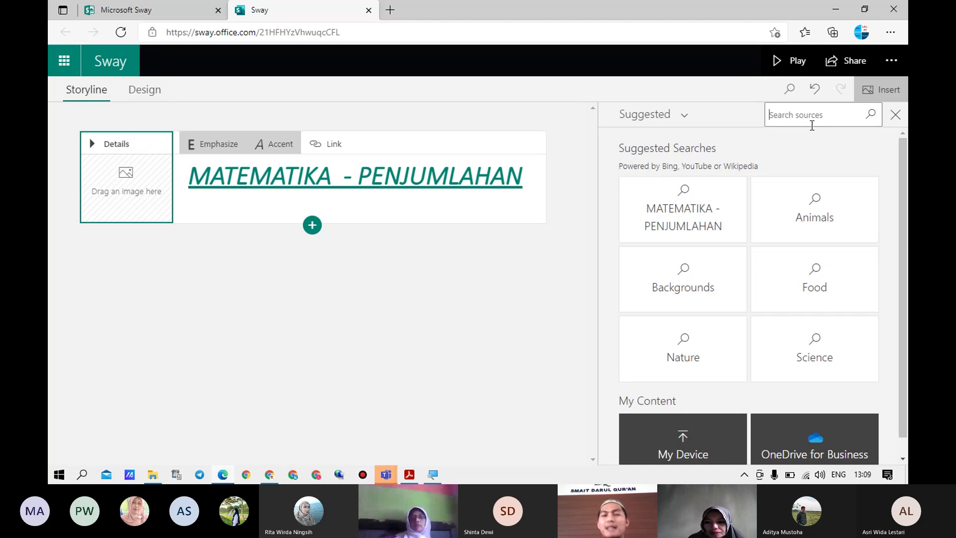
{"action": "type", "text": "penjumlahan"}
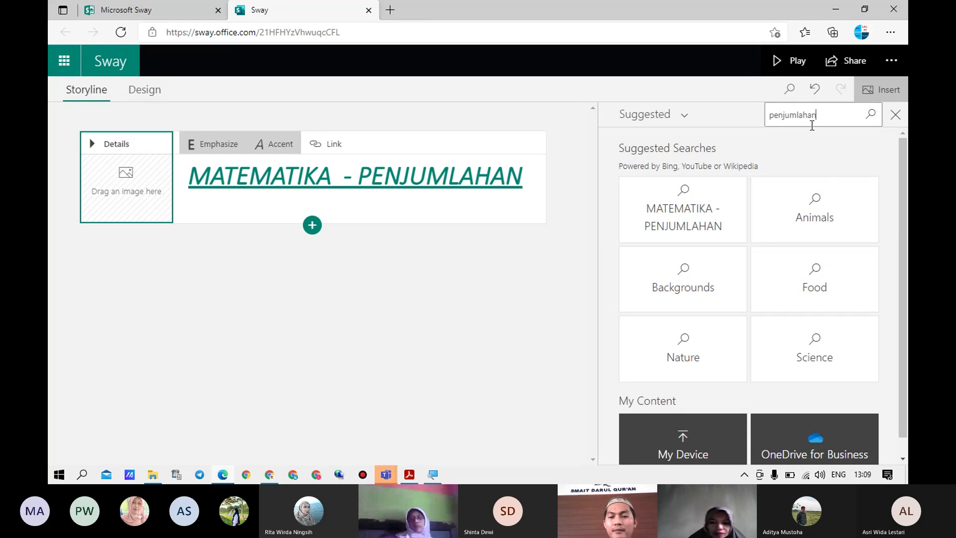
{"action": "key", "text": "Return"}
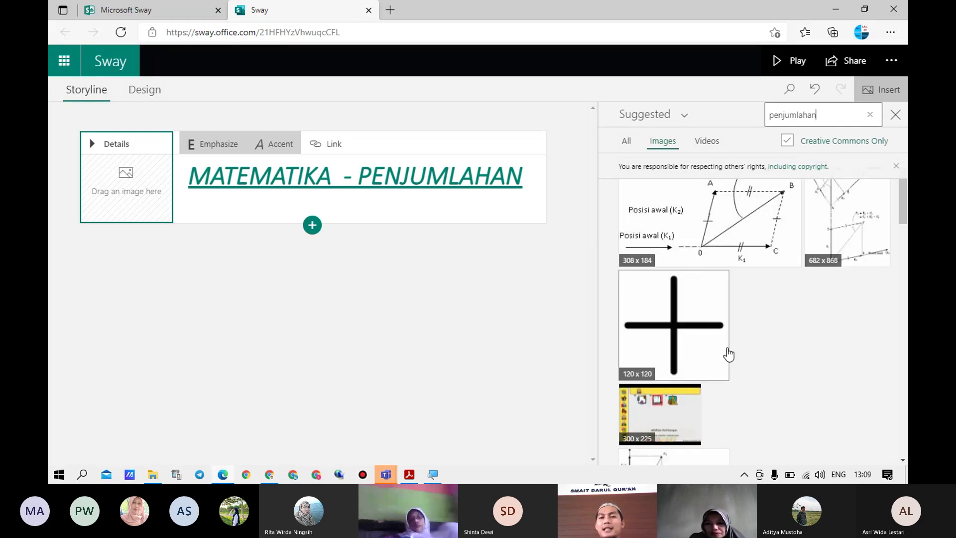
Replace the search with 'animasi pperasi matematika' and run it
{"action": "scroll", "coordinate": [728, 354], "scroll_direction": "down", "scroll_amount": 10}
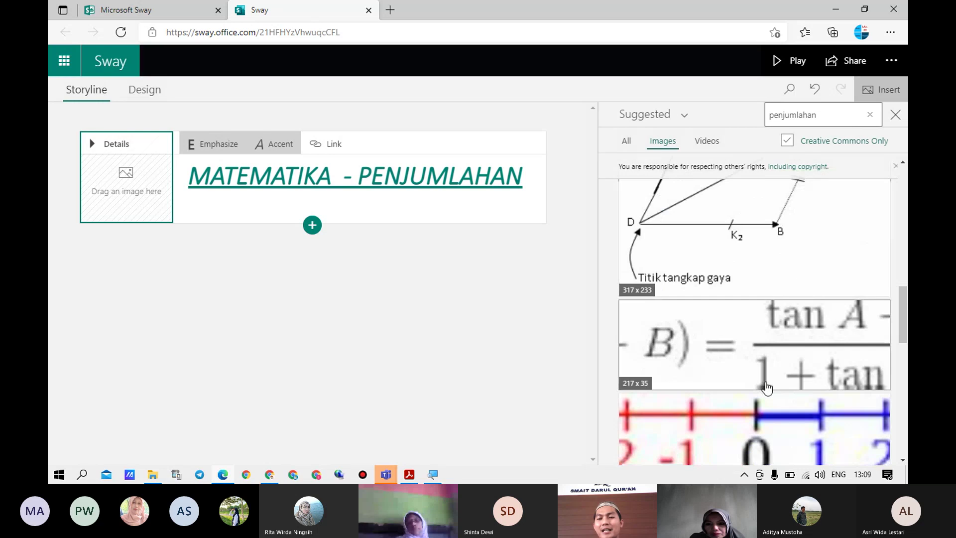
{"action": "scroll", "coordinate": [767, 349], "scroll_direction": "up", "scroll_amount": 10}
{"action": "left_click", "coordinate": [825, 109]}
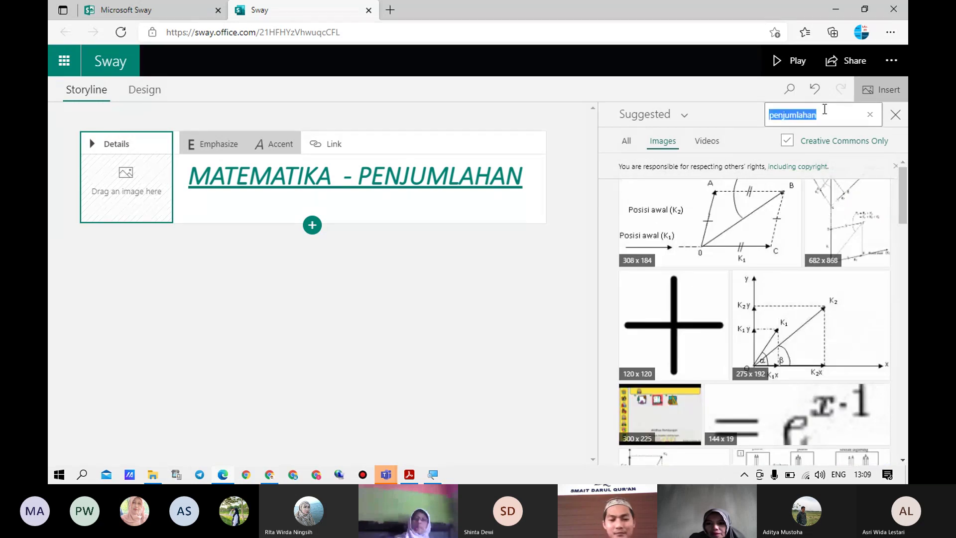
{"action": "type", "text": "animasi"}
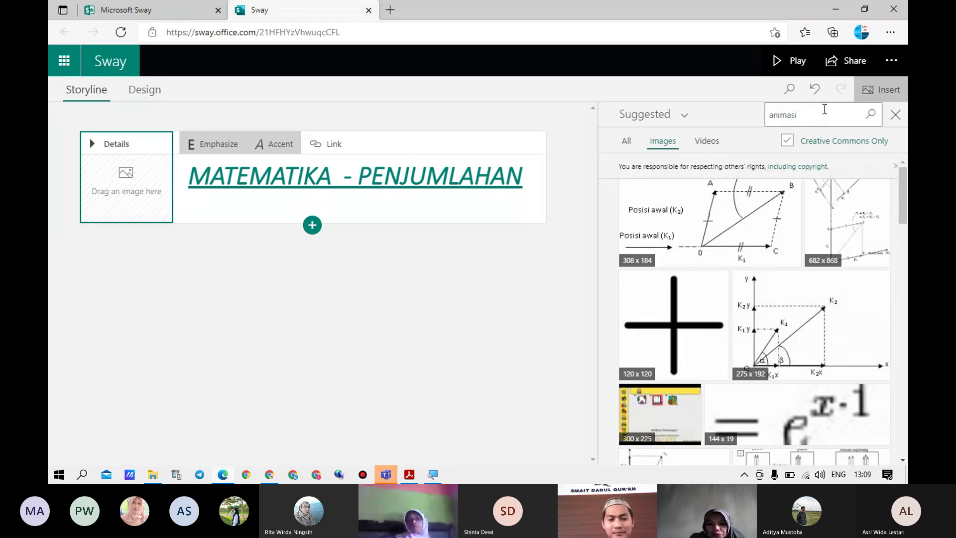
{"action": "type", "text": " p"}
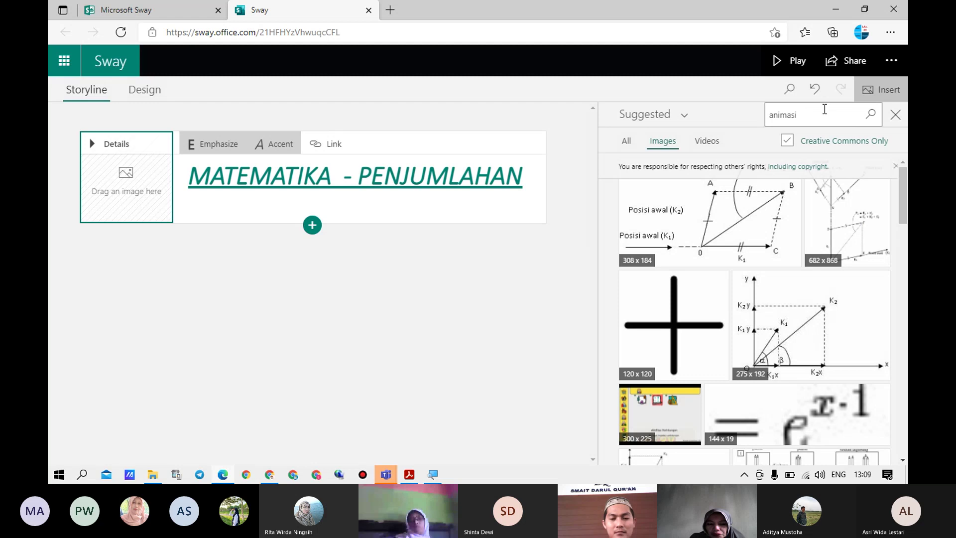
{"action": "type", "text": "perasi"}
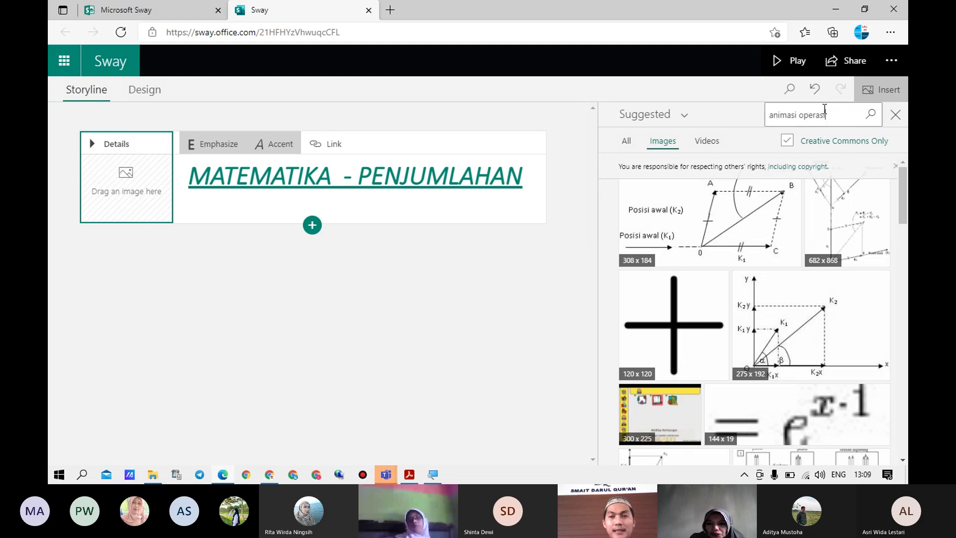
{"action": "type", "text": " matematika"}
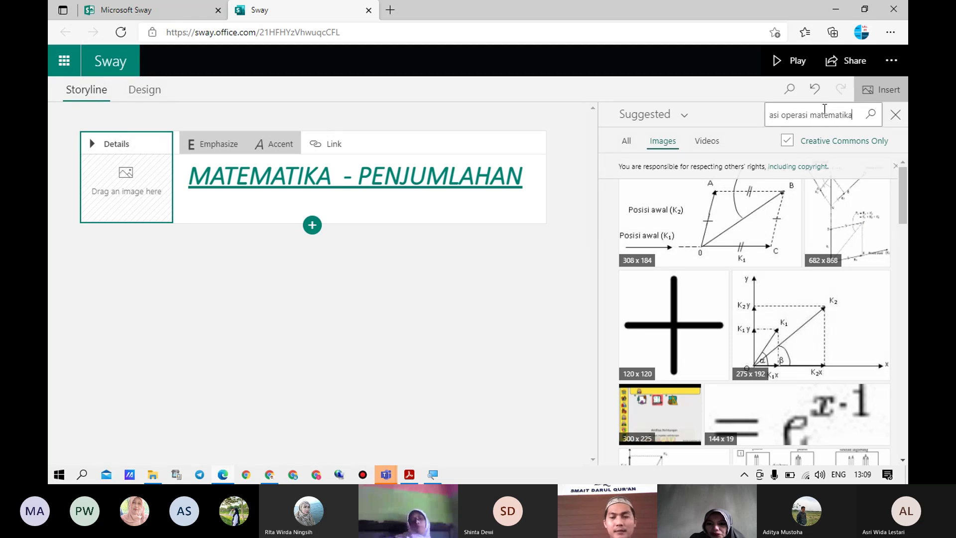
{"action": "key", "text": "Return"}
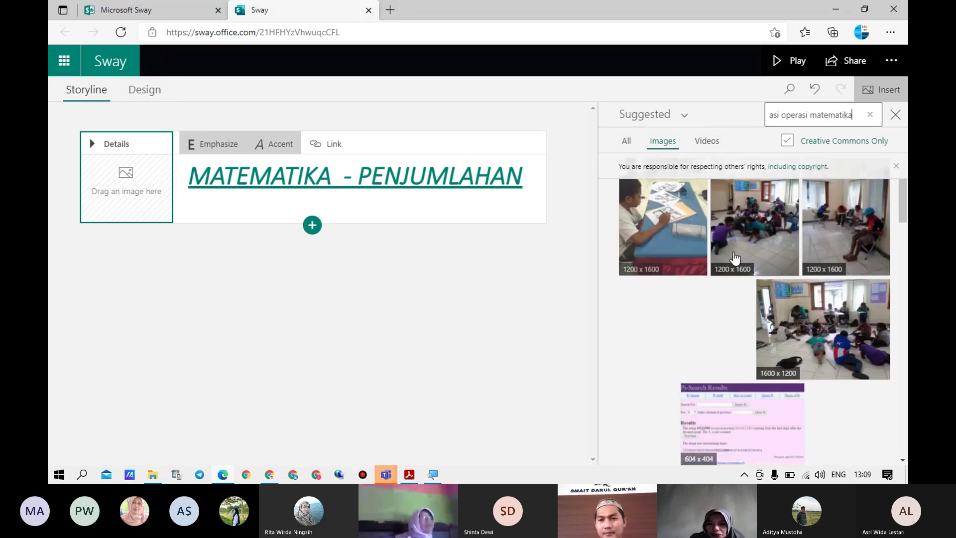
Drag the cartoon Mathematics image from the results onto the title card
{"action": "scroll", "coordinate": [752, 380], "scroll_direction": "down", "scroll_amount": 3}
{"action": "scroll", "coordinate": [752, 379], "scroll_direction": "down", "scroll_amount": 3}
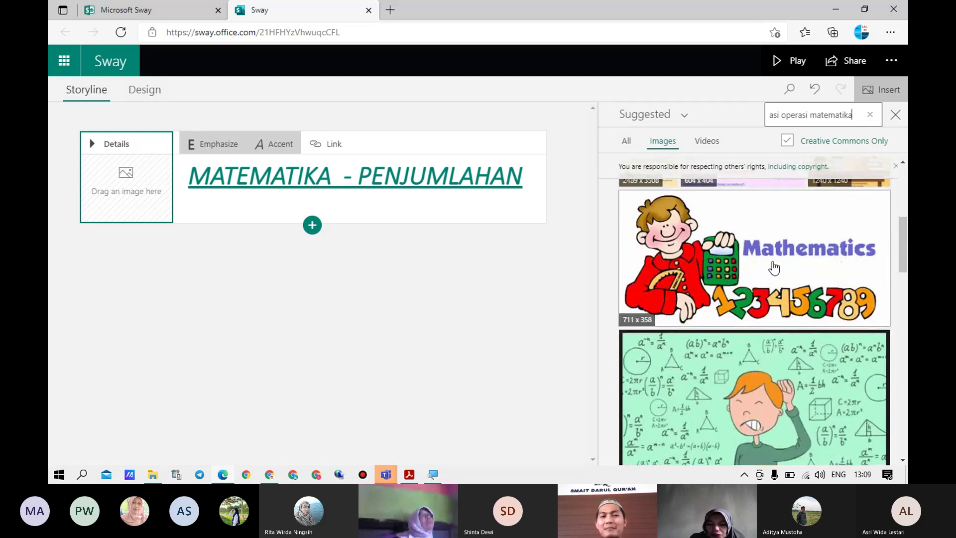
{"action": "left_click", "coordinate": [774, 268]}
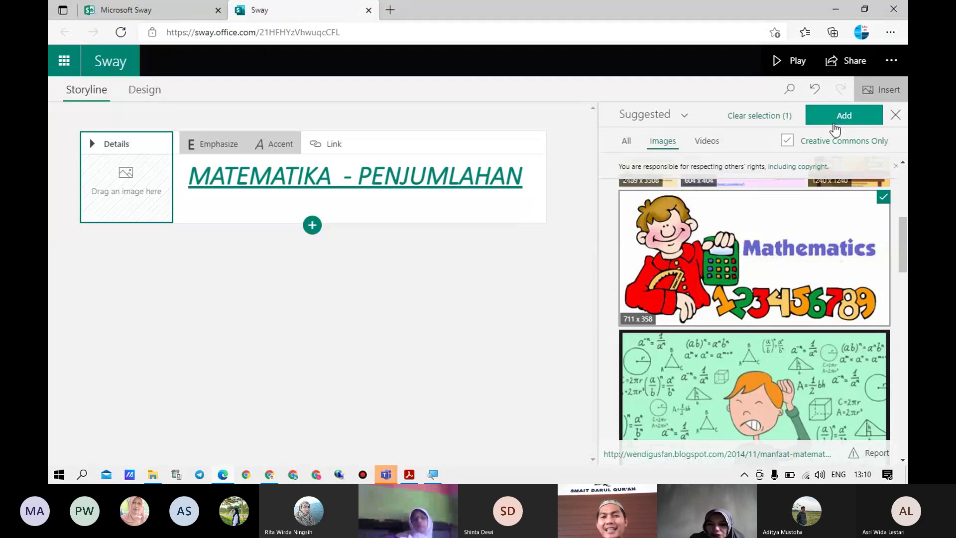
{"action": "left_click_drag", "start_coordinate": [740, 244], "coordinate": [80, 168]}
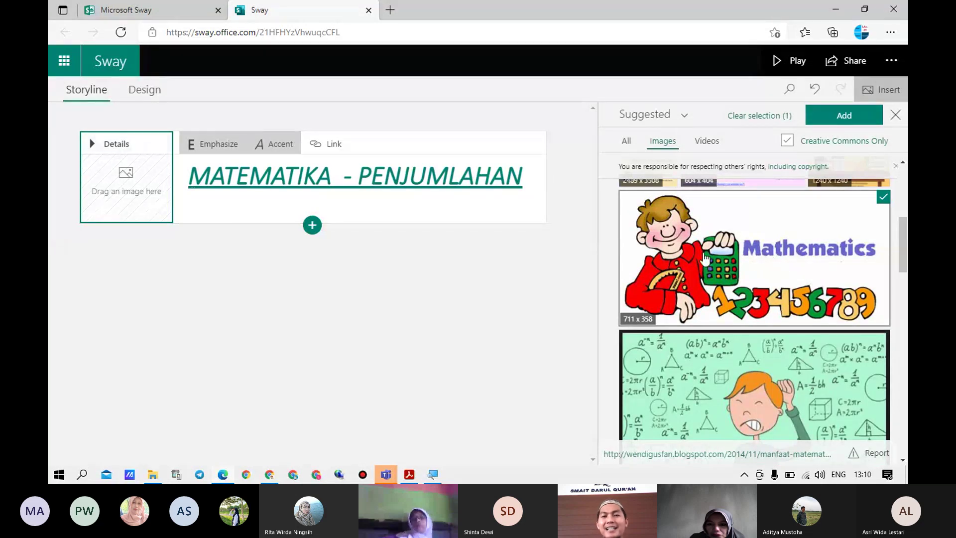
{"action": "left_click_drag", "start_coordinate": [482, 238], "coordinate": [154, 184]}
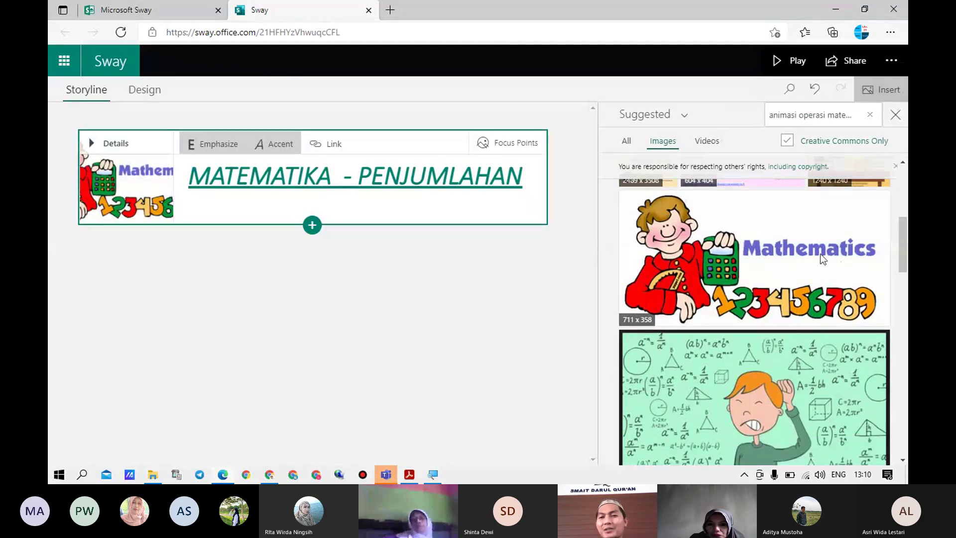
{"action": "left_click", "coordinate": [884, 336]}
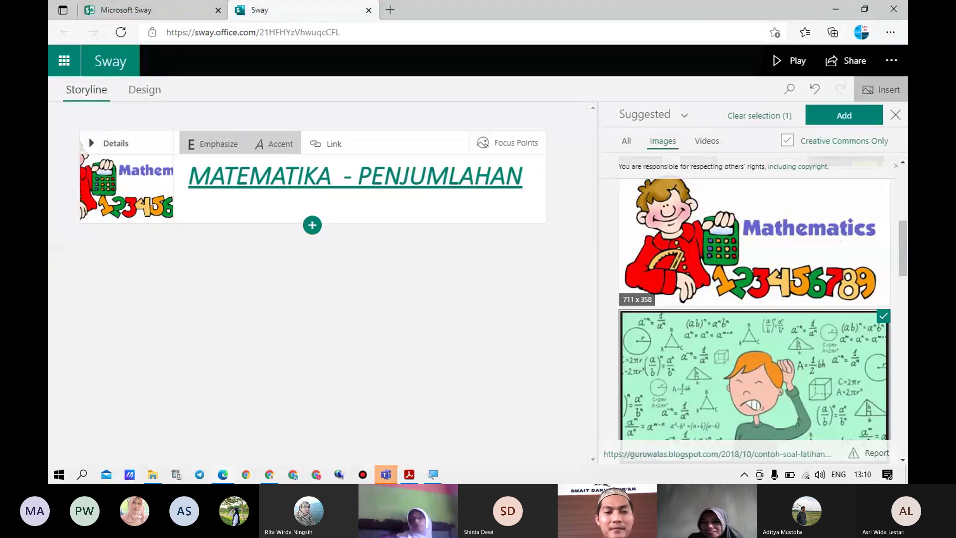
{"action": "mouse_move", "coordinate": [387, 473]}
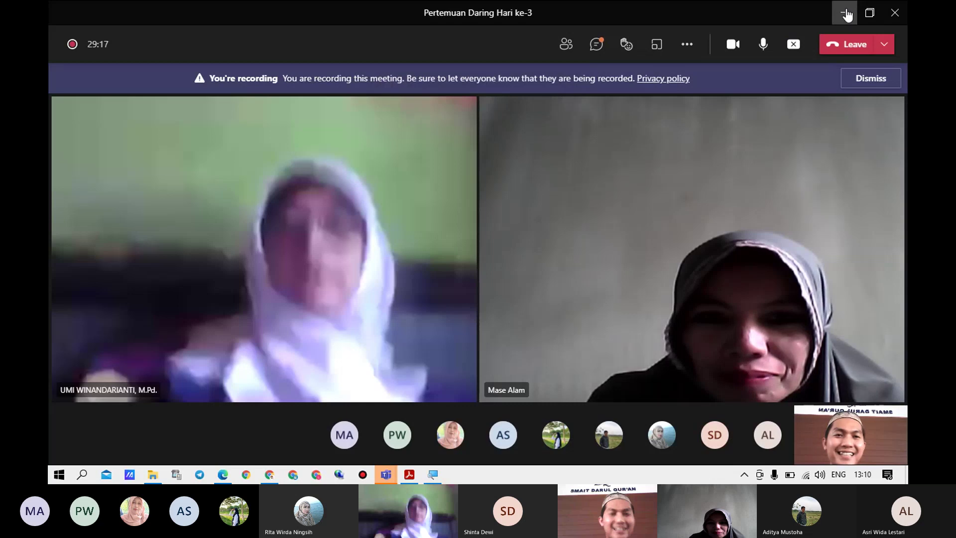
Minimize the Teams meeting window to return to the Sway editor
{"action": "left_click", "coordinate": [847, 13]}
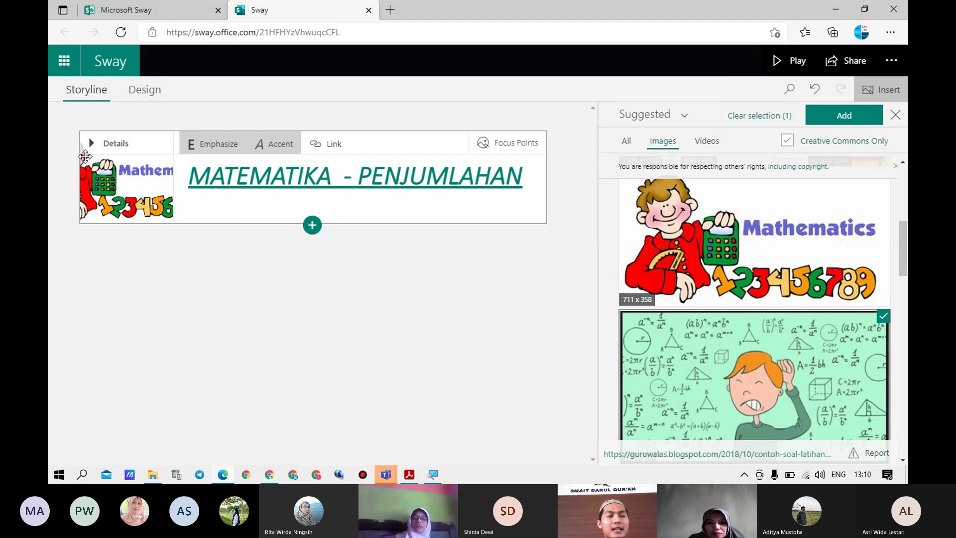
Mark the title picture's entire image as important, then reopen the suggested media list
{"action": "left_click", "coordinate": [495, 150]}
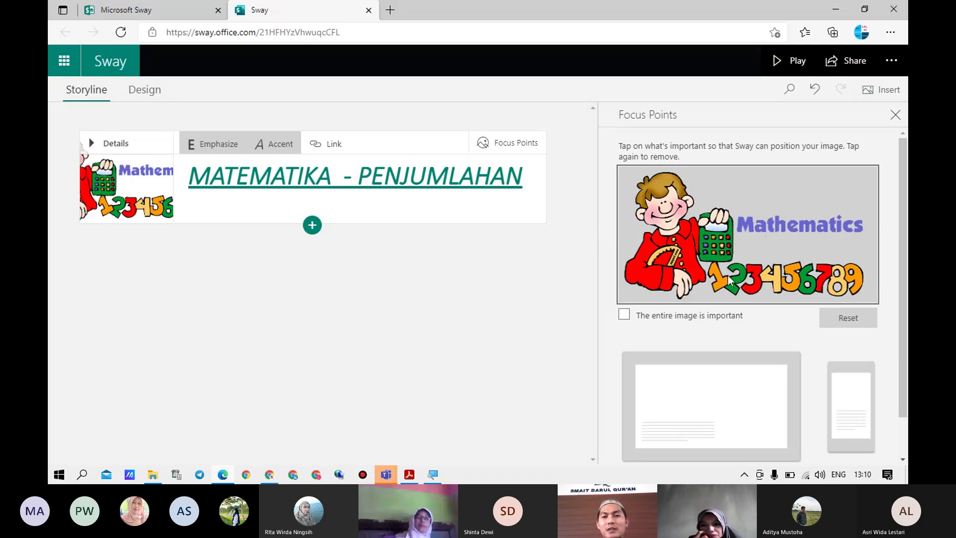
{"action": "left_click", "coordinate": [624, 316]}
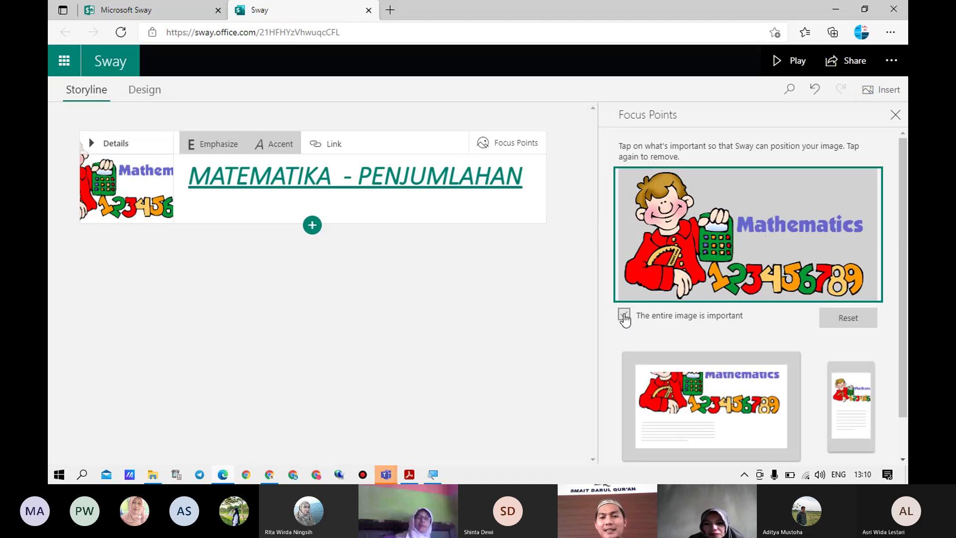
{"action": "left_click", "coordinate": [849, 318]}
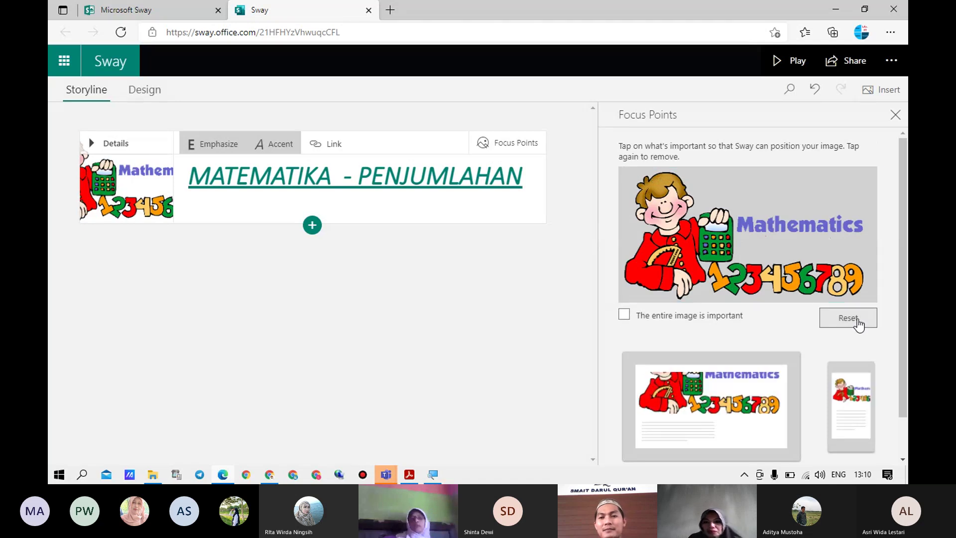
{"action": "left_click", "coordinate": [624, 316]}
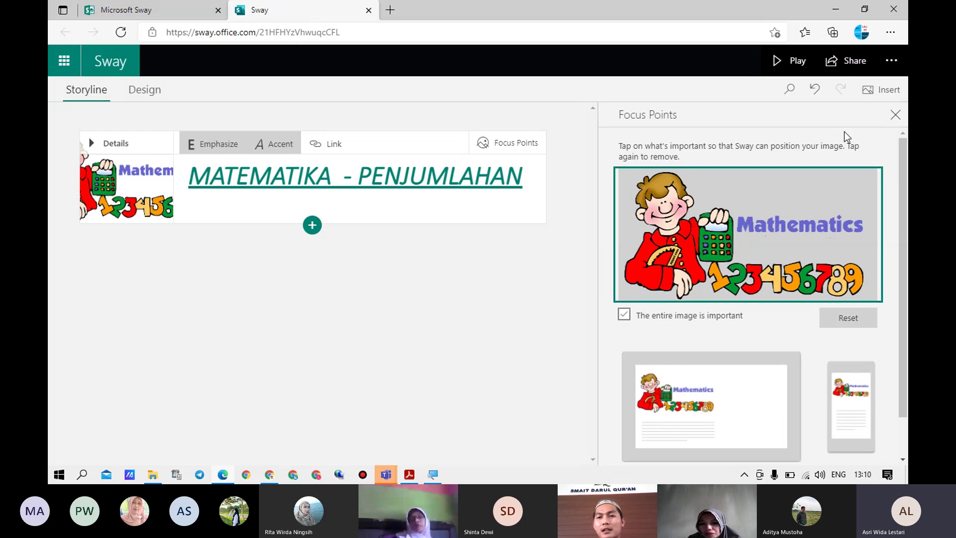
{"action": "left_click", "coordinate": [891, 98]}
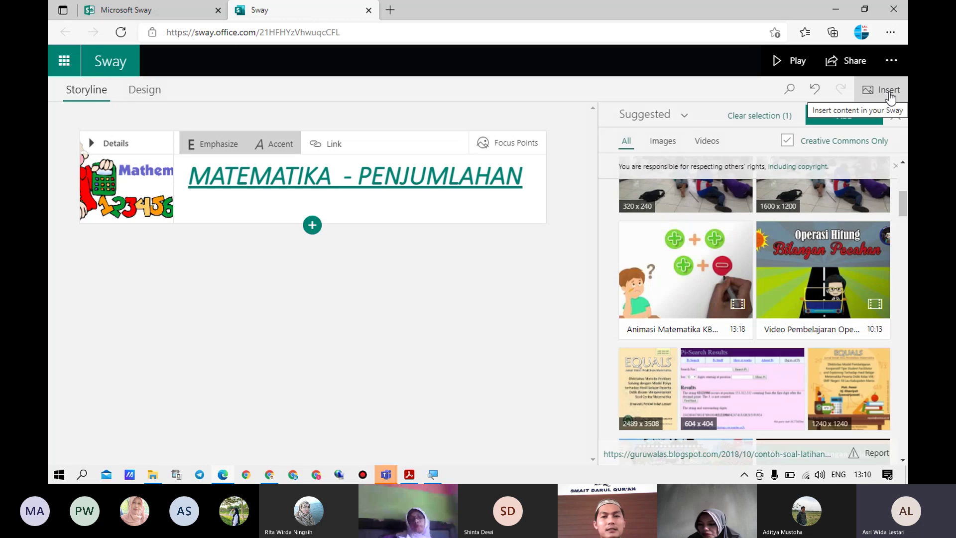
{"action": "left_click", "coordinate": [762, 333]}
{"action": "scroll", "coordinate": [880, 371], "scroll_direction": "up", "scroll_amount": 3}
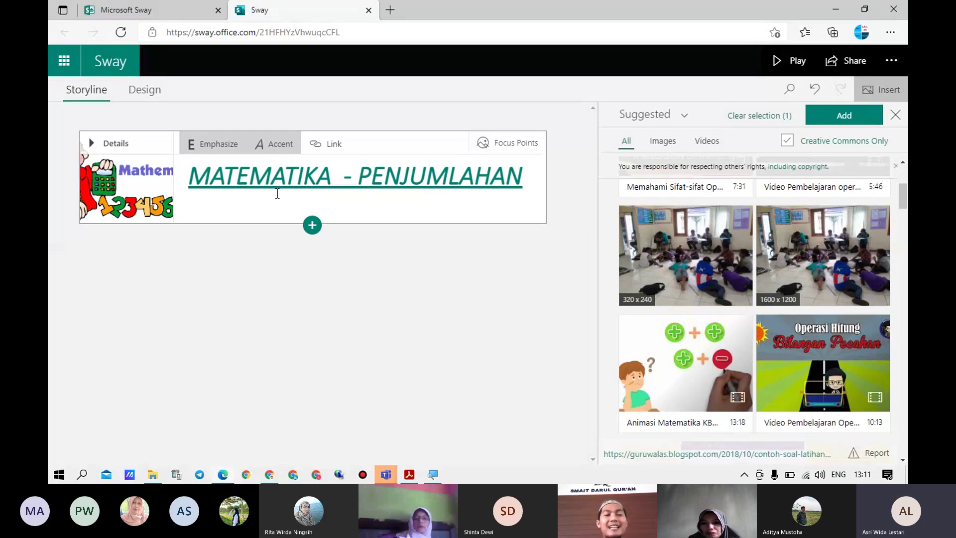
Add a plain Text card below the MATEMATIKA - PENJUMLAHAN title card
{"action": "left_click", "coordinate": [313, 225]}
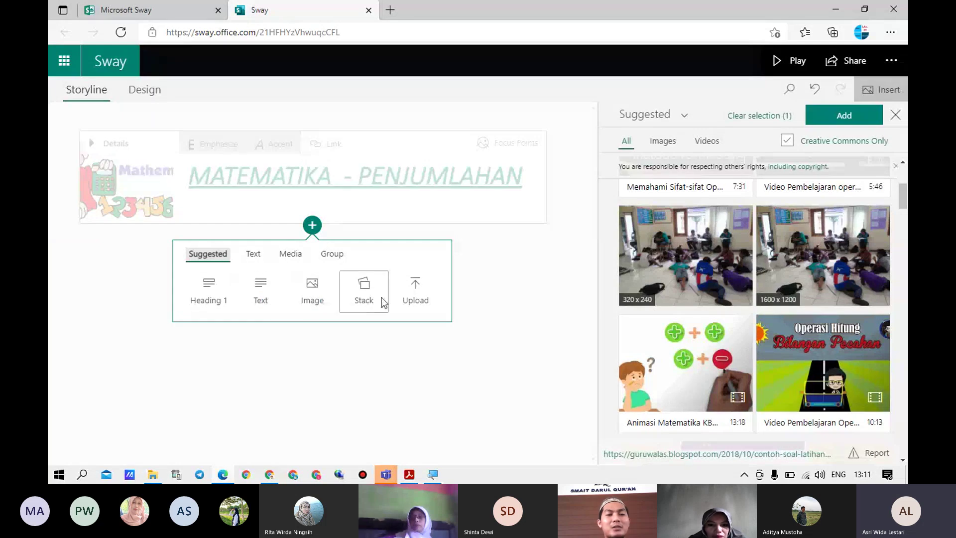
{"action": "left_click", "coordinate": [254, 259]}
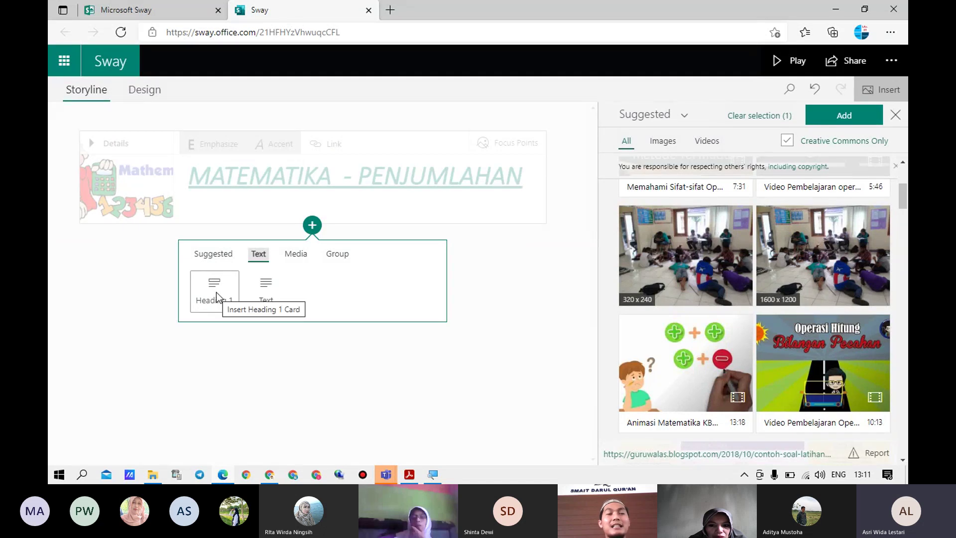
{"action": "left_click", "coordinate": [263, 291]}
Enter 'Definisi Penjumlahan' in bold with Moderate emphasis and make it a heading
{"action": "left_click", "coordinate": [174, 279]}
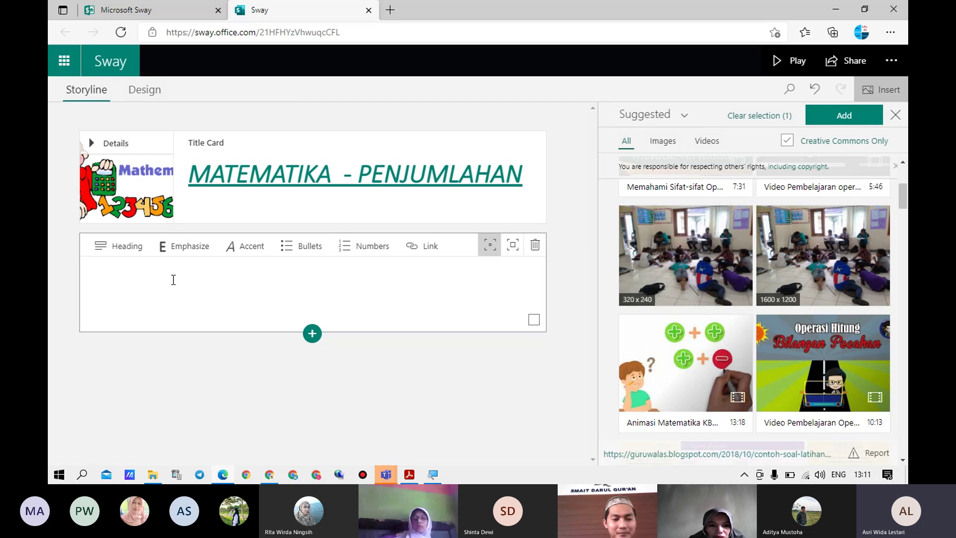
{"action": "type", "text": "Defi"}
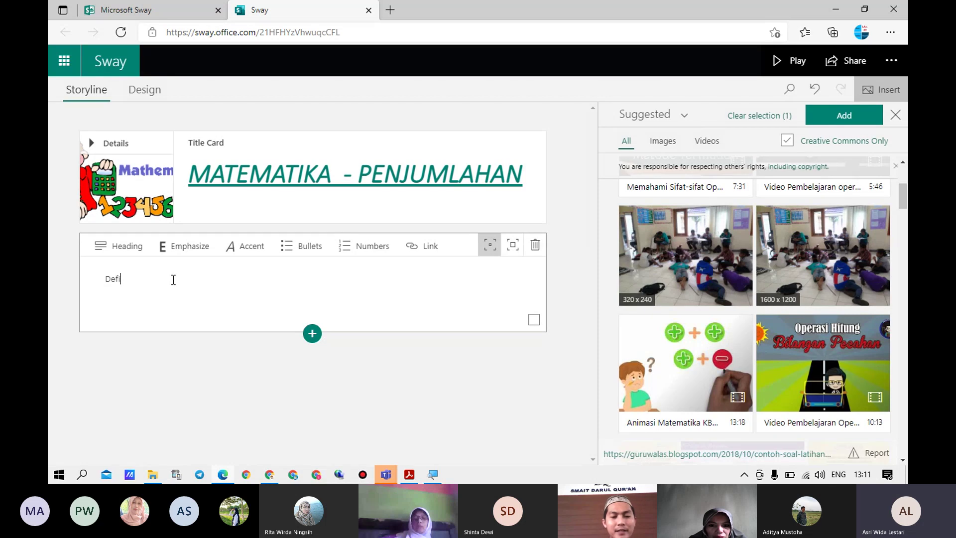
{"action": "type", "text": "nisi Penjum"}
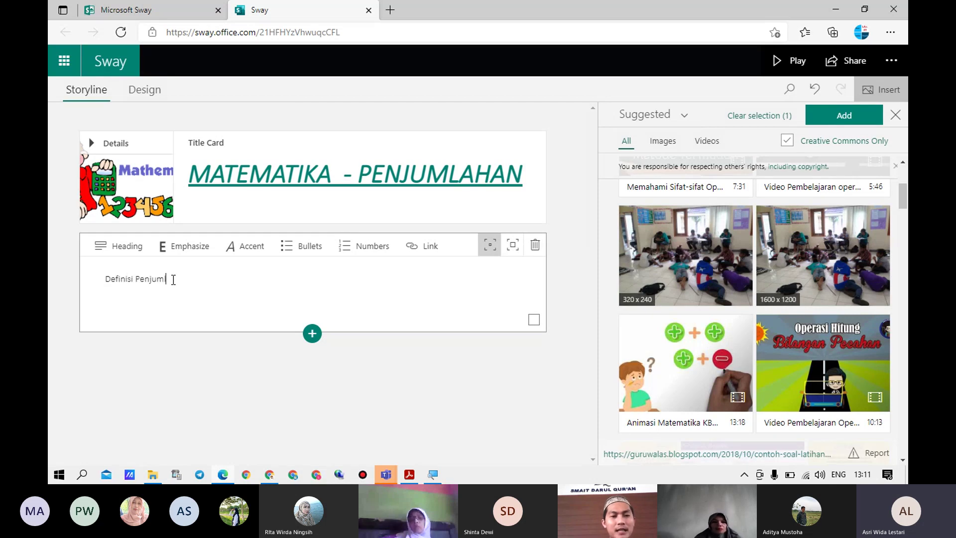
{"action": "type", "text": "lahan"}
{"action": "triple_click", "coordinate": [173, 279]}
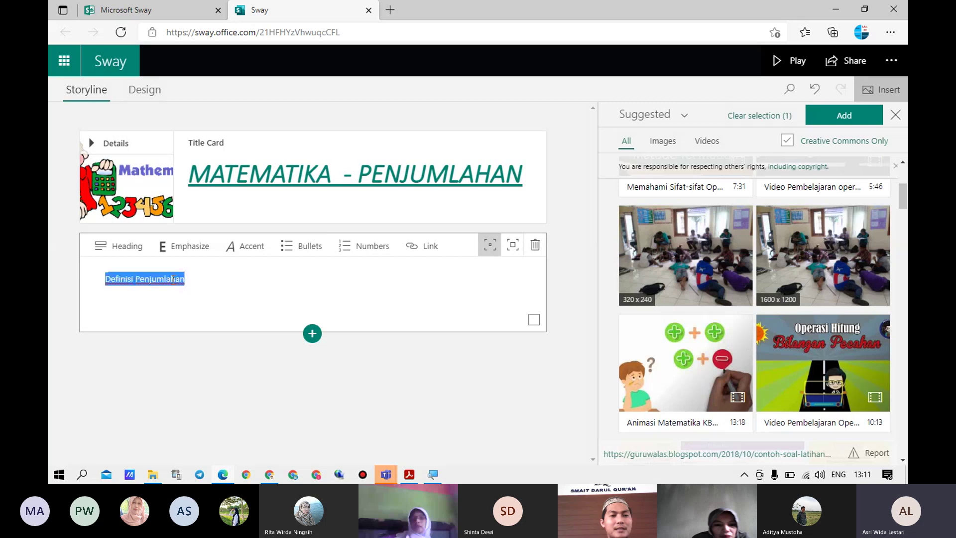
{"action": "left_click", "coordinate": [178, 257]}
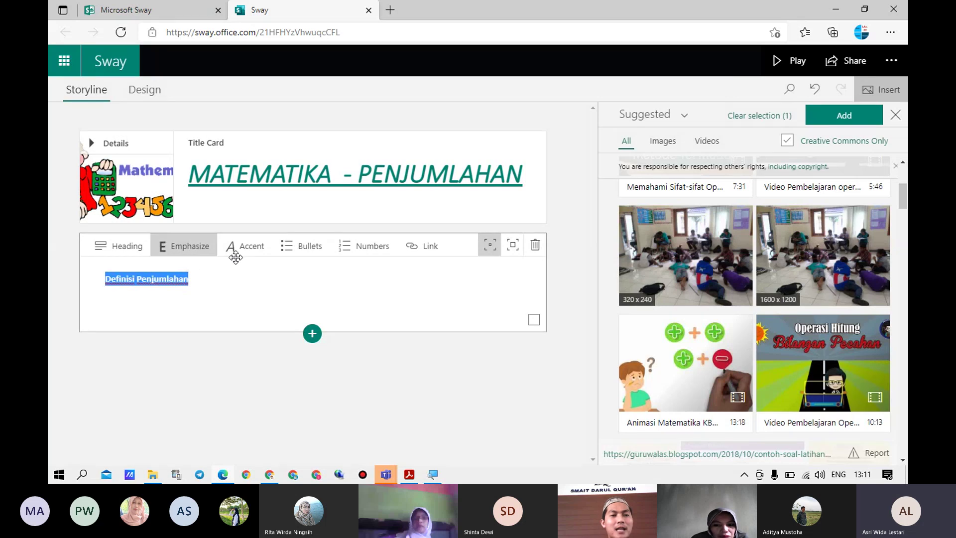
{"action": "left_click", "coordinate": [513, 253]}
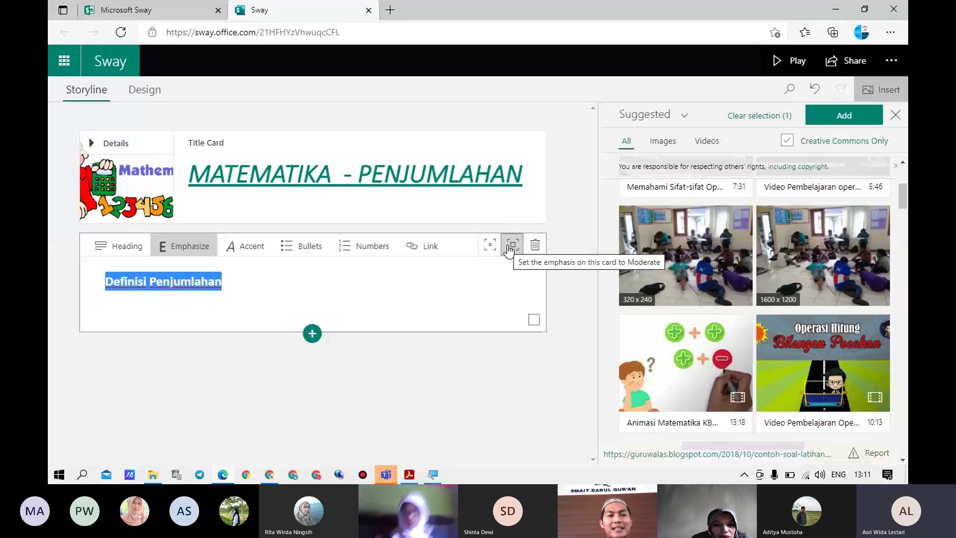
{"action": "left_click", "coordinate": [130, 253]}
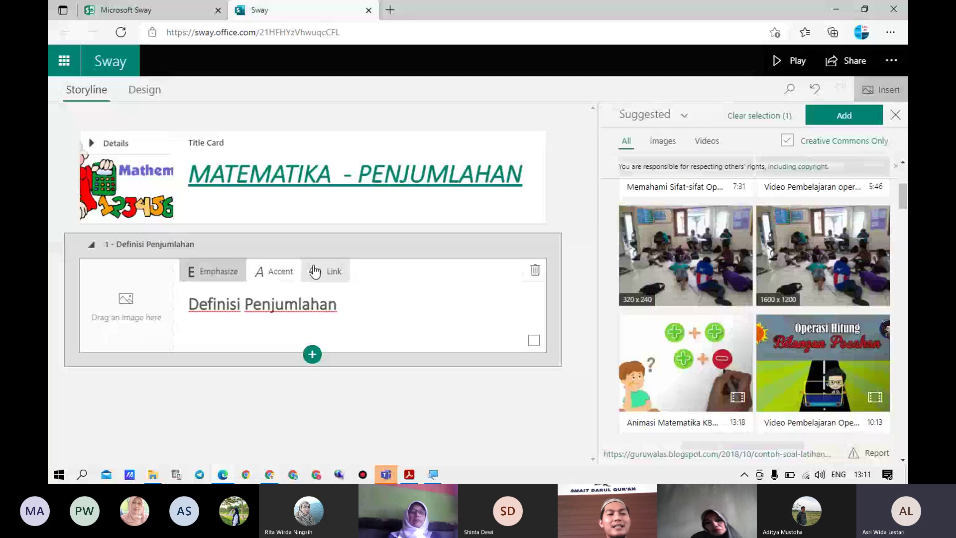
Replace the heading section with a new text card reading 'Definisi Penjumlaahn' in bold, Moderate emphasis
{"action": "left_click", "coordinate": [535, 273]}
{"action": "left_click", "coordinate": [313, 226]}
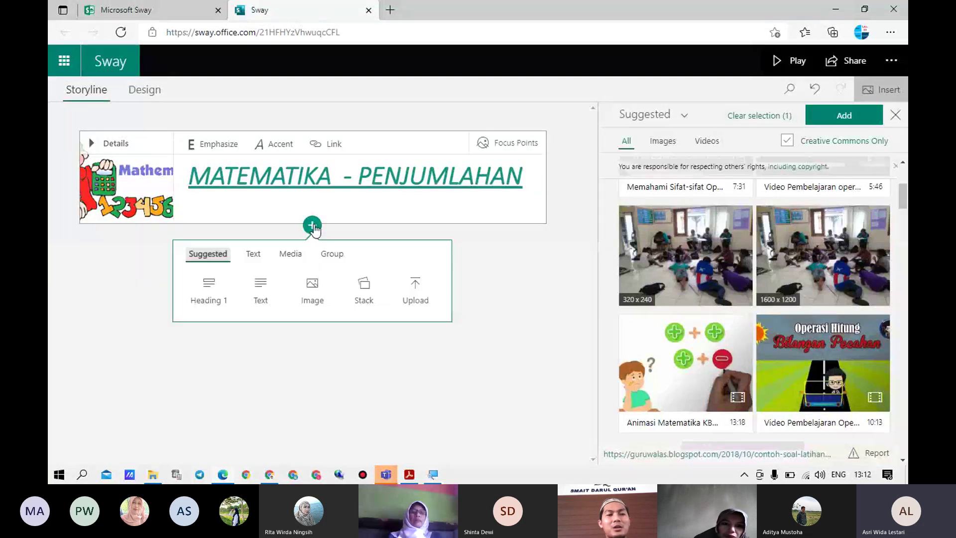
{"action": "left_click", "coordinate": [251, 255]}
{"action": "left_click", "coordinate": [265, 294]}
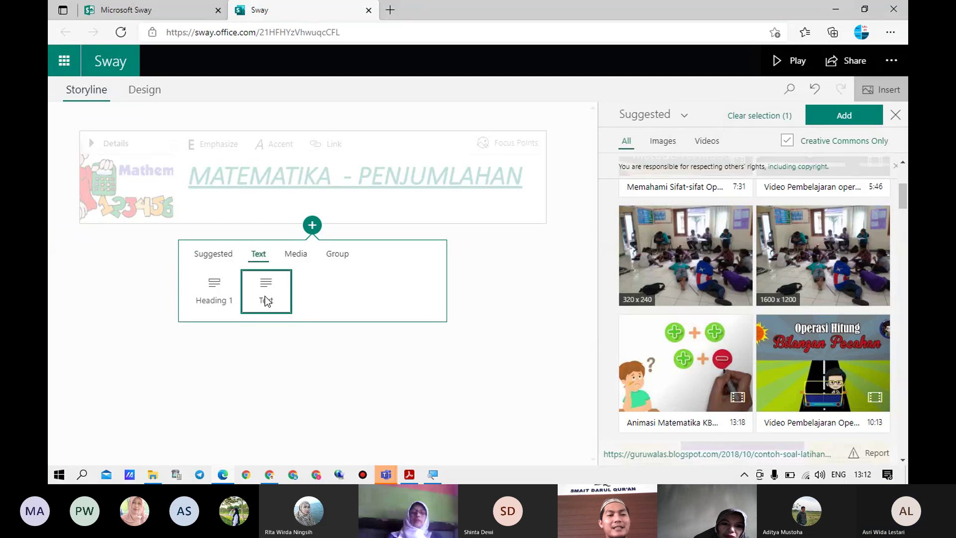
{"action": "left_click", "coordinate": [150, 278]}
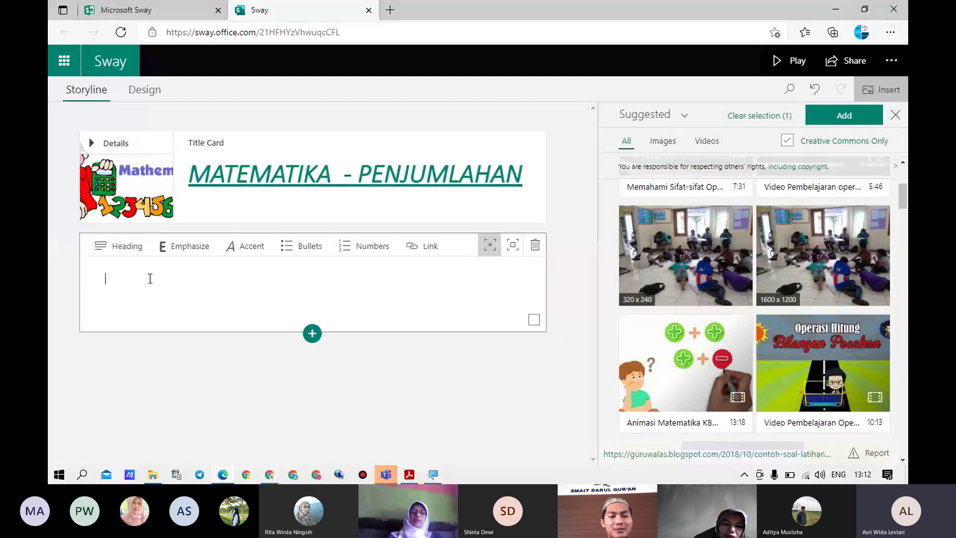
{"action": "type", "text": "Definisi"}
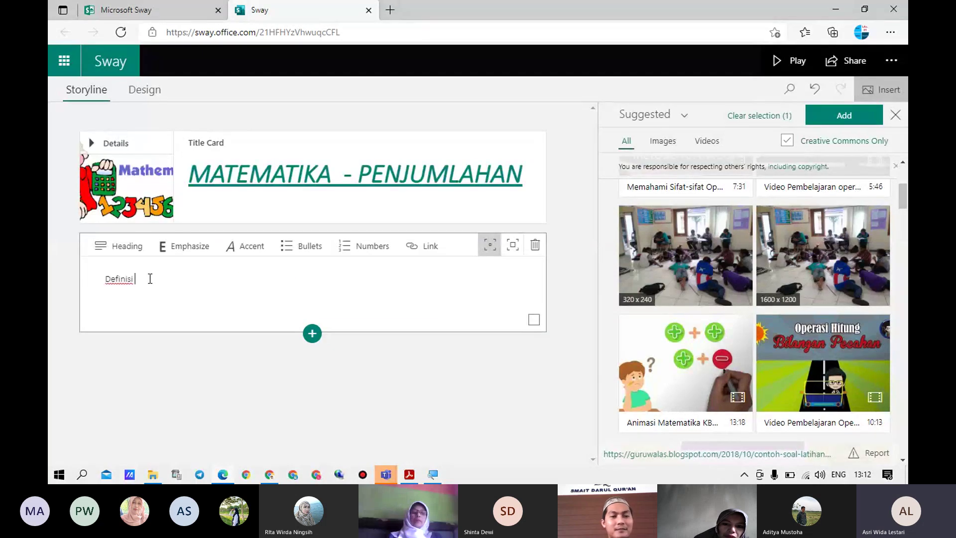
{"action": "type", "text": " Penjuml"}
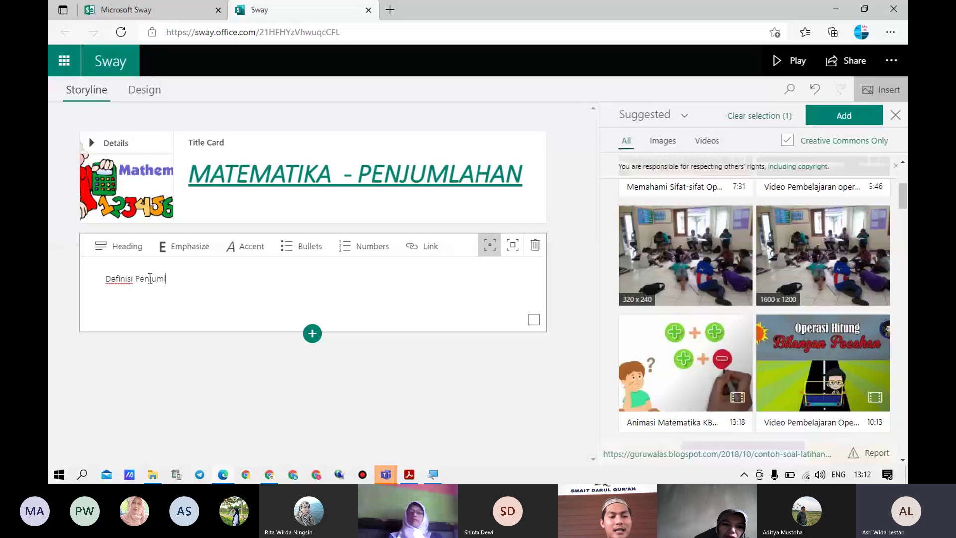
{"action": "type", "text": "aahn"}
{"action": "key", "text": "ctrl+a"}
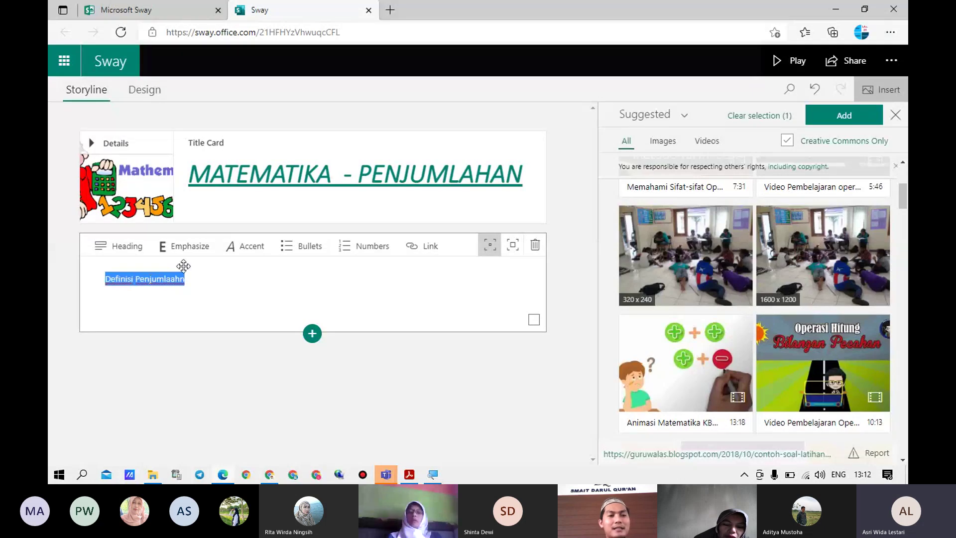
{"action": "left_click", "coordinate": [183, 252]}
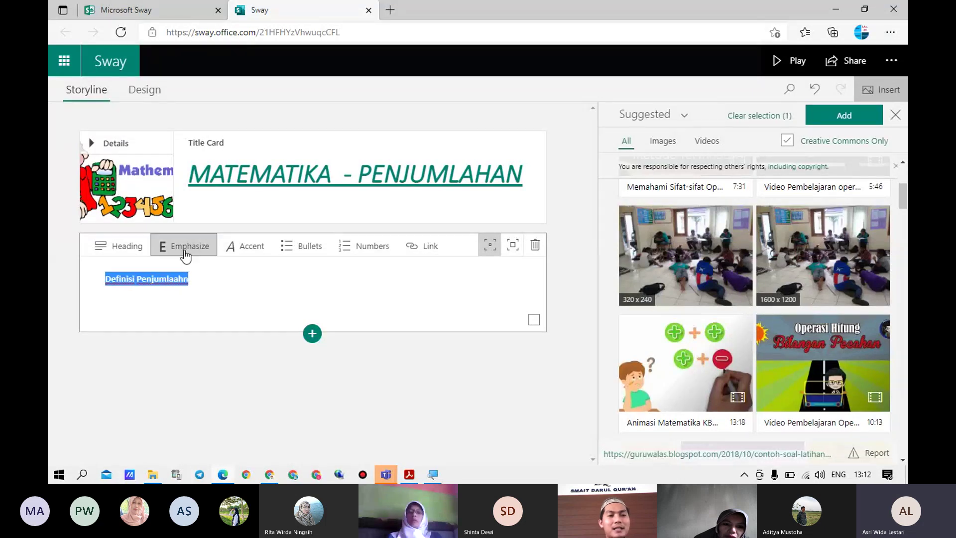
{"action": "left_click", "coordinate": [512, 246]}
Correct the typo to 'Definisi Penjumlahan', italicize it, and start a new line below
{"action": "left_click", "coordinate": [354, 281]}
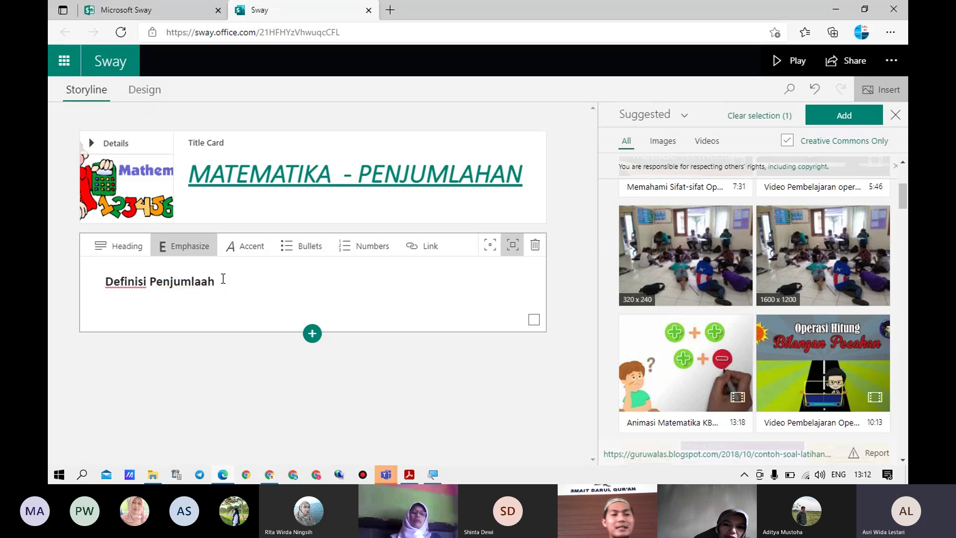
{"action": "key", "text": "BackSpace"}
{"action": "triple_click", "coordinate": [224, 279]}
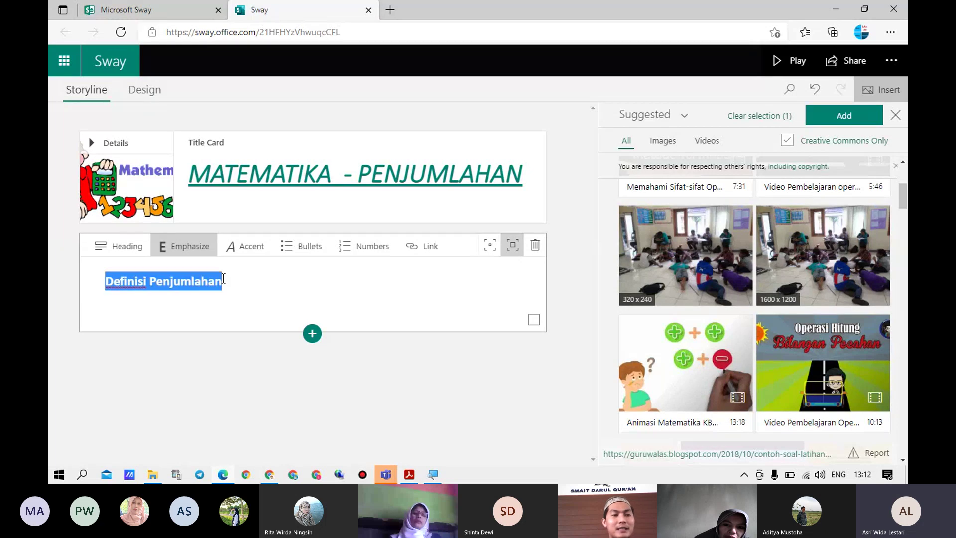
{"action": "left_click", "coordinate": [256, 244]}
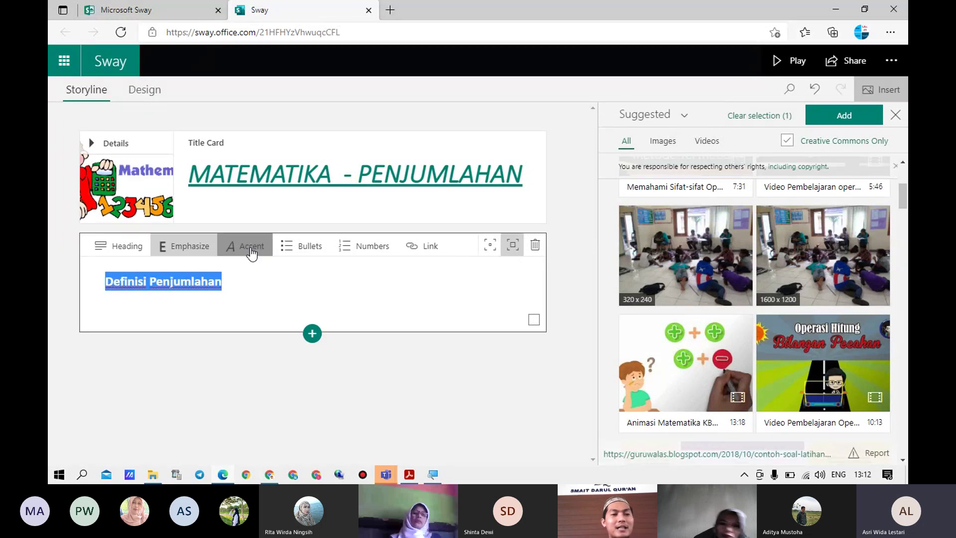
{"action": "left_click", "coordinate": [259, 283]}
{"action": "key", "text": "Return"}
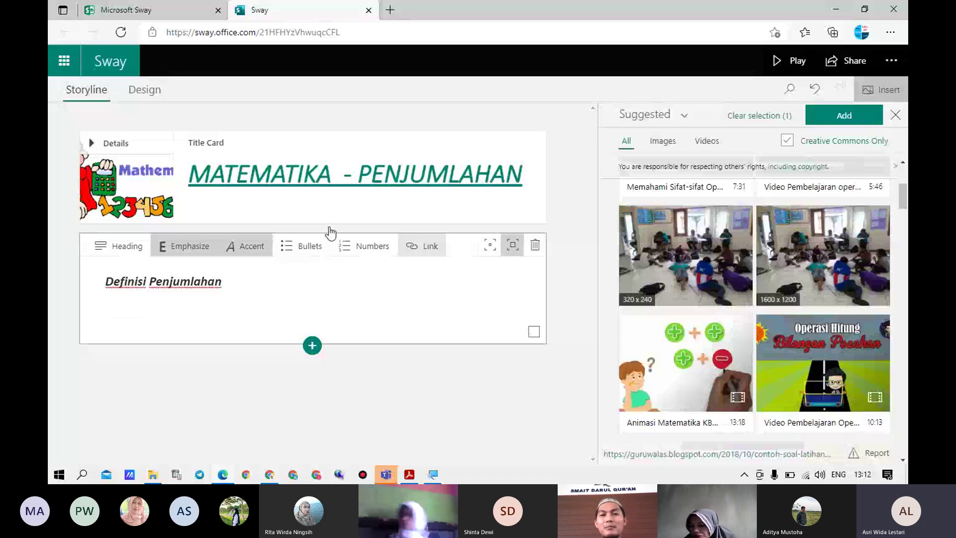
{"action": "left_click_drag", "start_coordinate": [329, 231], "coordinate": [128, 361]}
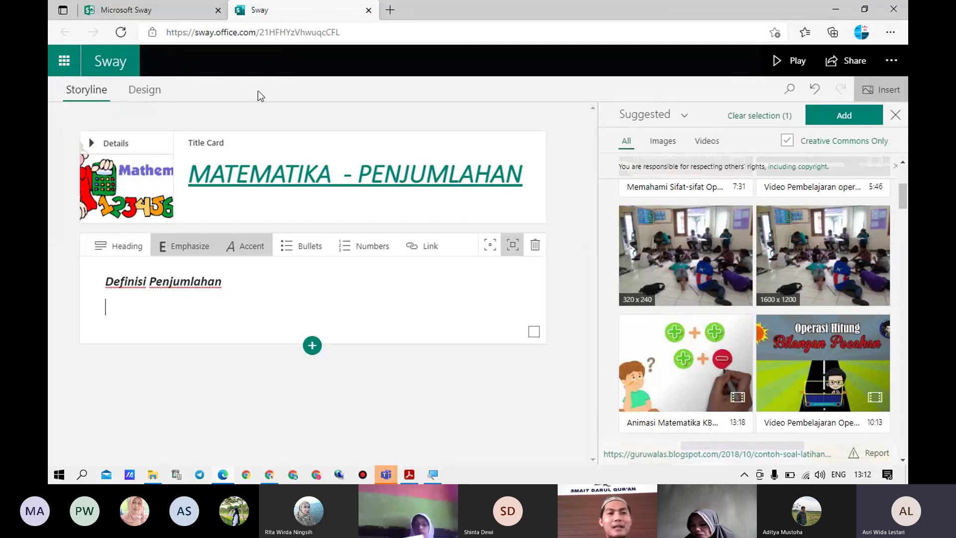
Search Bing for 'definisi penjumlahan' in a new browser tab
{"action": "left_click", "coordinate": [391, 11]}
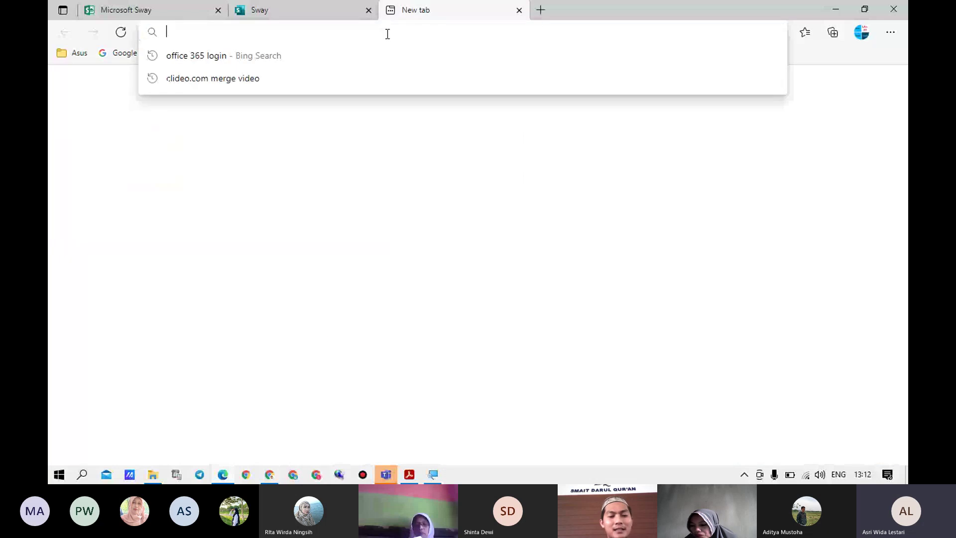
{"action": "type", "text": "definisi penjuml"}
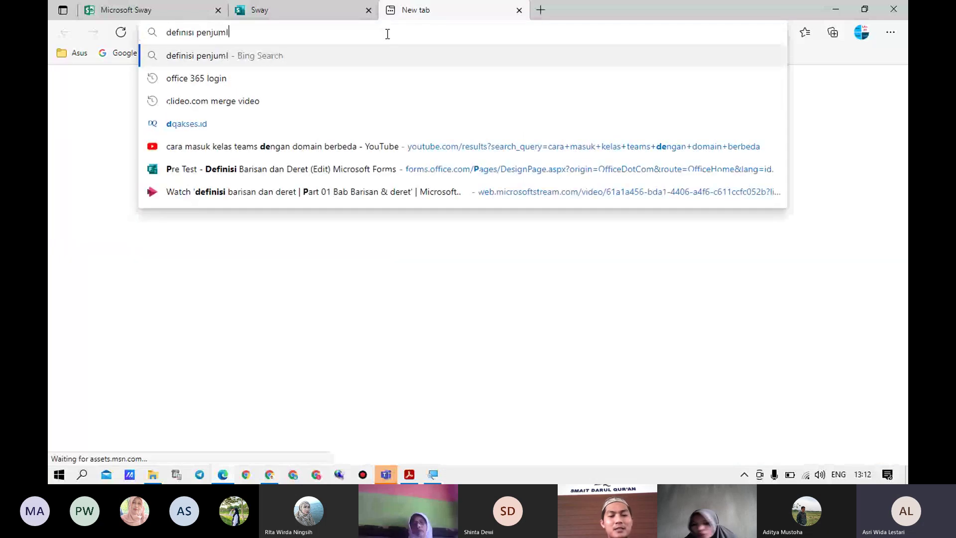
{"action": "type", "text": "ahan"}
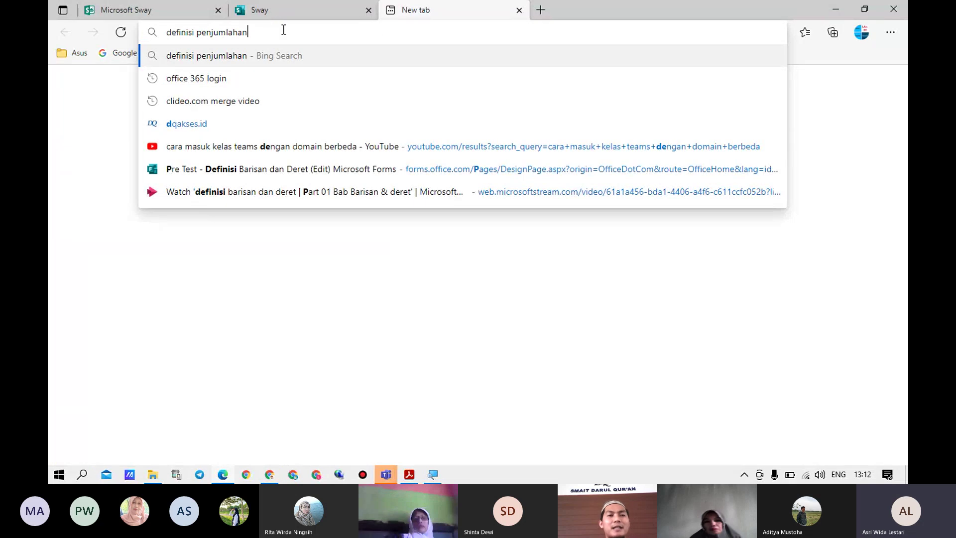
{"action": "key", "text": "Return"}
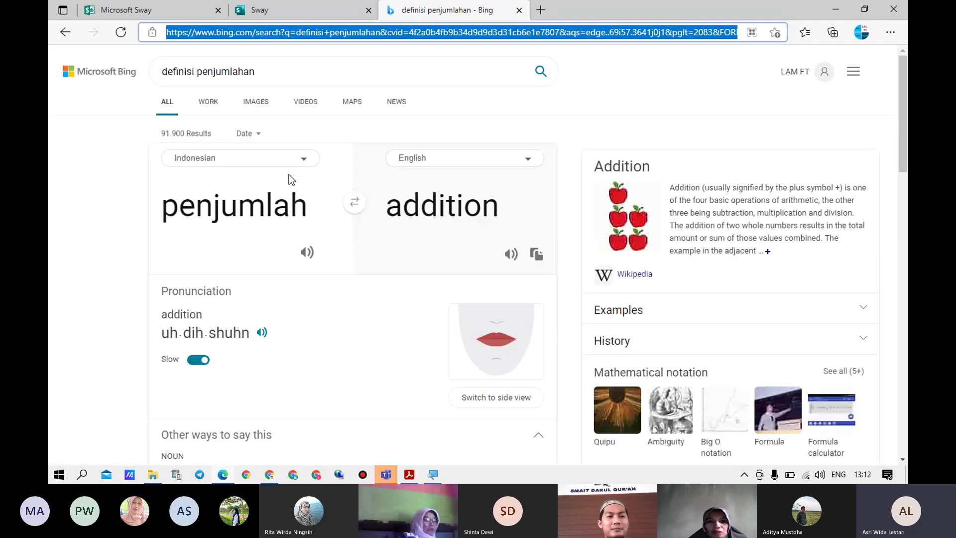
Select the Wikipedia definition sentence in the results and go back to the Sway tab
{"action": "scroll", "coordinate": [728, 206], "scroll_direction": "down", "scroll_amount": 1}
{"action": "scroll", "coordinate": [728, 207], "scroll_direction": "down", "scroll_amount": 4}
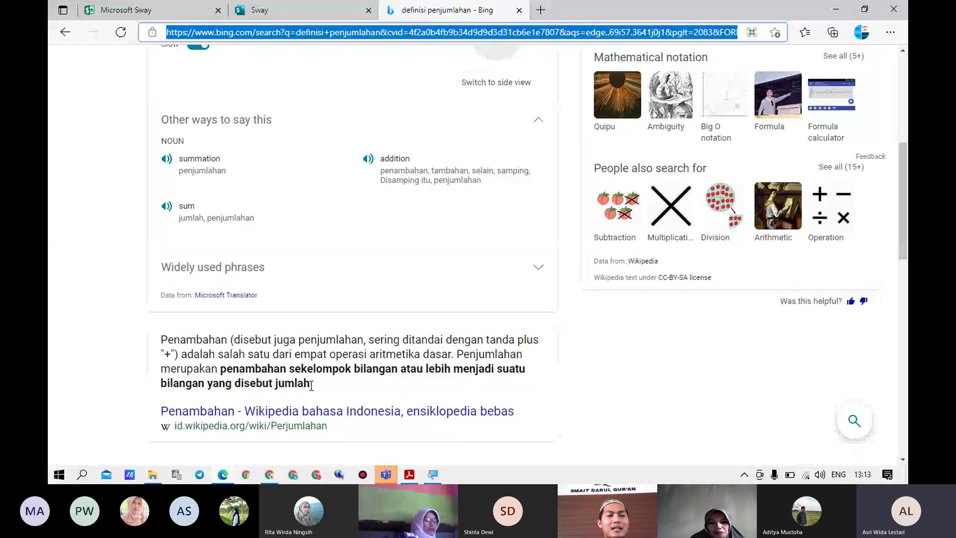
{"action": "left_click_drag", "start_coordinate": [311, 386], "coordinate": [275, 384]}
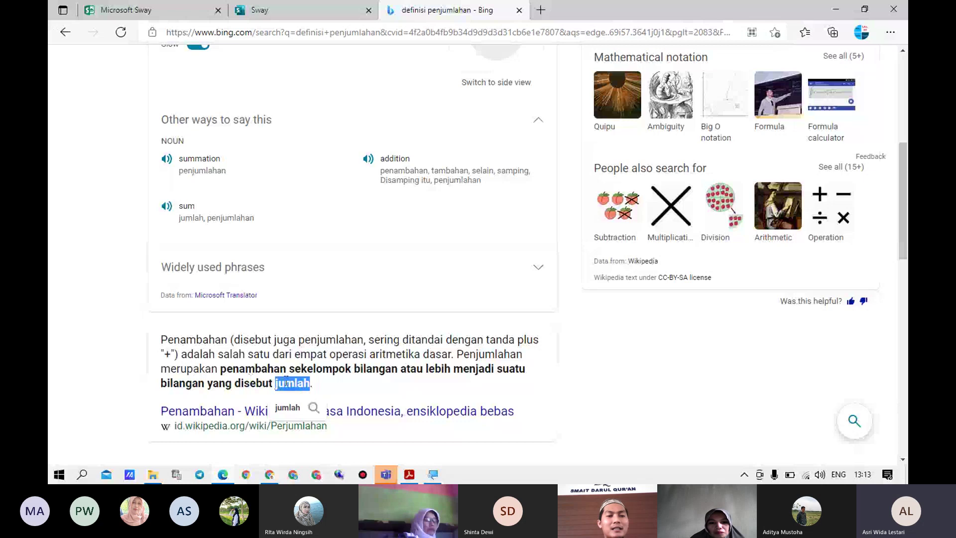
{"action": "left_click", "coordinate": [225, 368]}
{"action": "left_click_drag", "start_coordinate": [224, 367], "coordinate": [310, 384]}
{"action": "key", "text": "ctrl+c"}
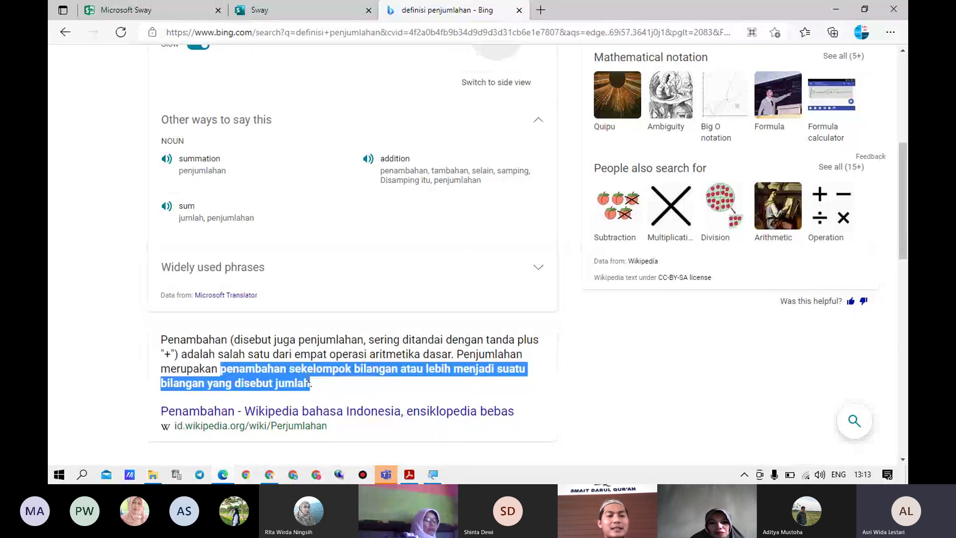
{"action": "left_click", "coordinate": [269, 11]}
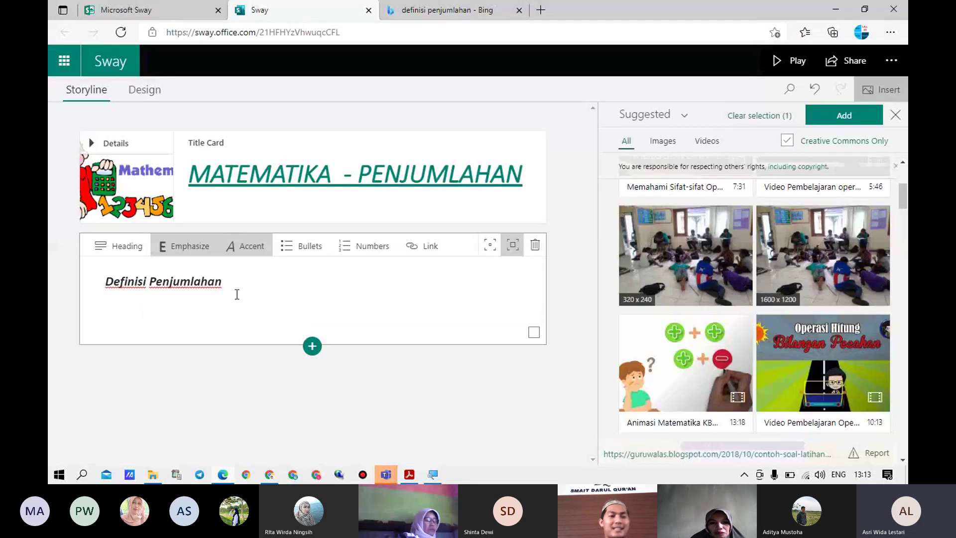
Paste the definition under the heading, remove its bold and italics, and delete the lowercase first letter
{"action": "key", "text": "ctrl+v"}
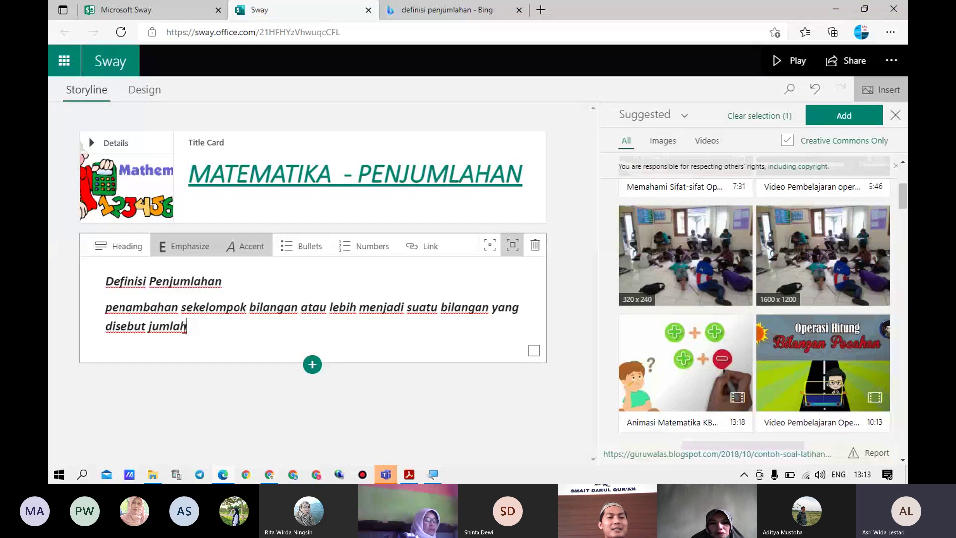
{"action": "double_click", "coordinate": [182, 328]}
{"action": "left_click", "coordinate": [191, 327]}
{"action": "left_click_drag", "start_coordinate": [187, 327], "coordinate": [96, 311]}
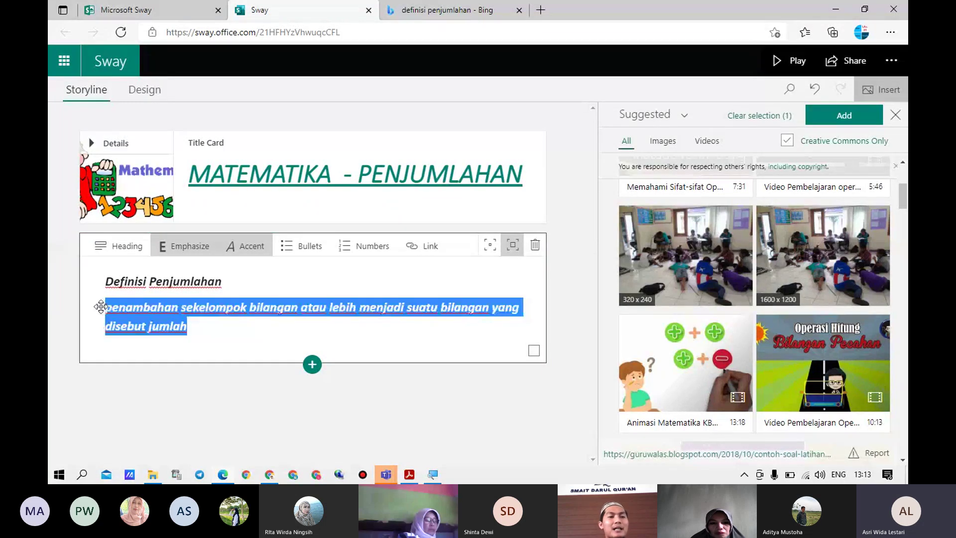
{"action": "left_click", "coordinate": [185, 246]}
{"action": "left_click", "coordinate": [241, 248]}
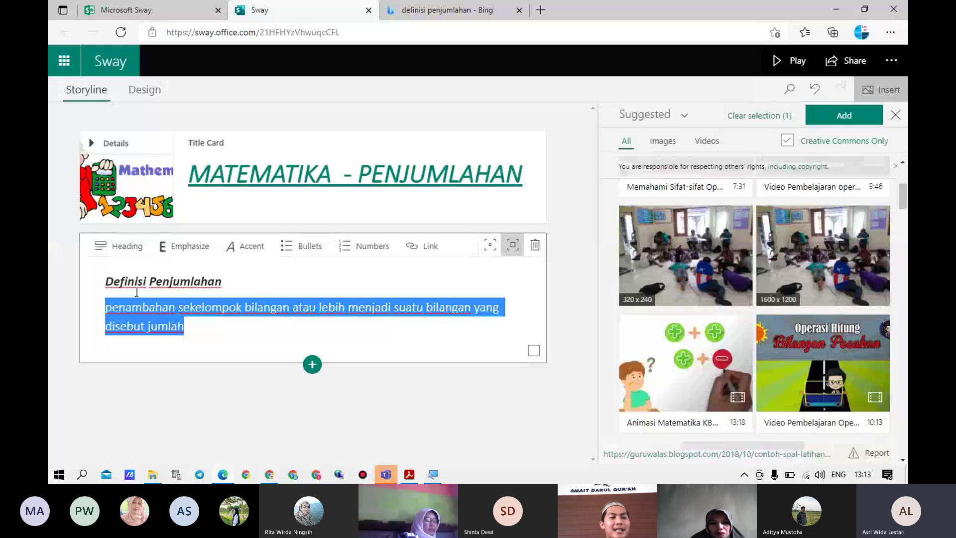
{"action": "left_click", "coordinate": [112, 307]}
{"action": "key", "text": "Delete"}
Add 'Contoh :' below the definition, with numbered examples 1 + 1 = 2 and 2 + 4 = 6
{"action": "type", "text": "P"}
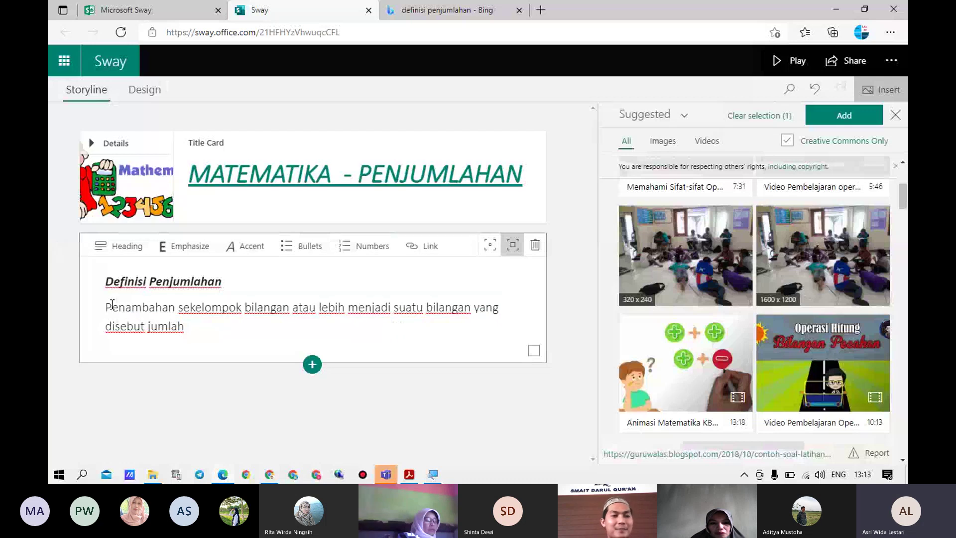
{"action": "left_click", "coordinate": [202, 327]}
{"action": "key", "text": "Return"}
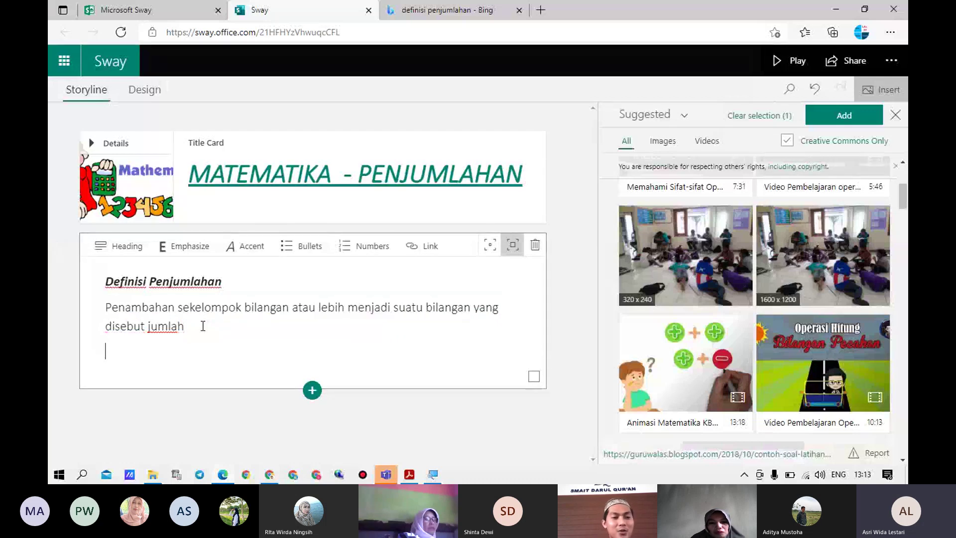
{"action": "type", "text": "conoth"}
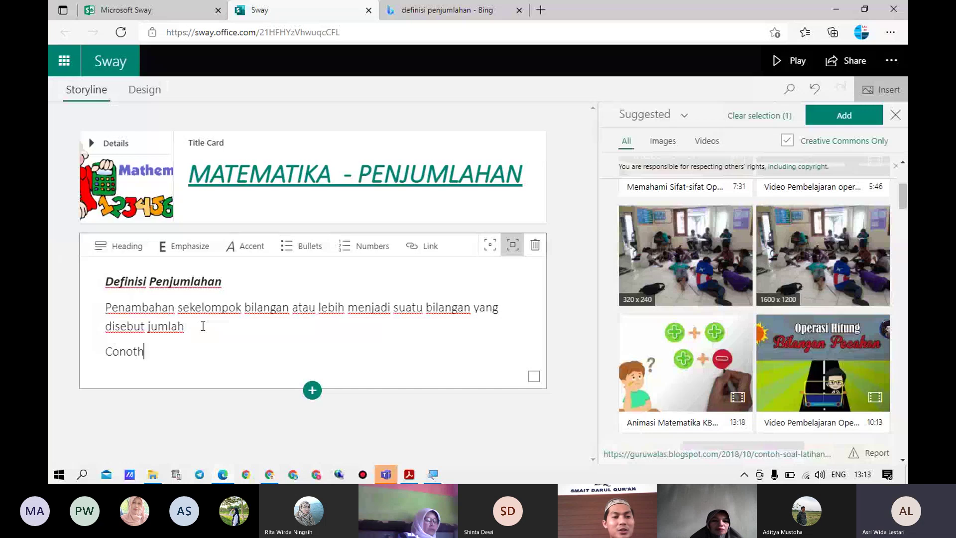
{"action": "key", "text": "BackSpace"}
{"action": "key", "text": "BackSpace"}
{"action": "key", "text": "BackSpace"}
{"action": "type", "text": "to"}
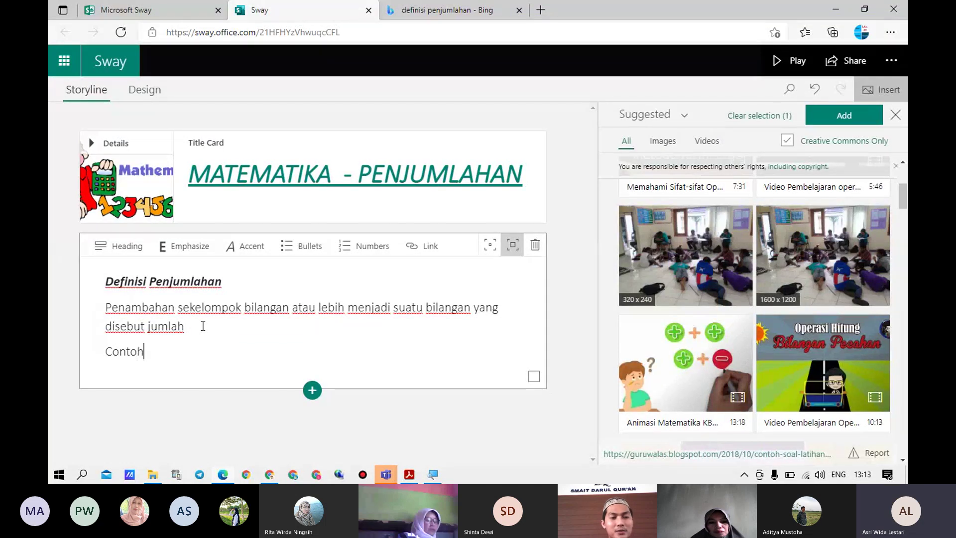
{"action": "type", "text": "h :"}
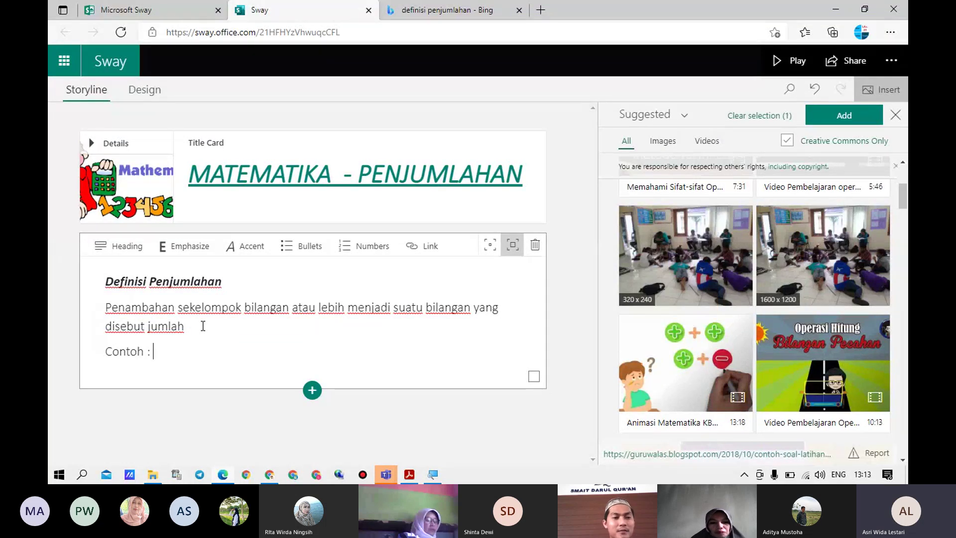
{"action": "key", "text": "Return"}
{"action": "type", "text": "1. "}
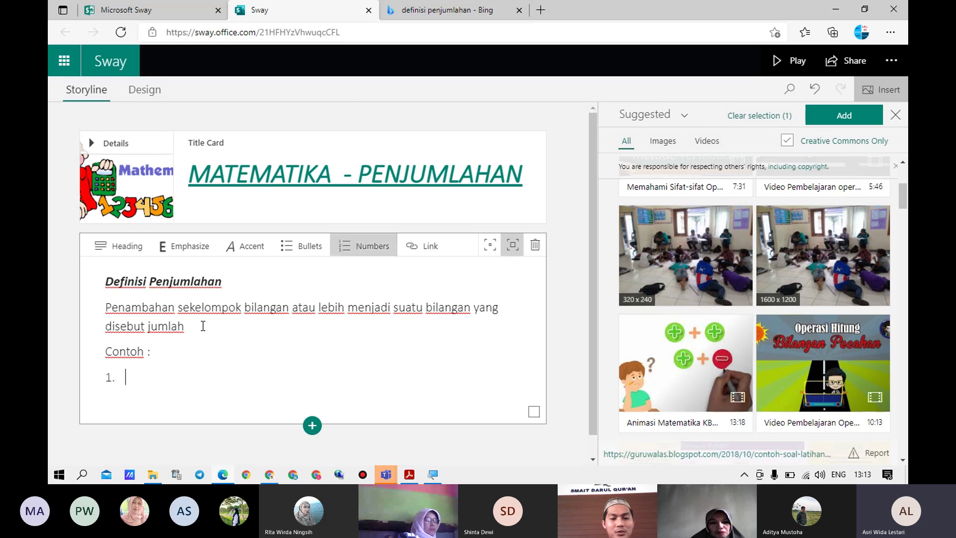
{"action": "type", "text": "1 + 1 = 2"}
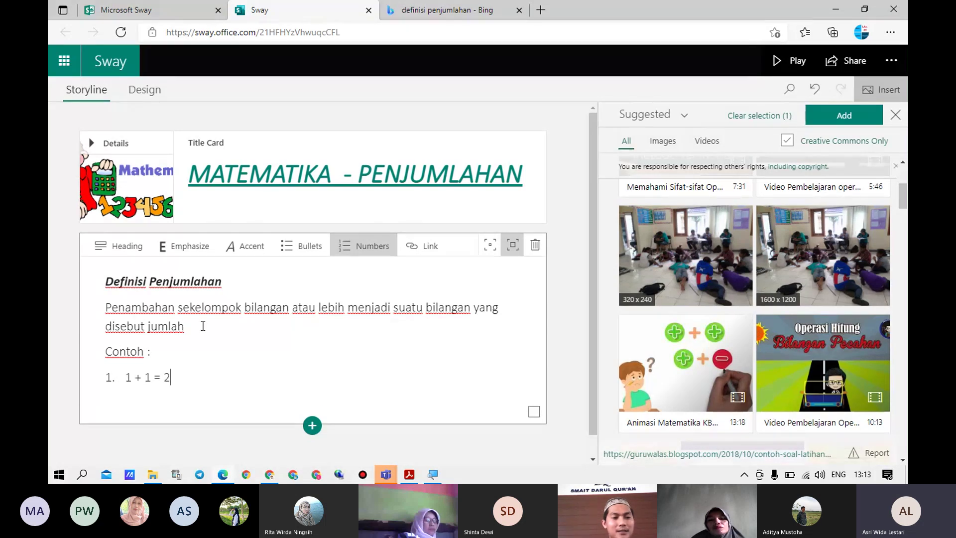
{"action": "key", "text": "Return"}
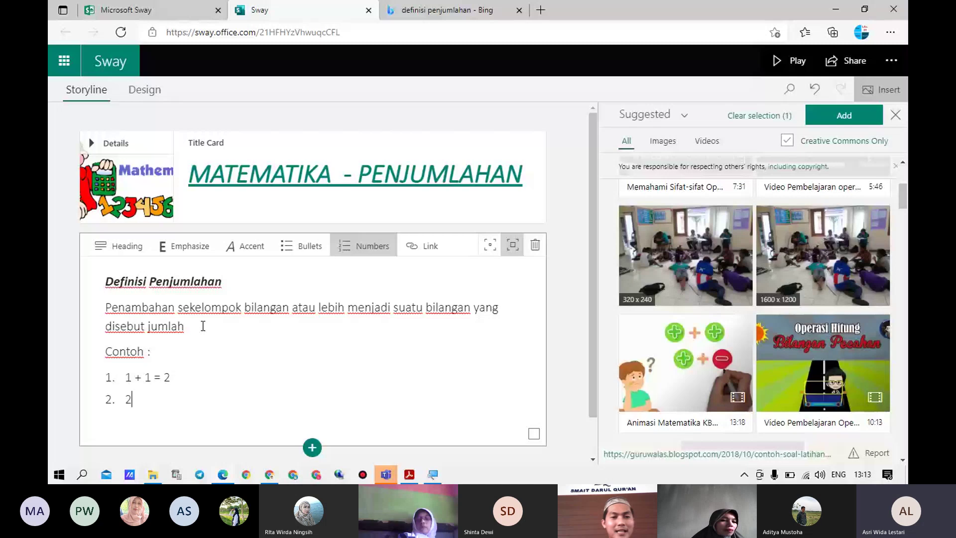
{"action": "type", "text": "2"}
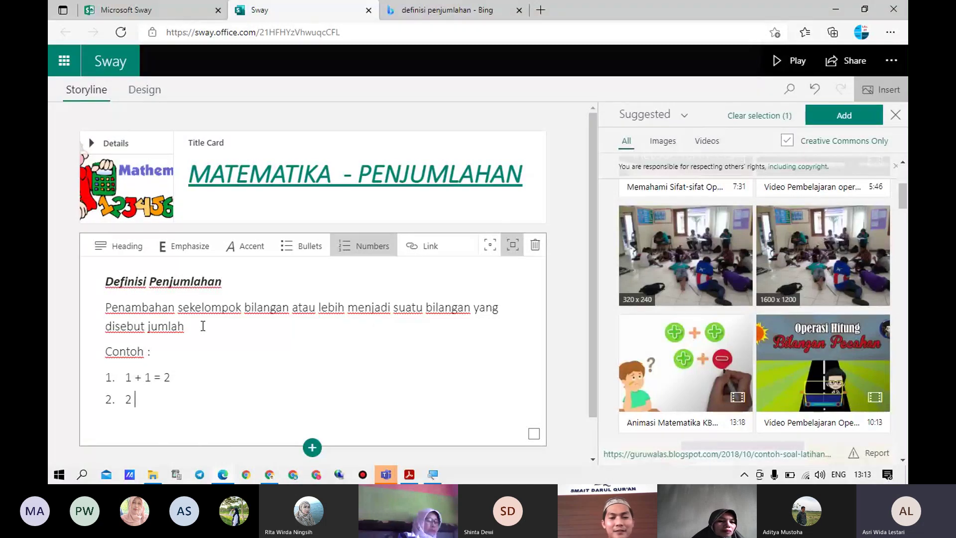
{"action": "type", "text": " + 4"}
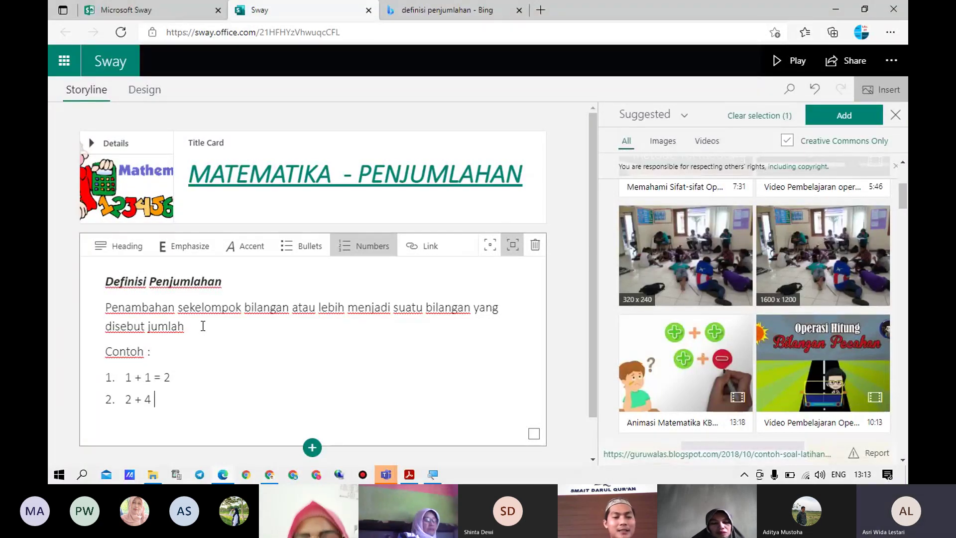
{"action": "type", "text": " = 6"}
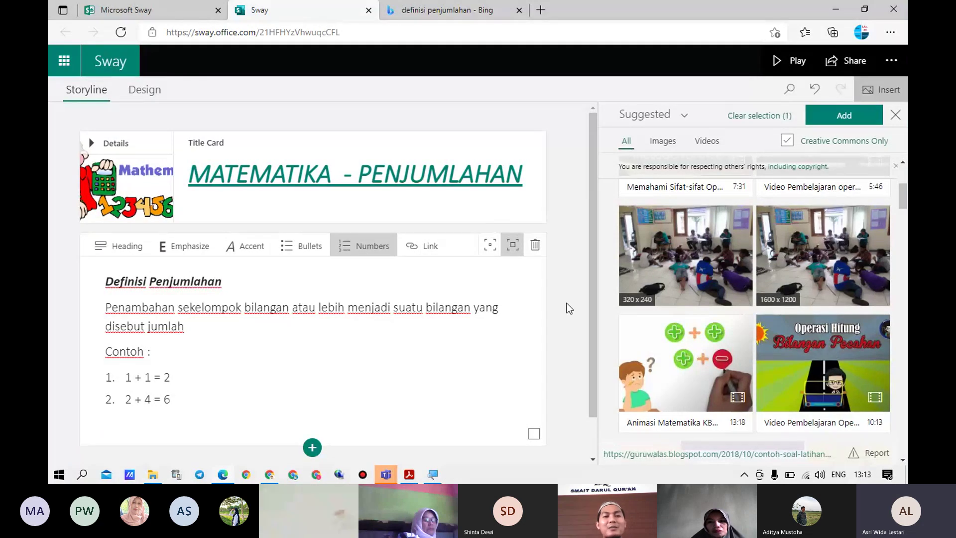
{"action": "scroll", "coordinate": [568, 306], "scroll_direction": "down", "scroll_amount": 1}
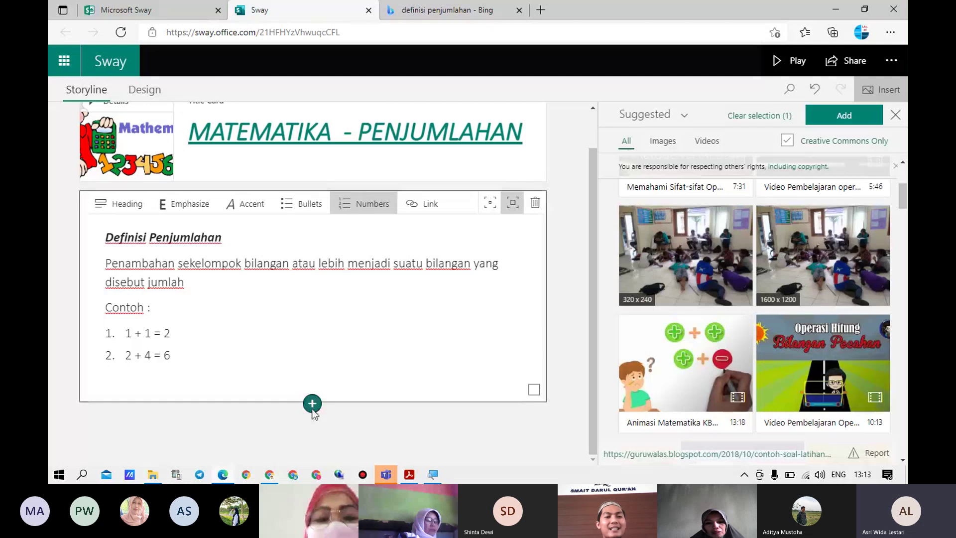
Show the Media card types for a new card, then bring the training-matrix PDF forward
{"action": "left_click", "coordinate": [311, 409]}
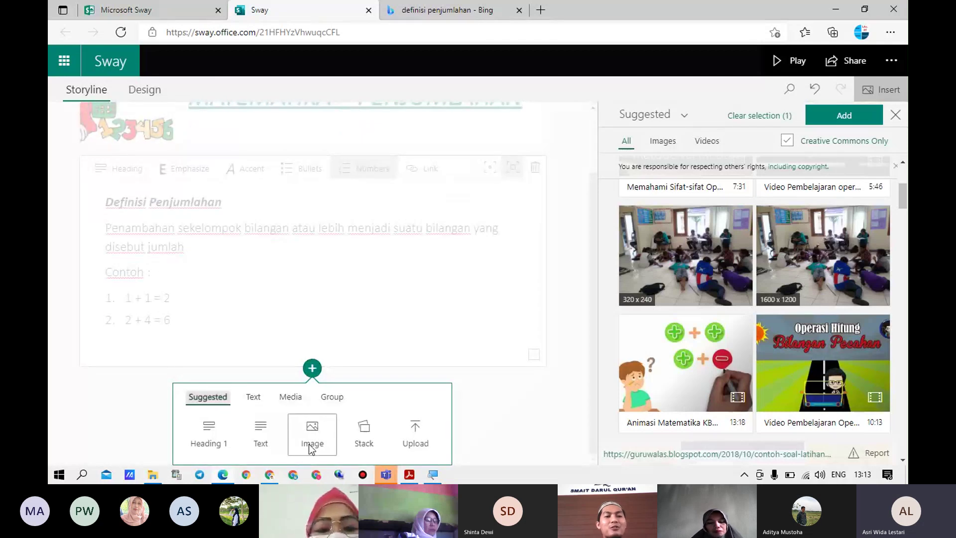
{"action": "left_click", "coordinate": [291, 406]}
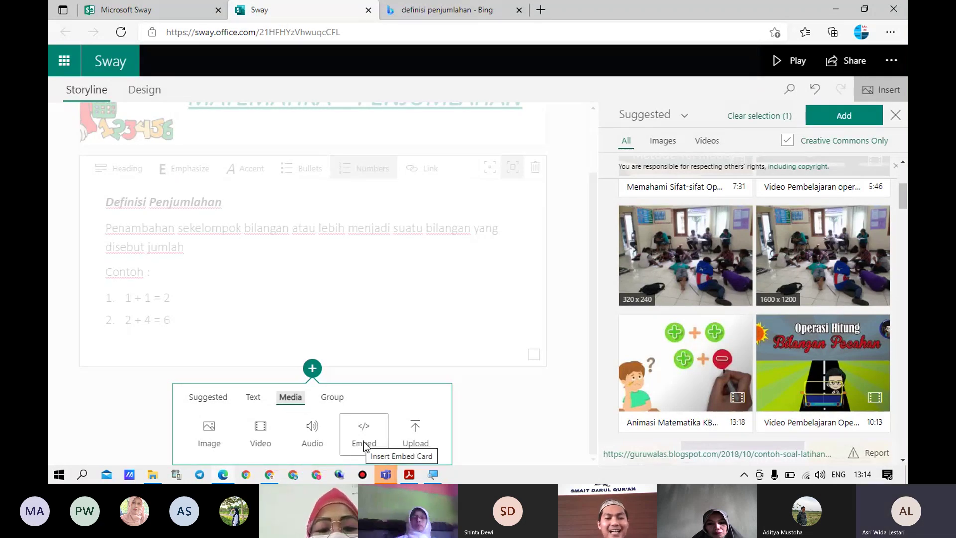
{"action": "left_click", "coordinate": [408, 475]}
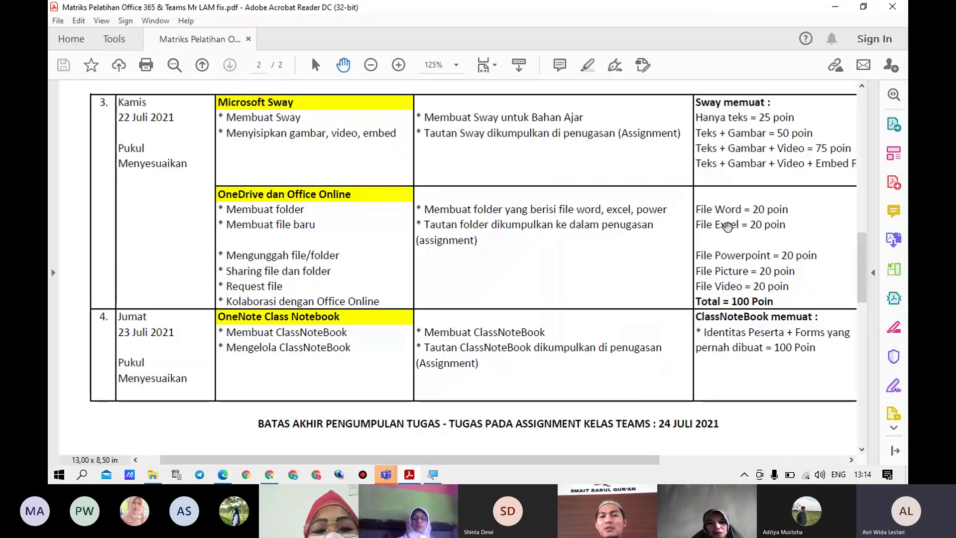
Minimize the training-matrix PDF in Acrobat Reader to return to the Sway editor
{"action": "left_click_drag", "start_coordinate": [656, 462], "coordinate": [709, 465]}
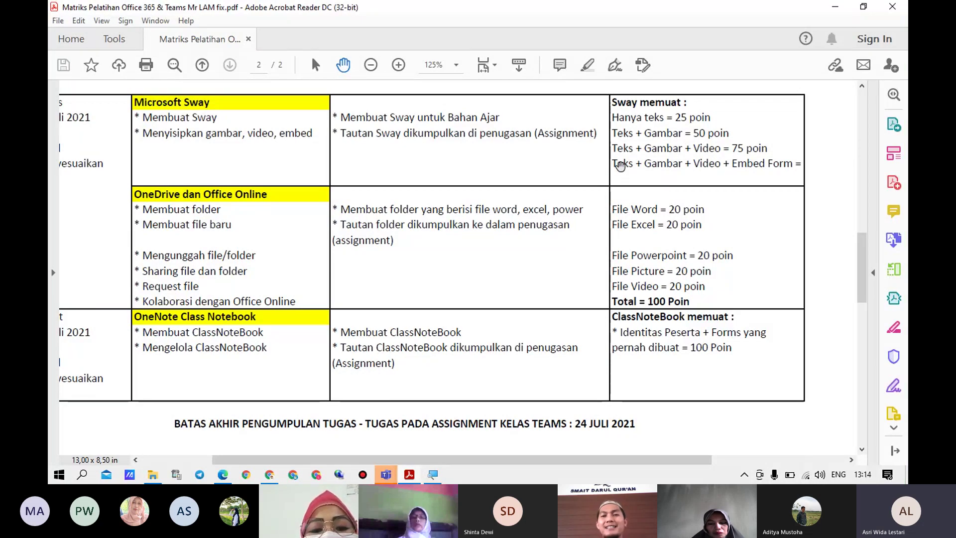
{"action": "left_click", "coordinate": [835, 7]}
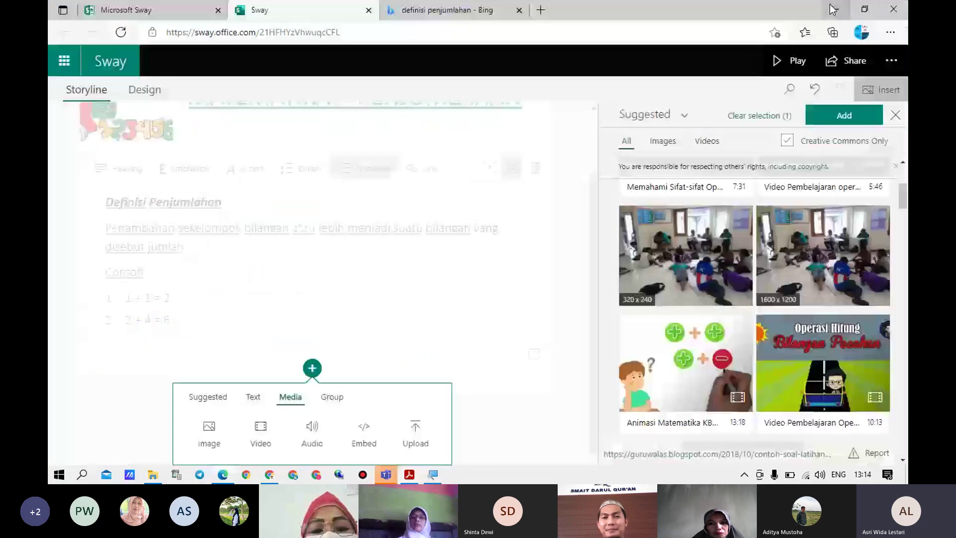
Add an empty image card below the text and set the media source to Bing Images
{"action": "left_click", "coordinate": [209, 443]}
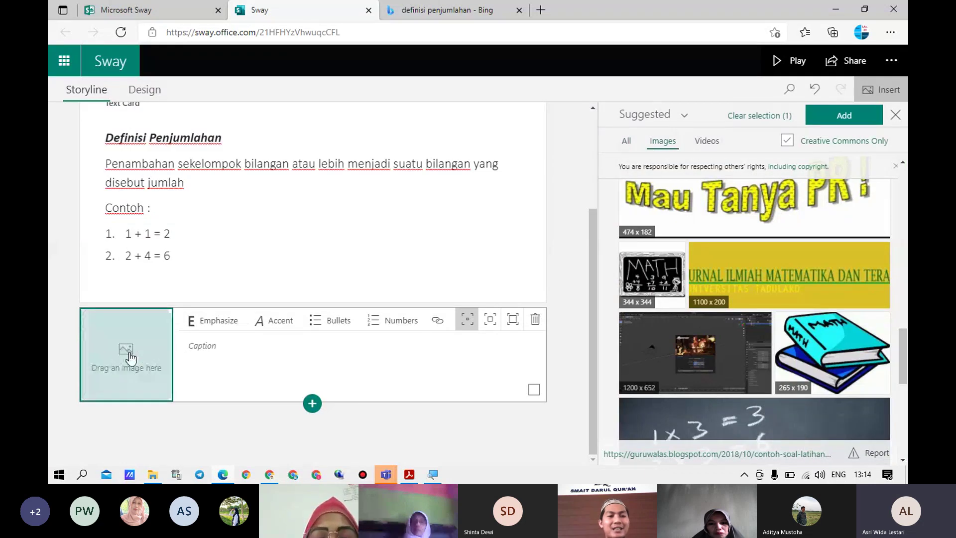
{"action": "scroll", "coordinate": [815, 205], "scroll_direction": "up", "scroll_amount": 3}
{"action": "scroll", "coordinate": [815, 206], "scroll_direction": "up", "scroll_amount": 5}
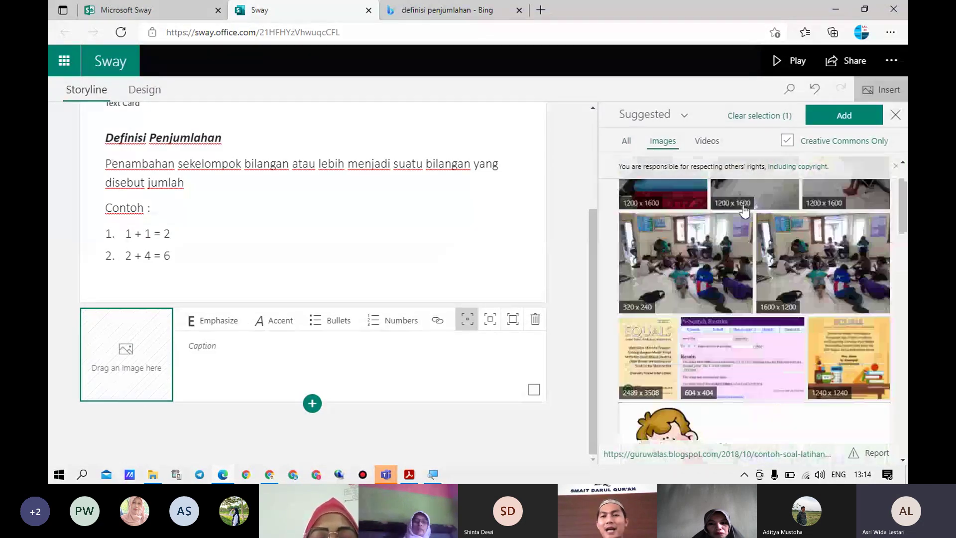
{"action": "left_click", "coordinate": [653, 114]}
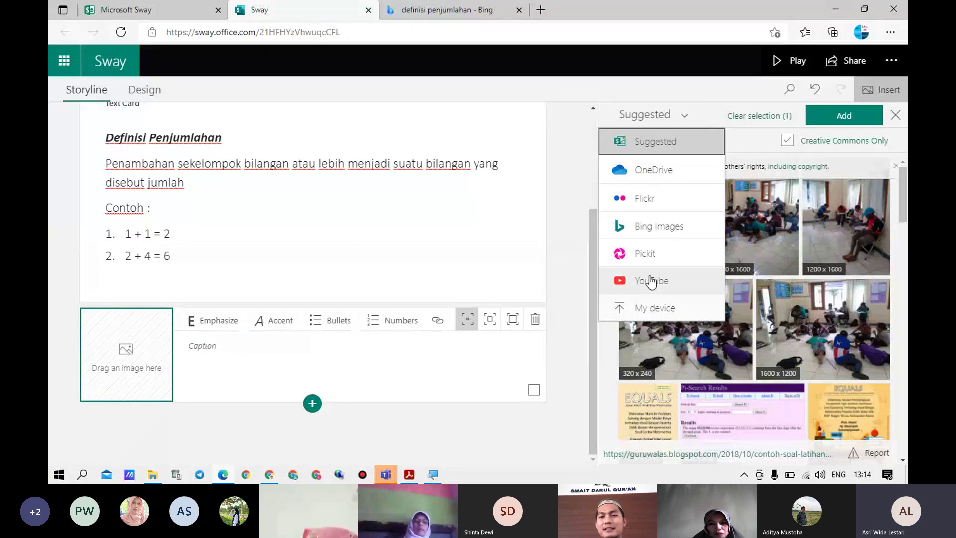
{"action": "left_click", "coordinate": [645, 226]}
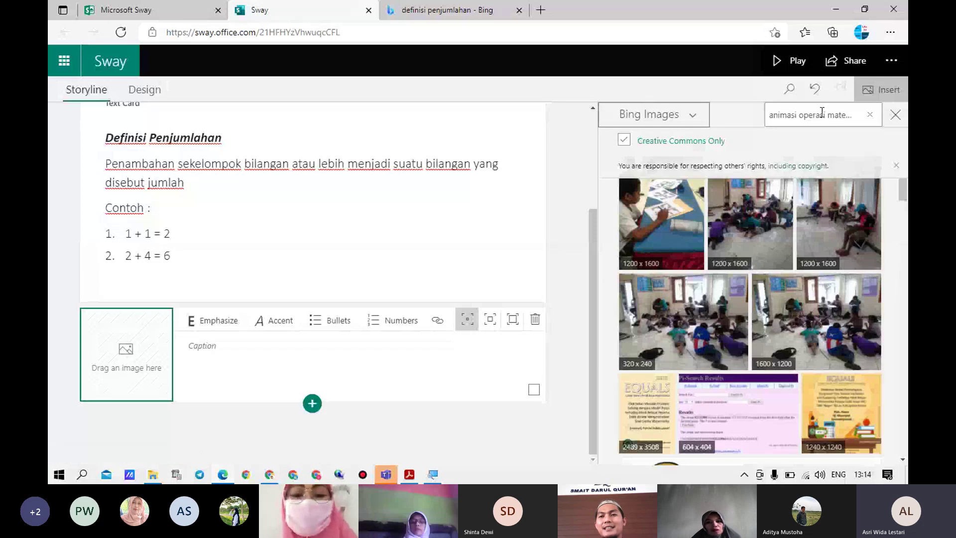
Search Bing Images for 'Operasi penjumlahan', then for 'matematika'
{"action": "left_click", "coordinate": [821, 114]}
{"action": "type", "text": "Ope"}
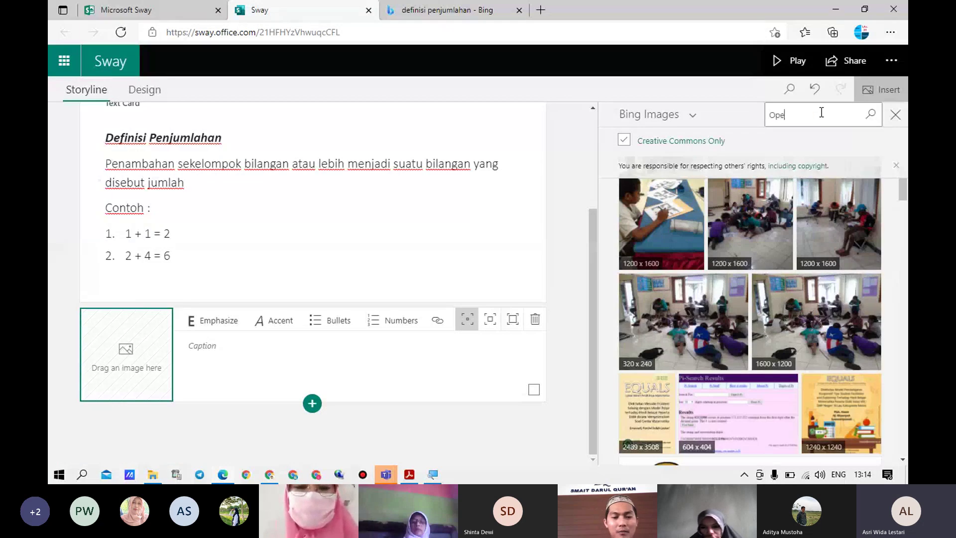
{"action": "type", "text": "rasi penj"}
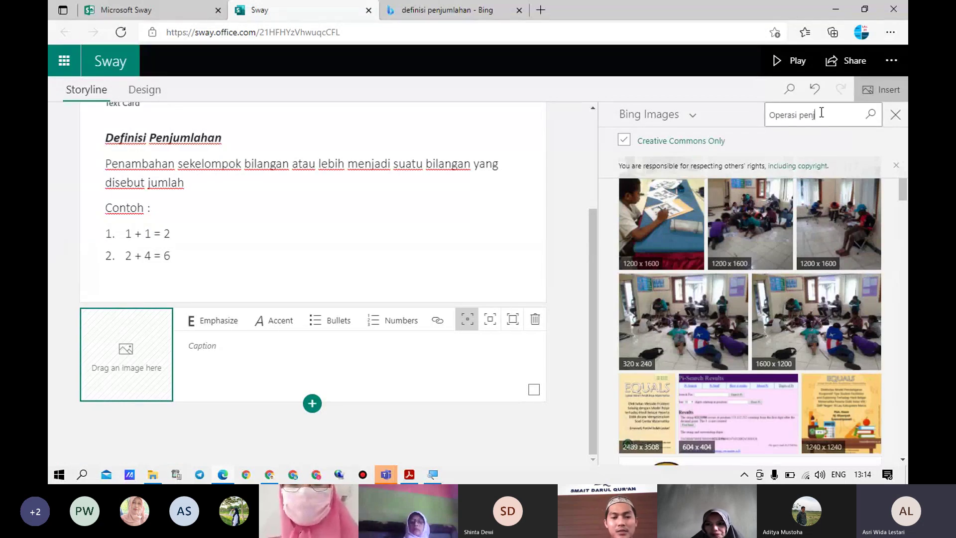
{"action": "type", "text": "u"}
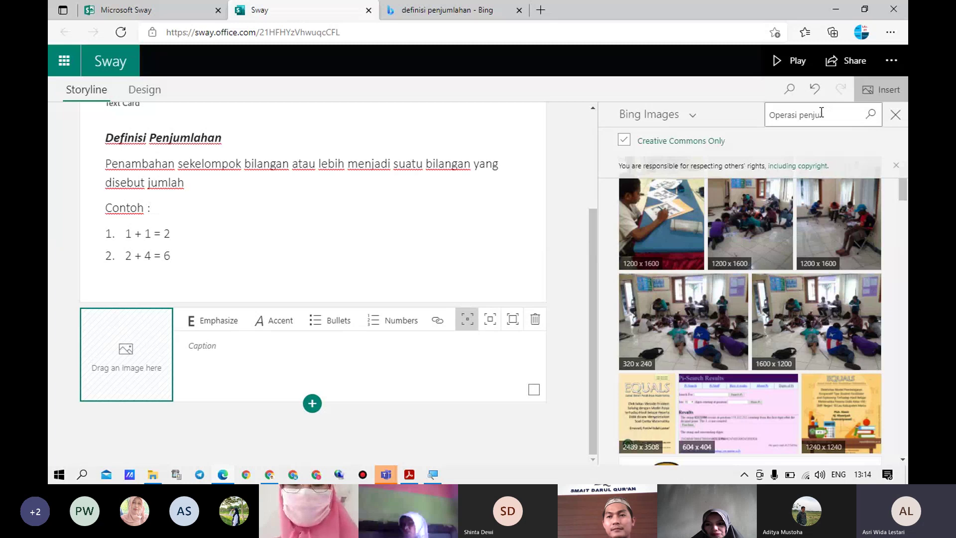
{"action": "type", "text": "mlahnmlahan"}
{"action": "key", "text": "Return"}
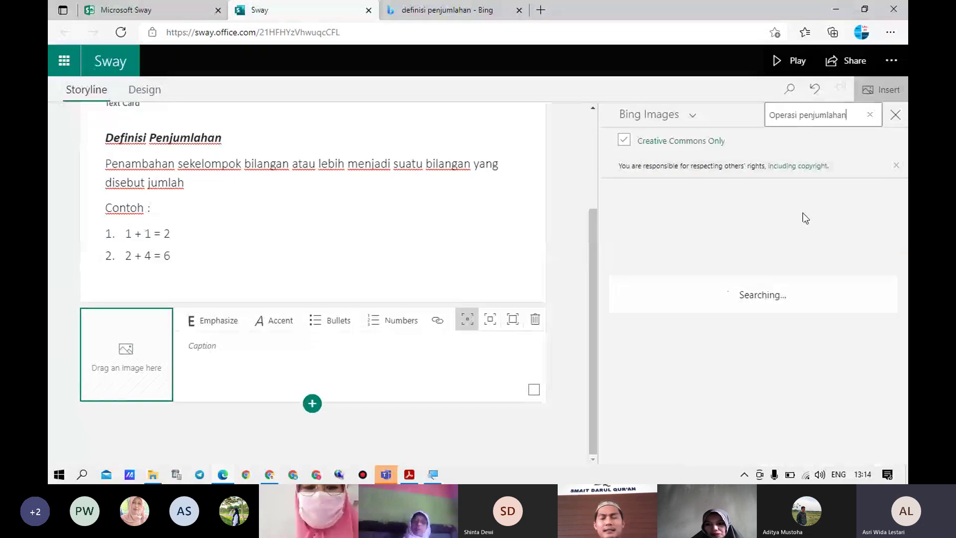
{"action": "scroll", "coordinate": [780, 277], "scroll_direction": "down", "scroll_amount": 10}
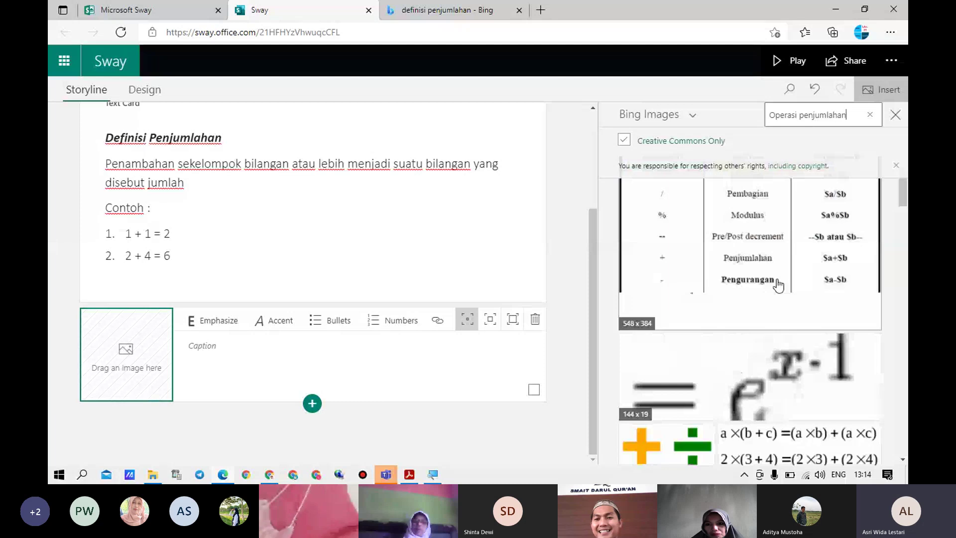
{"action": "scroll", "coordinate": [783, 302], "scroll_direction": "down", "scroll_amount": 10}
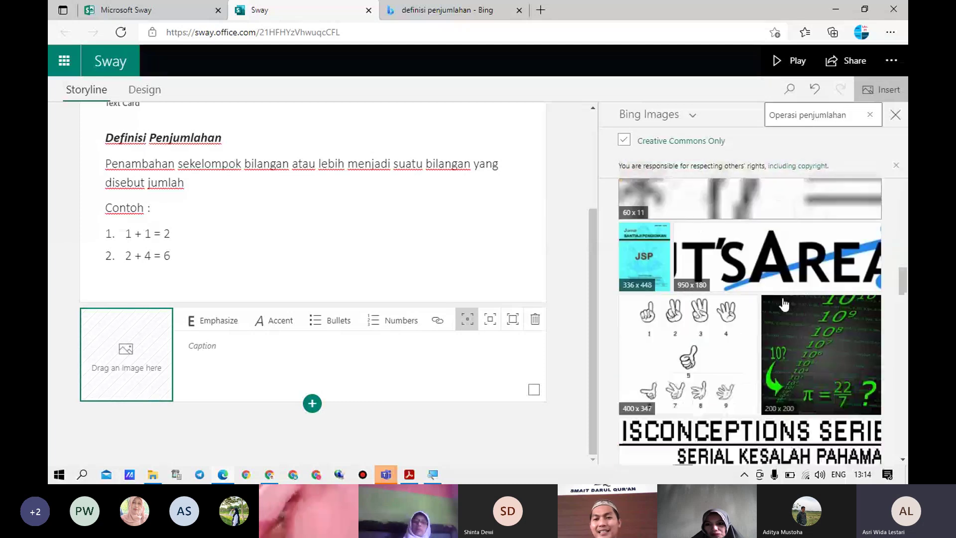
{"action": "scroll", "coordinate": [787, 305], "scroll_direction": "down", "scroll_amount": 10}
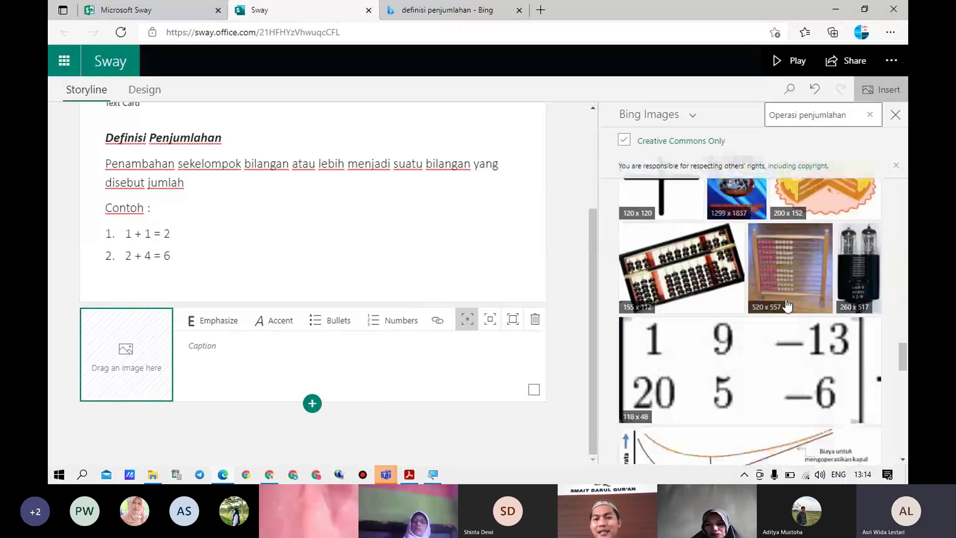
{"action": "triple_click", "coordinate": [814, 115]}
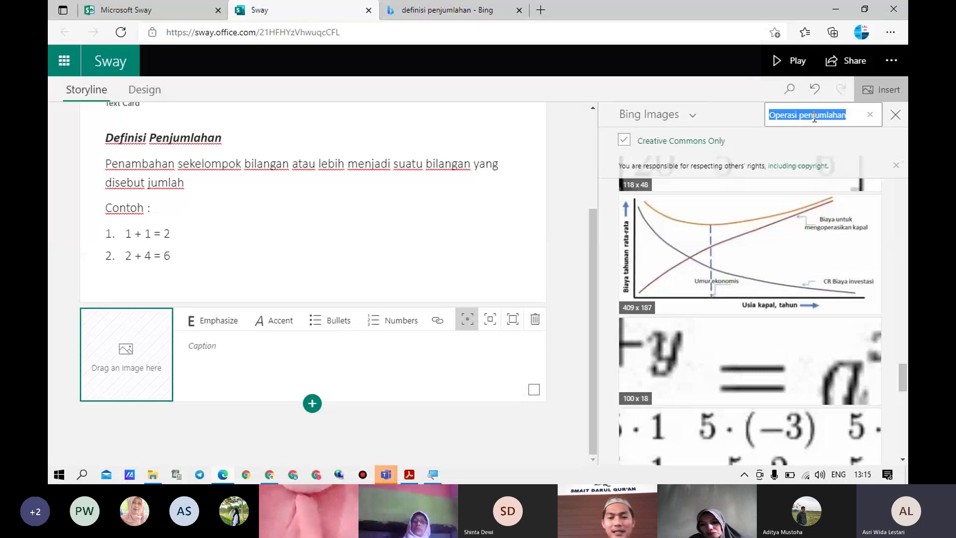
{"action": "type", "text": "matematika"}
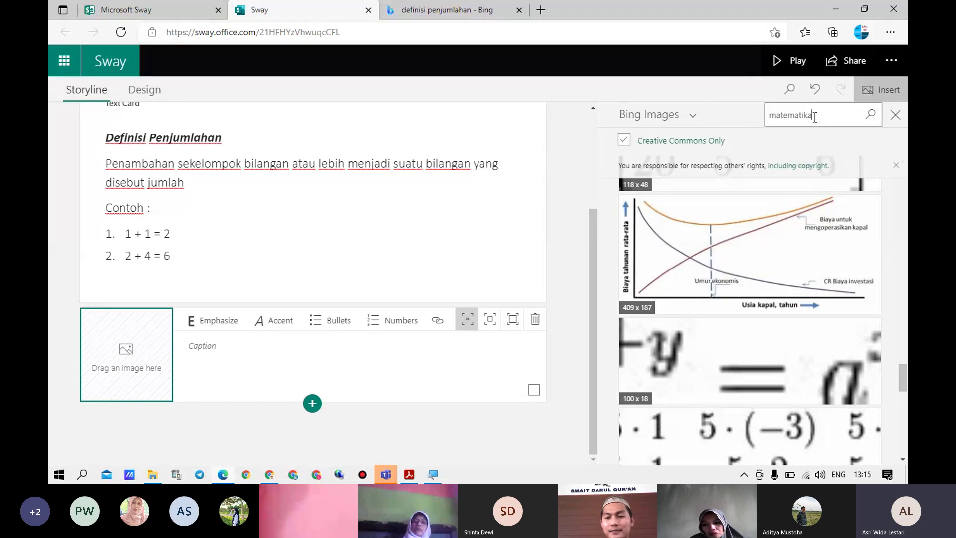
{"action": "key", "text": "Return"}
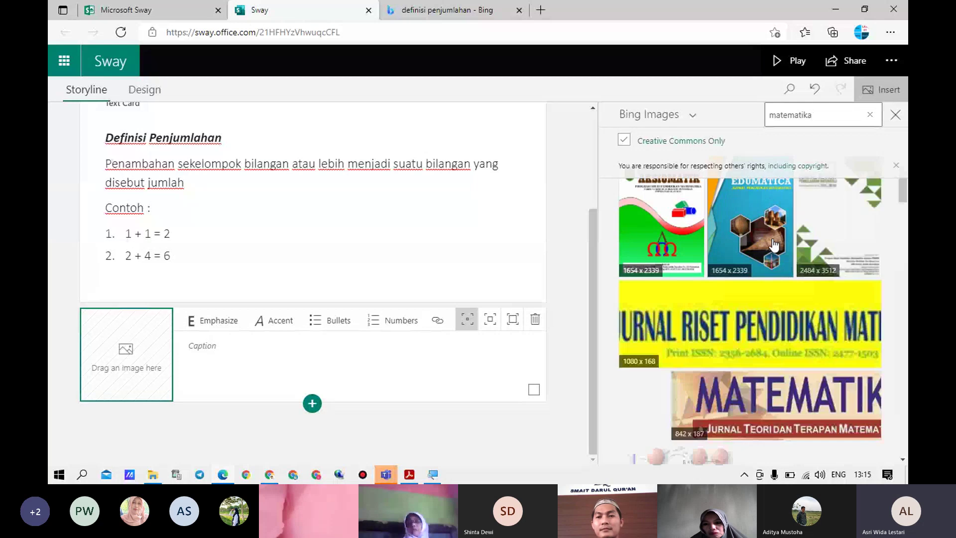
Search 'animasi matematika' and drag the blue book clip-art into the empty image card
{"action": "scroll", "coordinate": [777, 249], "scroll_direction": "down", "scroll_amount": 5}
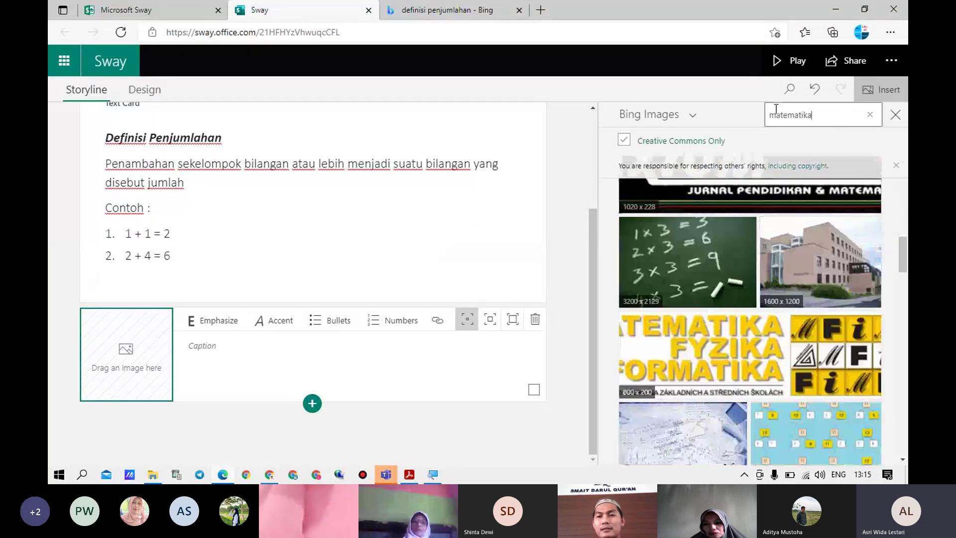
{"action": "left_click", "coordinate": [771, 115]}
{"action": "type", "text": "animasi"}
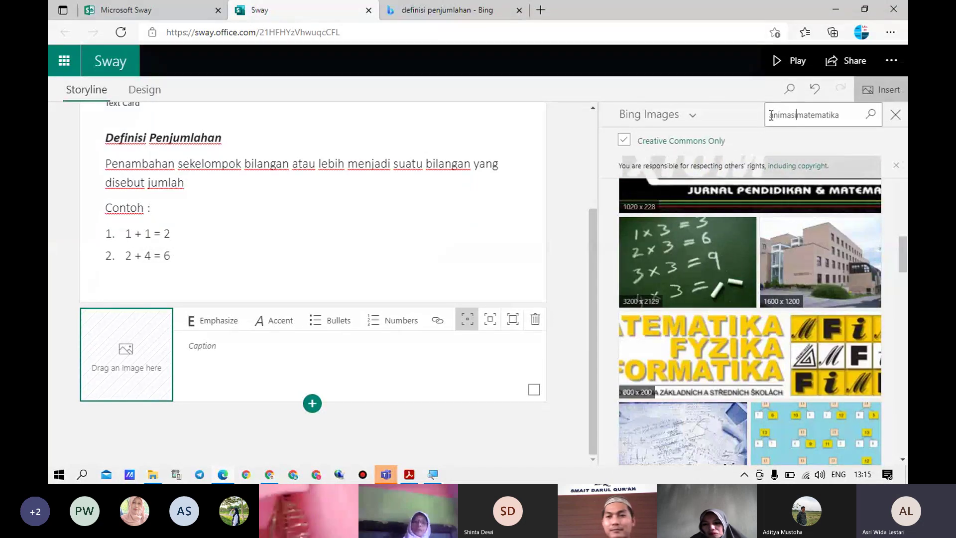
{"action": "key", "text": "Return"}
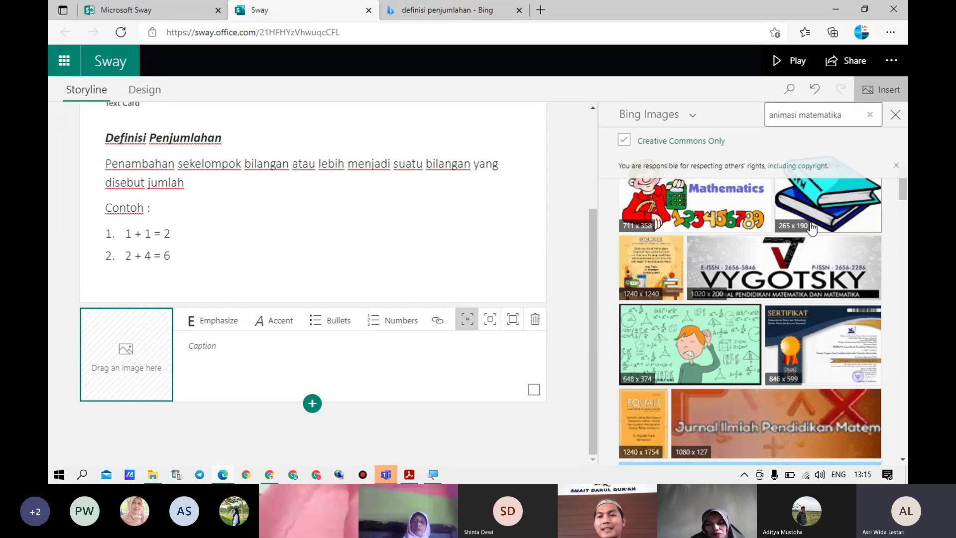
{"action": "left_click", "coordinate": [839, 203]}
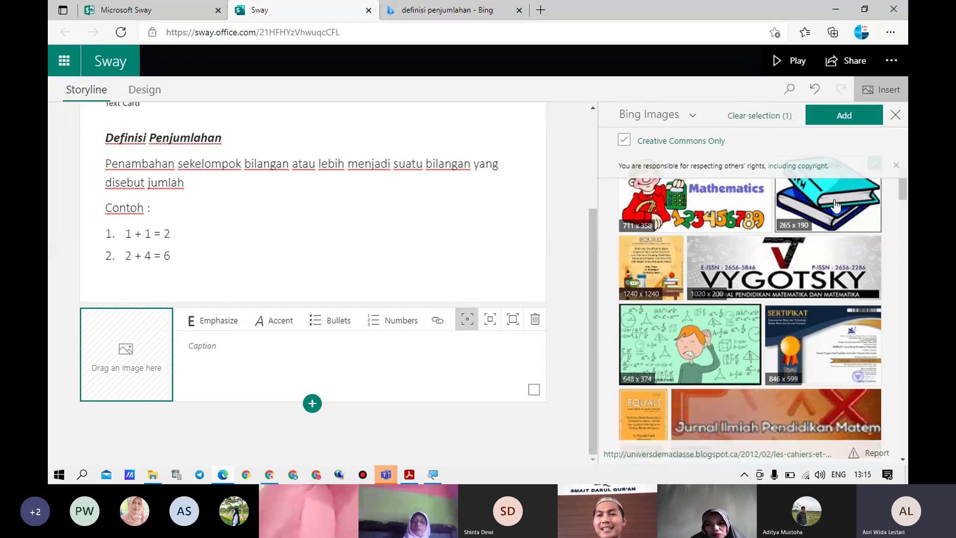
{"action": "left_click_drag", "start_coordinate": [829, 210], "coordinate": [182, 344]}
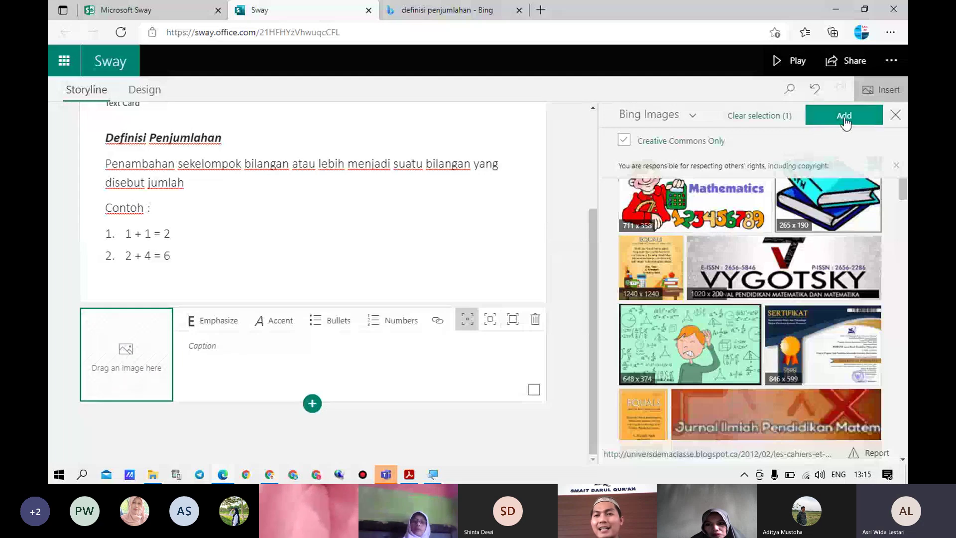
Insert the blue book clip-art into the image card and change how it fits the card
{"action": "left_click", "coordinate": [845, 119]}
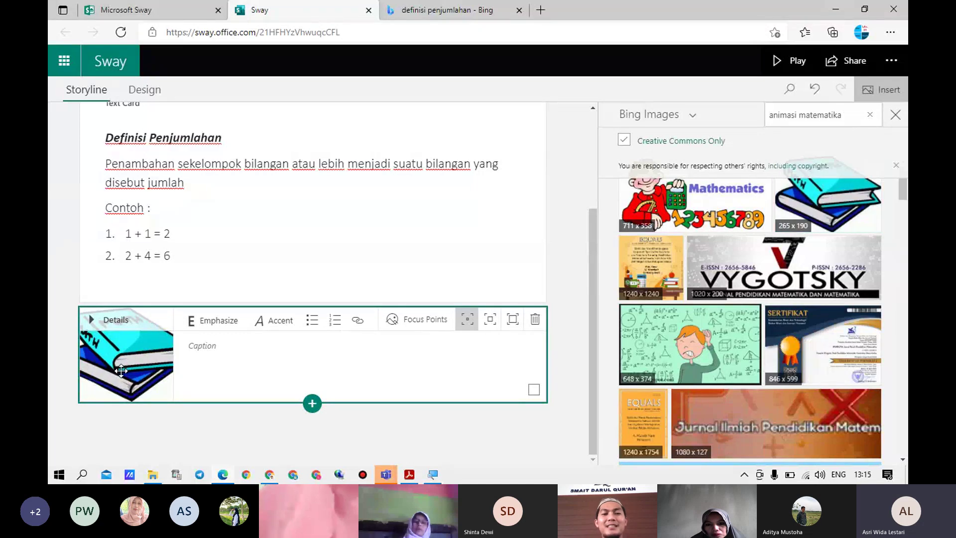
{"action": "left_click", "coordinate": [513, 324]}
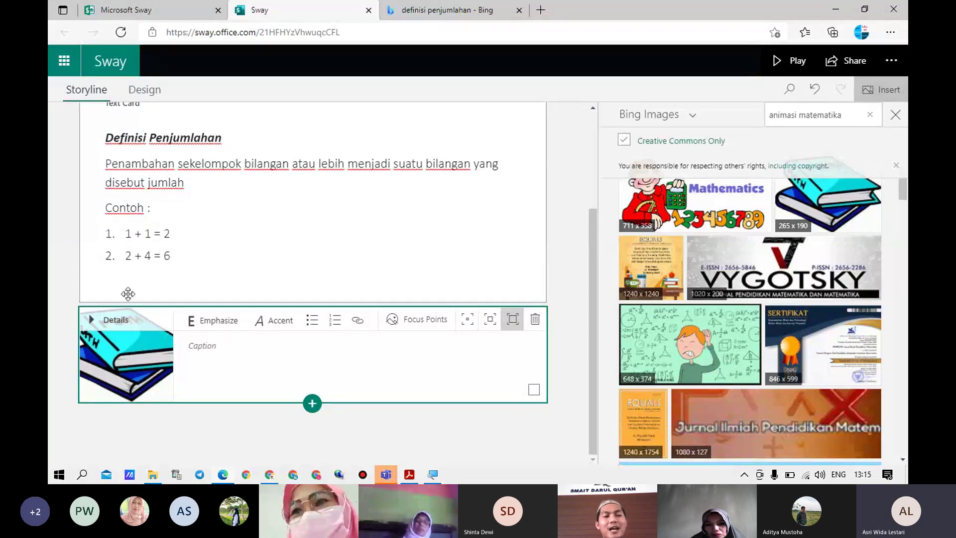
{"action": "left_click", "coordinate": [312, 404]}
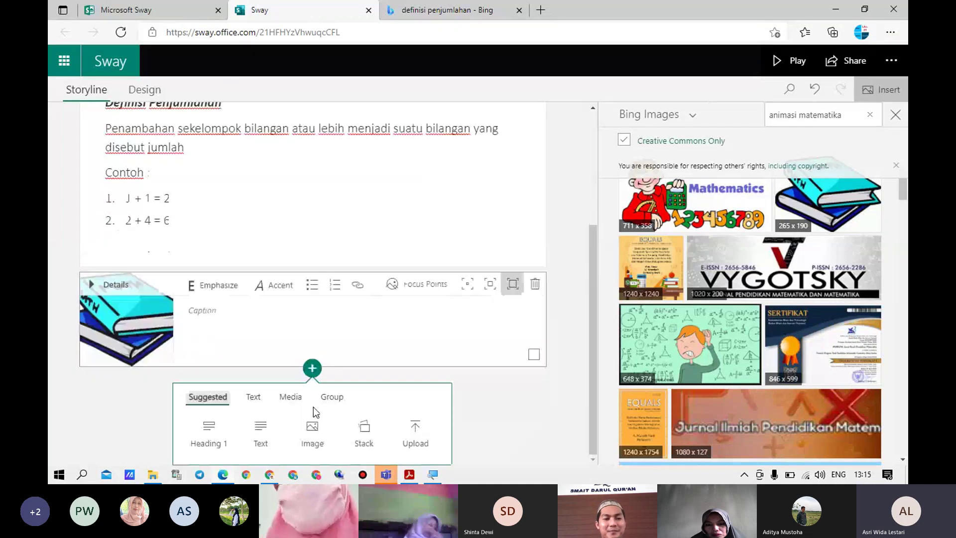
Add an empty video card below the book image and search for 'video penjumlahan'
{"action": "left_click", "coordinate": [290, 397]}
{"action": "left_click", "coordinate": [264, 434]}
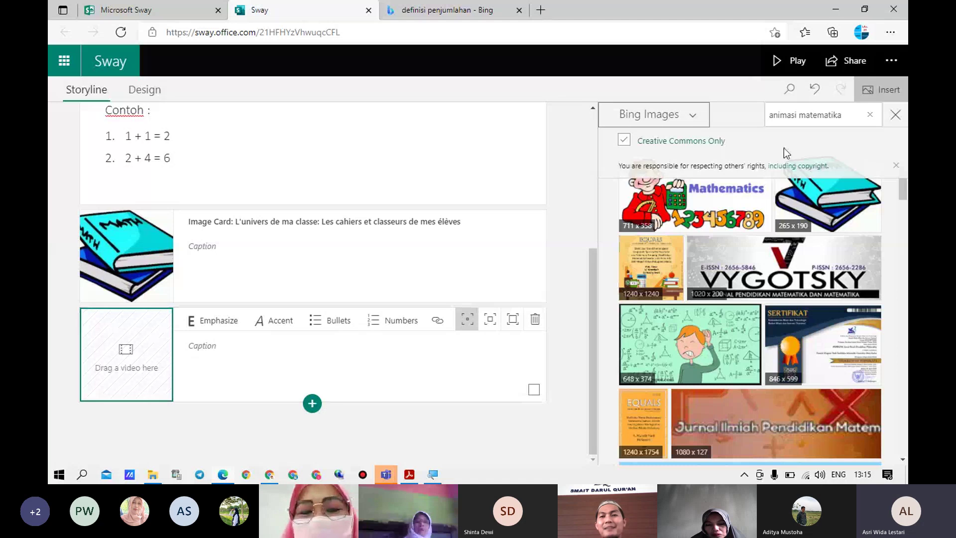
{"action": "left_click", "coordinate": [848, 115]}
{"action": "type", "text": "video "}
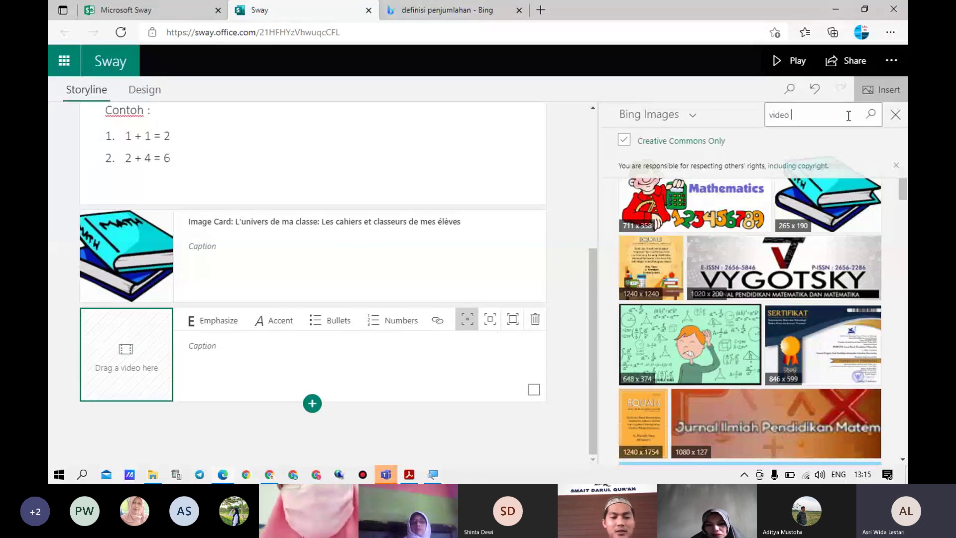
{"action": "type", "text": "penjulahan"}
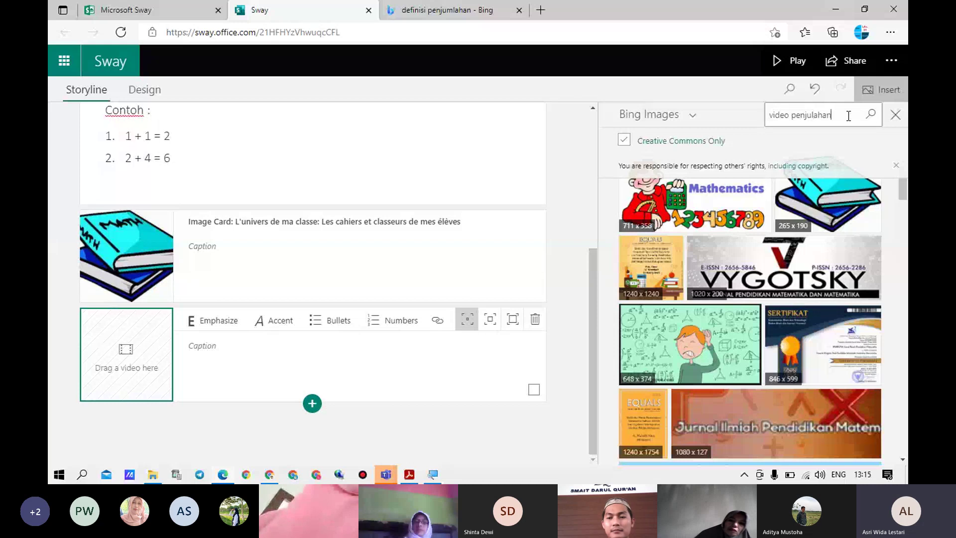
{"action": "key", "text": "BackSpace"}
{"action": "key", "text": "BackSpace"}
{"action": "key", "text": "BackSpace"}
{"action": "key", "text": "BackSpace"}
{"action": "key", "text": "BackSpace"}
{"action": "type", "text": "mlahan"}
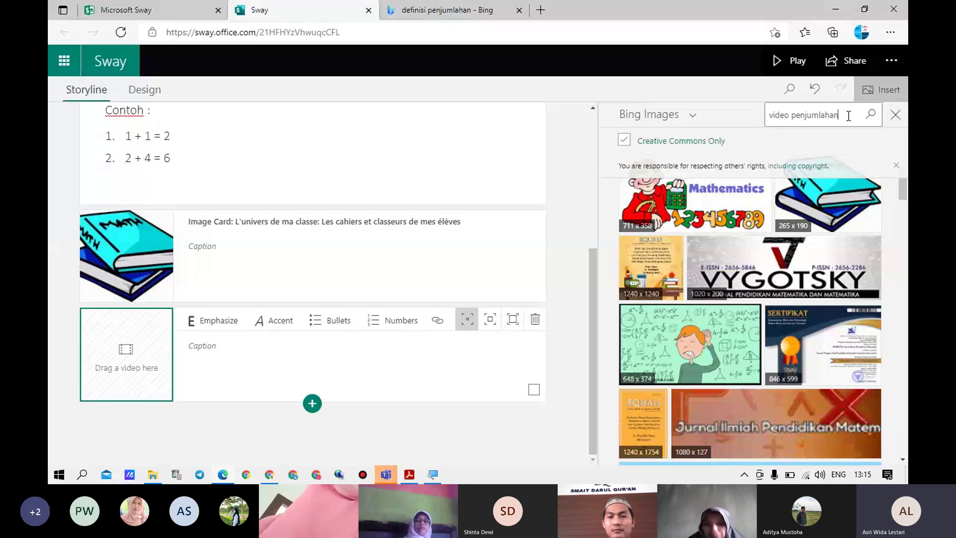
{"action": "key", "text": "Return"}
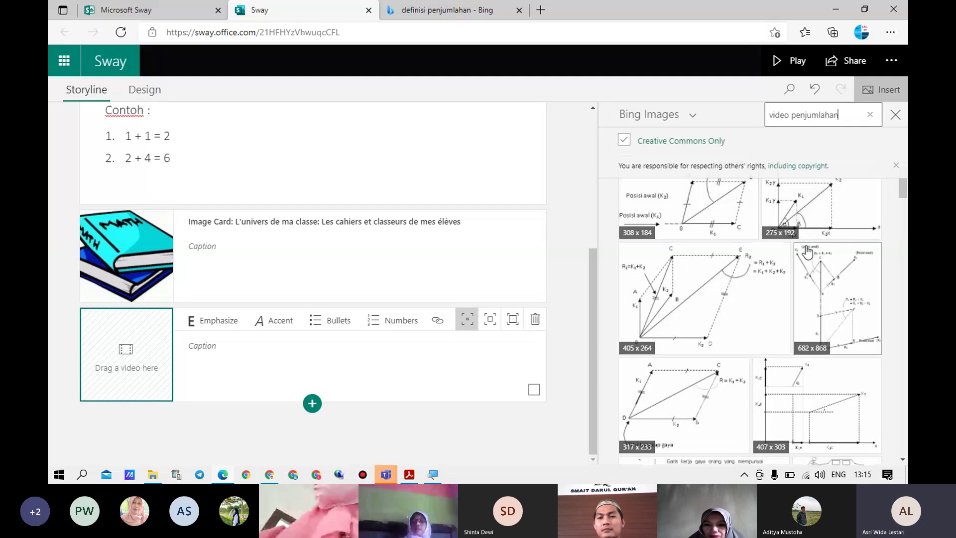
Switch the source to YouTube and drop 'Matematika : Belajar Penjumlahan untuk Anak' into the video card
{"action": "left_click", "coordinate": [692, 118]}
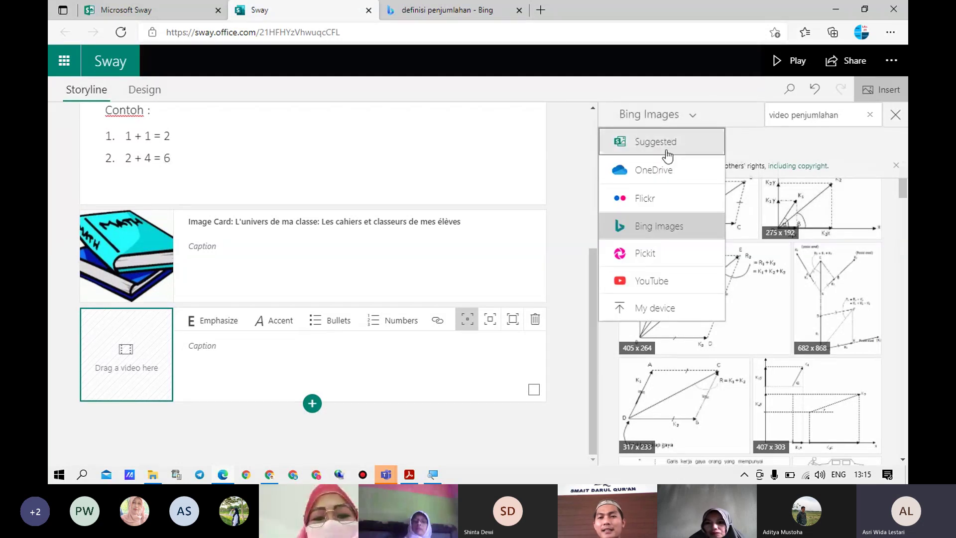
{"action": "left_click", "coordinate": [665, 288]}
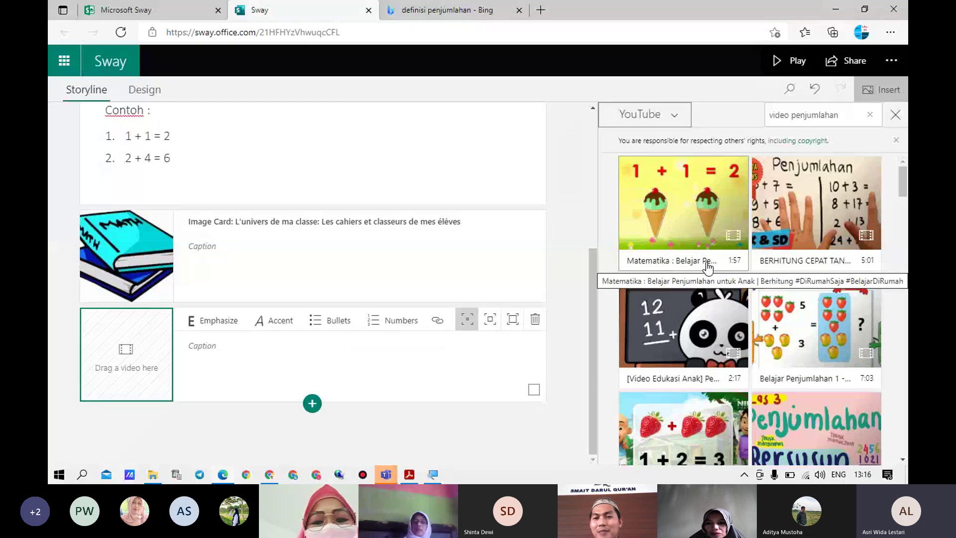
{"action": "left_click", "coordinate": [703, 208]}
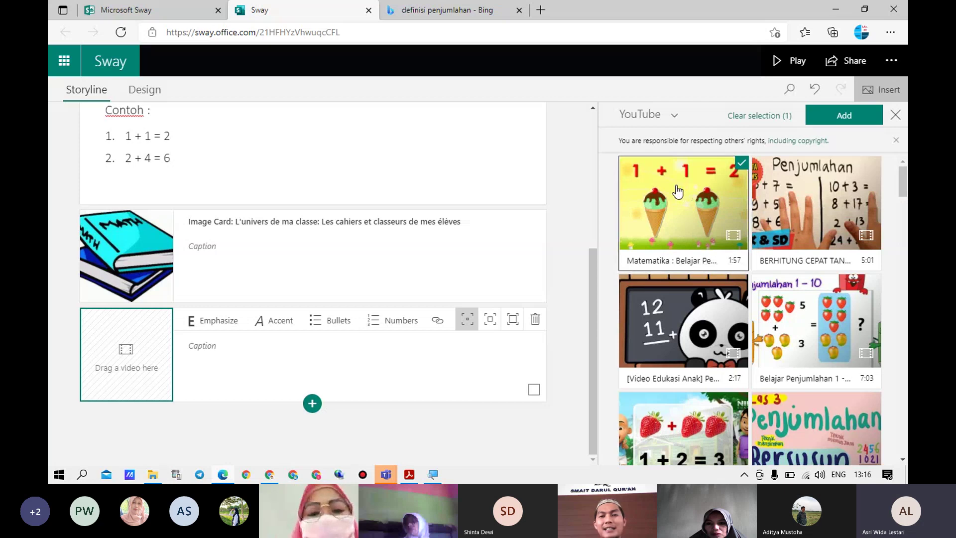
{"action": "left_click_drag", "start_coordinate": [675, 192], "coordinate": [143, 338]}
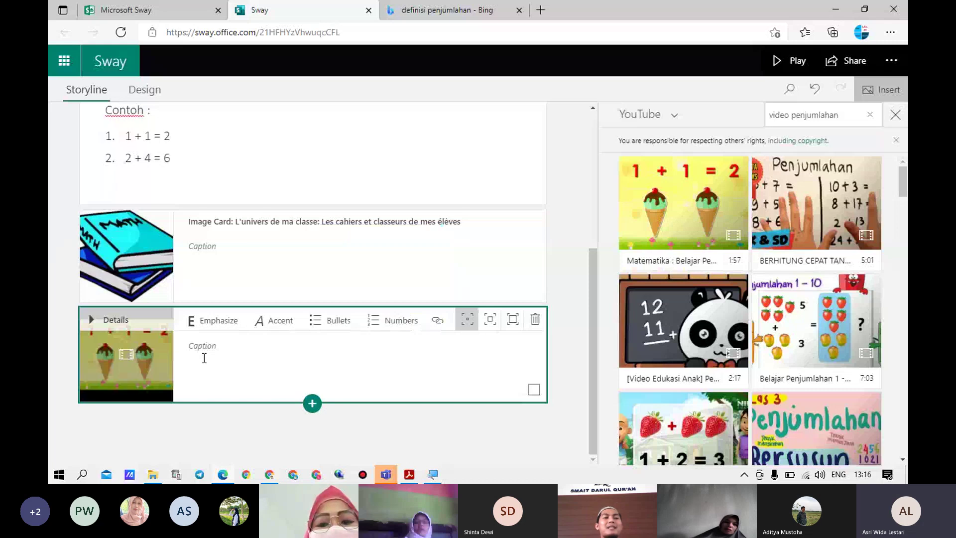
Caption the image card 'Gambar' and the video card 'Video Penjumlahan', then consult the training-matrix PDF
{"action": "left_click", "coordinate": [248, 250]}
{"action": "type", "text": "Gambar"}
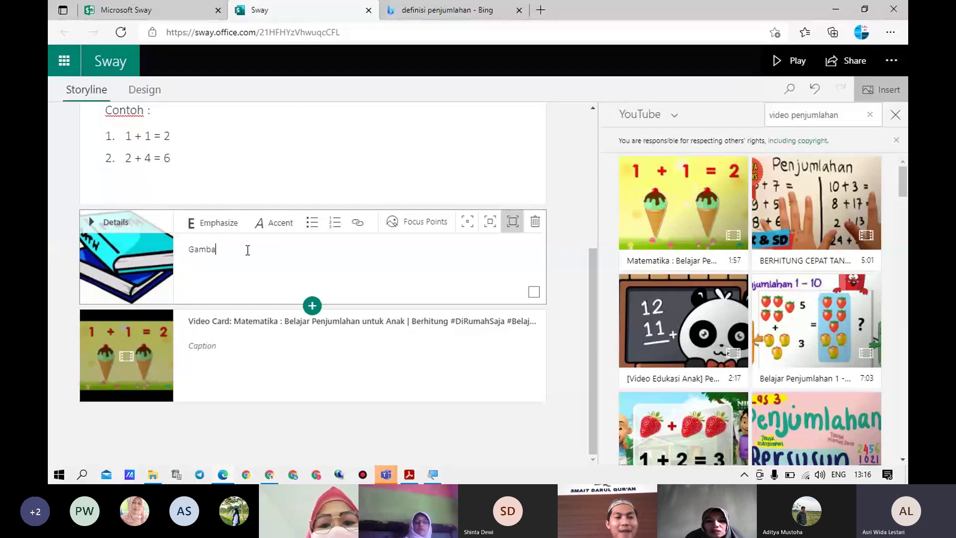
{"action": "left_click", "coordinate": [220, 347]}
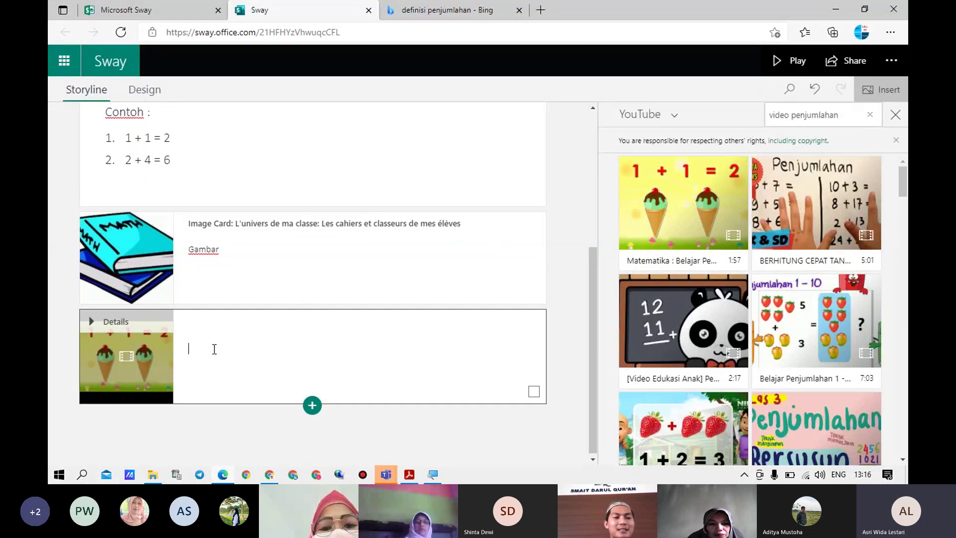
{"action": "type", "text": "Video Penjulahan"}
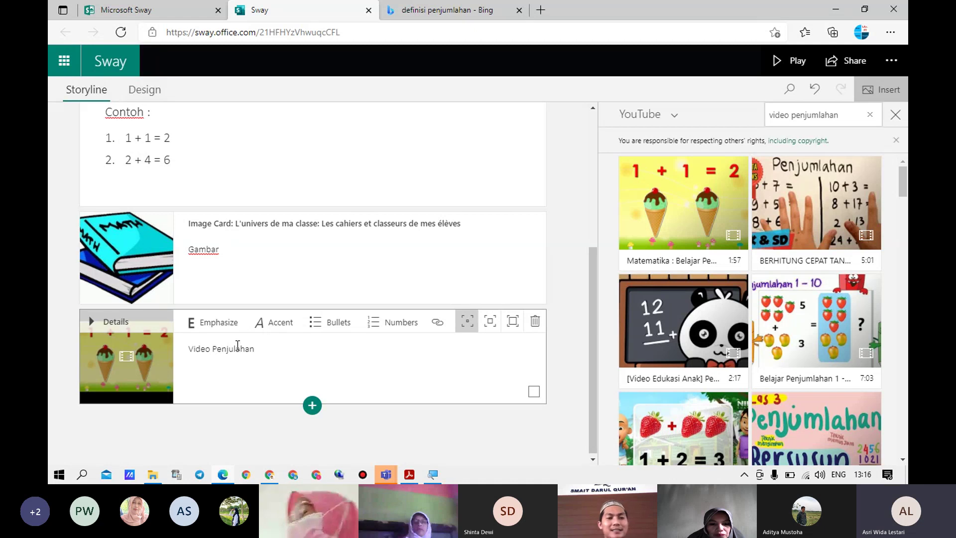
{"action": "left_click", "coordinate": [237, 348]}
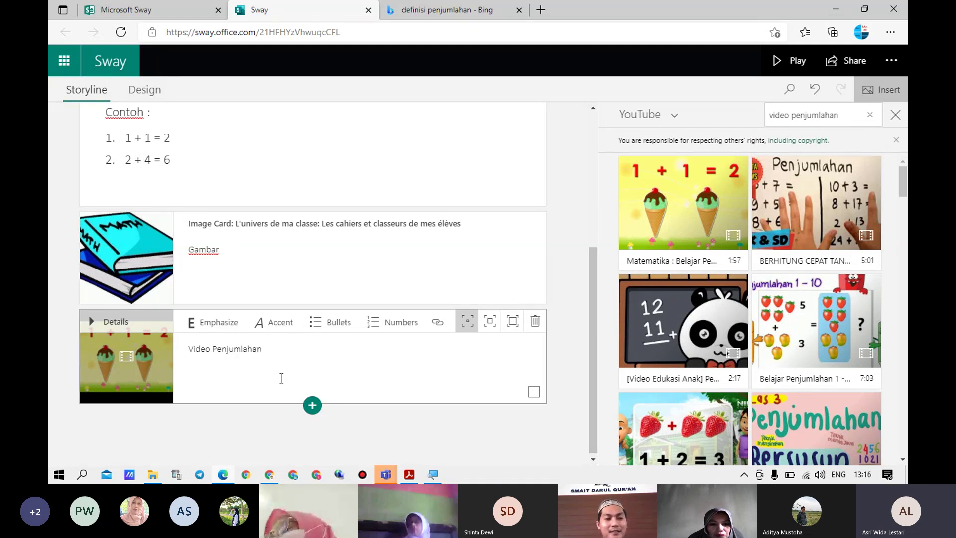
{"action": "left_click", "coordinate": [409, 475]}
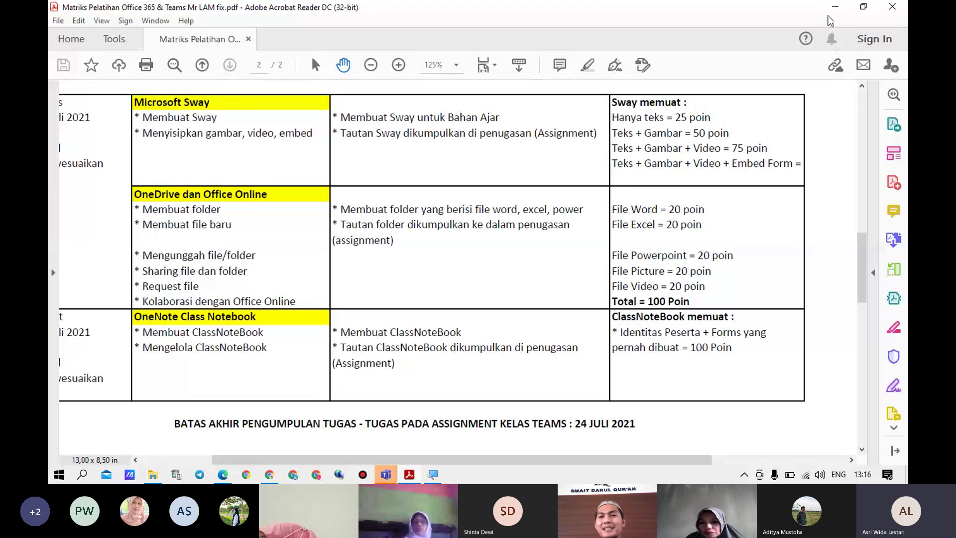
Minimize the PDF and add an empty Embed card after the video card
{"action": "left_click", "coordinate": [834, 8]}
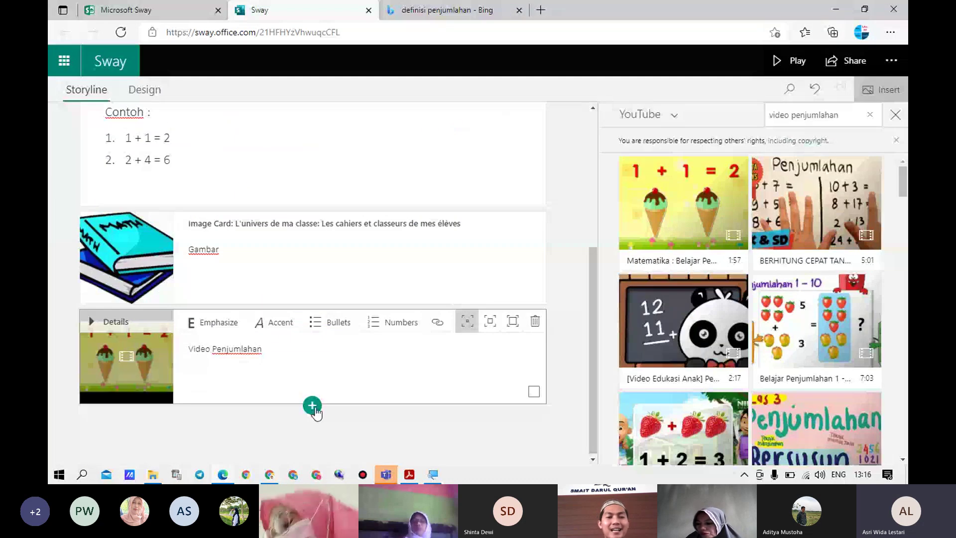
{"action": "left_click", "coordinate": [312, 406]}
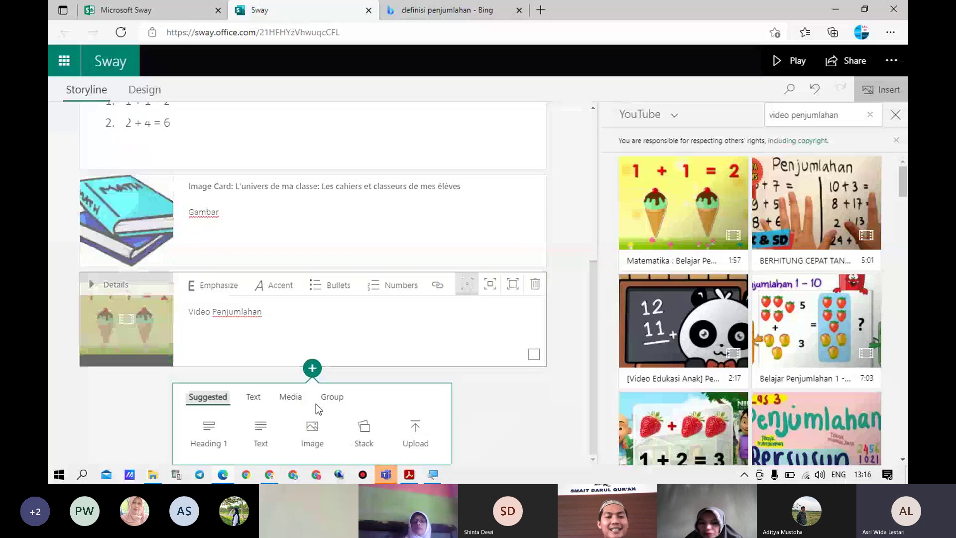
{"action": "left_click", "coordinate": [290, 397]}
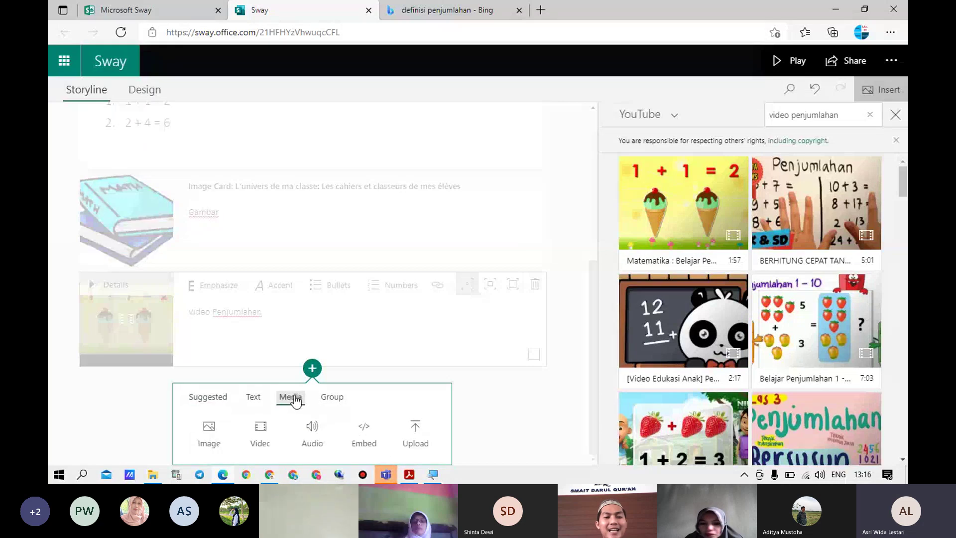
{"action": "left_click", "coordinate": [364, 439]}
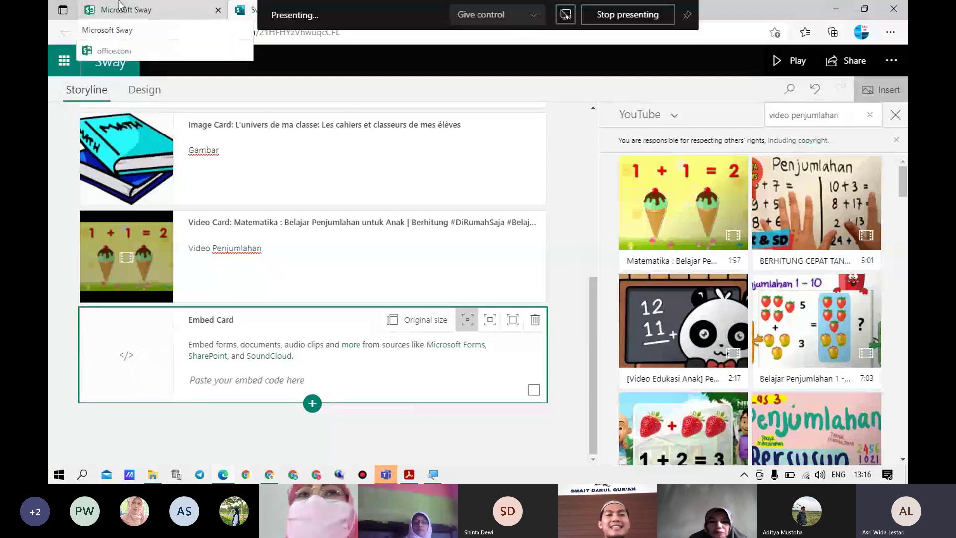
Open Microsoft Forms from the app rail in the office.com tab
{"action": "left_click", "coordinate": [152, 11]}
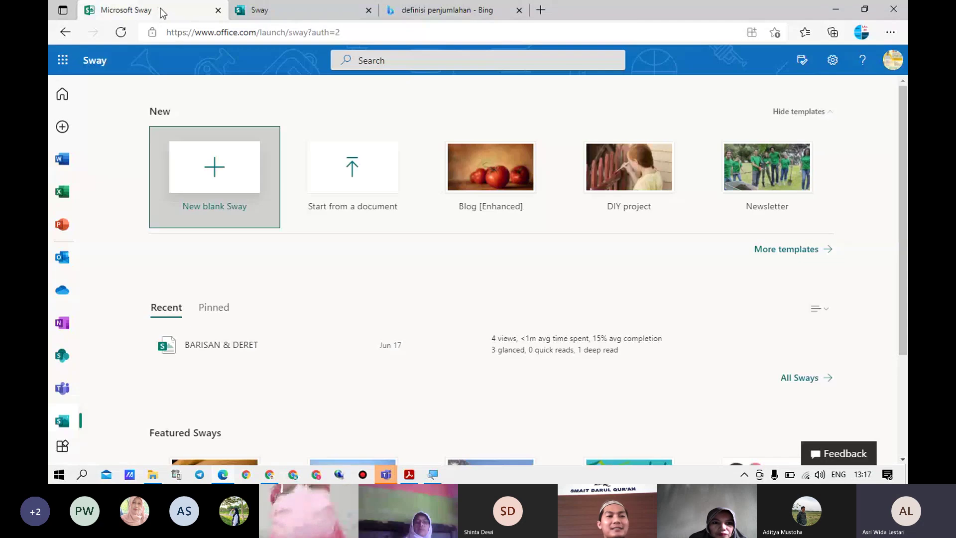
{"action": "scroll", "coordinate": [61, 324], "scroll_direction": "down", "scroll_amount": 2}
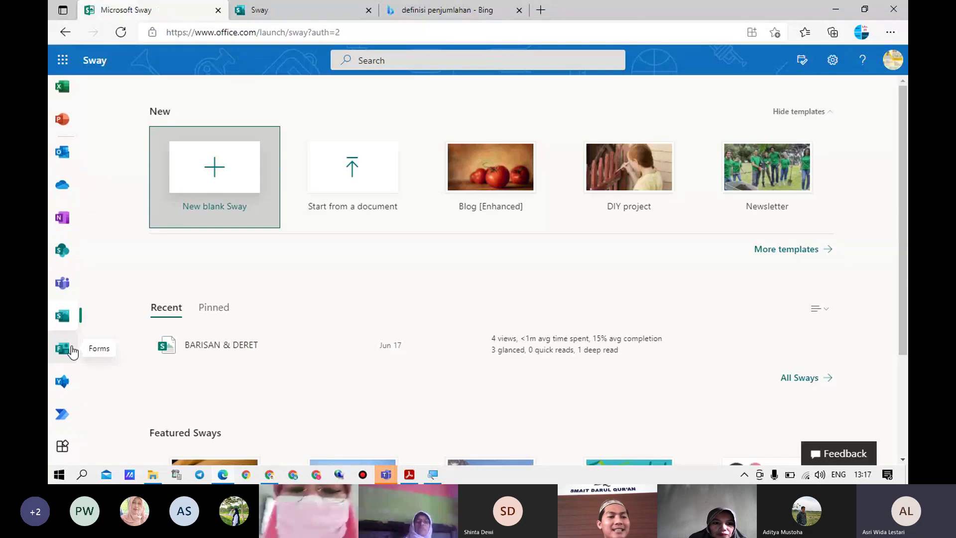
{"action": "scroll", "coordinate": [68, 366], "scroll_direction": "down", "scroll_amount": 1}
{"action": "left_click", "coordinate": [57, 304]}
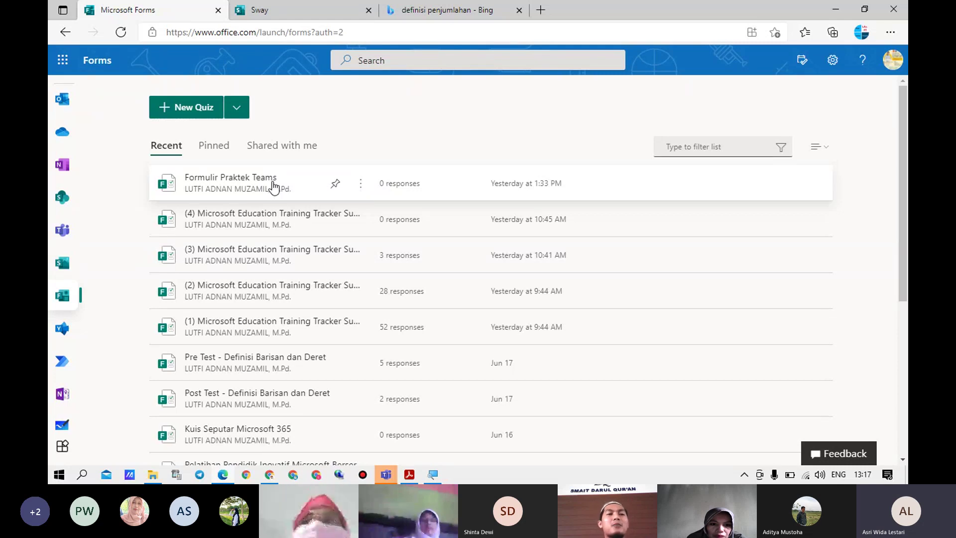
Open Formulir Praktek Teams for editing from All My Forms, signing in with the first account
{"action": "left_click", "coordinate": [273, 187]}
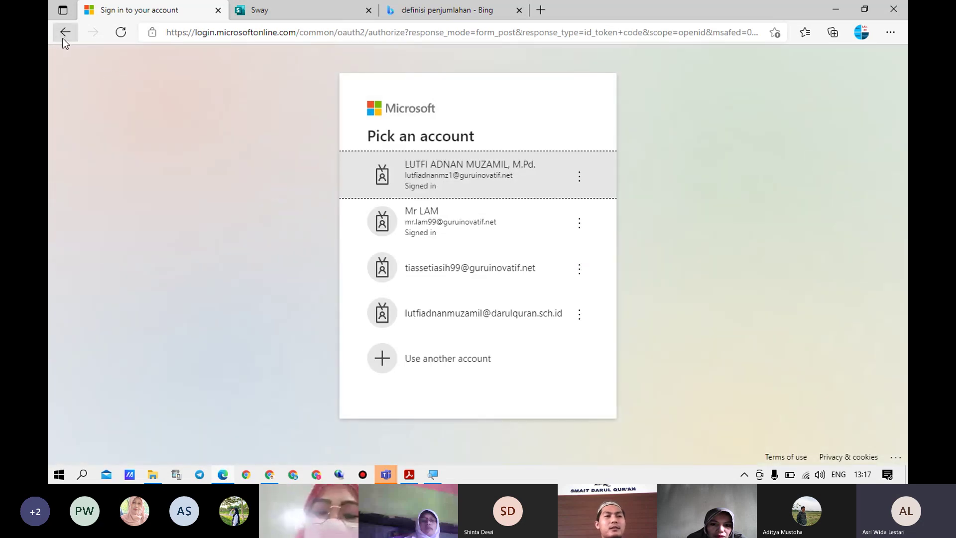
{"action": "left_click", "coordinate": [63, 36]}
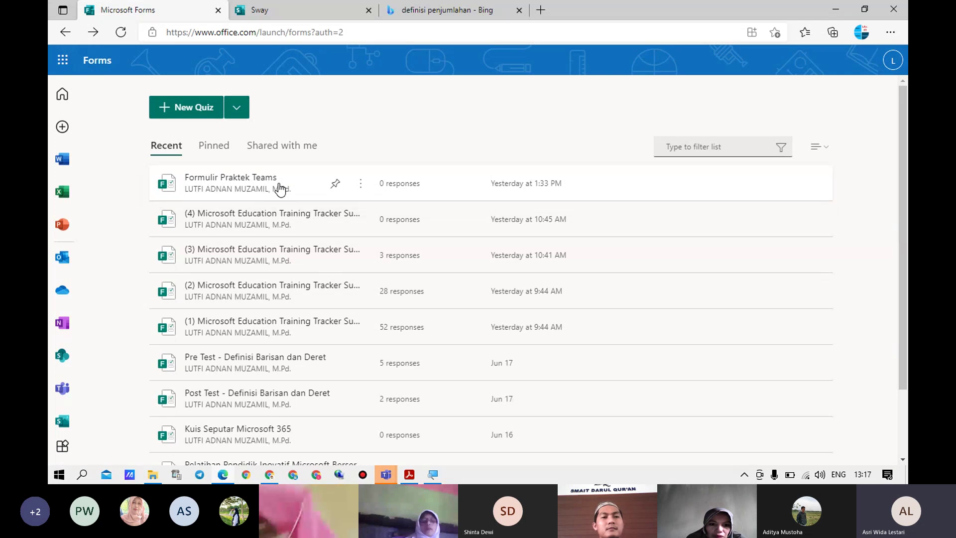
{"action": "scroll", "coordinate": [619, 320], "scroll_direction": "down", "scroll_amount": 4}
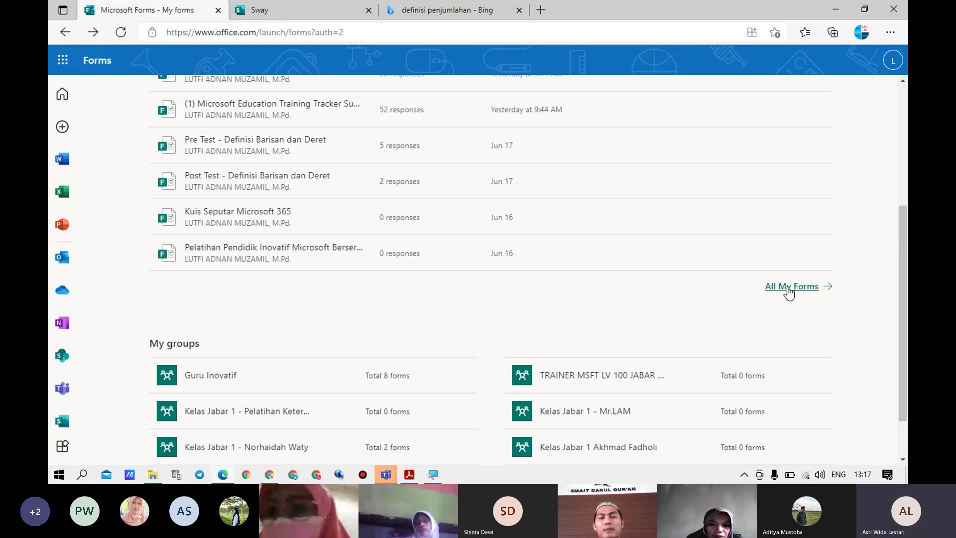
{"action": "left_click", "coordinate": [780, 287]}
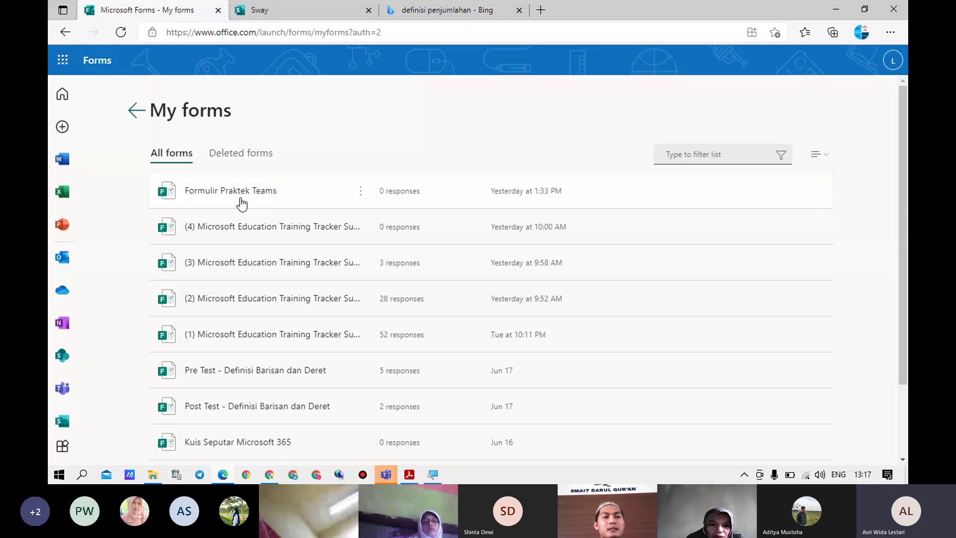
{"action": "left_click", "coordinate": [360, 199]}
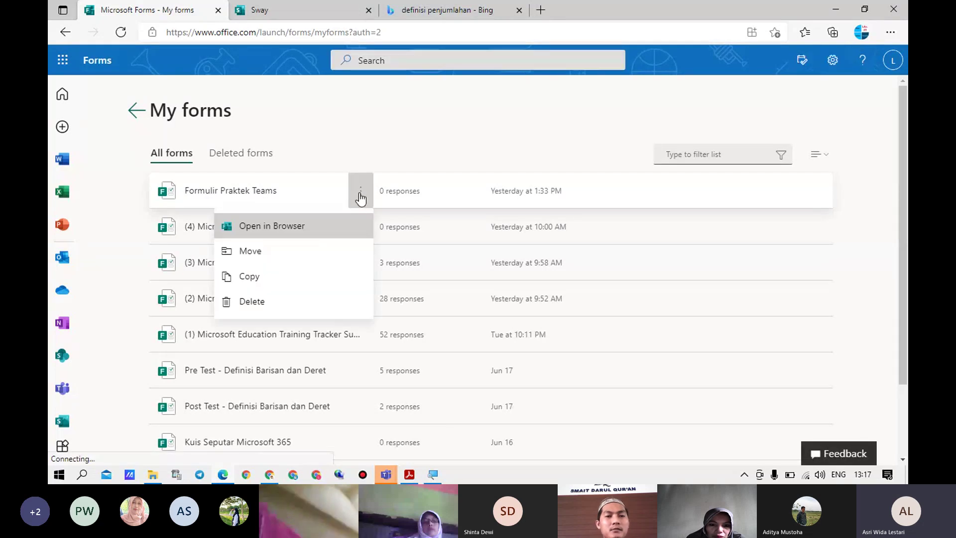
{"action": "left_click", "coordinate": [283, 232]}
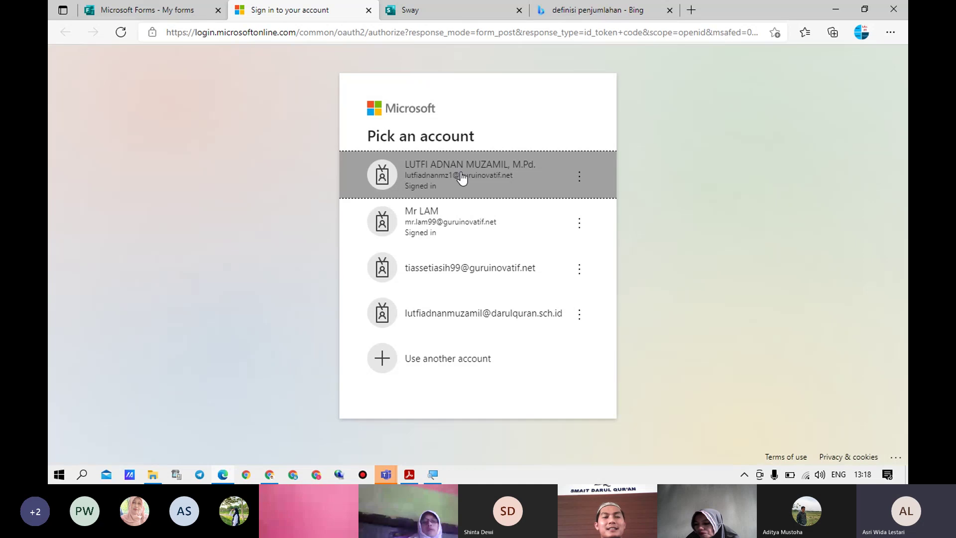
{"action": "left_click", "coordinate": [461, 172]}
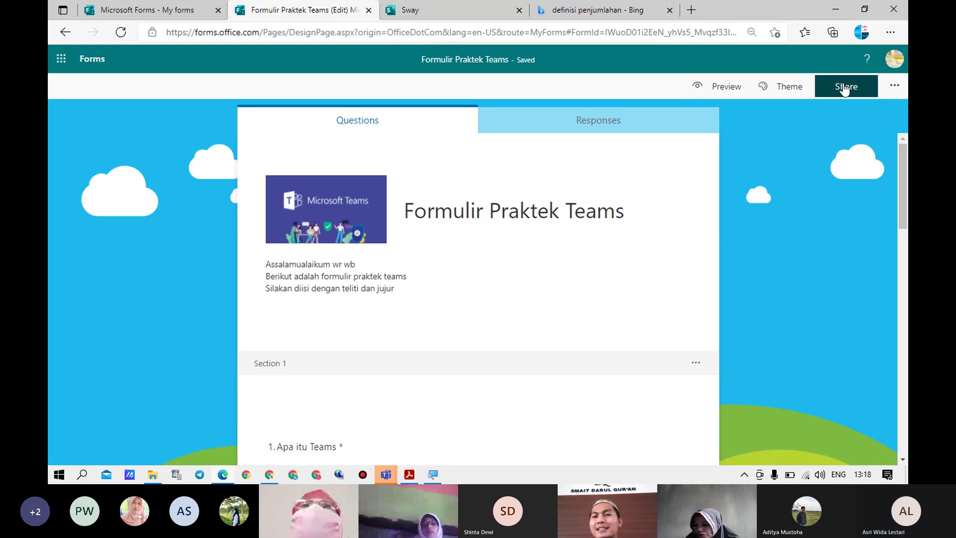
Copy the form's </> embed code from its Share options and return to the Sway tab
{"action": "left_click", "coordinate": [845, 94]}
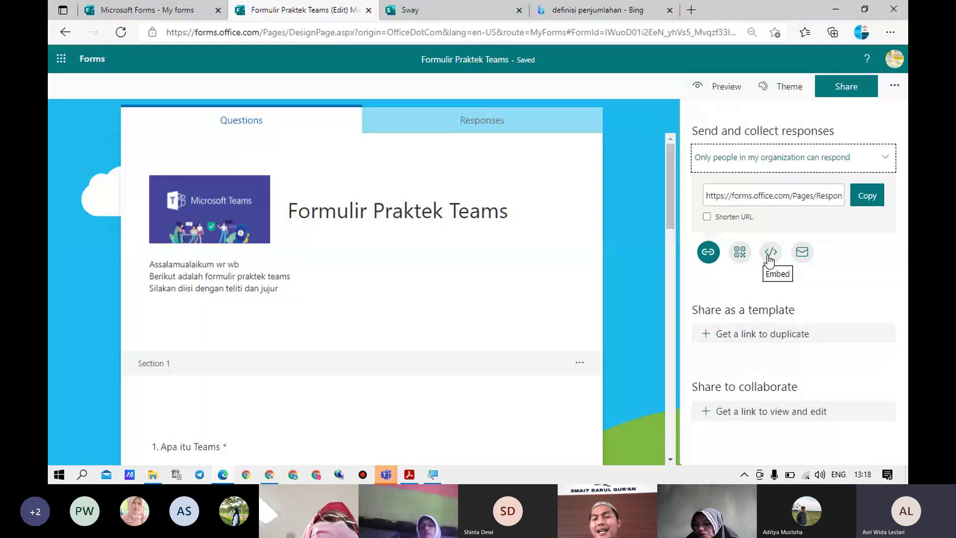
{"action": "key", "text": "super"}
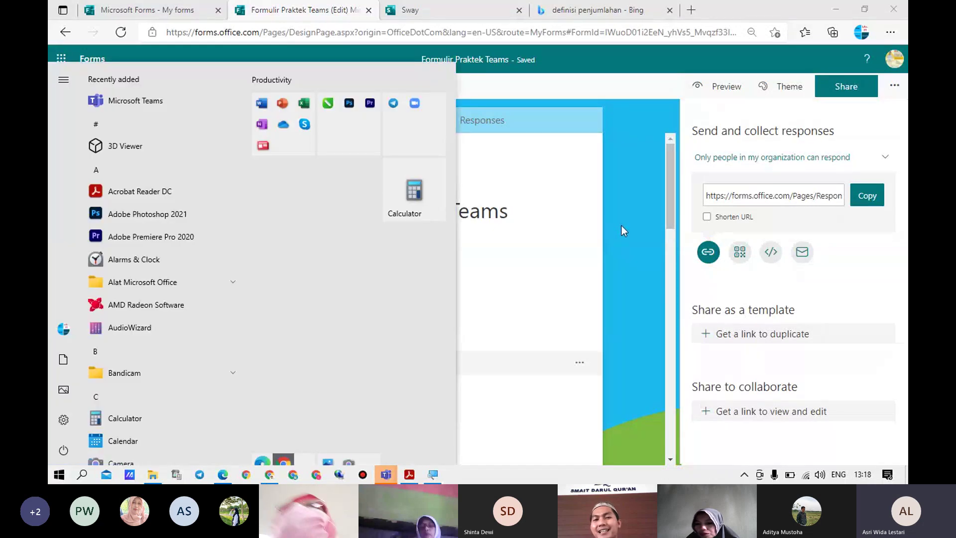
{"action": "left_click", "coordinate": [623, 226]}
{"action": "left_click", "coordinate": [623, 225]}
{"action": "left_click", "coordinate": [841, 87]}
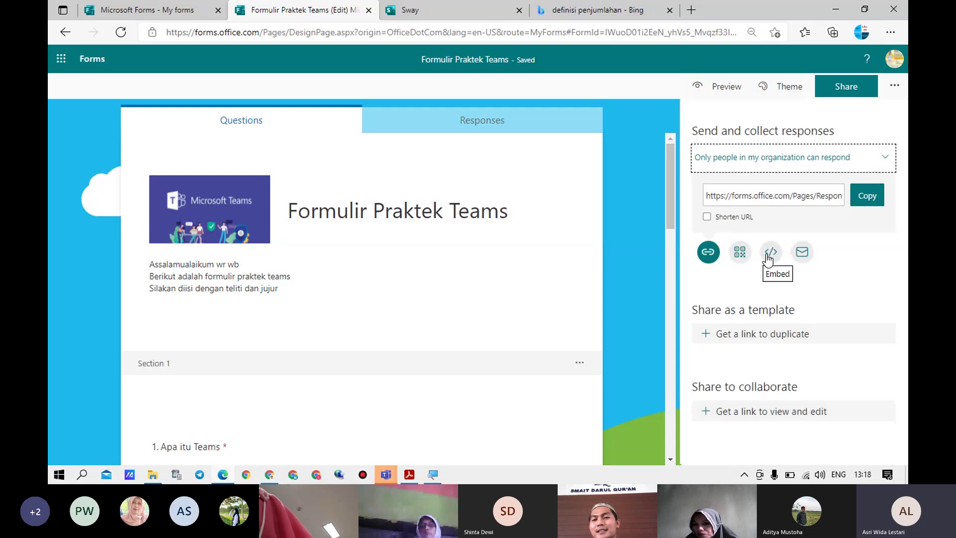
{"action": "left_click", "coordinate": [770, 256]}
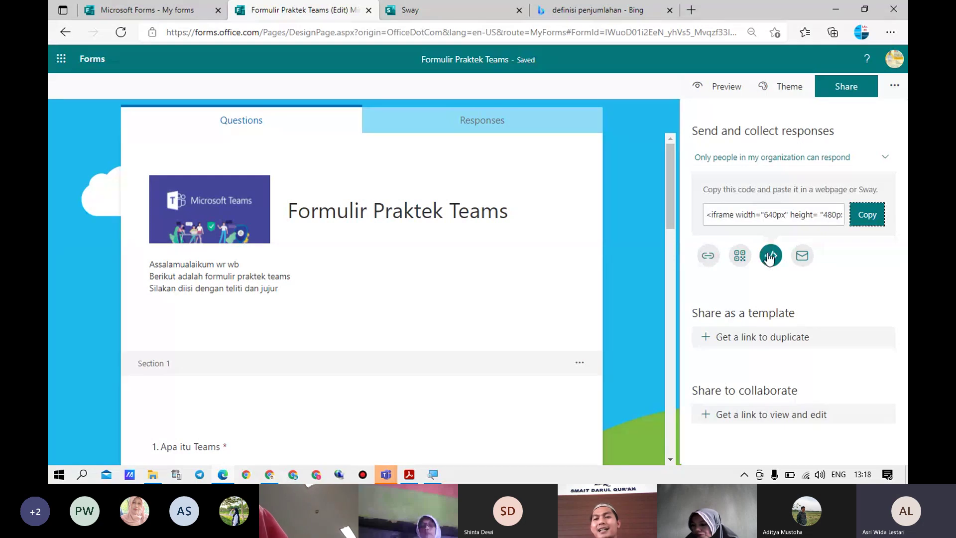
{"action": "left_click", "coordinate": [868, 215]}
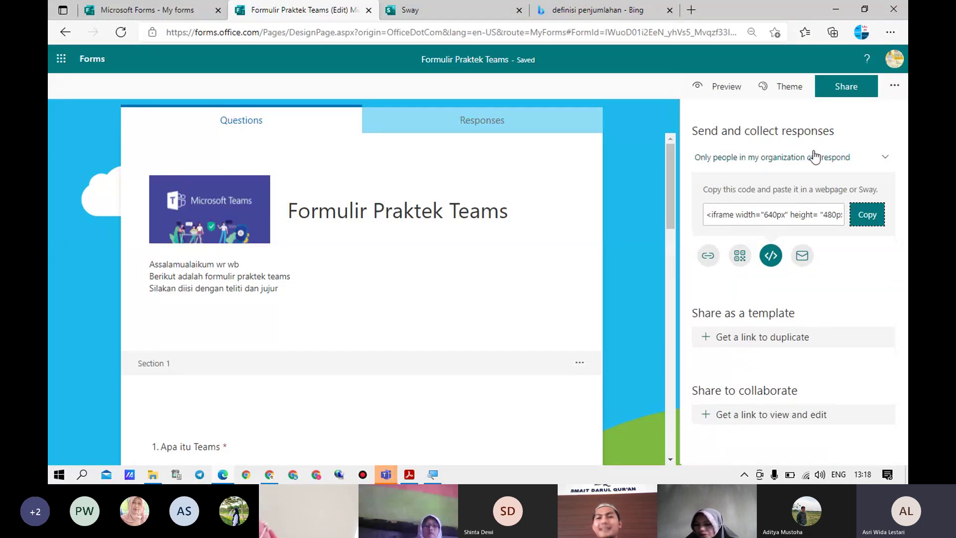
{"action": "left_click", "coordinate": [443, 14]}
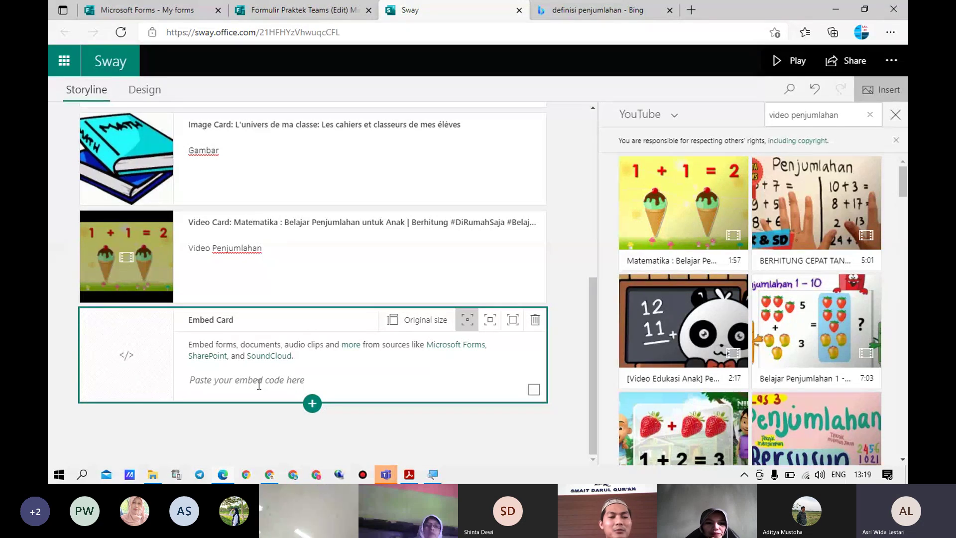
Paste the form's embed code into the Embed Card and add an empty image card below it
{"action": "left_click", "coordinate": [260, 382]}
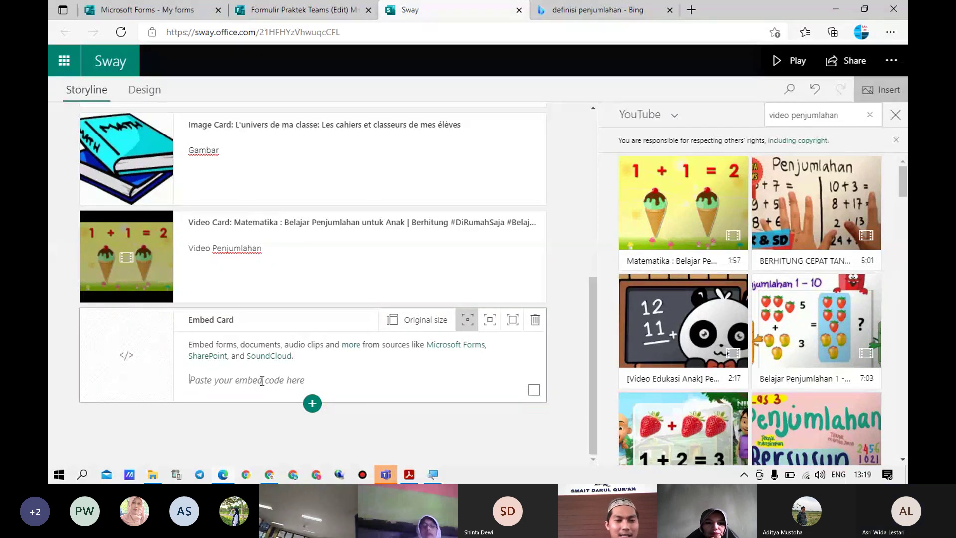
{"action": "key", "text": "ctrl+v"}
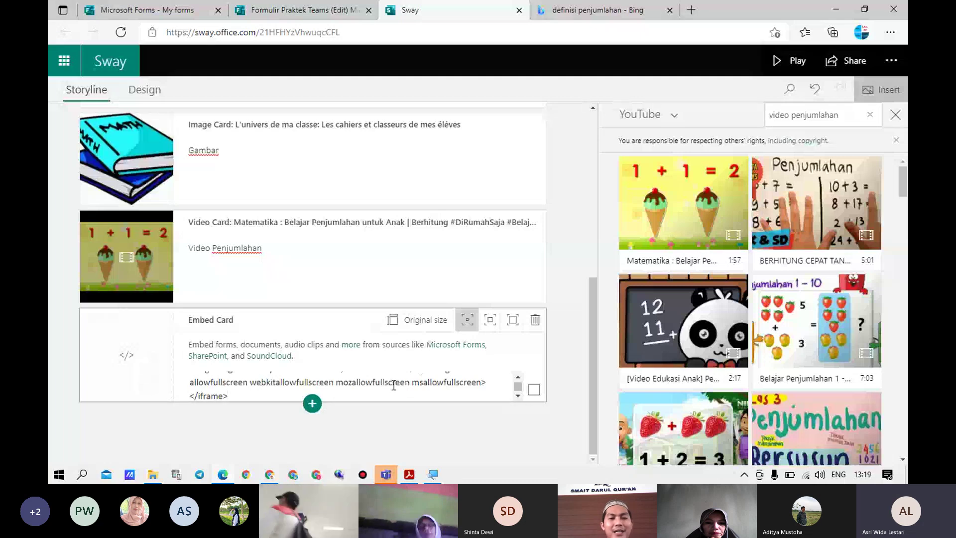
{"action": "left_click", "coordinate": [312, 407]}
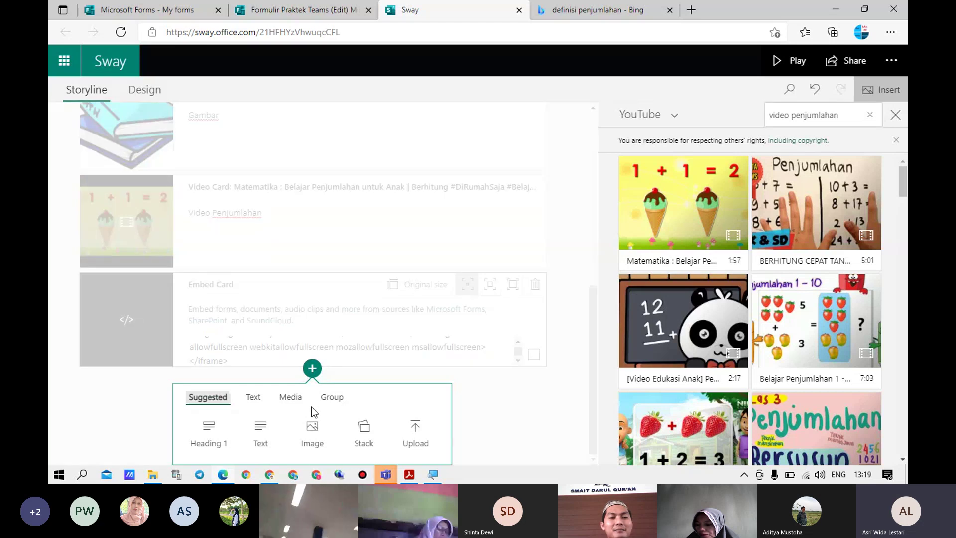
{"action": "left_click", "coordinate": [311, 433]}
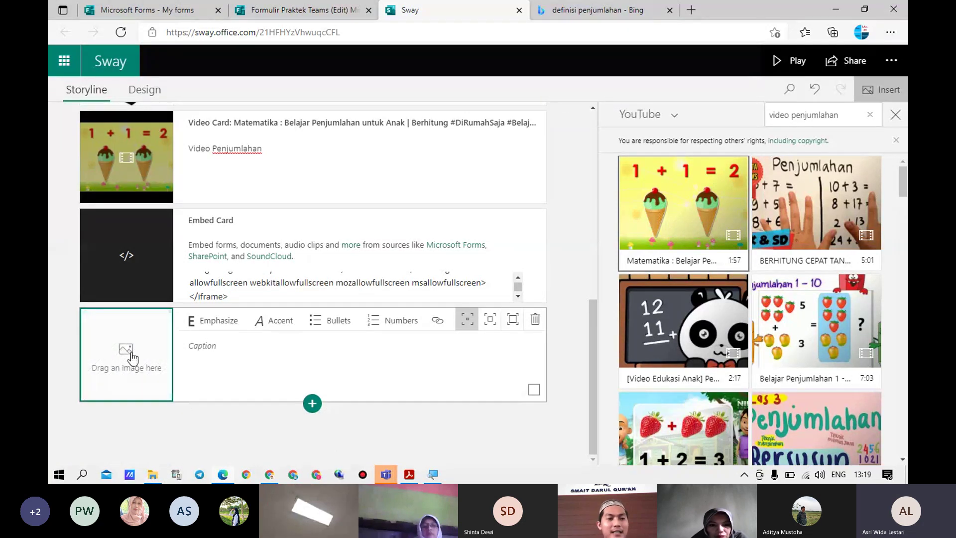
Drag the THANKS picture from the DATA (D:) drive into the empty image card
{"action": "left_click", "coordinate": [153, 475]}
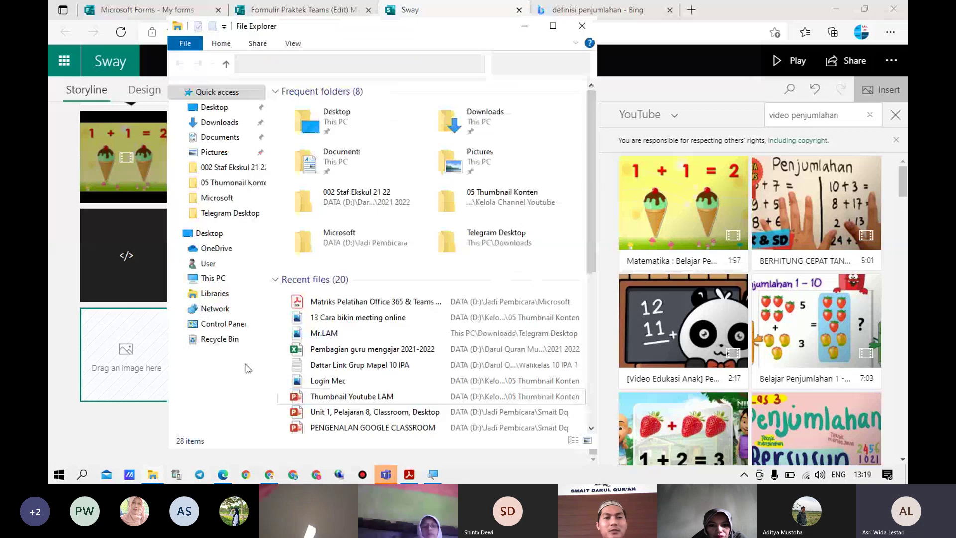
{"action": "left_click", "coordinate": [212, 279]}
{"action": "left_click", "coordinate": [486, 277]}
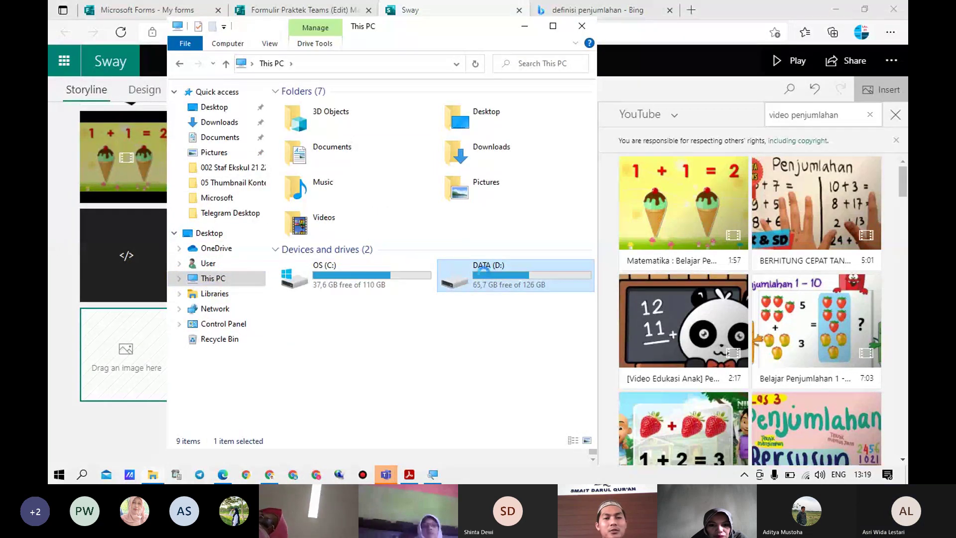
{"action": "double_click", "coordinate": [486, 277]}
{"action": "left_click_drag", "start_coordinate": [481, 22], "coordinate": [768, 38]}
{"action": "left_click", "coordinate": [598, 282]}
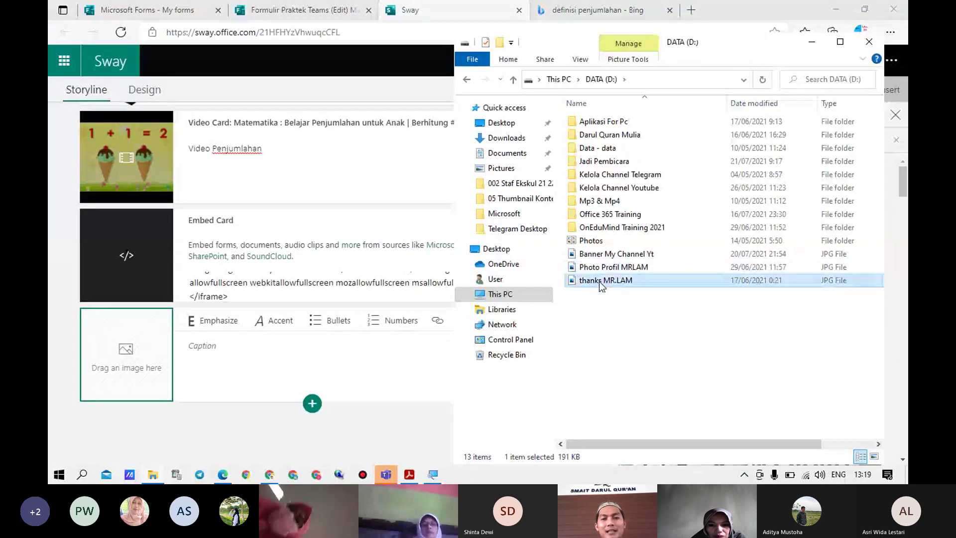
{"action": "left_click_drag", "start_coordinate": [380, 309], "coordinate": [156, 369]}
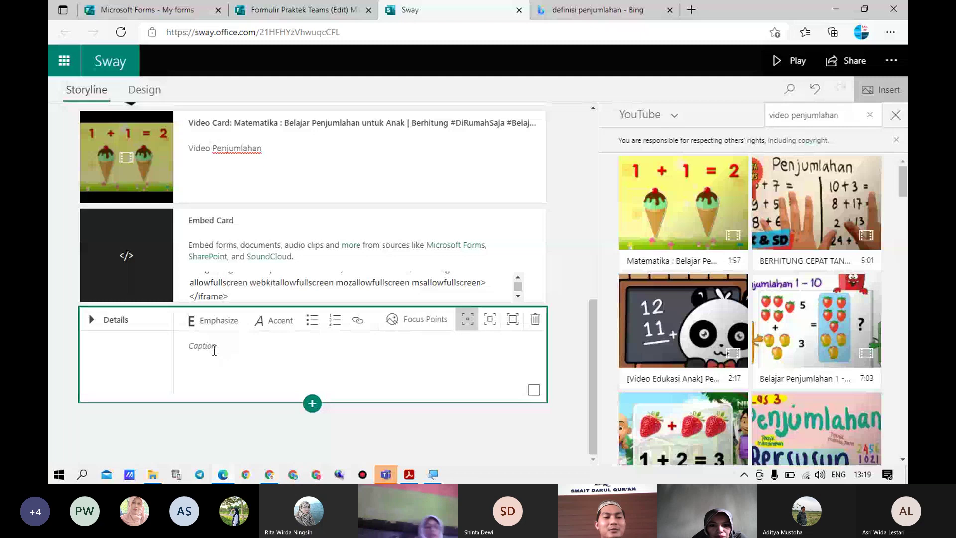
Caption the picture 'Thanks You' and play the Sway from its title slide
{"action": "left_click", "coordinate": [217, 351]}
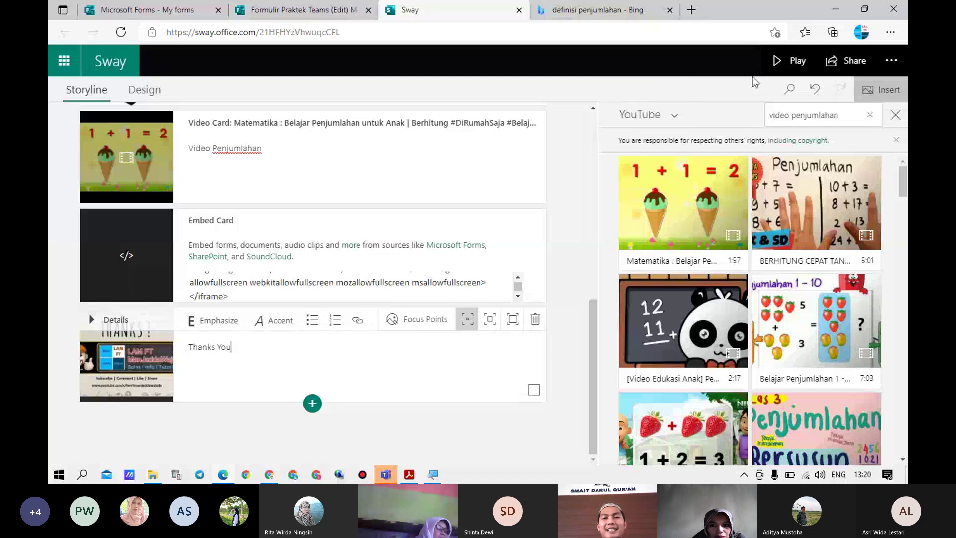
{"action": "left_click", "coordinate": [799, 60]}
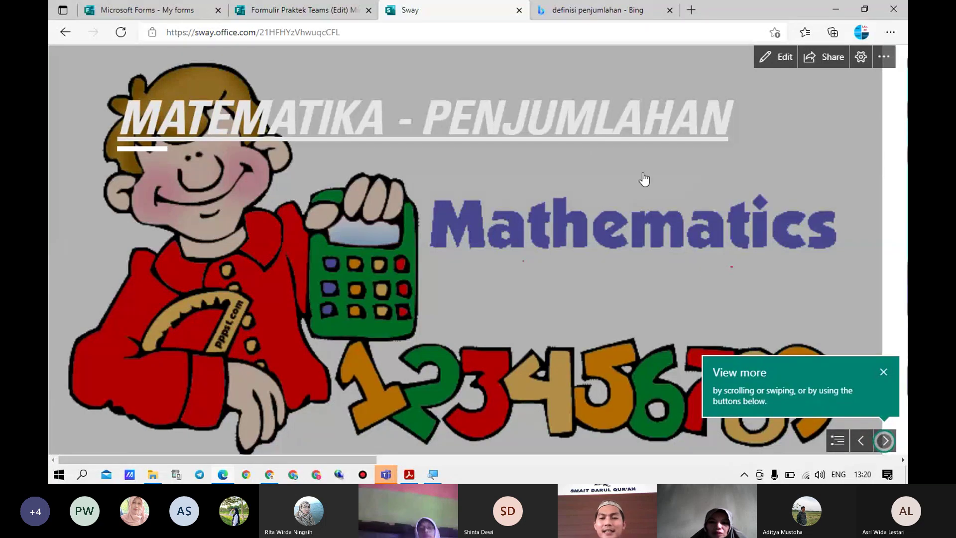
Open the title's link in a new Google tab, dismiss Google's reminder with Lain kali, and return to Sway
{"action": "right_click", "coordinate": [461, 123]}
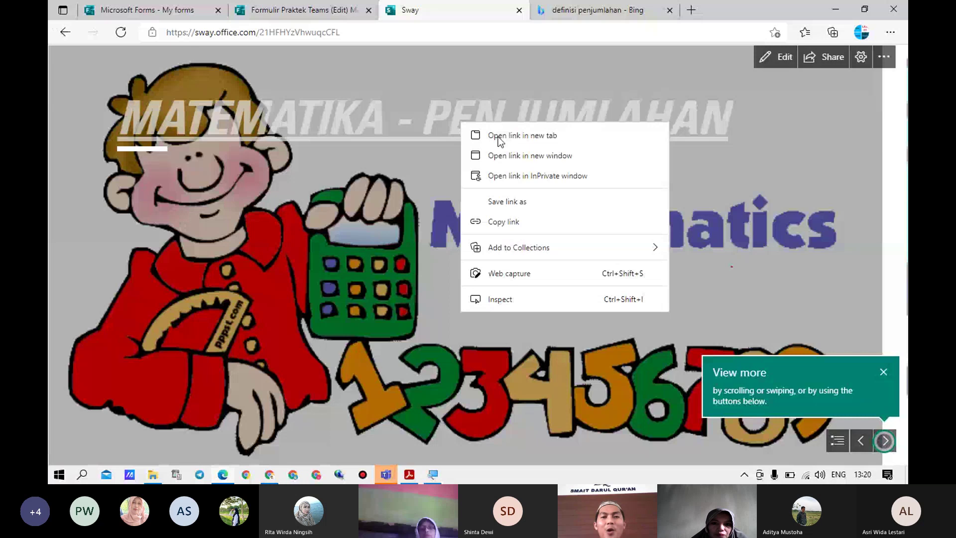
{"action": "left_click", "coordinate": [533, 136]}
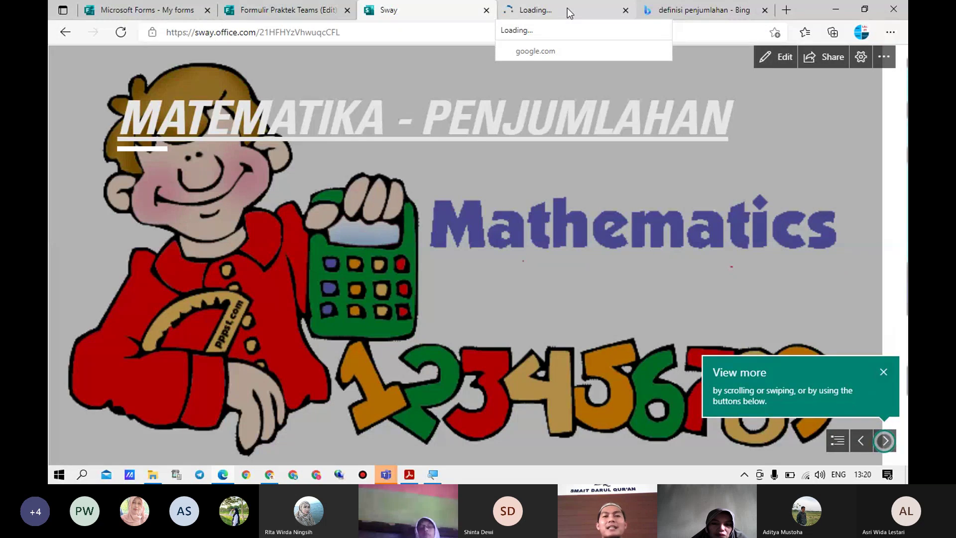
{"action": "left_click", "coordinate": [567, 8]}
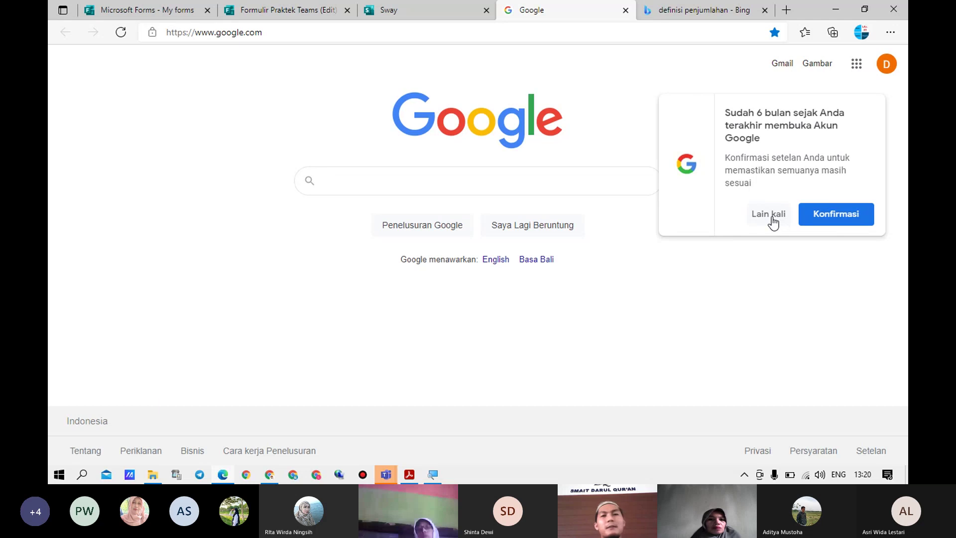
{"action": "left_click", "coordinate": [772, 219]}
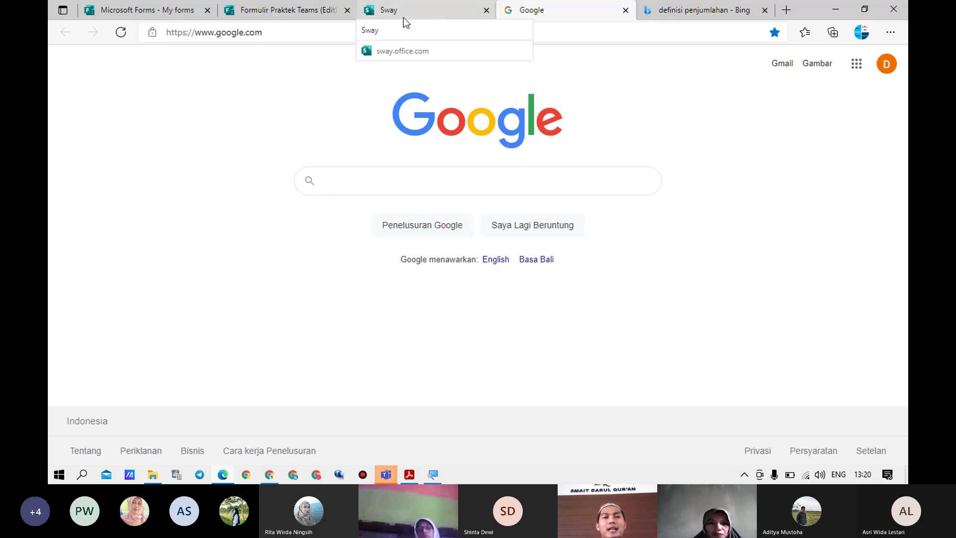
{"action": "left_click", "coordinate": [478, 6]}
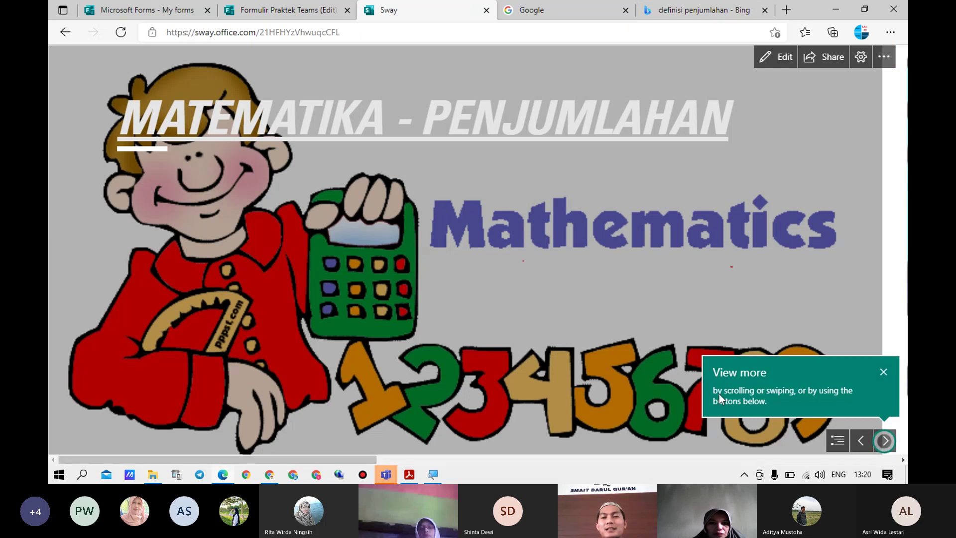
Dismiss the View more tip and advance through the definition, video, form and thanks slides
{"action": "left_click", "coordinate": [885, 372]}
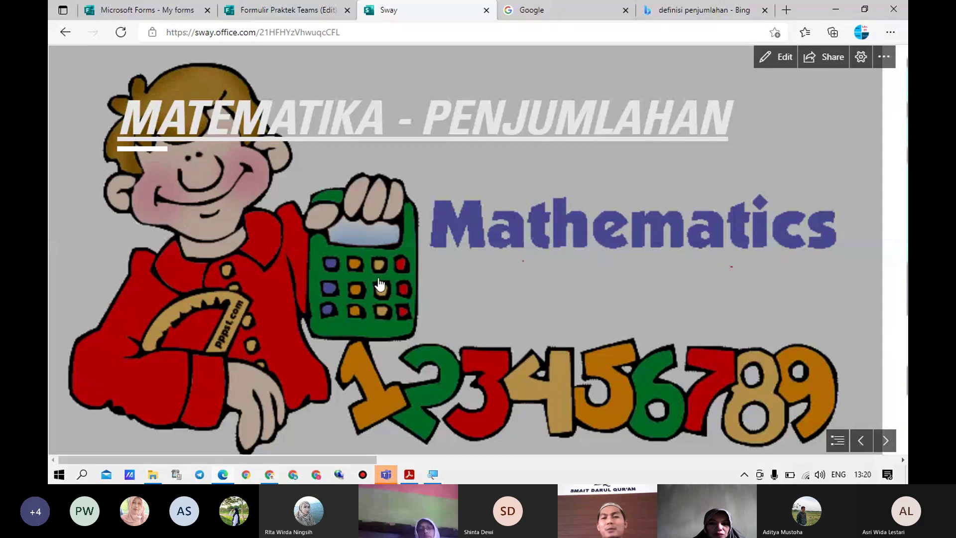
{"action": "left_click", "coordinate": [882, 442]}
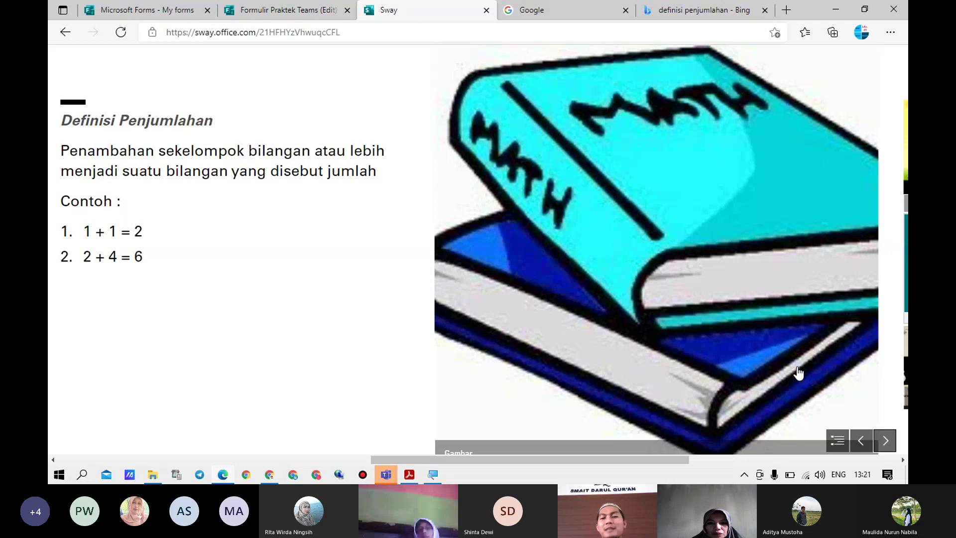
{"action": "left_click", "coordinate": [885, 441]}
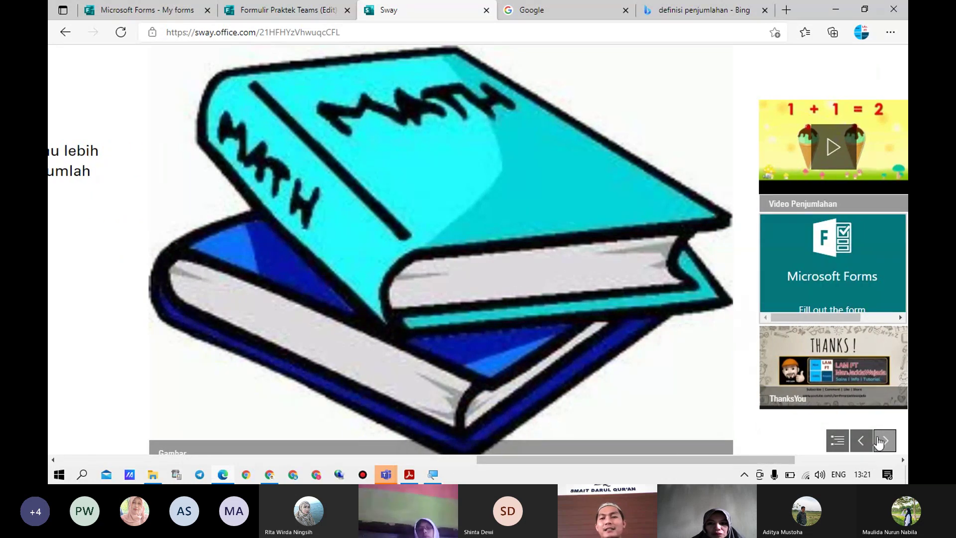
{"action": "left_click", "coordinate": [879, 440]}
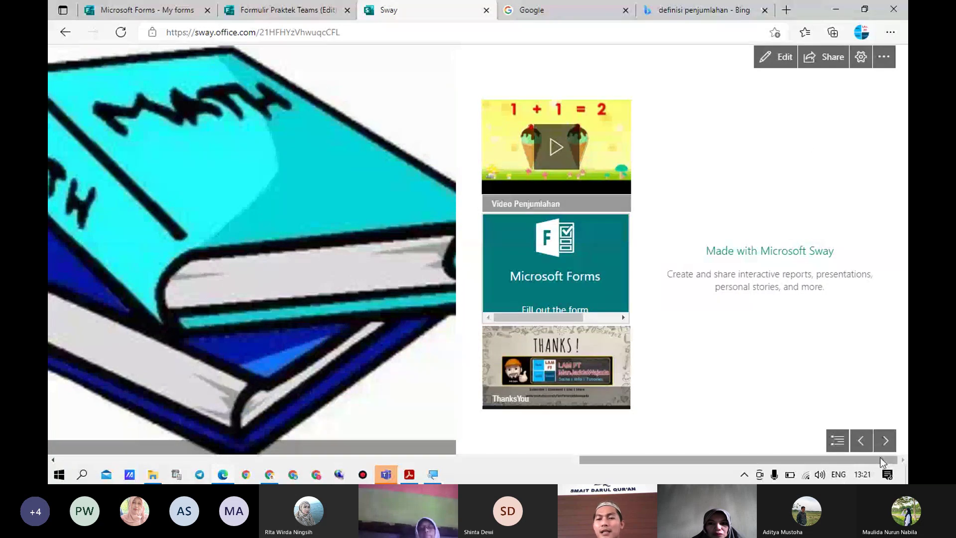
Return to the title slide via Navigation Home, then scroll through to the closing panel
{"action": "left_click", "coordinate": [841, 440]}
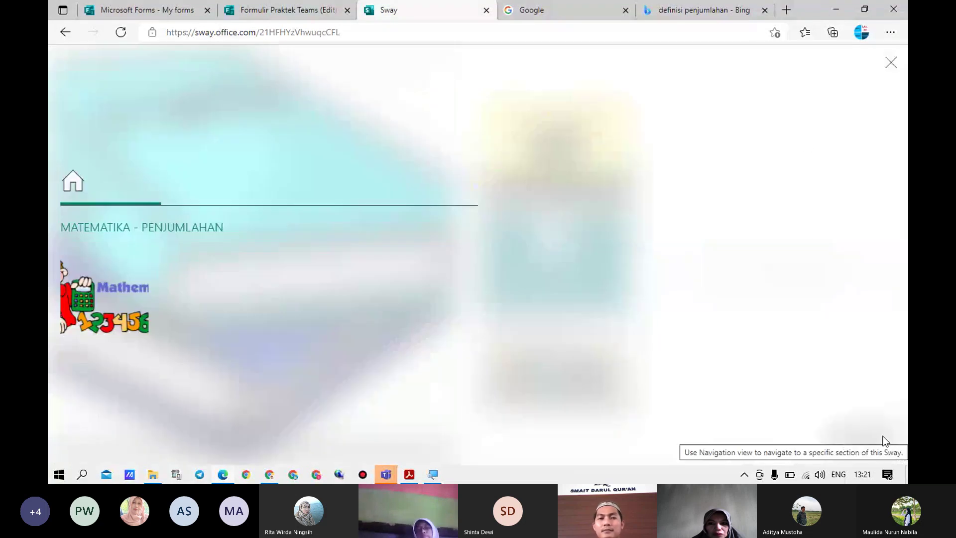
{"action": "left_click", "coordinate": [72, 187]}
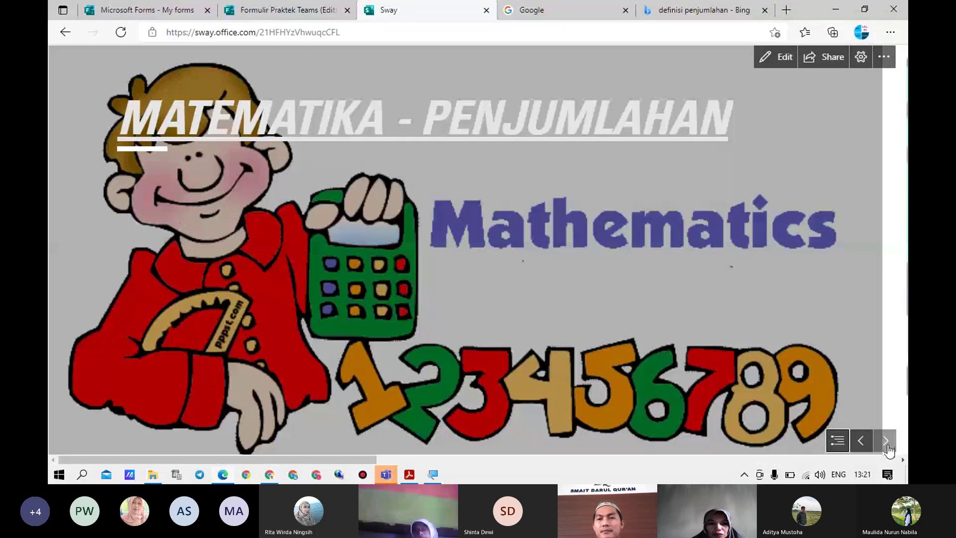
{"action": "scroll", "coordinate": [500, 421], "scroll_direction": "down", "scroll_amount": 2}
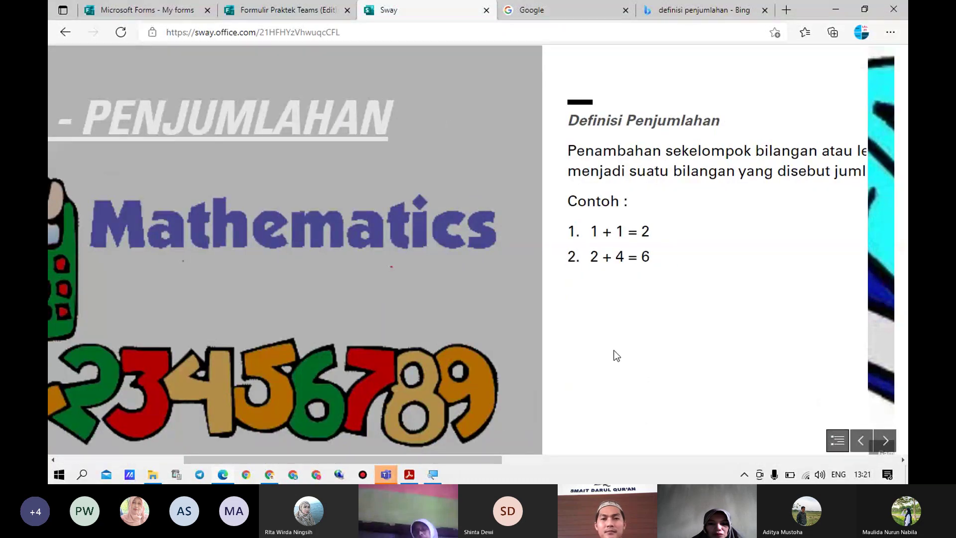
{"action": "scroll", "coordinate": [623, 361], "scroll_direction": "down", "scroll_amount": 3}
{"action": "scroll", "coordinate": [518, 289], "scroll_direction": "down", "scroll_amount": 3}
{"action": "scroll", "coordinate": [518, 289], "scroll_direction": "down", "scroll_amount": 3}
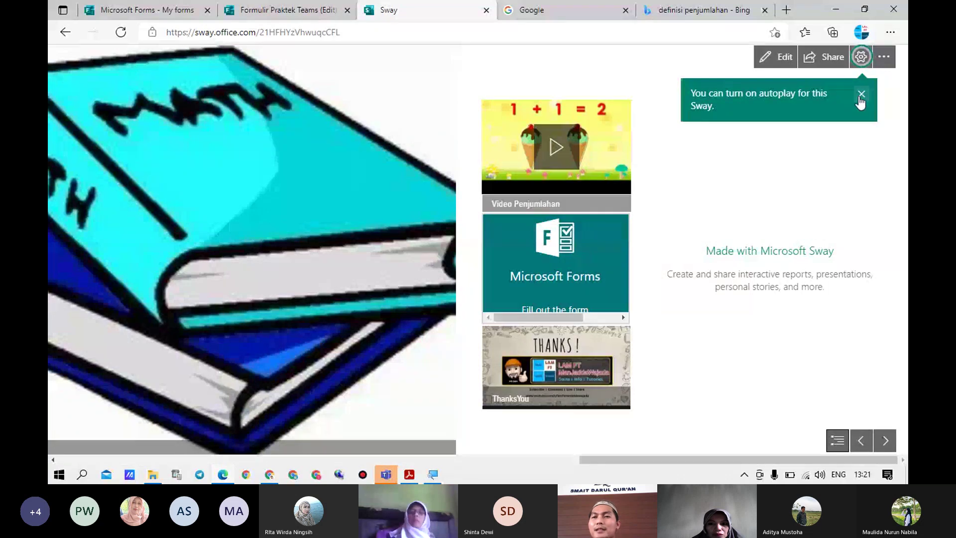
Start Autoplay and set its timing slider to 10 seconds per slide
{"action": "left_click", "coordinate": [862, 59]}
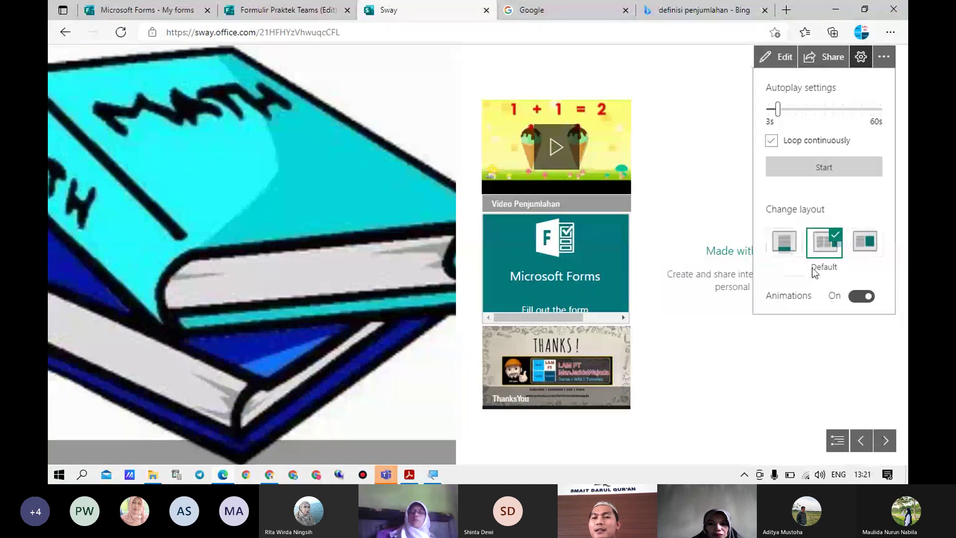
{"action": "left_click", "coordinate": [820, 167]}
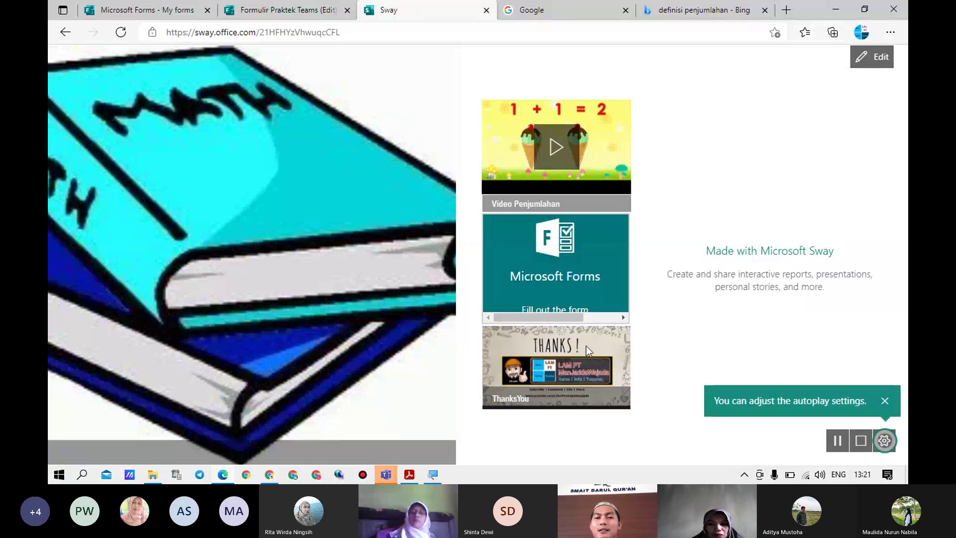
{"action": "left_click", "coordinate": [885, 441]}
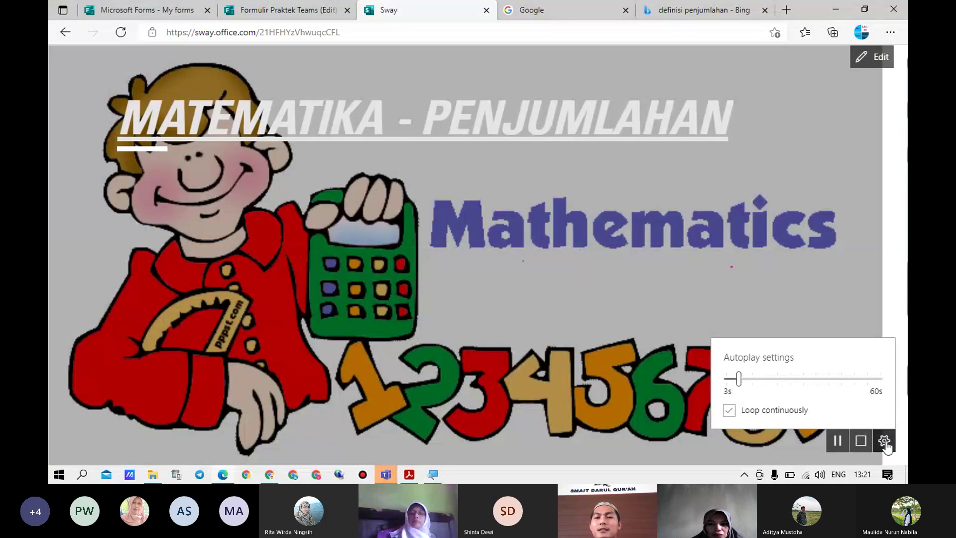
{"action": "left_click", "coordinate": [752, 380]}
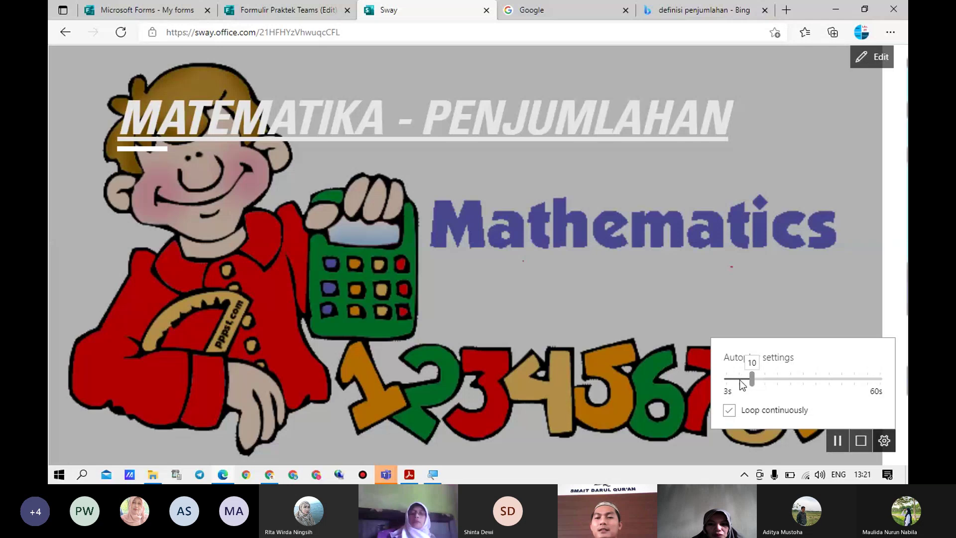
{"action": "left_click", "coordinate": [832, 295]}
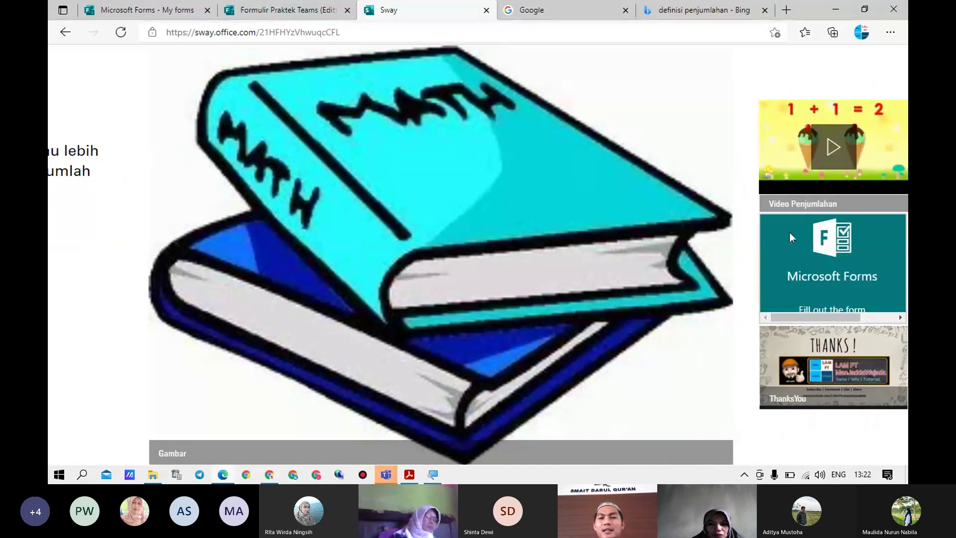
Play the Video Penjumlahan clip and switch it to full screen
{"action": "left_click", "coordinate": [830, 148]}
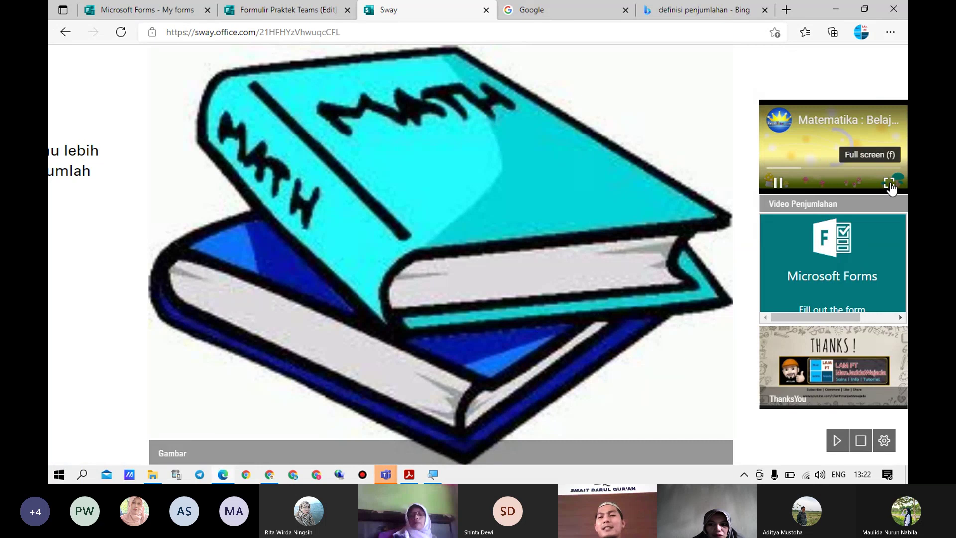
{"action": "left_click", "coordinate": [890, 185]}
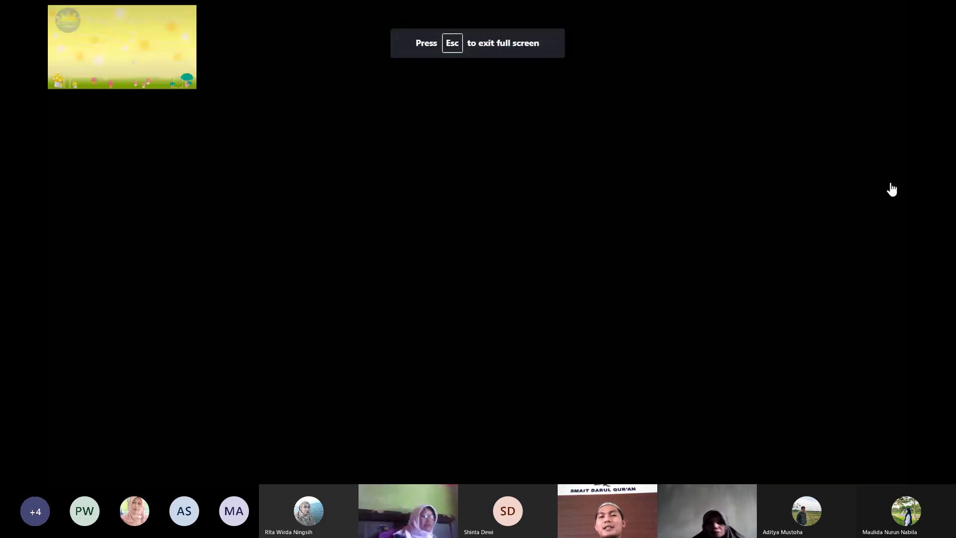
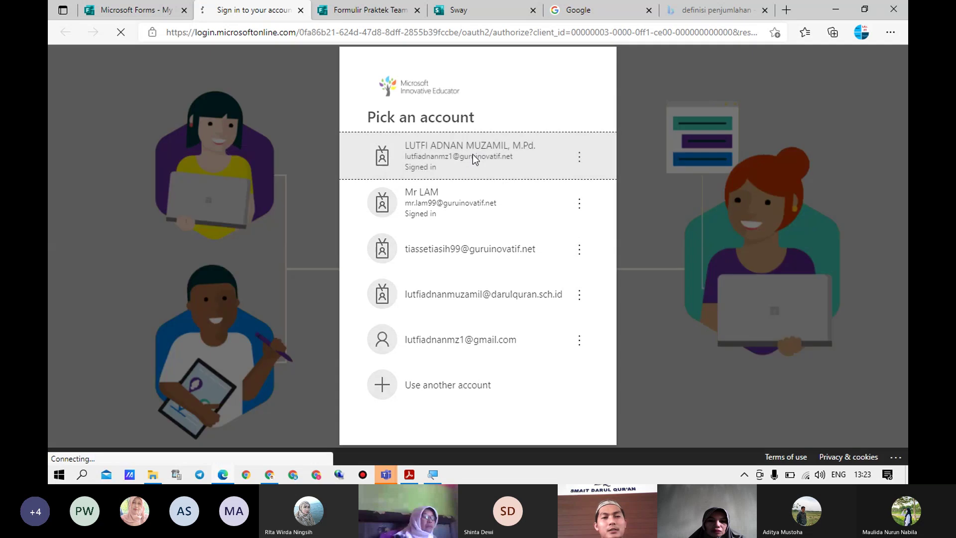
Sign in to SharePoint with the first listed account, then close it to return to My forms
{"action": "left_click", "coordinate": [473, 156]}
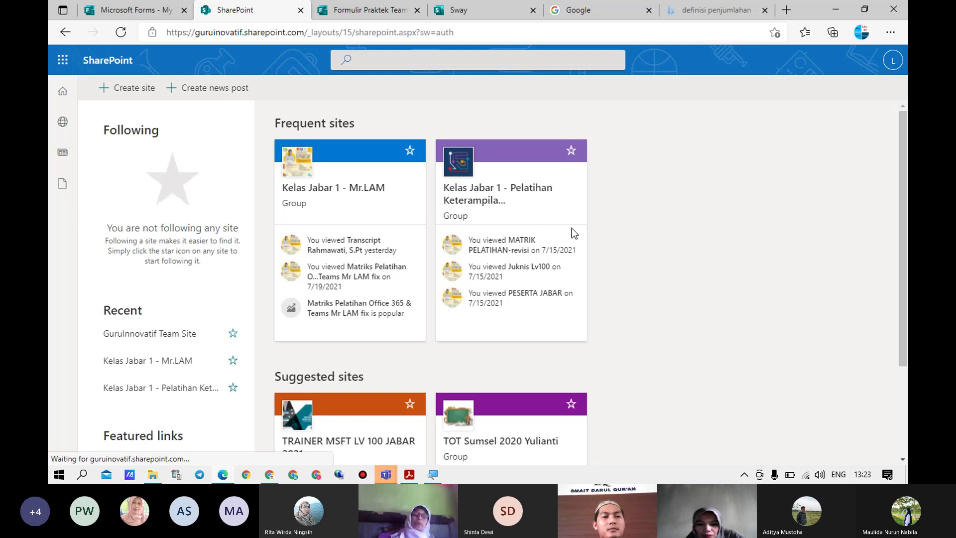
{"action": "scroll", "coordinate": [657, 302], "scroll_direction": "down", "scroll_amount": 3}
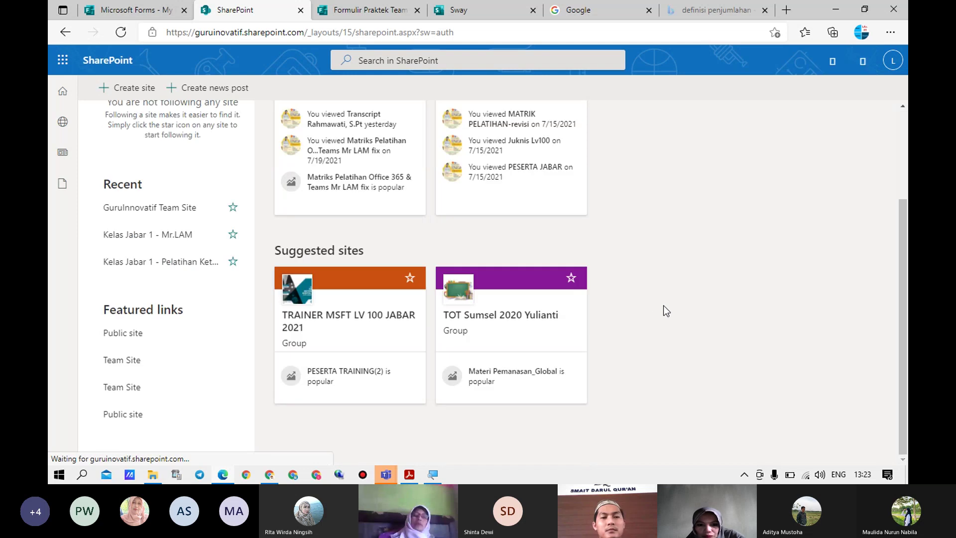
{"action": "scroll", "coordinate": [156, 356], "scroll_direction": "up", "scroll_amount": 3}
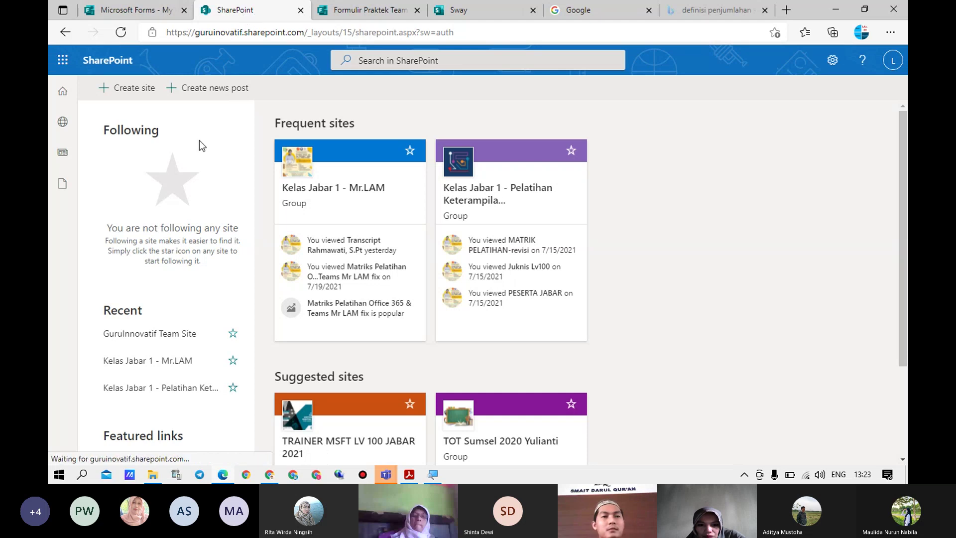
{"action": "left_click", "coordinate": [301, 11]}
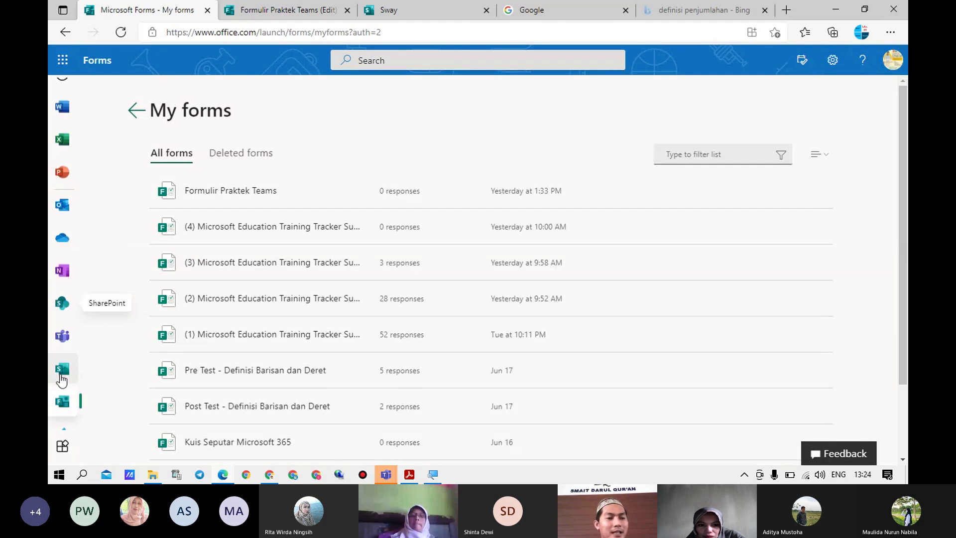
Switch to the Sway start page and open BARISAN & DERET from the Recent list
{"action": "left_click", "coordinate": [61, 375]}
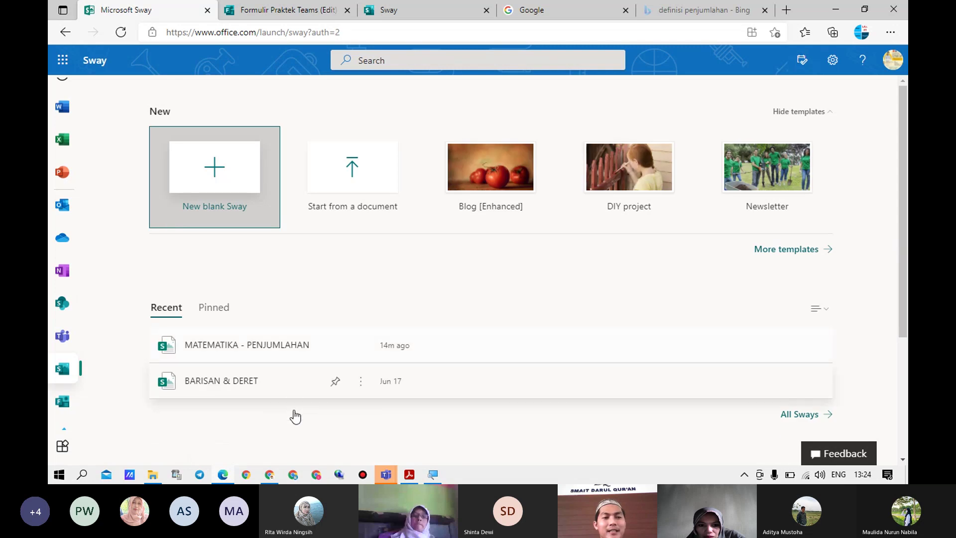
{"action": "left_click", "coordinate": [232, 392]}
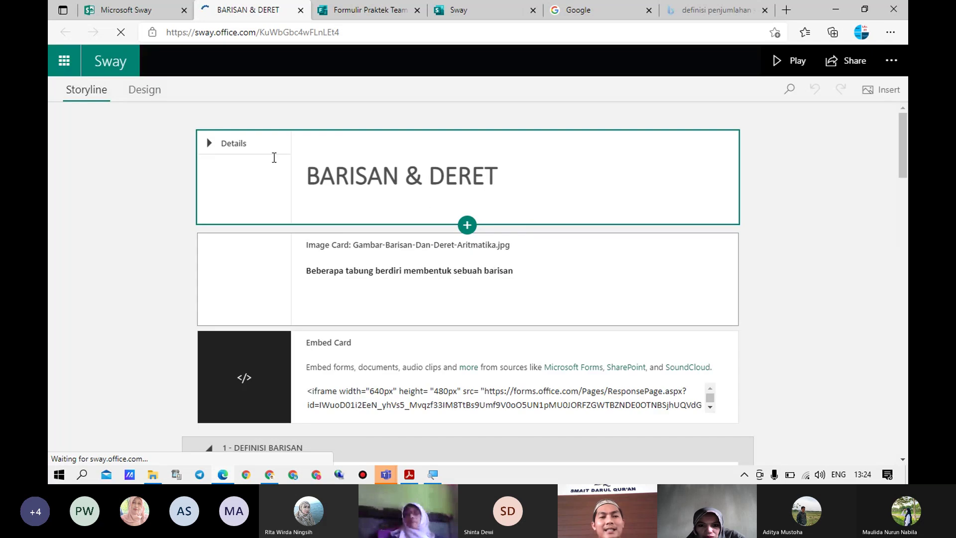
Review the title card and the Definisi Barisan, Barisan Aritmetika and Barisan Geometri text cards
{"action": "left_click", "coordinate": [479, 177]}
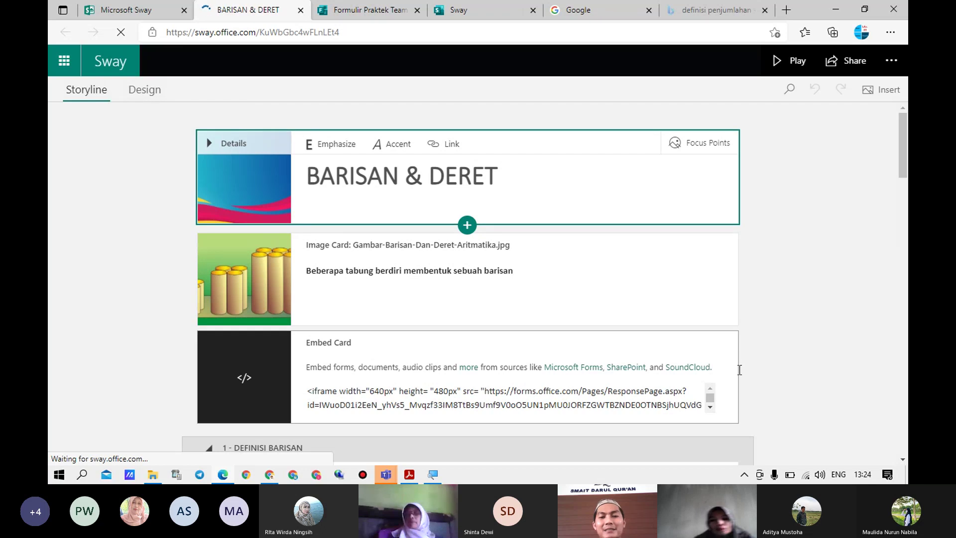
{"action": "scroll", "coordinate": [752, 372], "scroll_direction": "down", "scroll_amount": 5}
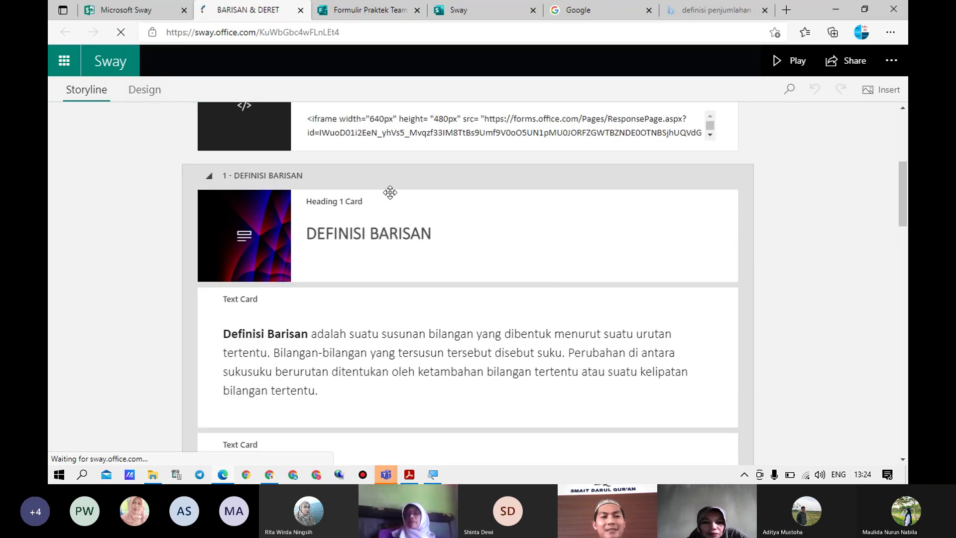
{"action": "scroll", "coordinate": [383, 192], "scroll_direction": "up", "scroll_amount": 2}
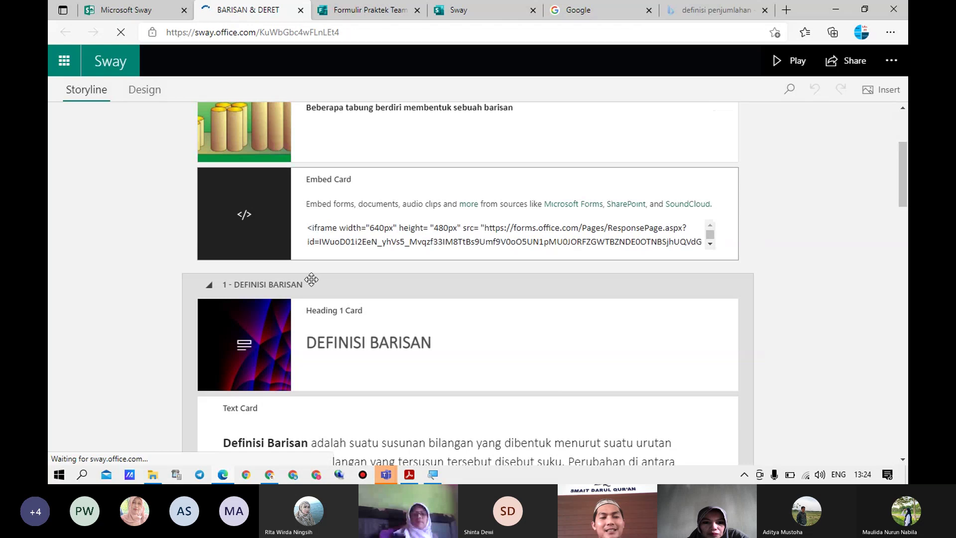
{"action": "scroll", "coordinate": [338, 328], "scroll_direction": "down", "scroll_amount": 2}
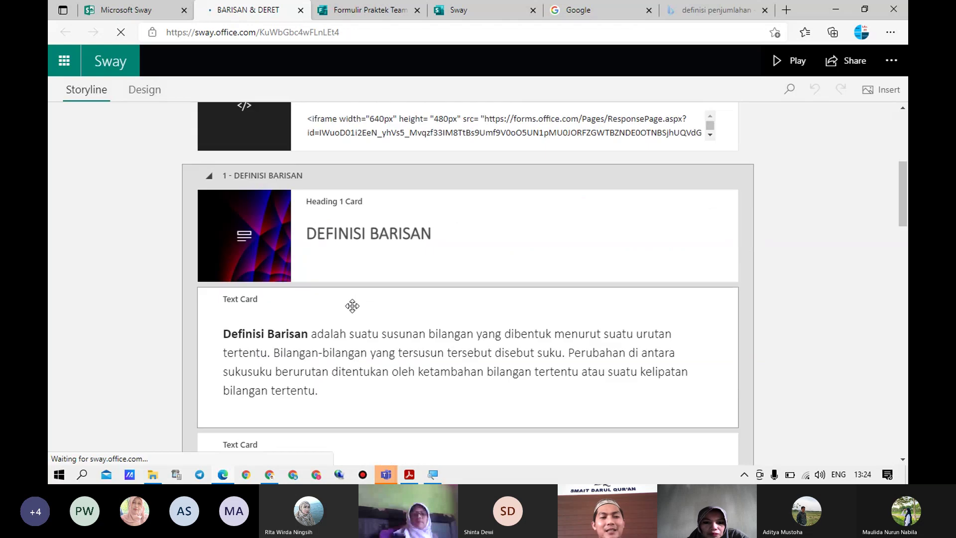
{"action": "left_click", "coordinate": [377, 346]}
{"action": "scroll", "coordinate": [377, 346], "scroll_direction": "down", "scroll_amount": 3}
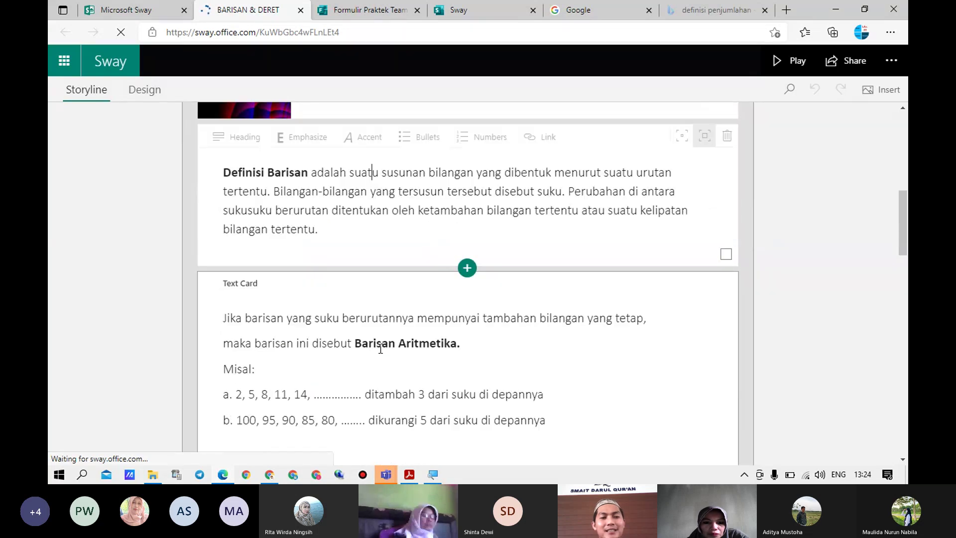
{"action": "left_click", "coordinate": [372, 326]}
{"action": "left_click", "coordinate": [372, 326]}
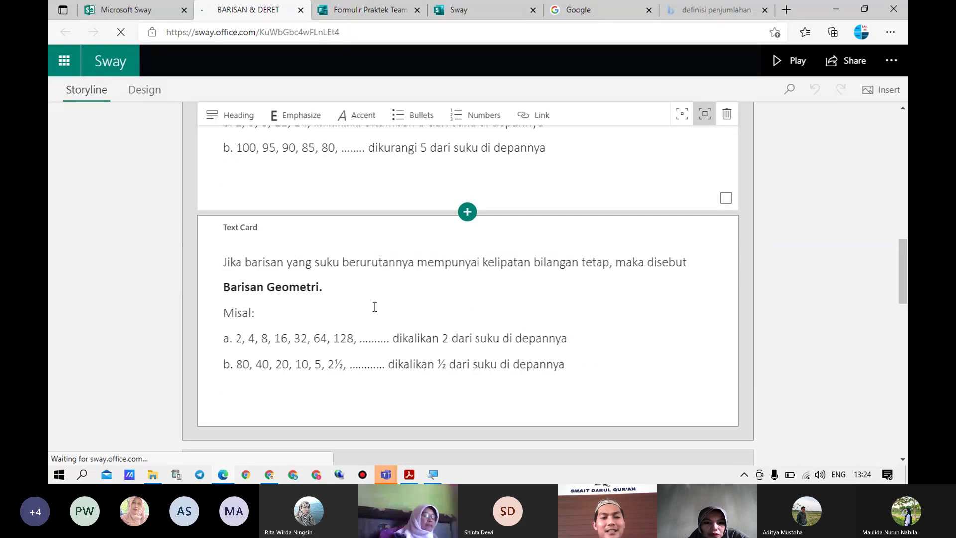
Scroll down to select the last embed card, then start playing the Sway
{"action": "scroll", "coordinate": [376, 307], "scroll_direction": "down", "scroll_amount": 5}
{"action": "scroll", "coordinate": [418, 295], "scroll_direction": "down", "scroll_amount": 4}
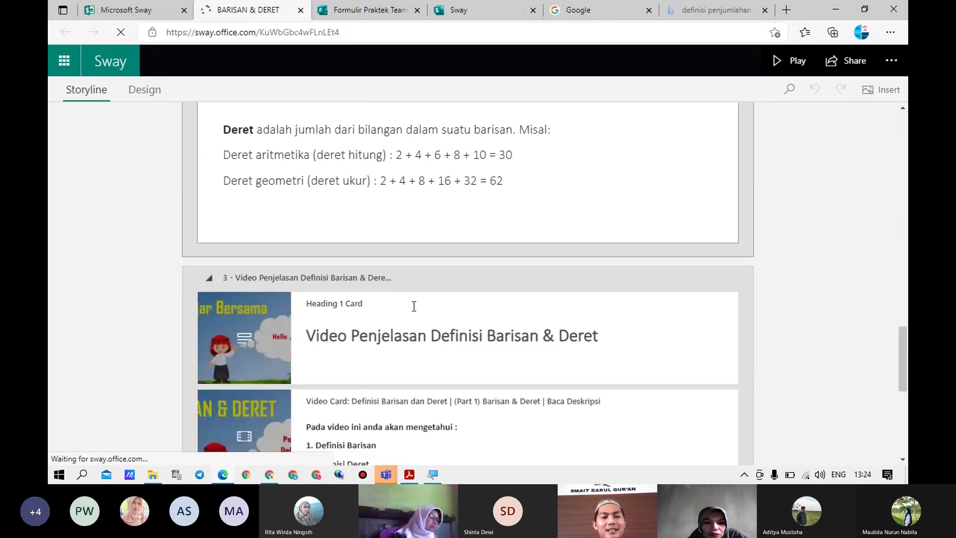
{"action": "scroll", "coordinate": [414, 306], "scroll_direction": "down", "scroll_amount": 3}
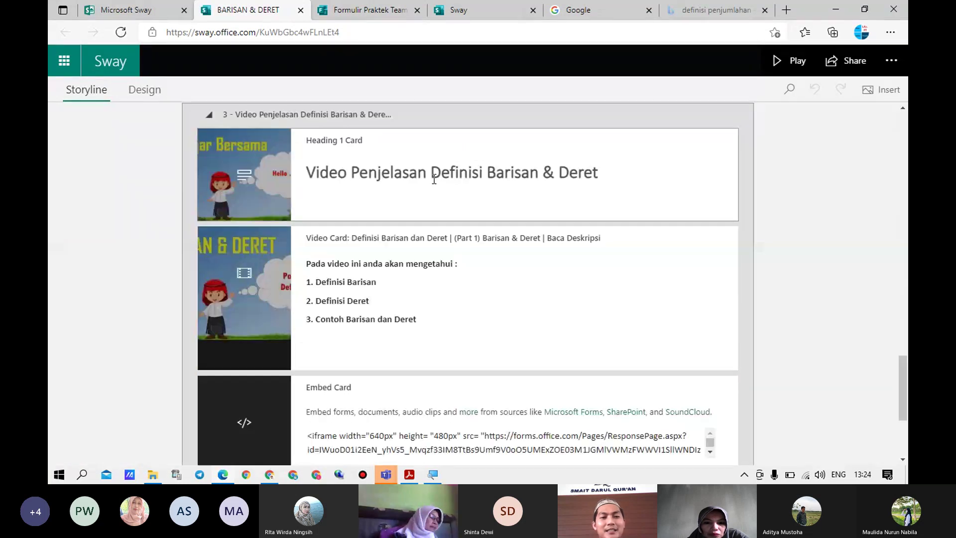
{"action": "scroll", "coordinate": [331, 320], "scroll_direction": "down", "scroll_amount": 2}
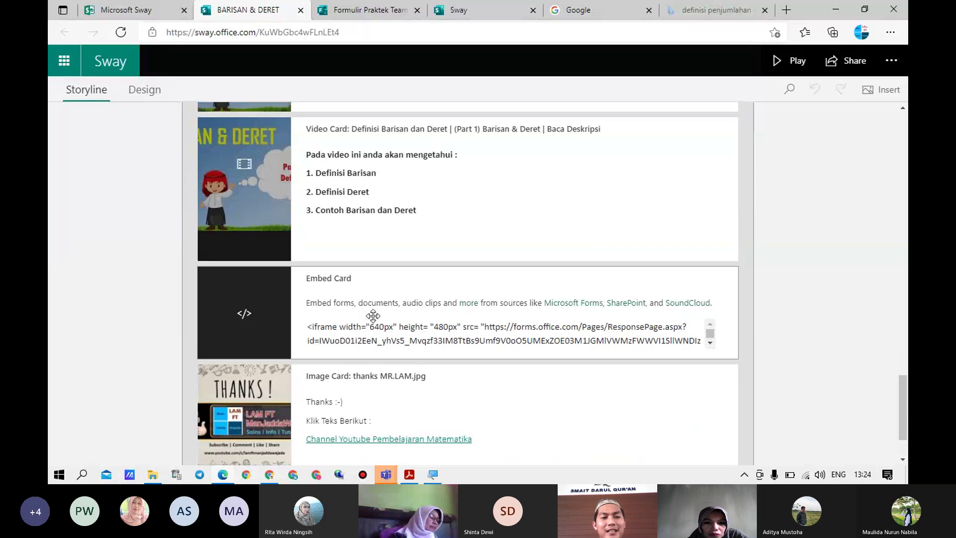
{"action": "left_click", "coordinate": [710, 344]}
{"action": "left_click", "coordinate": [710, 343]}
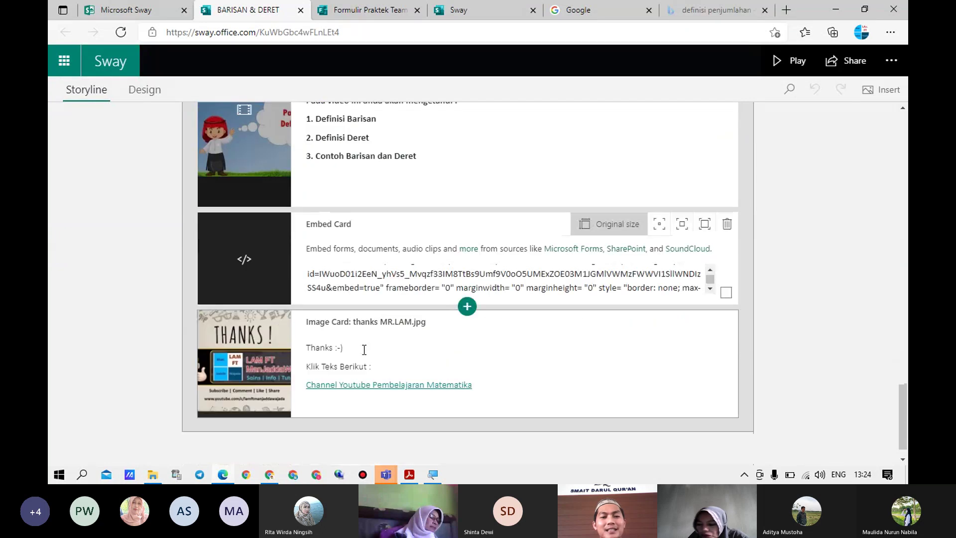
{"action": "scroll", "coordinate": [338, 353], "scroll_direction": "down", "scroll_amount": 1}
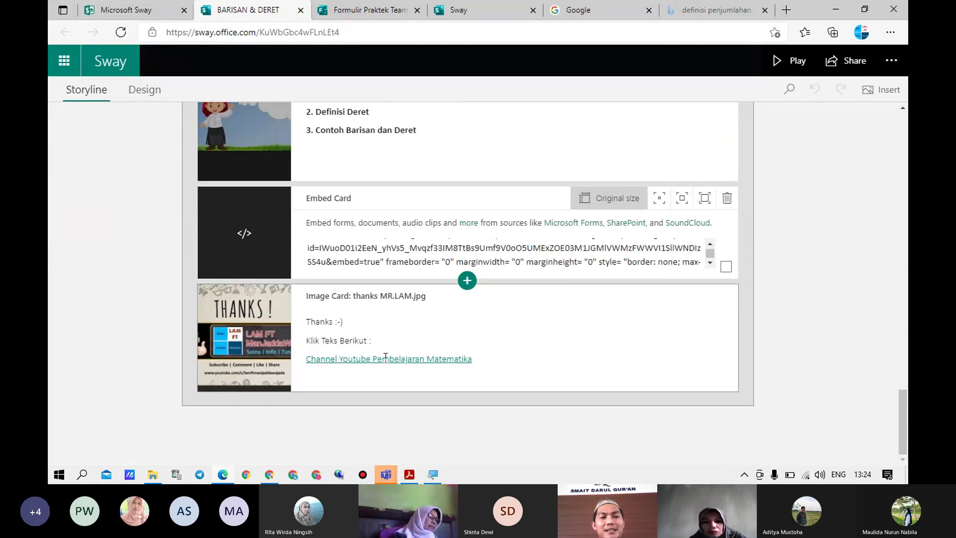
{"action": "left_click", "coordinate": [789, 67]}
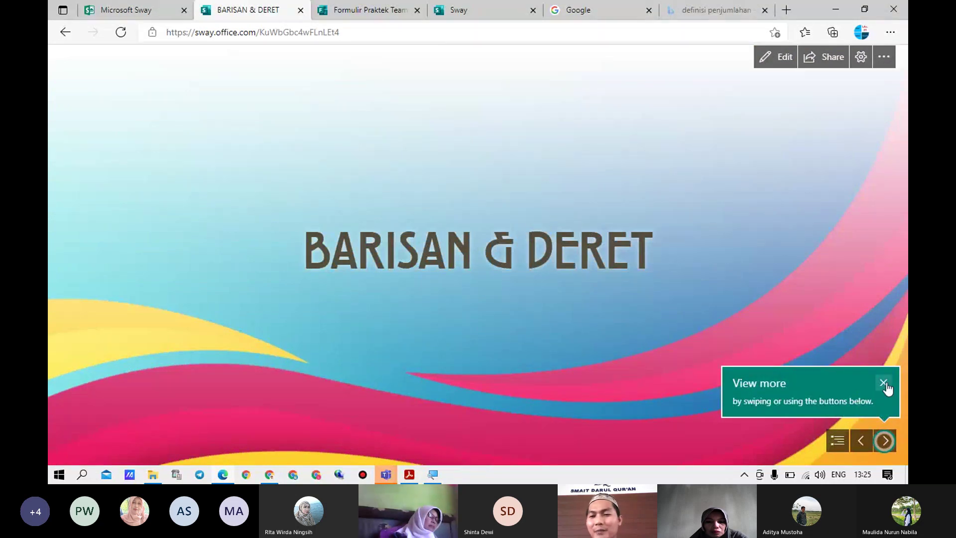
Dismiss the tip, advance to the Pre Test form's first question, then return to the cylinders slide
{"action": "left_click", "coordinate": [884, 383]}
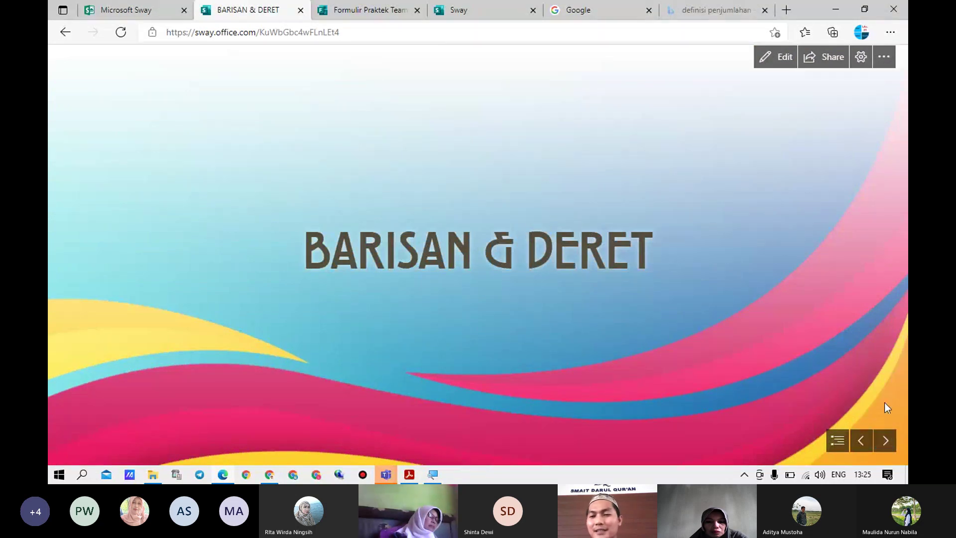
{"action": "left_click", "coordinate": [886, 442]}
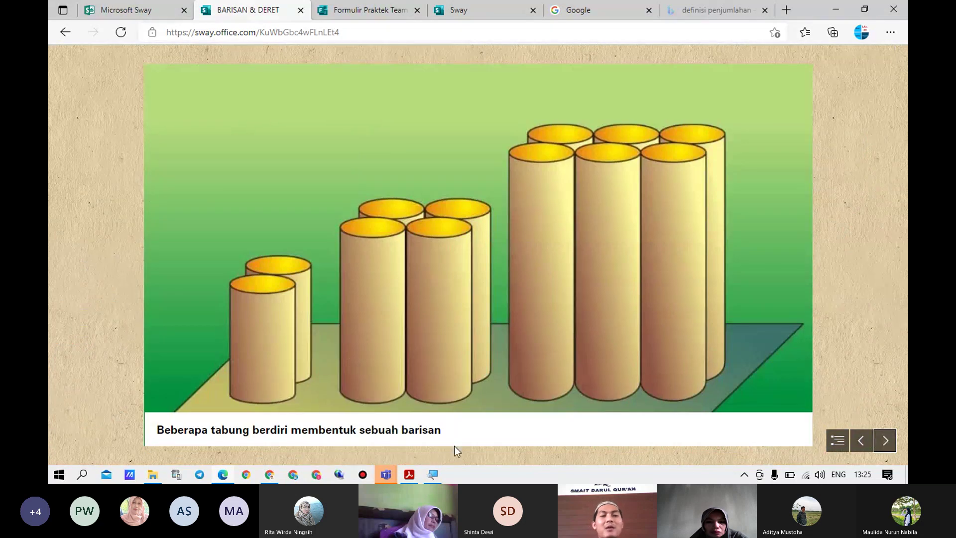
{"action": "left_click", "coordinate": [885, 442]}
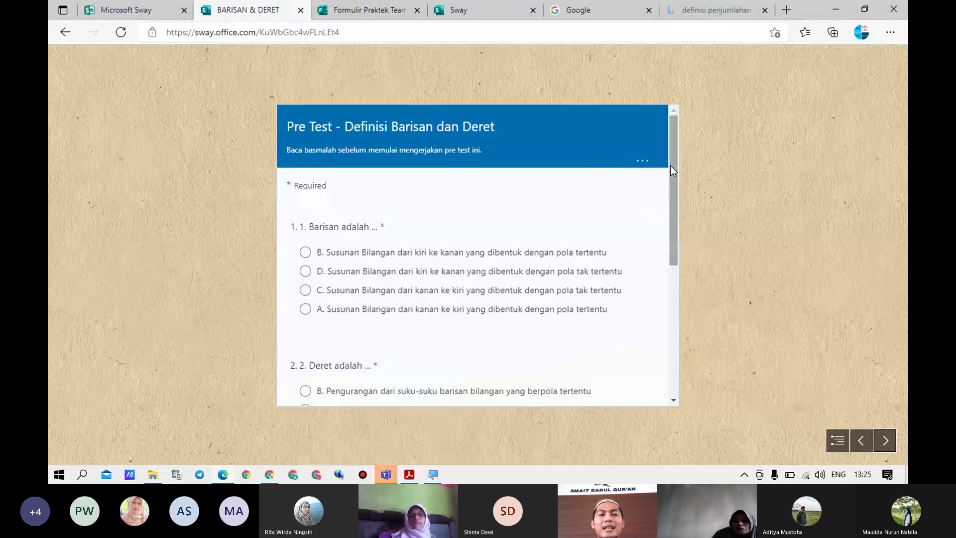
{"action": "mouse_move", "coordinate": [670, 165]}
{"action": "left_mouse_down"}
{"action": "mouse_move", "coordinate": [683, 267]}
{"action": "mouse_move", "coordinate": [663, 299]}
{"action": "mouse_move", "coordinate": [675, 177]}
{"action": "left_mouse_up"}
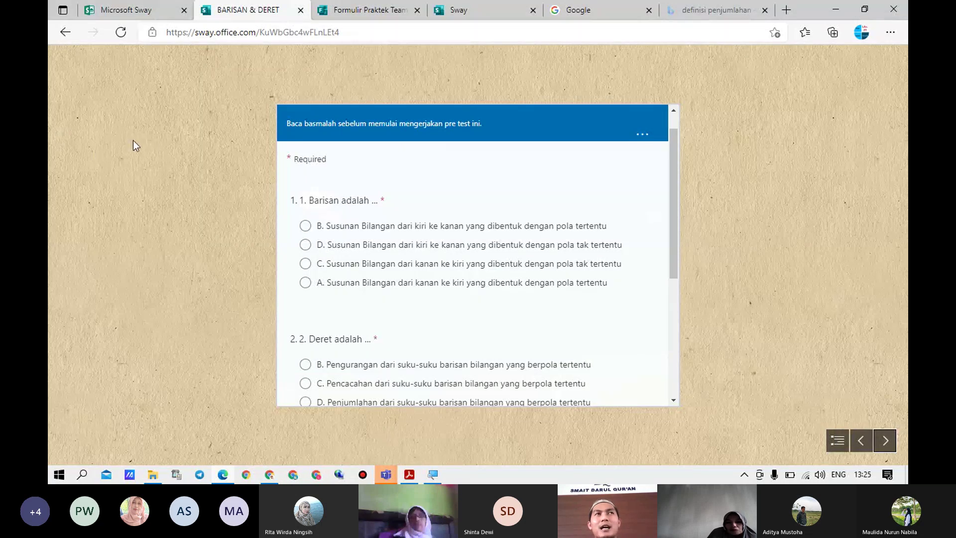
{"action": "left_click", "coordinate": [865, 440]}
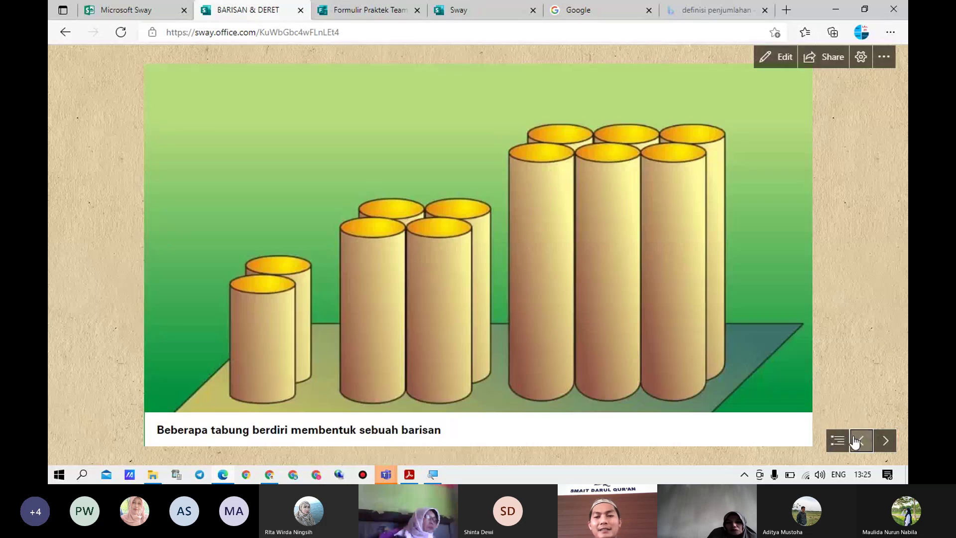
Go back to the title slide, then advance to the Pre Test form and scroll to Submit
{"action": "left_click", "coordinate": [860, 440]}
{"action": "left_click", "coordinate": [888, 441]}
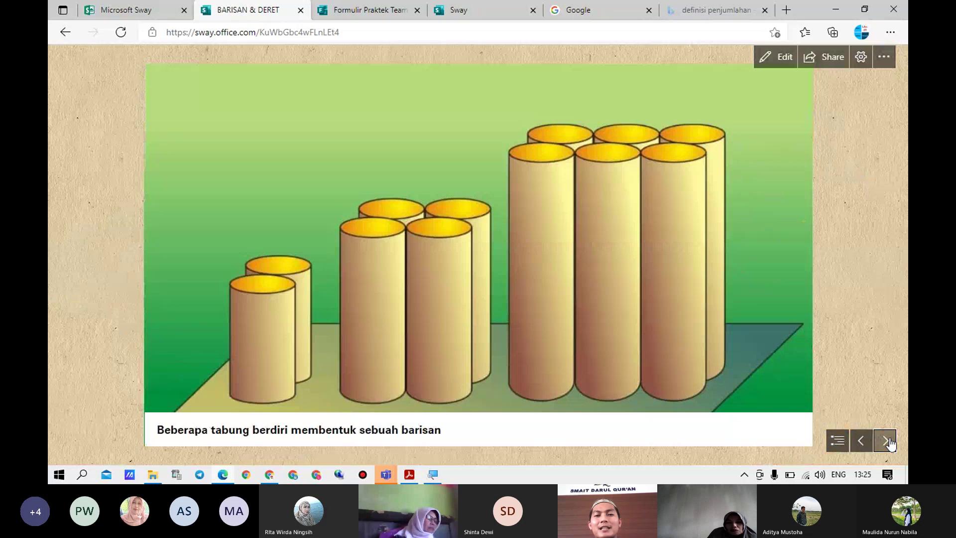
{"action": "left_click", "coordinate": [887, 440]}
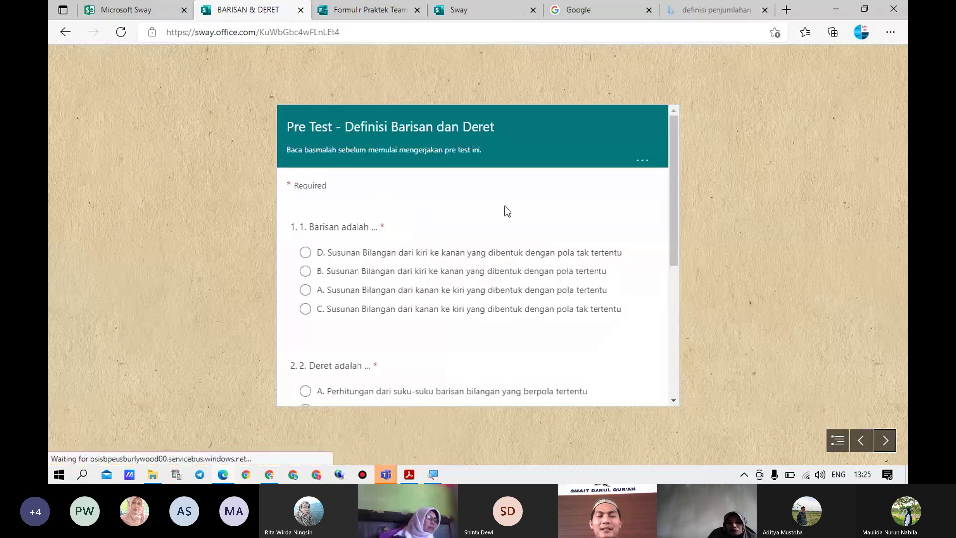
{"action": "scroll", "coordinate": [427, 271], "scroll_direction": "down", "scroll_amount": 5}
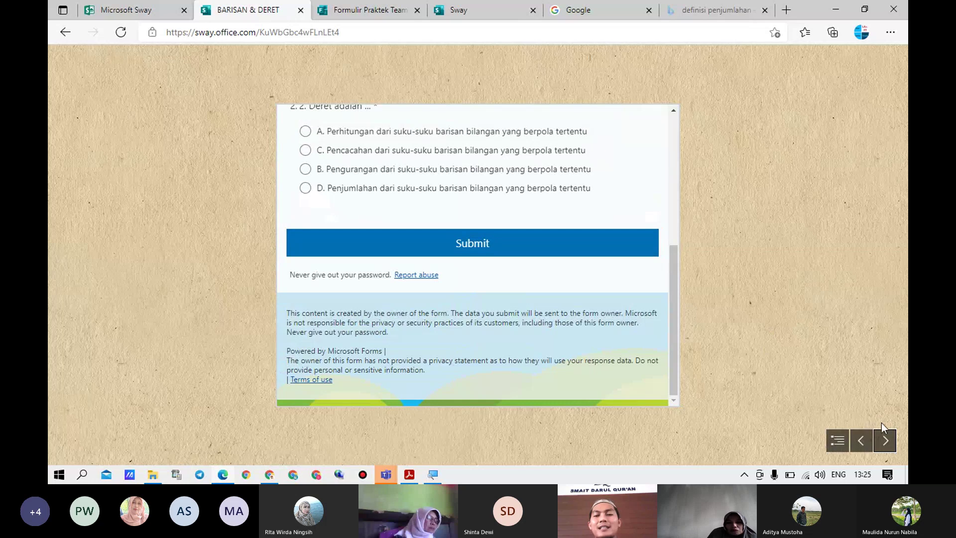
Advance through the Barisan, Aritmetika and Geometri slides to the Deret definition card
{"action": "left_click", "coordinate": [886, 441]}
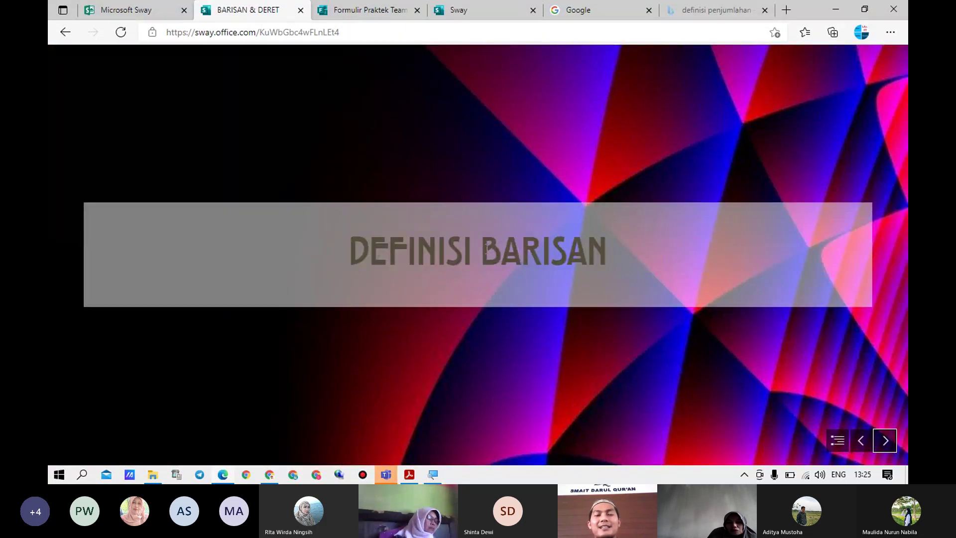
{"action": "left_click", "coordinate": [885, 444]}
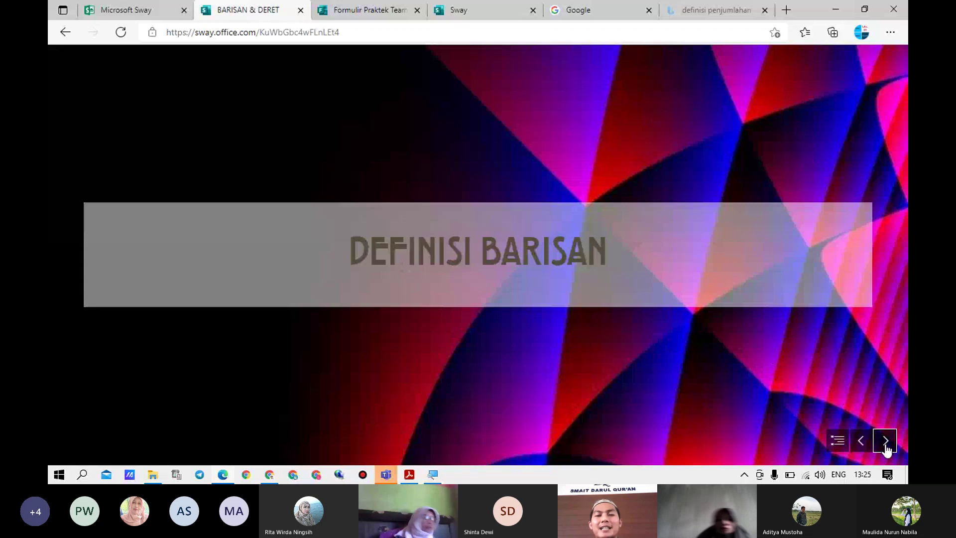
{"action": "left_click", "coordinate": [886, 443]}
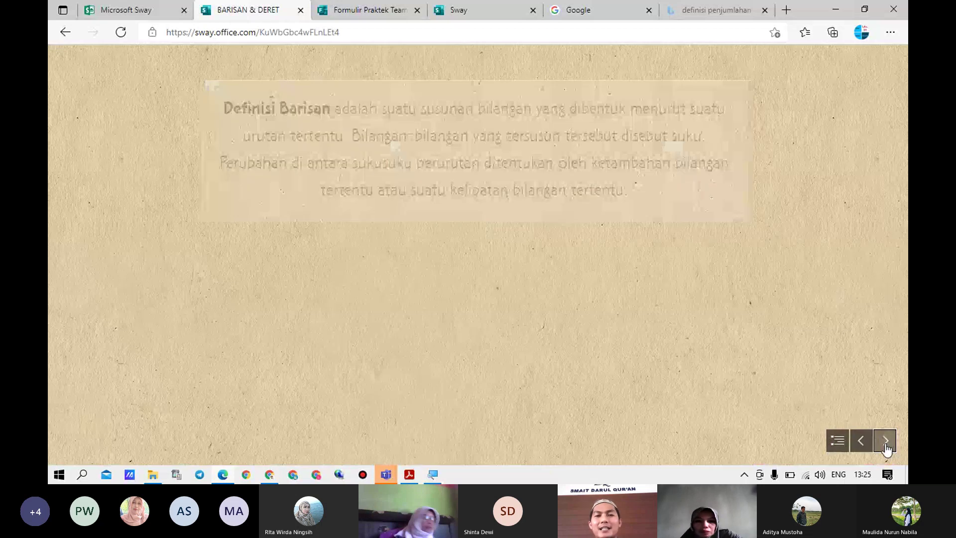
{"action": "left_click", "coordinate": [885, 444]}
{"action": "left_click", "coordinate": [886, 444]}
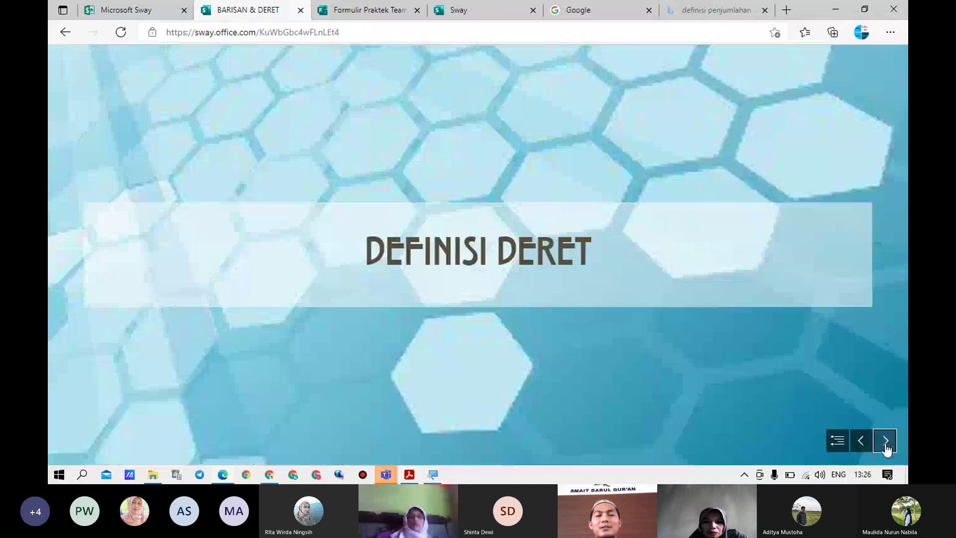
{"action": "left_click", "coordinate": [886, 444]}
{"action": "left_click", "coordinate": [885, 443]}
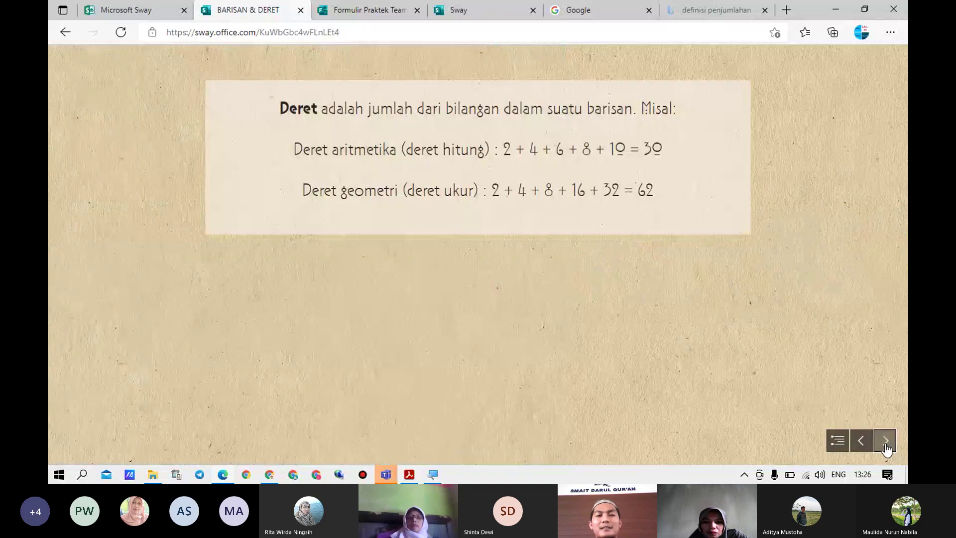
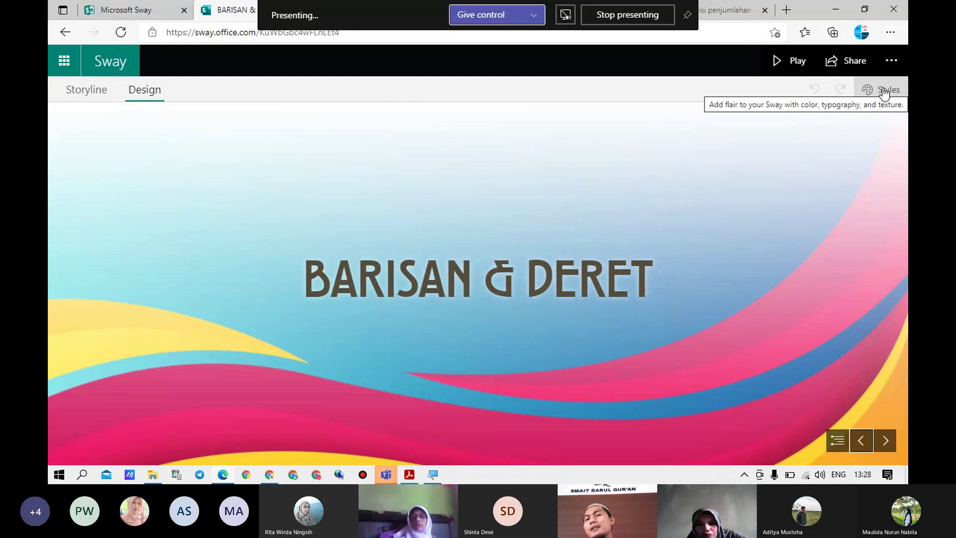
Apply the first black-and-grey style, giving a white serif title on a black band
{"action": "left_click", "coordinate": [884, 93]}
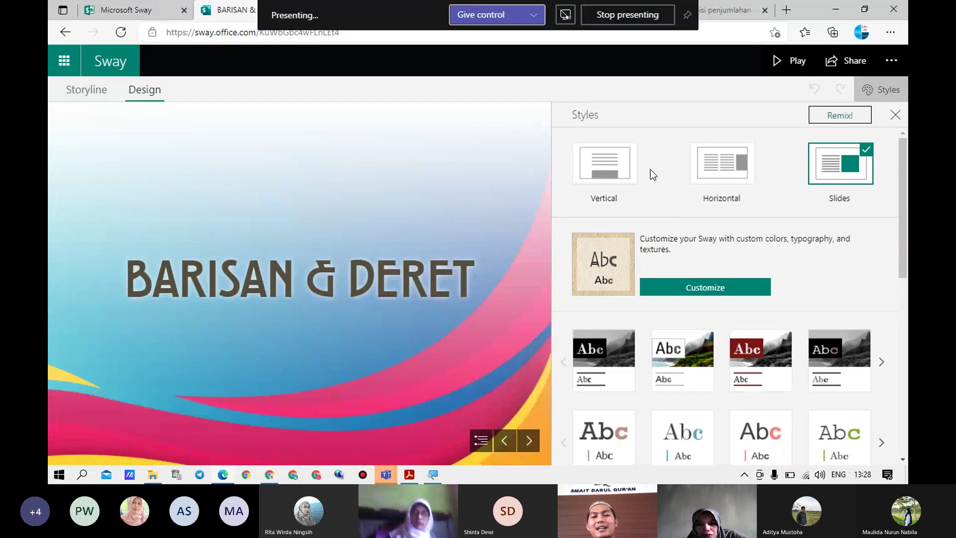
{"action": "scroll", "coordinate": [617, 298], "scroll_direction": "down", "scroll_amount": 2}
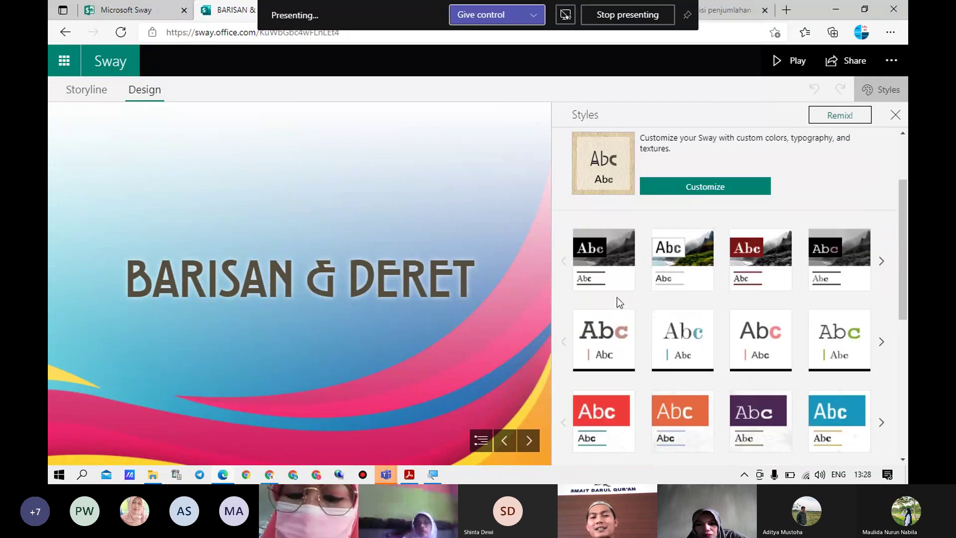
{"action": "left_click", "coordinate": [614, 272]}
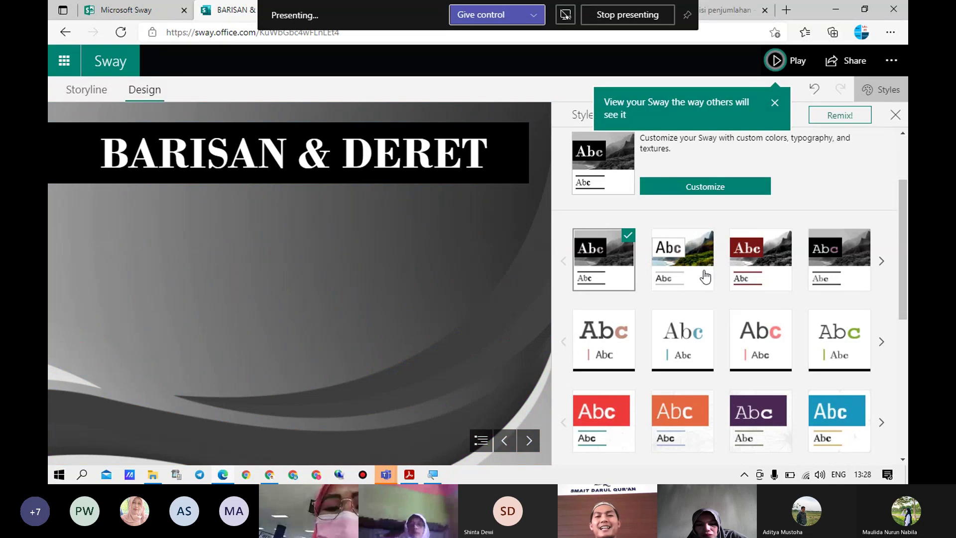
{"action": "scroll", "coordinate": [827, 199], "scroll_direction": "up", "scroll_amount": 1}
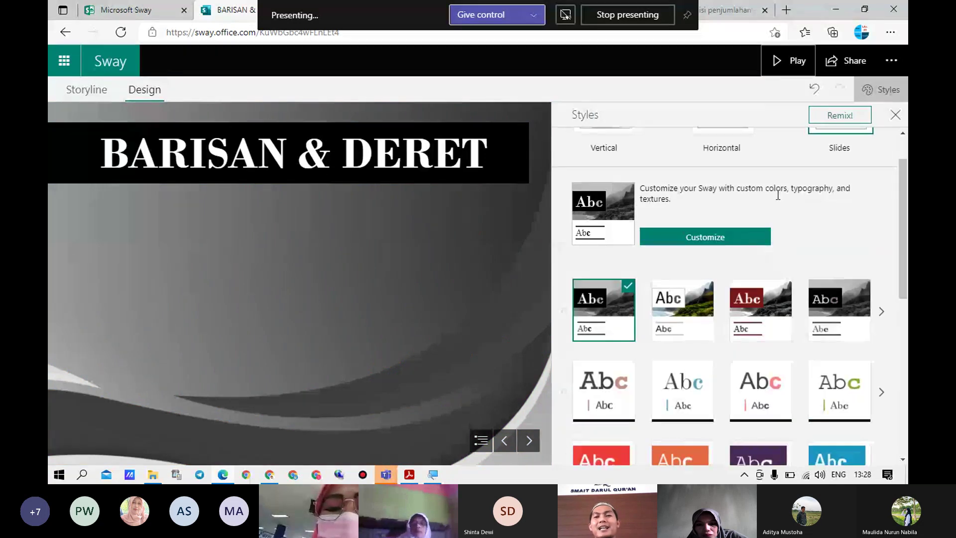
{"action": "scroll", "coordinate": [787, 202], "scroll_direction": "up", "scroll_amount": 1}
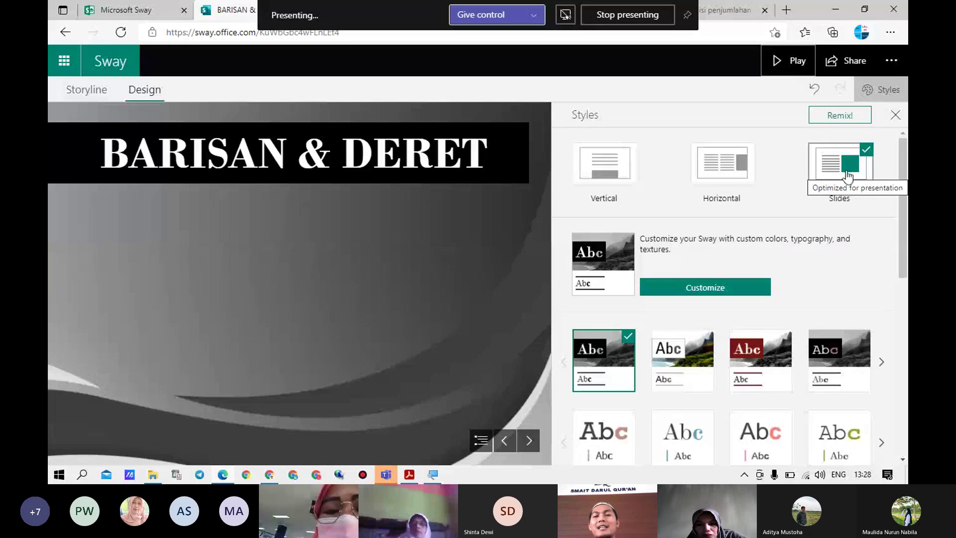
{"action": "left_click", "coordinate": [609, 170]}
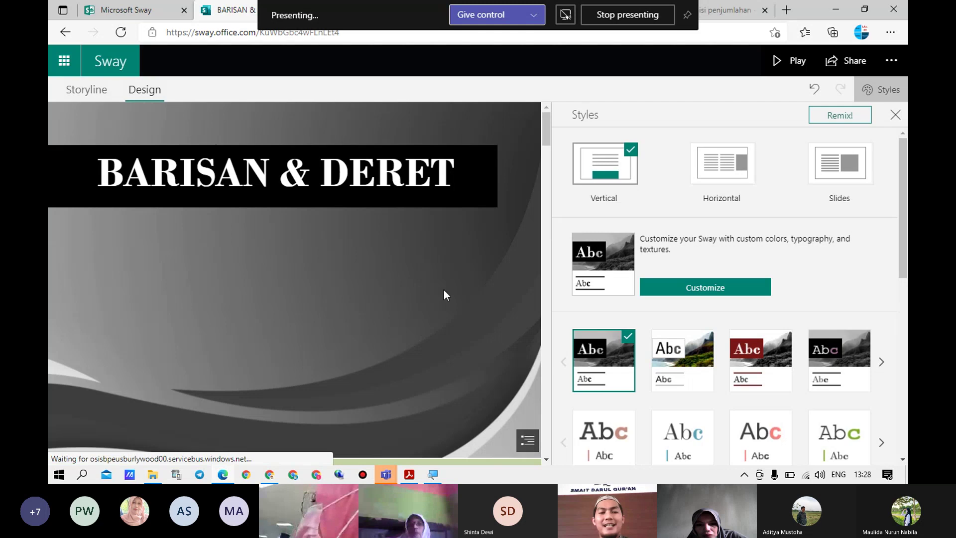
{"action": "scroll", "coordinate": [444, 294], "scroll_direction": "down", "scroll_amount": 10}
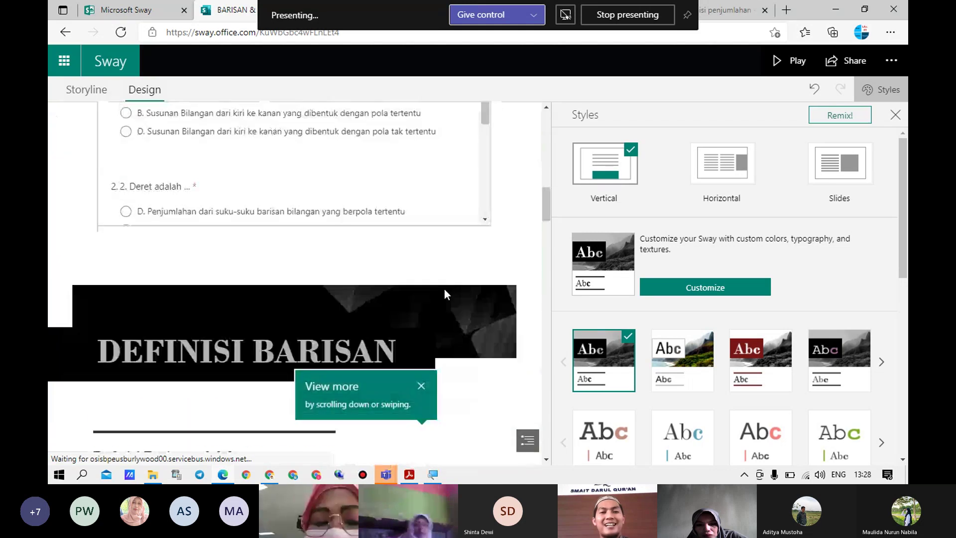
{"action": "scroll", "coordinate": [444, 290], "scroll_direction": "down", "scroll_amount": 15}
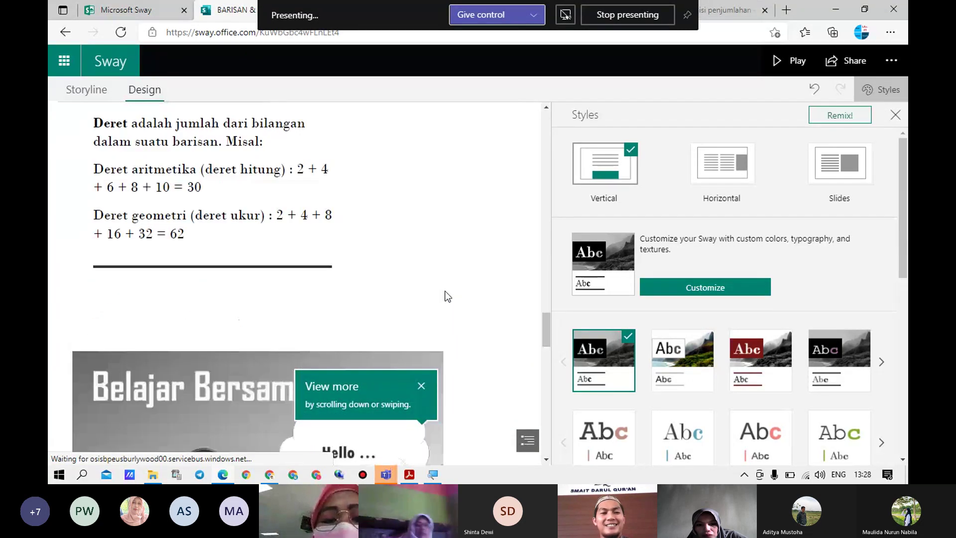
{"action": "scroll", "coordinate": [445, 294], "scroll_direction": "down", "scroll_amount": 20}
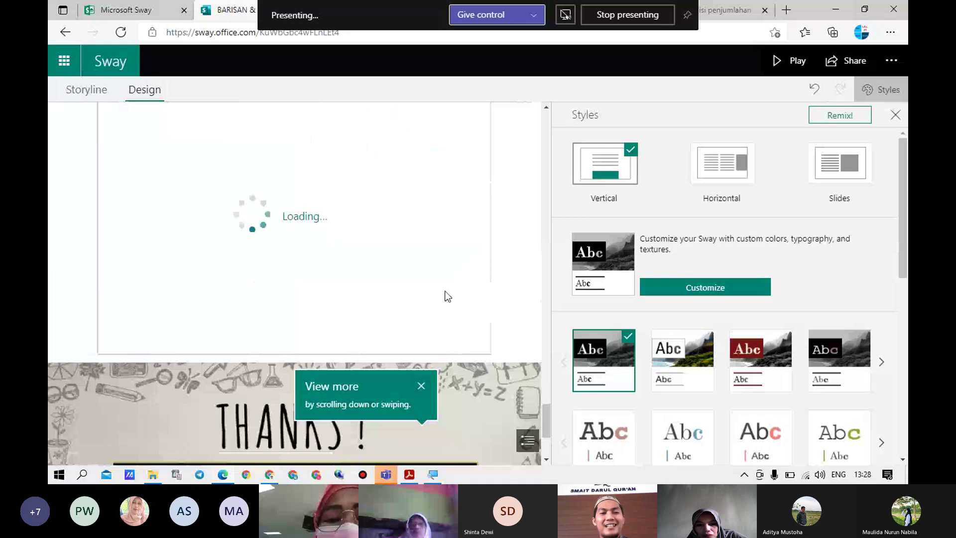
{"action": "scroll", "coordinate": [363, 209], "scroll_direction": "up", "scroll_amount": 2}
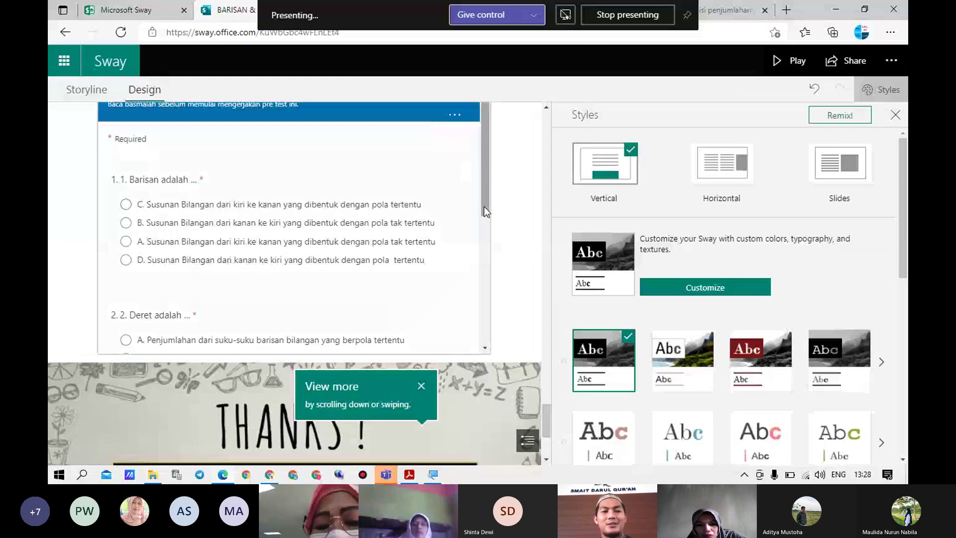
{"action": "scroll", "coordinate": [484, 207], "scroll_direction": "down", "scroll_amount": 5}
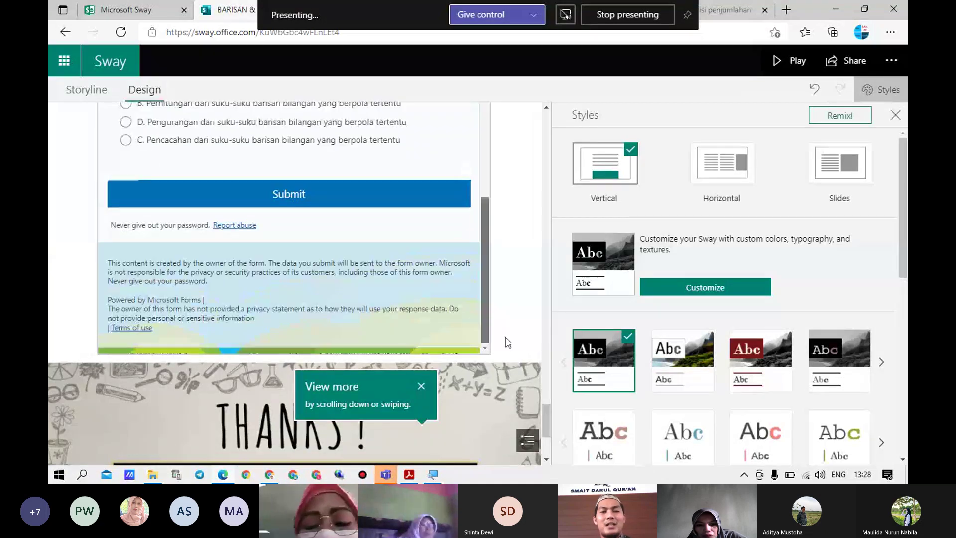
{"action": "left_click", "coordinate": [716, 175]}
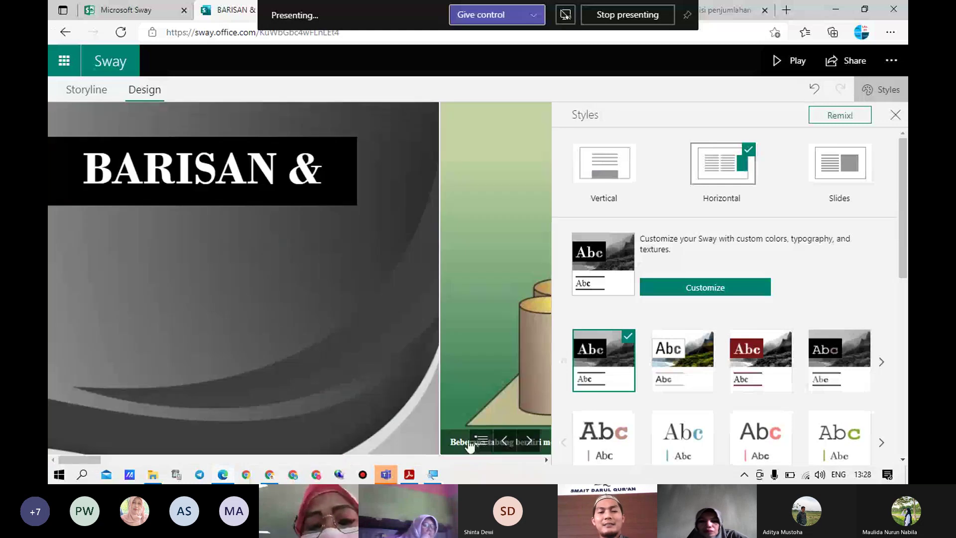
{"action": "left_click", "coordinate": [528, 441]}
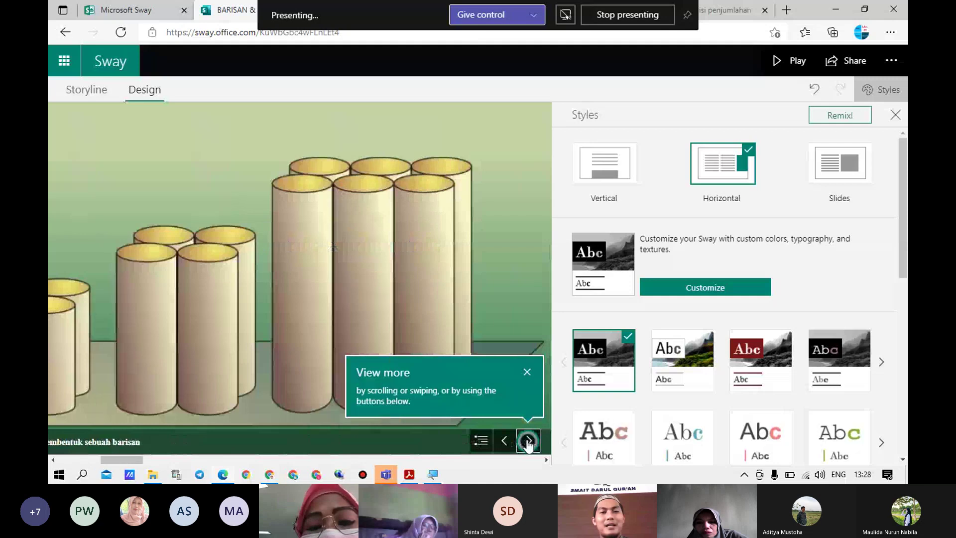
{"action": "left_click", "coordinate": [528, 441]}
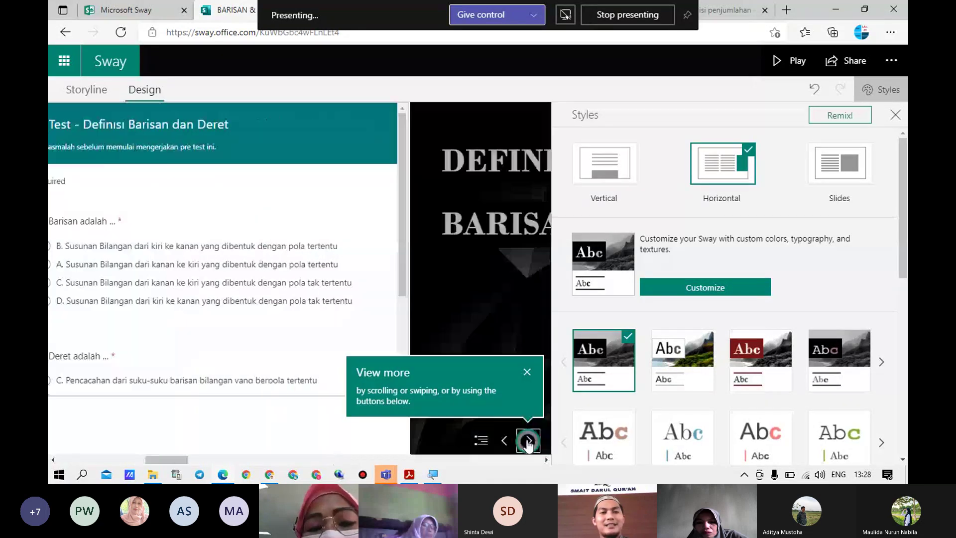
{"action": "left_click", "coordinate": [529, 441]}
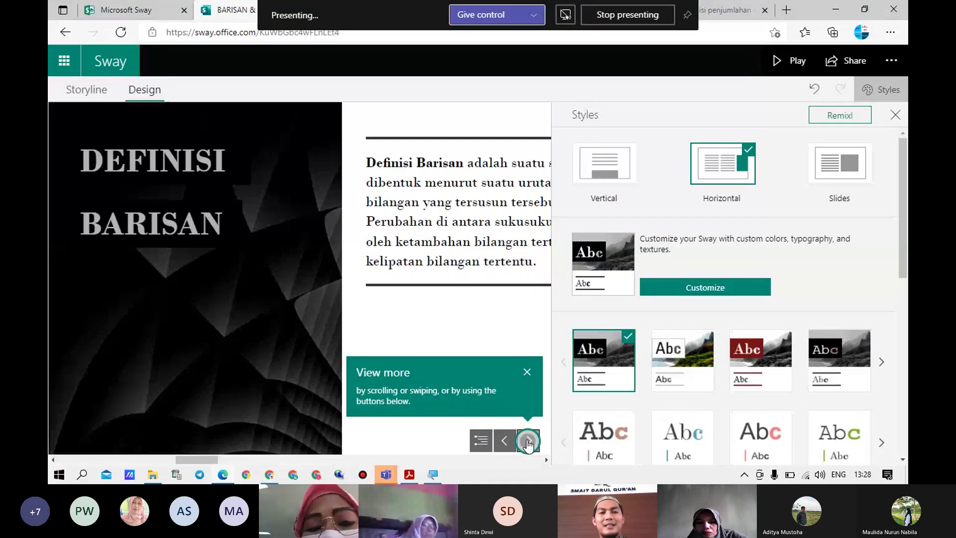
{"action": "left_click", "coordinate": [836, 166]}
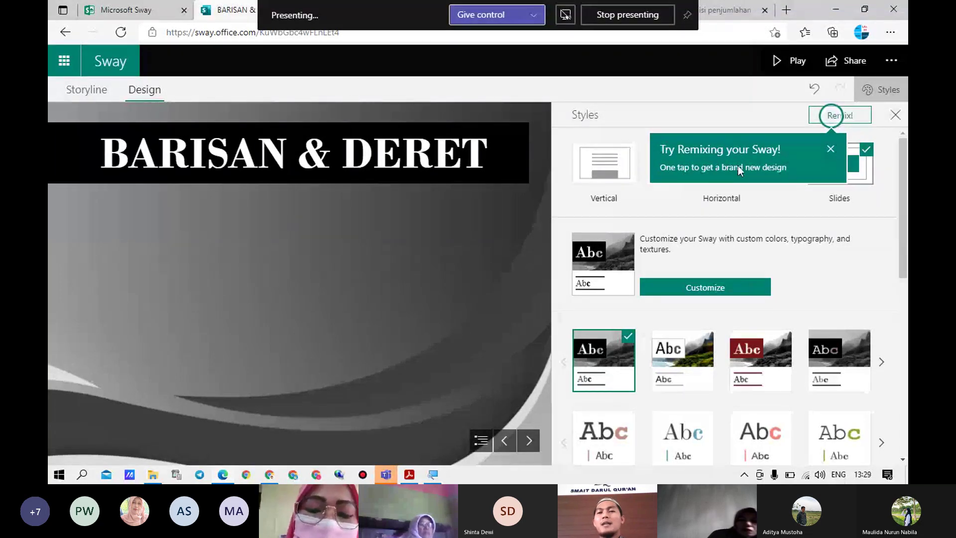
Remix the Sway into a horizontal blue-and-pink wave design, close Styles, and return to the first card
{"action": "left_click", "coordinate": [830, 151]}
{"action": "left_click", "coordinate": [841, 119]}
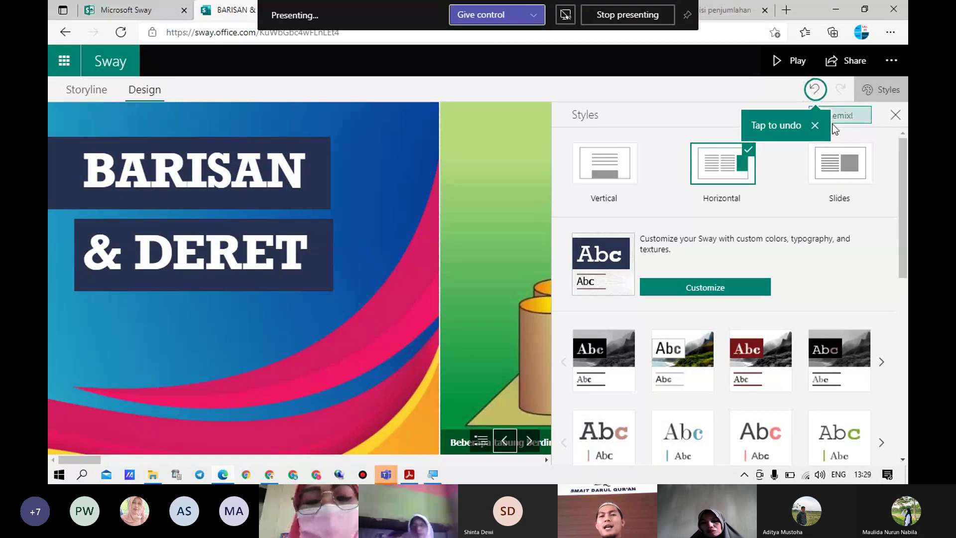
{"action": "left_click", "coordinate": [815, 125]}
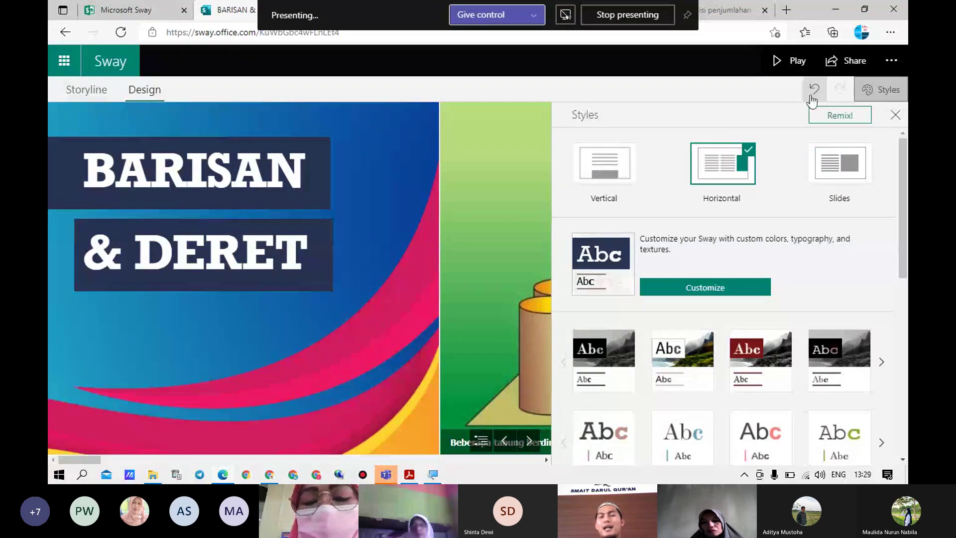
{"action": "left_click", "coordinate": [895, 116]}
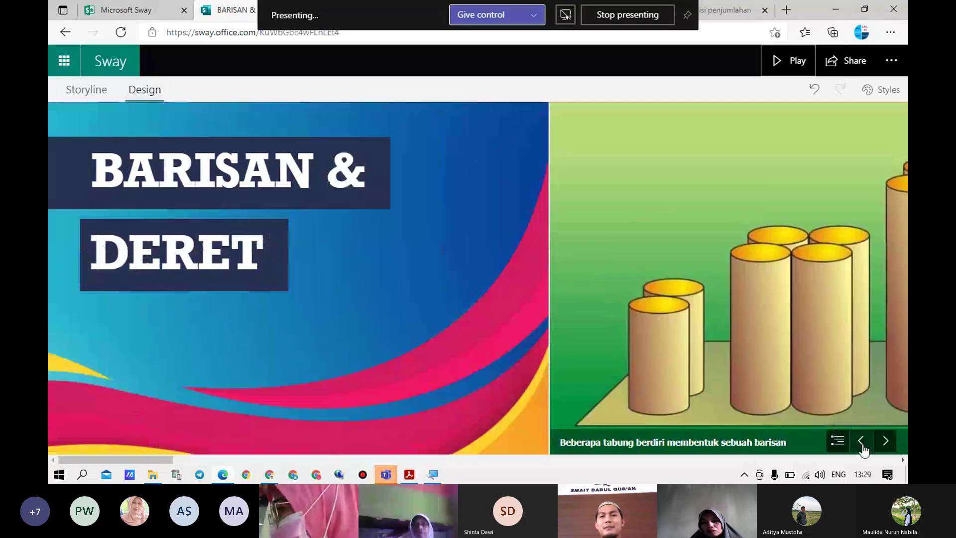
{"action": "left_click", "coordinate": [865, 451]}
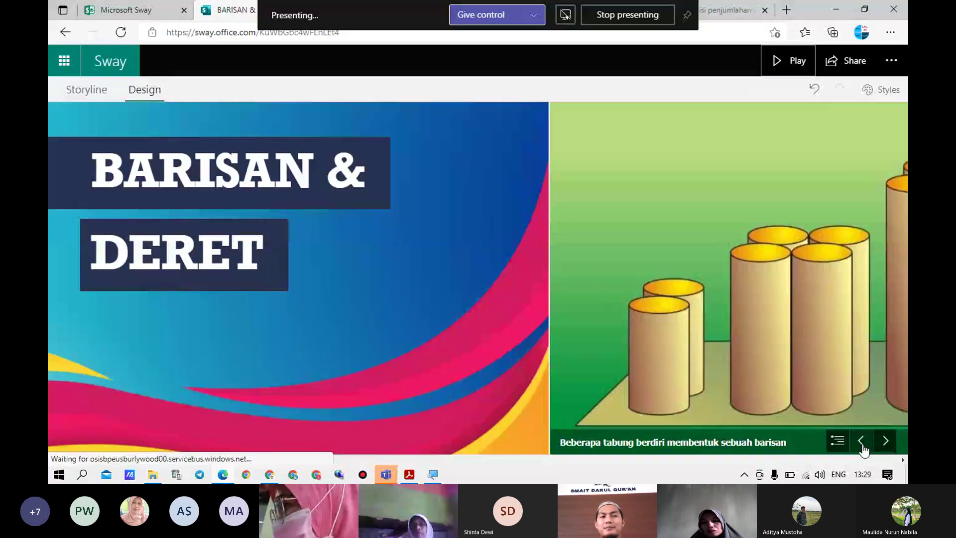
Review the Storyline up to the Barisan Aritmetika and Barisan Geometri cards, then switch to the training matrix PDF
{"action": "left_click", "coordinate": [73, 93]}
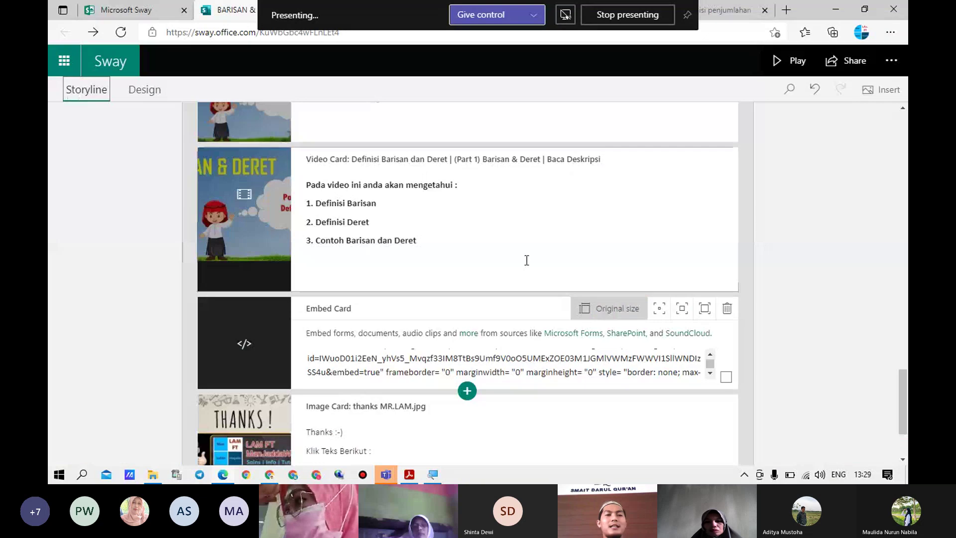
{"action": "scroll", "coordinate": [713, 271], "scroll_direction": "up", "scroll_amount": 5}
{"action": "scroll", "coordinate": [530, 244], "scroll_direction": "down", "scroll_amount": 8}
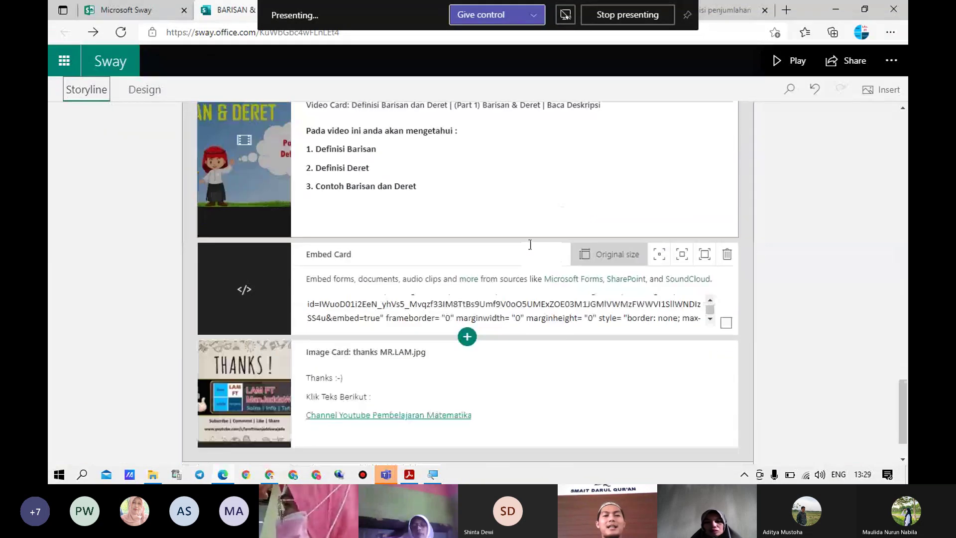
{"action": "scroll", "coordinate": [530, 247], "scroll_direction": "up", "scroll_amount": 1}
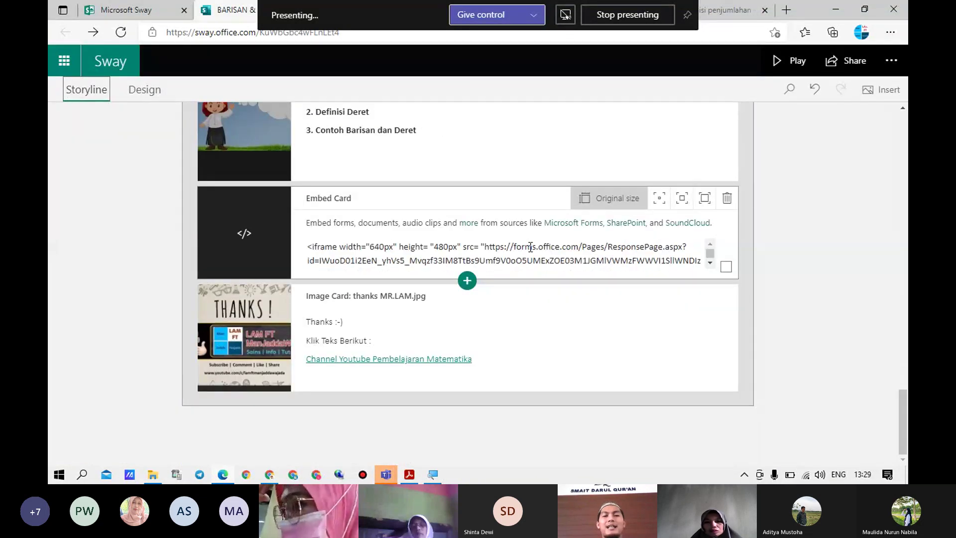
{"action": "scroll", "coordinate": [726, 264], "scroll_direction": "up", "scroll_amount": 10}
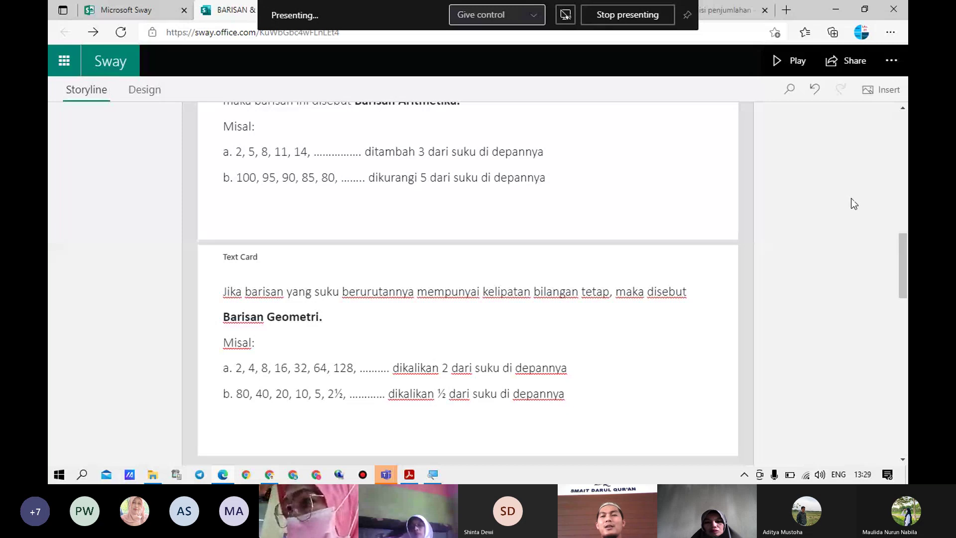
{"action": "scroll", "coordinate": [851, 198], "scroll_direction": "up", "scroll_amount": 2}
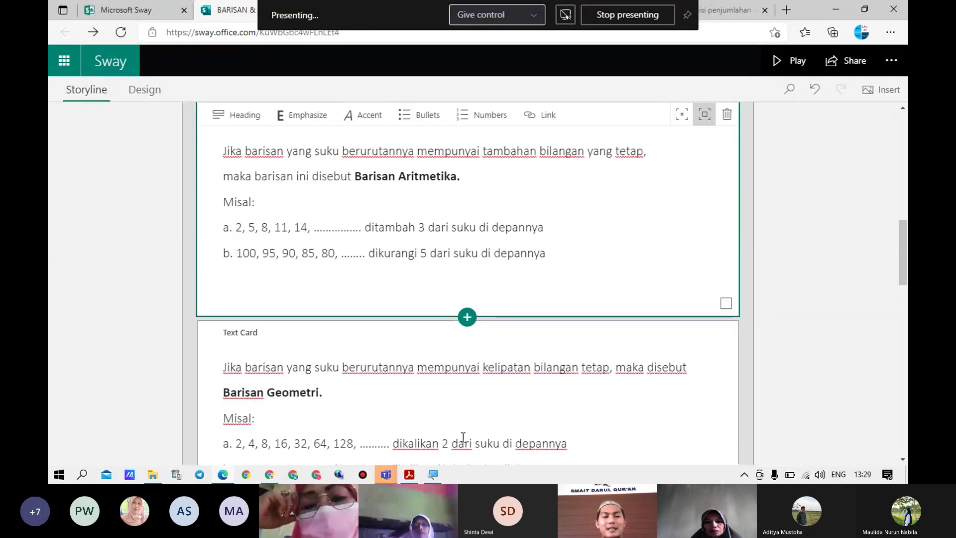
{"action": "key", "text": "alt+Tab"}
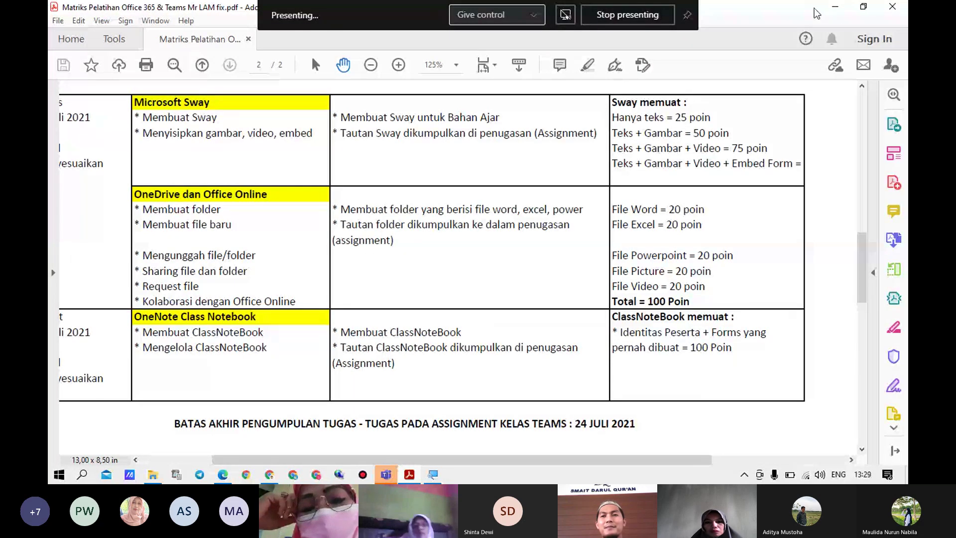
Return from the PDF to Sway and bring up its Share options
{"action": "key", "text": "alt+Tab"}
{"action": "left_click", "coordinate": [847, 69]}
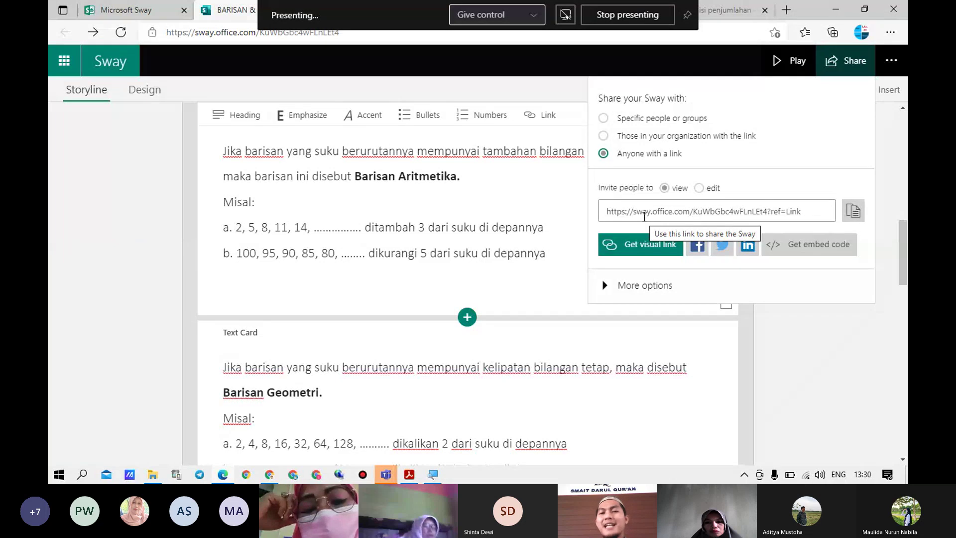
Set the anyone-with-a-link permission to view only and copy that view link
{"action": "left_click", "coordinate": [700, 189]}
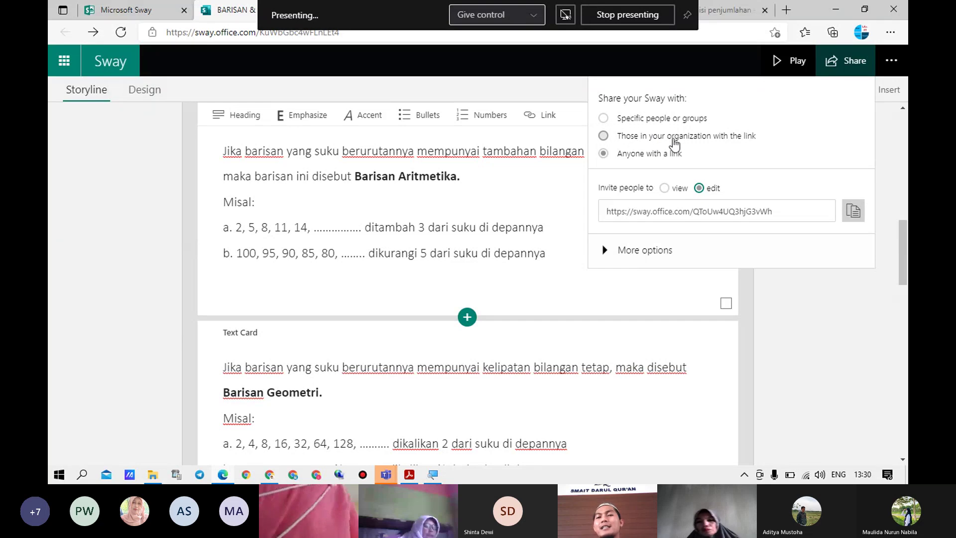
{"action": "left_click", "coordinate": [665, 188]}
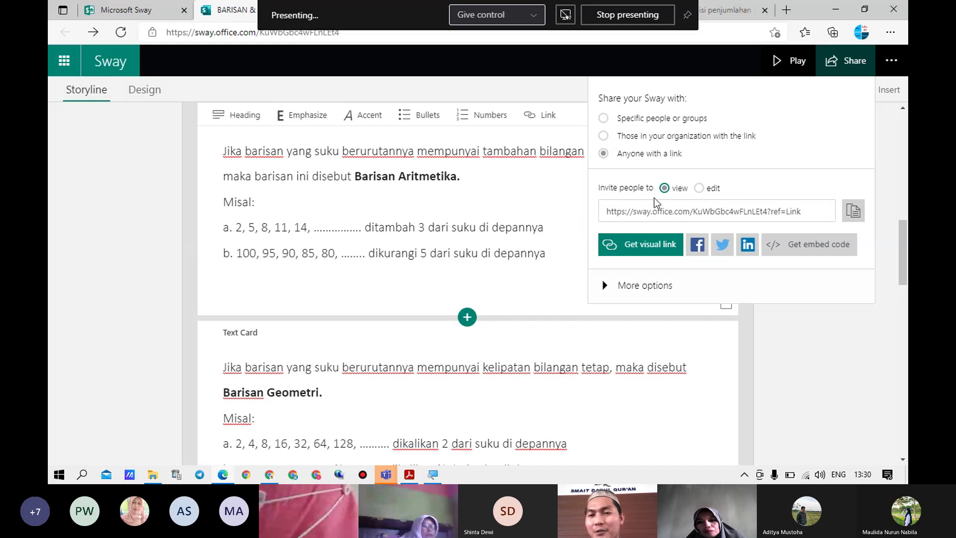
{"action": "left_click", "coordinate": [855, 214]}
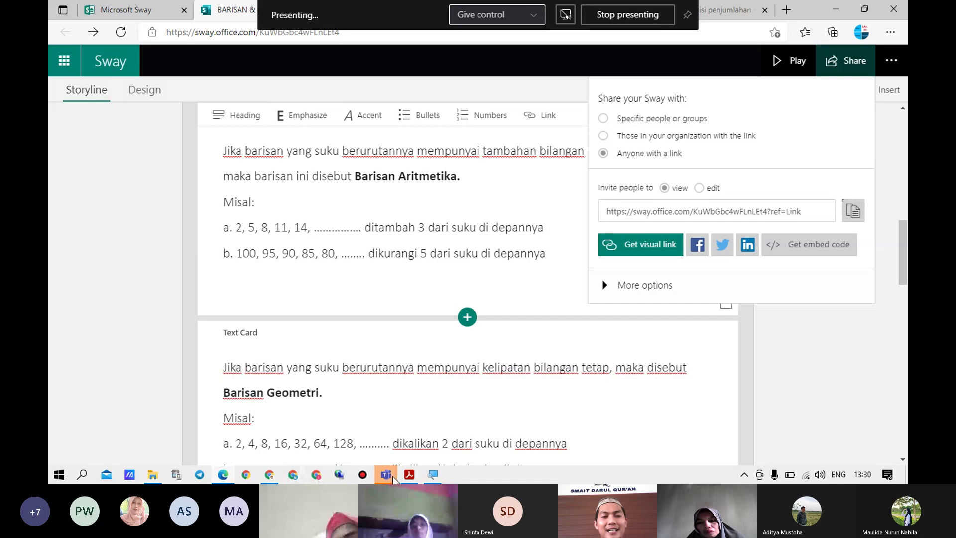
Bring Teams forward, go to the class Assignments, and expand the Returned group
{"action": "mouse_move", "coordinate": [393, 476]}
{"action": "left_click", "coordinate": [273, 429]}
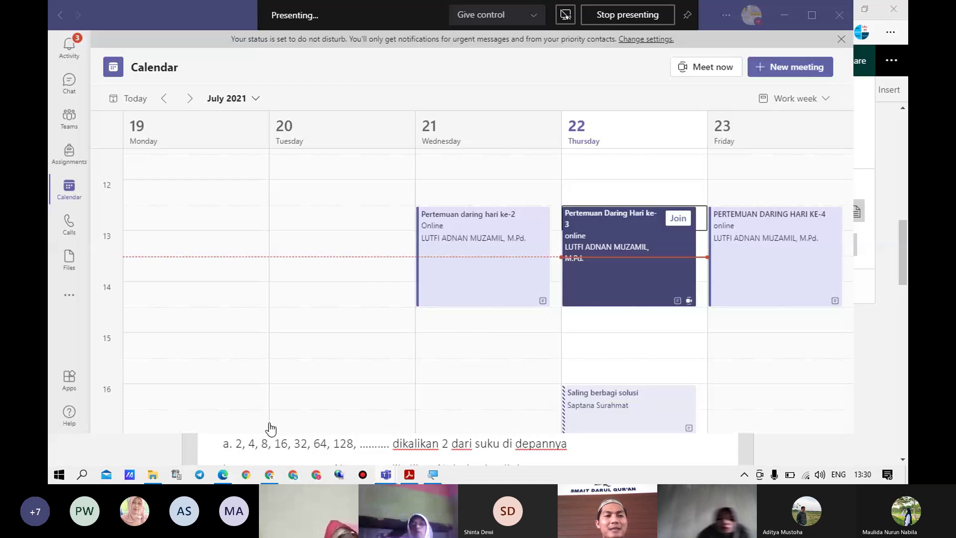
{"action": "left_click", "coordinate": [61, 159]}
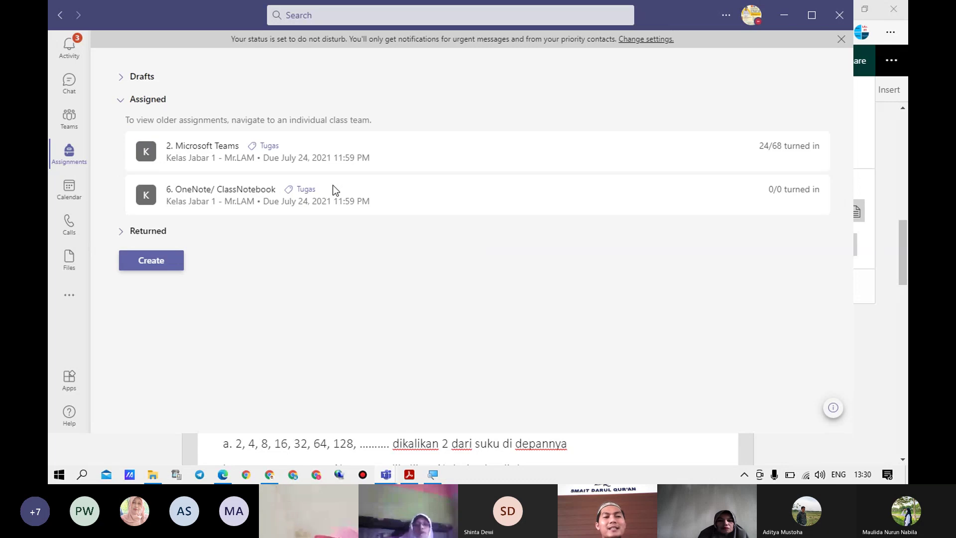
{"action": "left_click", "coordinate": [122, 234]}
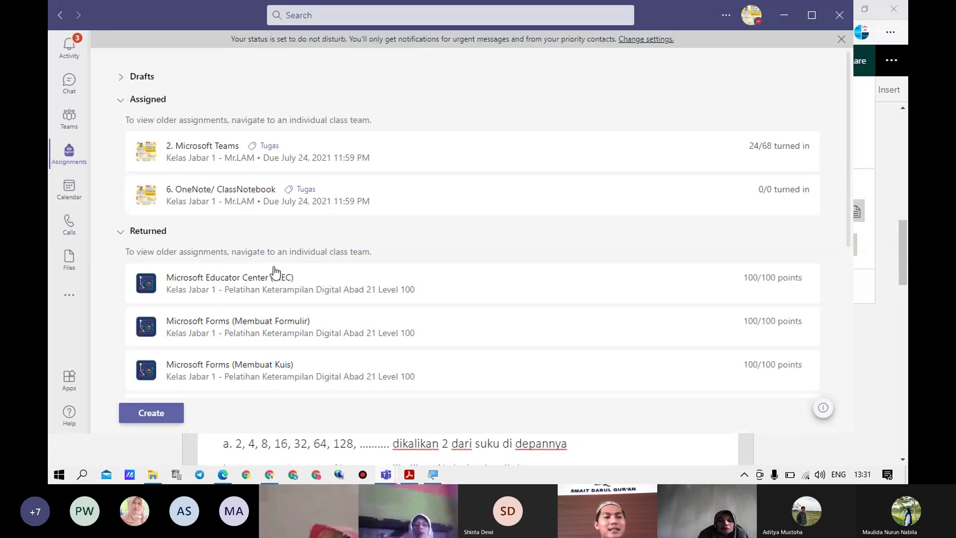
Check the '4. Microsoft Sway' assignment, go back to the list, and minimize Teams
{"action": "scroll", "coordinate": [209, 174], "scroll_direction": "down", "scroll_amount": 1}
{"action": "scroll", "coordinate": [184, 175], "scroll_direction": "down", "scroll_amount": 1}
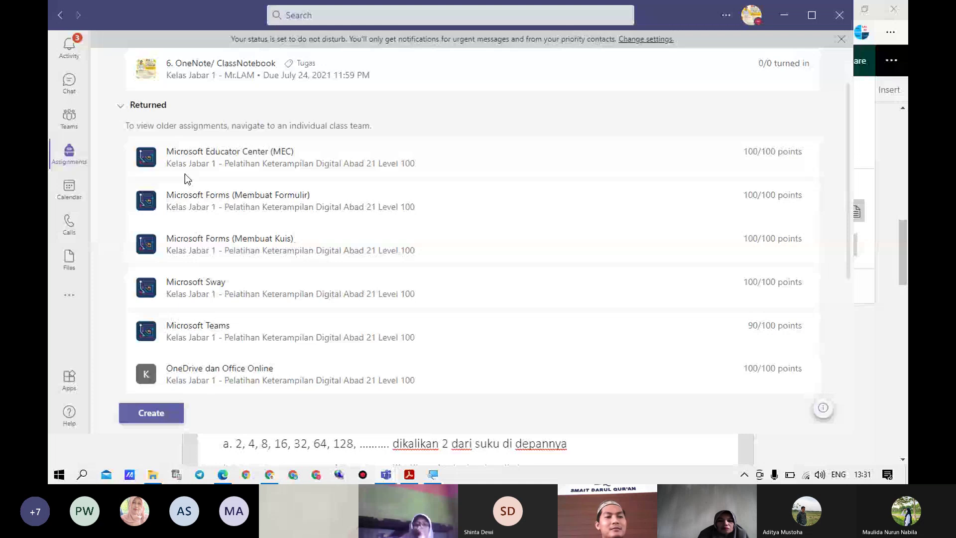
{"action": "scroll", "coordinate": [299, 305], "scroll_direction": "down", "scroll_amount": 4}
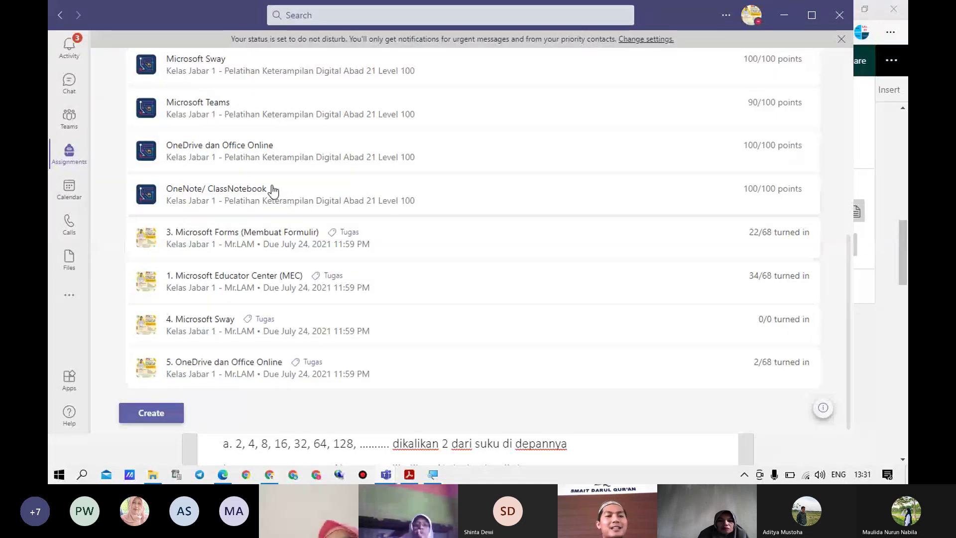
{"action": "left_click", "coordinate": [250, 332]}
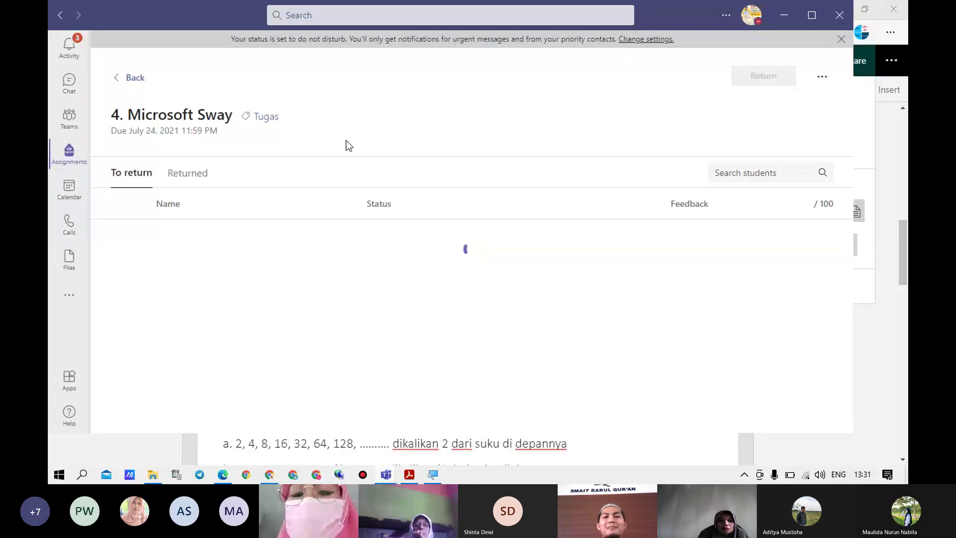
{"action": "left_click", "coordinate": [130, 83]}
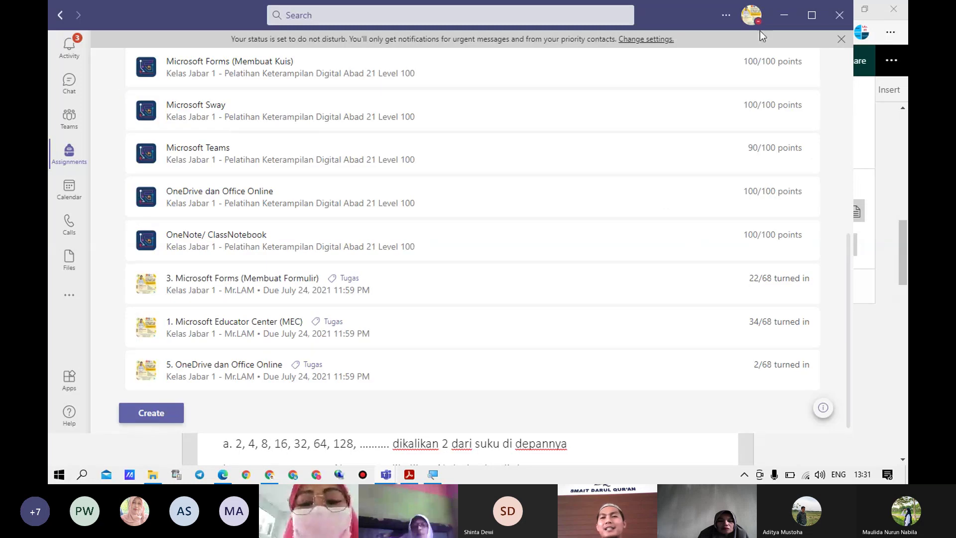
{"action": "left_click", "coordinate": [786, 19]}
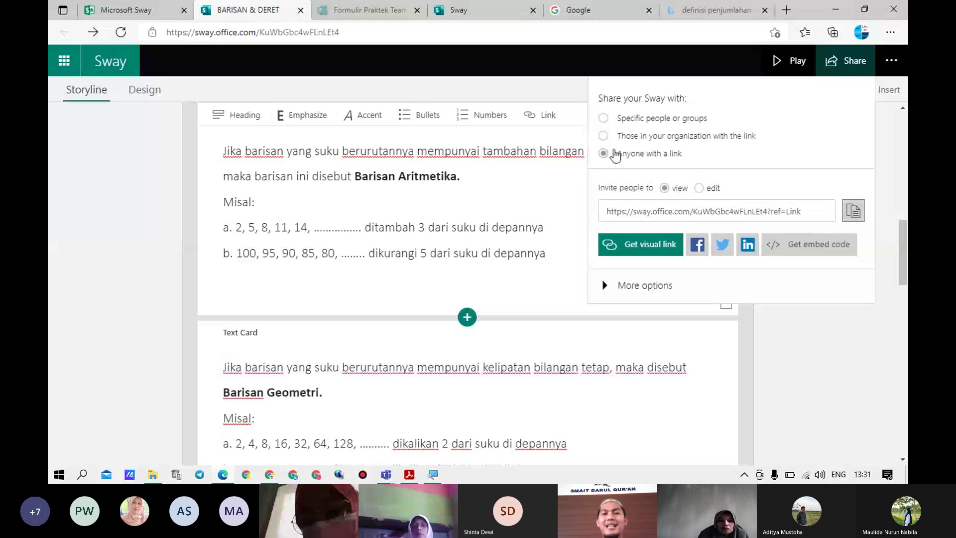
Close the Share panel and scroll the Storyline back to the BARISAN & DERET title card
{"action": "left_click", "coordinate": [563, 86]}
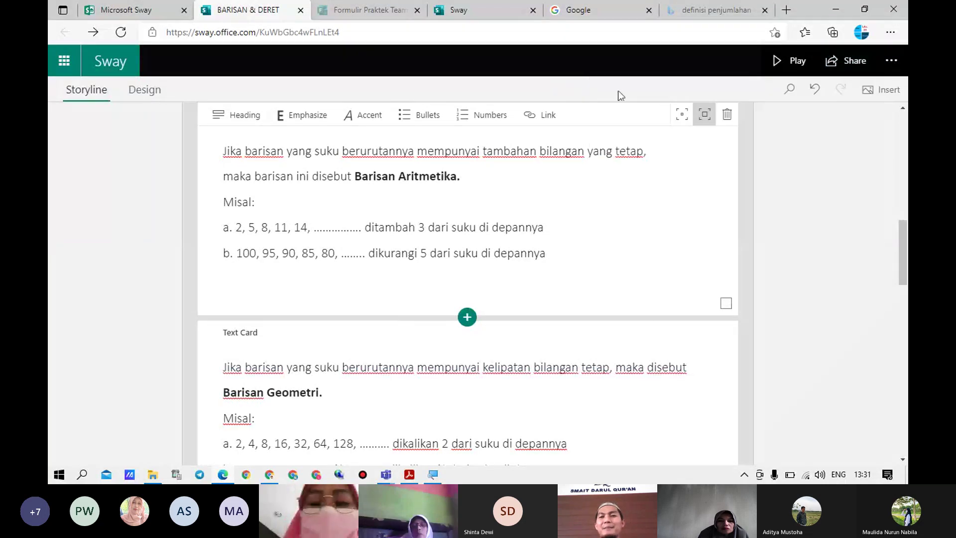
{"action": "scroll", "coordinate": [409, 231], "scroll_direction": "up", "scroll_amount": 10}
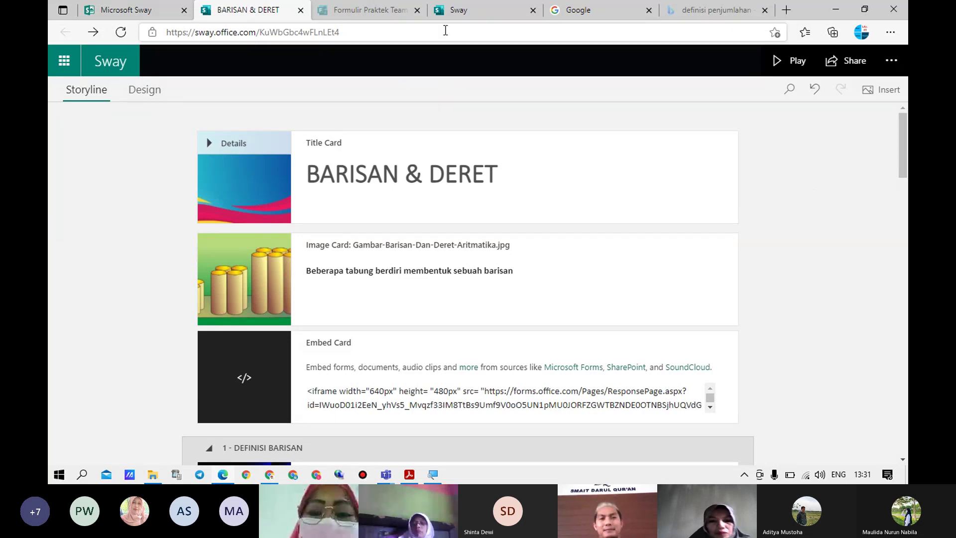
Minimize the browser and the DATA (D:) folder, then stop screen sharing in the Teams meeting
{"action": "left_click", "coordinate": [845, 9]}
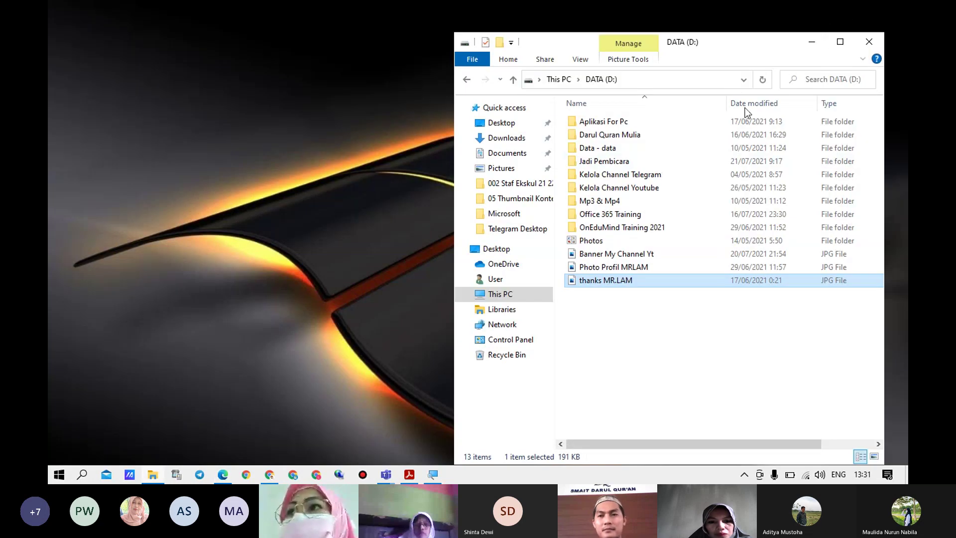
{"action": "left_click", "coordinate": [812, 43]}
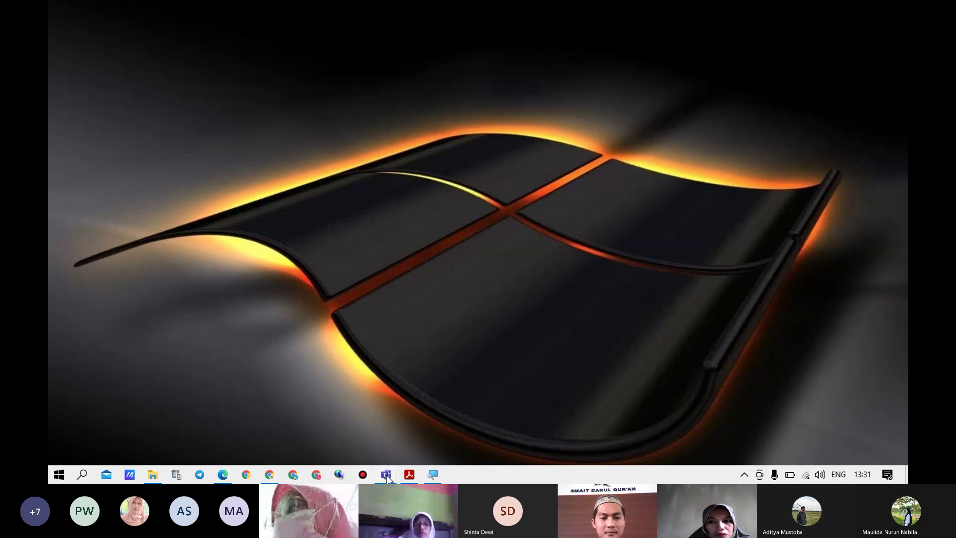
{"action": "mouse_move", "coordinate": [387, 476]}
{"action": "left_click", "coordinate": [411, 386]}
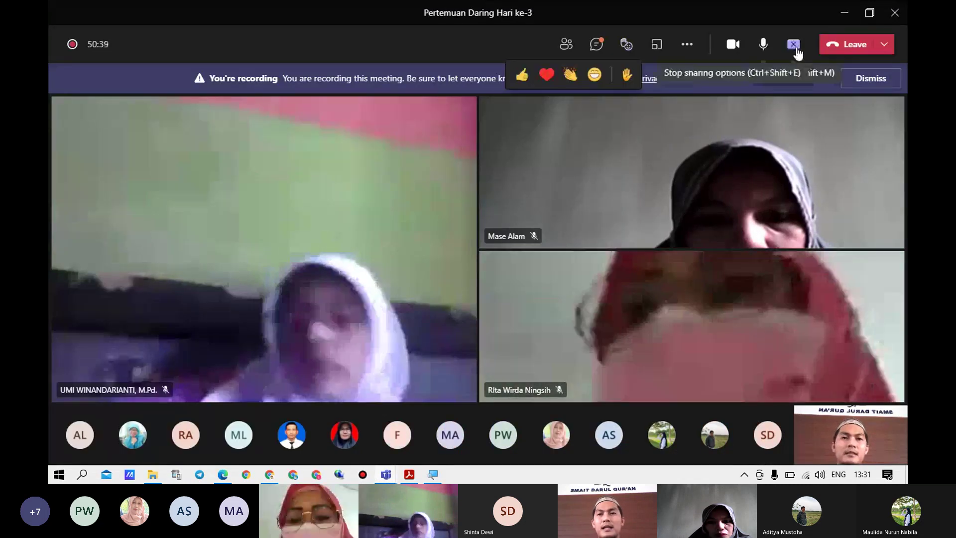
{"action": "left_click", "coordinate": [794, 45]}
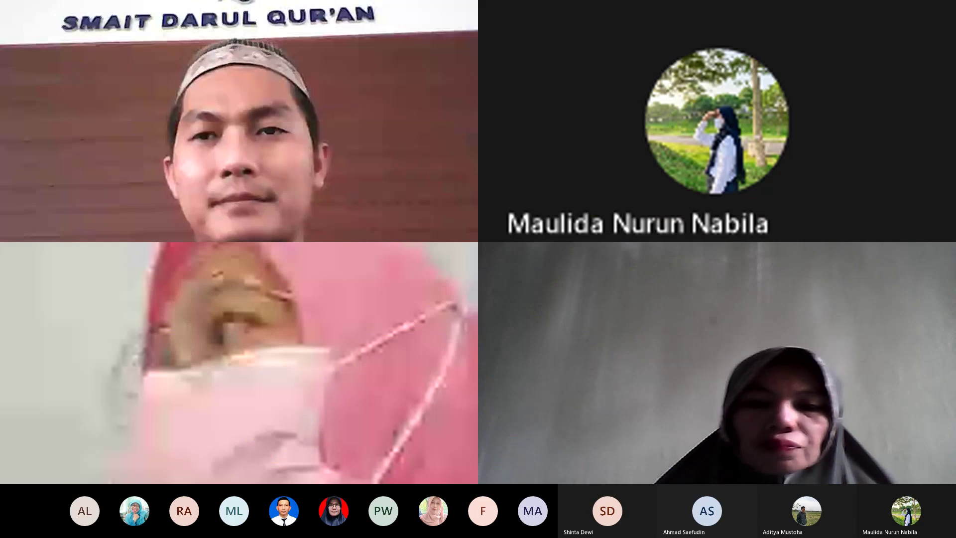
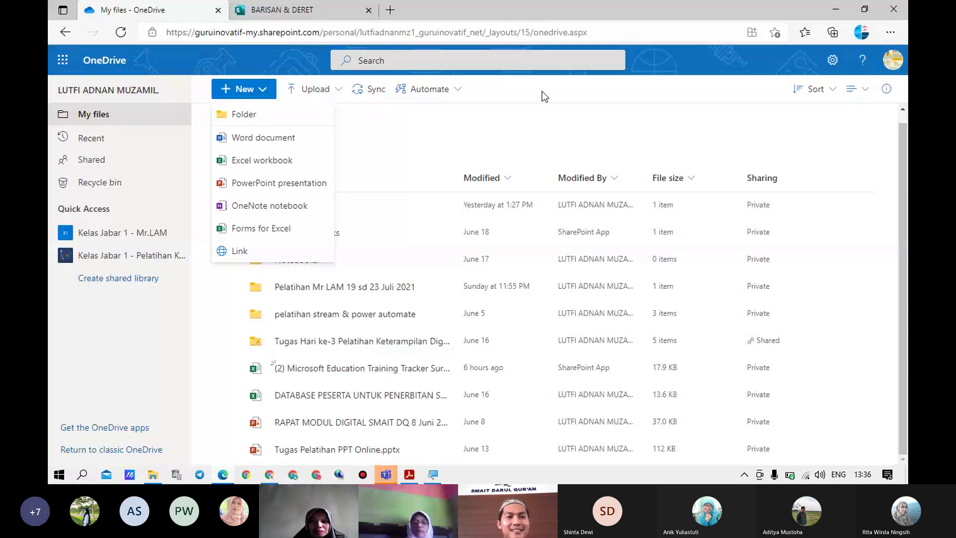
Dismiss the New menu, the app launcher and the Start menu, leaving OneDrive's My files listing
{"action": "left_click", "coordinate": [542, 91]}
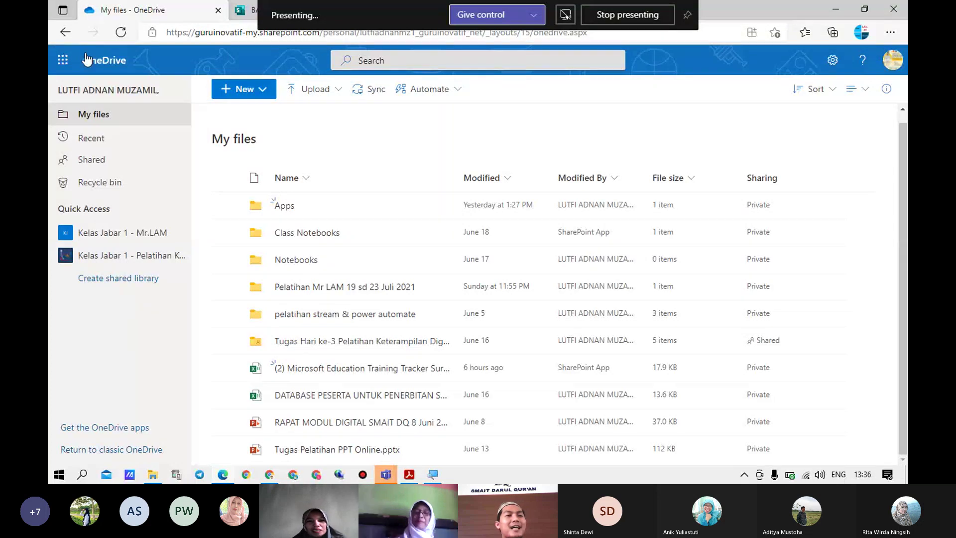
{"action": "left_click", "coordinate": [63, 64]}
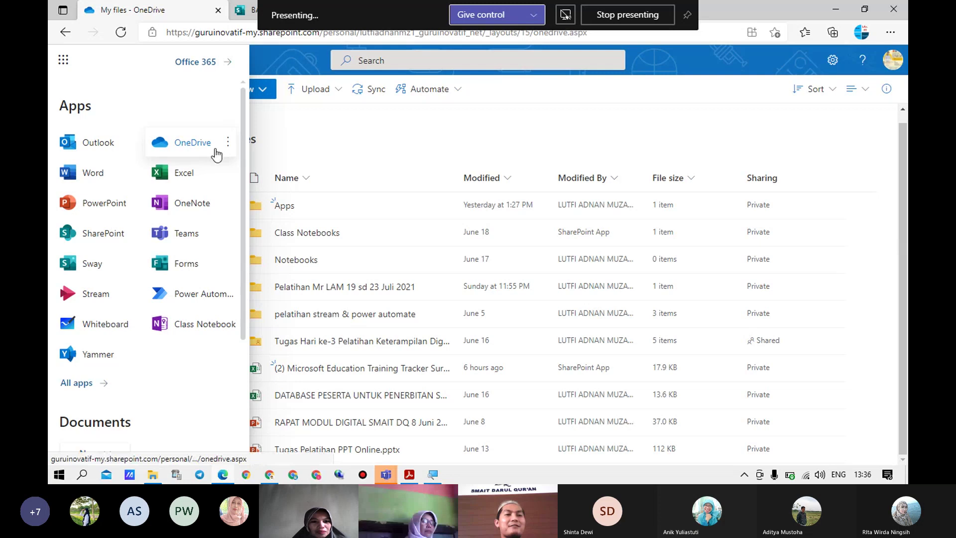
{"action": "left_click", "coordinate": [315, 121]}
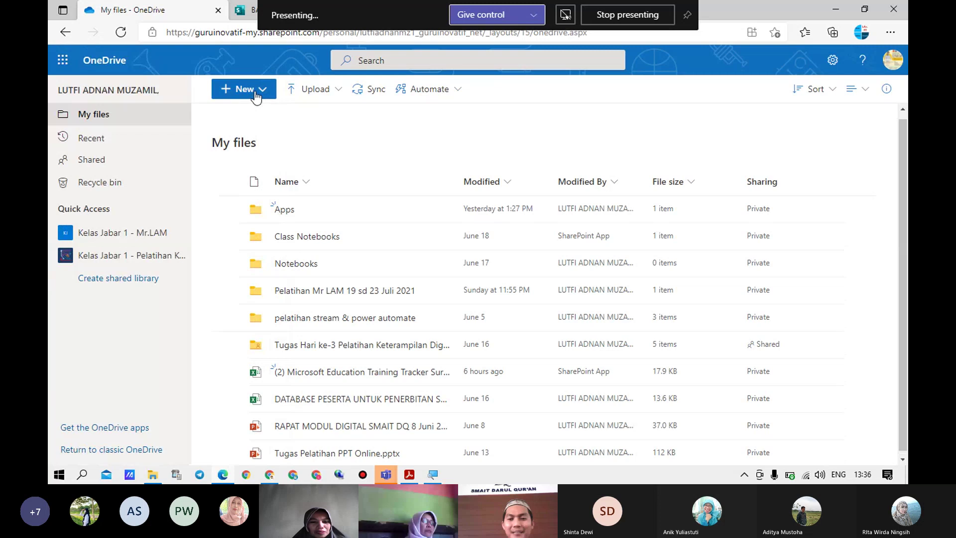
{"action": "key", "text": "super"}
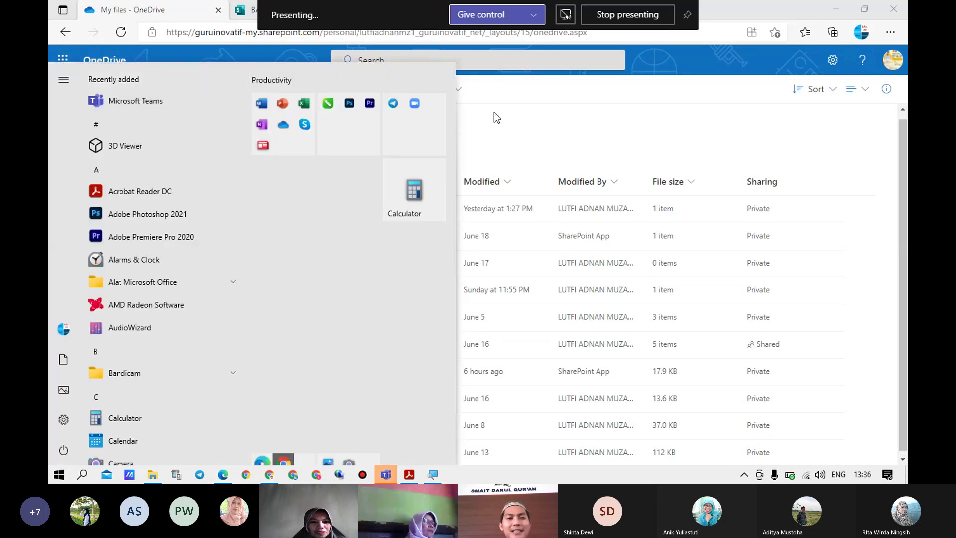
{"action": "left_click", "coordinate": [495, 116]}
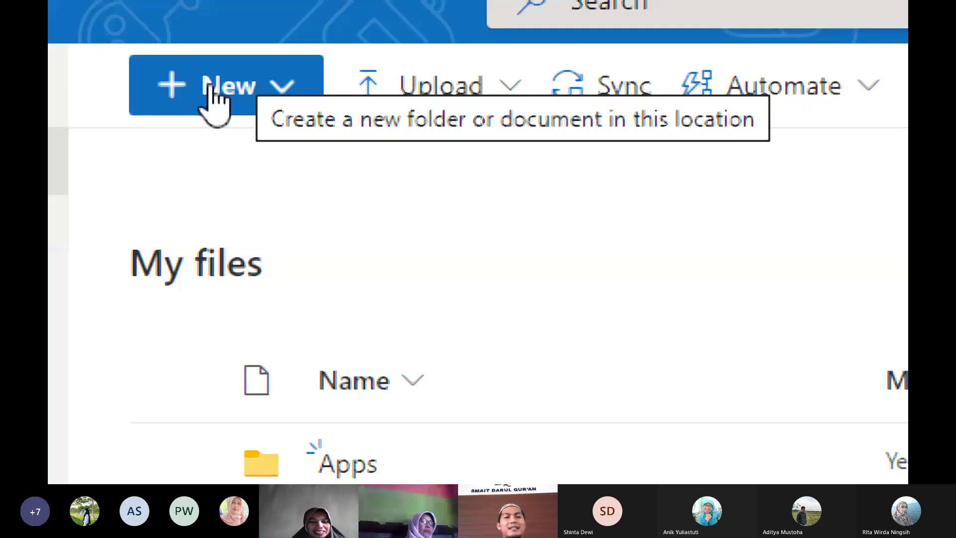
Check the training matrix PDF, then create a new folder named 'Folder Uji Coba' in My files
{"action": "left_click", "coordinate": [215, 99]}
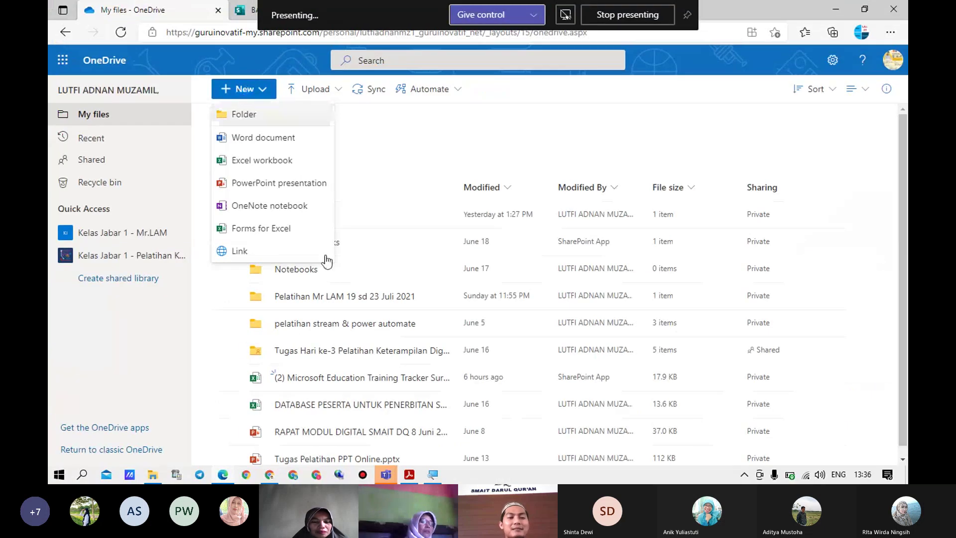
{"action": "left_click", "coordinate": [410, 476]}
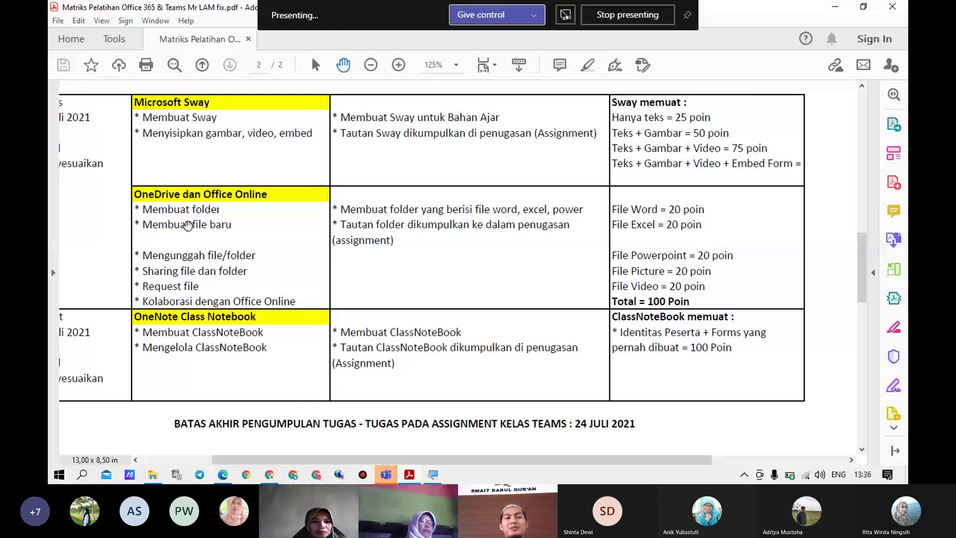
{"action": "left_click", "coordinate": [837, 9]}
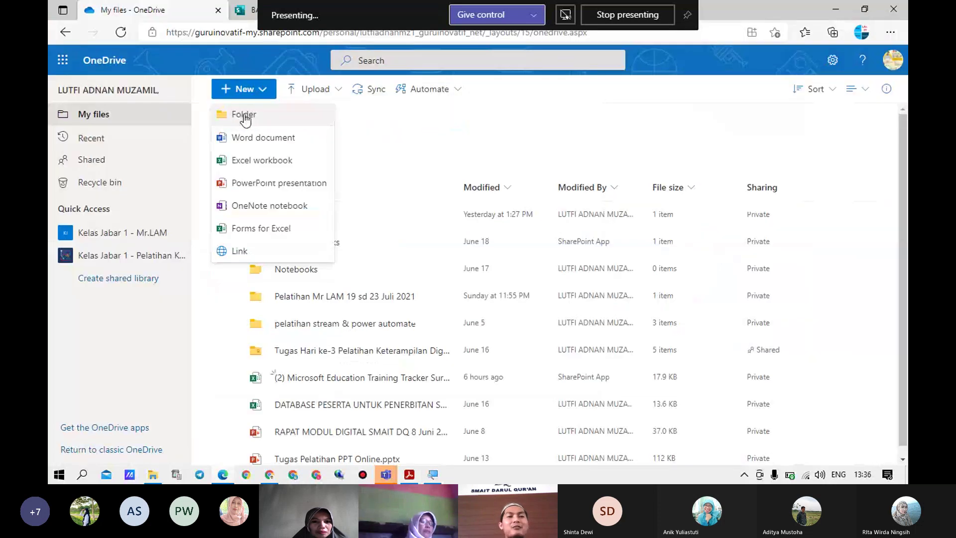
{"action": "left_click", "coordinate": [244, 116]}
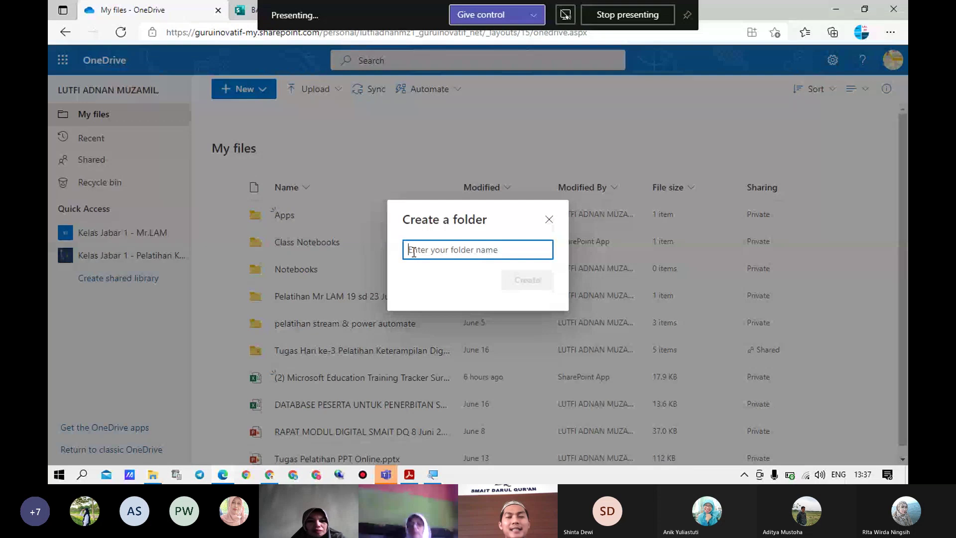
{"action": "type", "text": "Fol"}
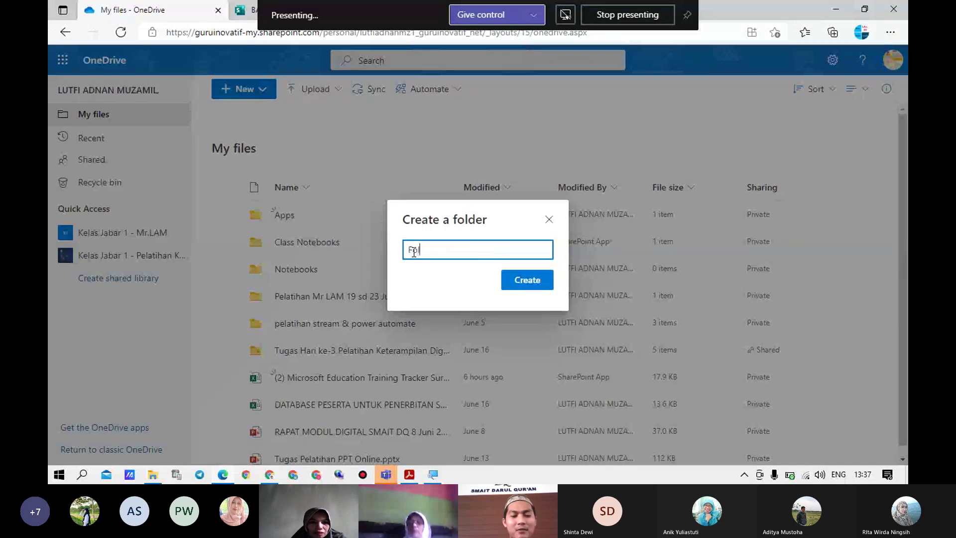
{"action": "type", "text": "der U"}
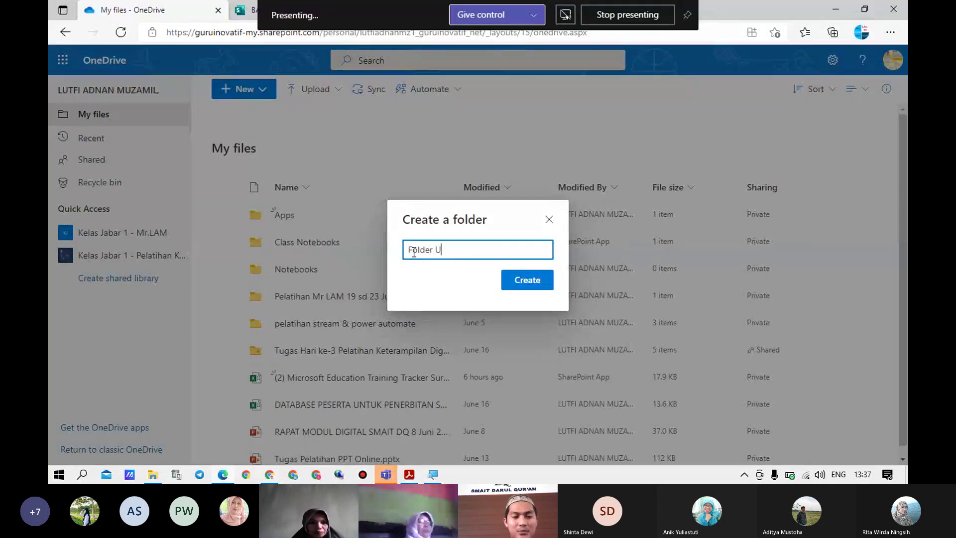
{"action": "type", "text": "ji Coba"}
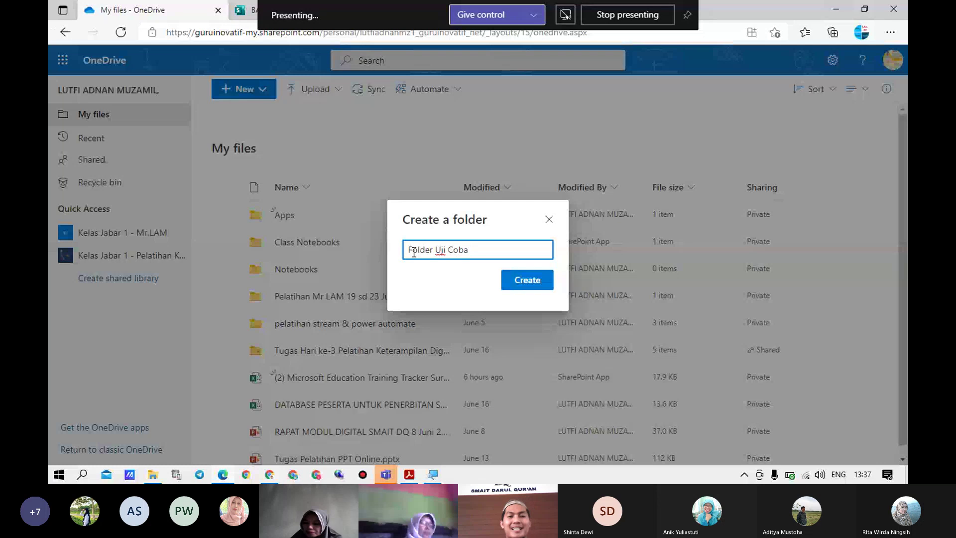
{"action": "left_click", "coordinate": [521, 287]}
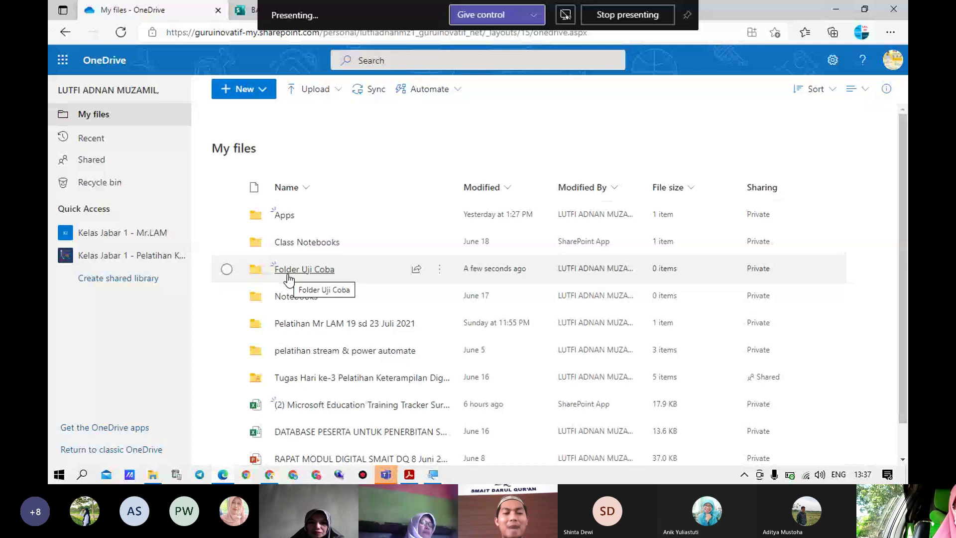
Glance at the training matrix PDF, then return to the empty Folder Uji Coba
{"action": "left_click", "coordinate": [408, 475]}
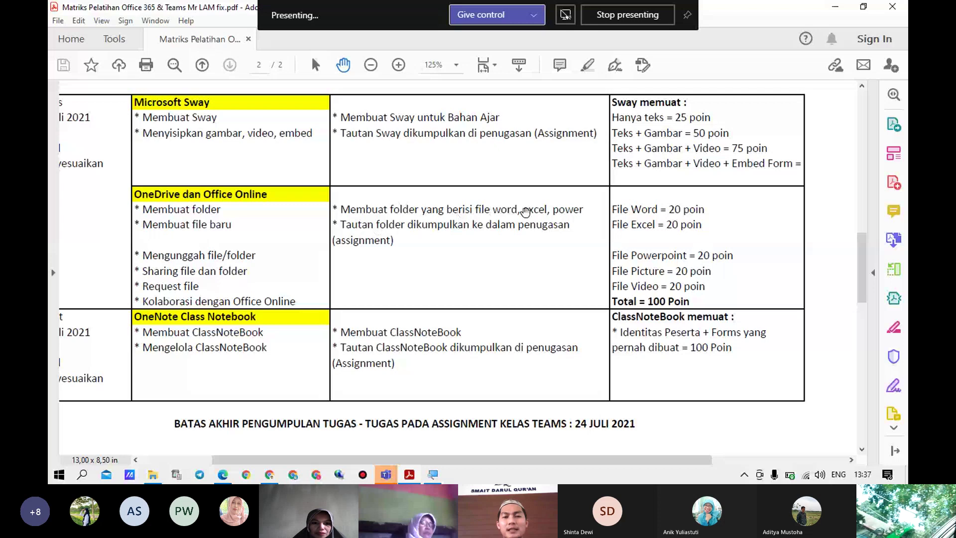
{"action": "left_click", "coordinate": [832, 7]}
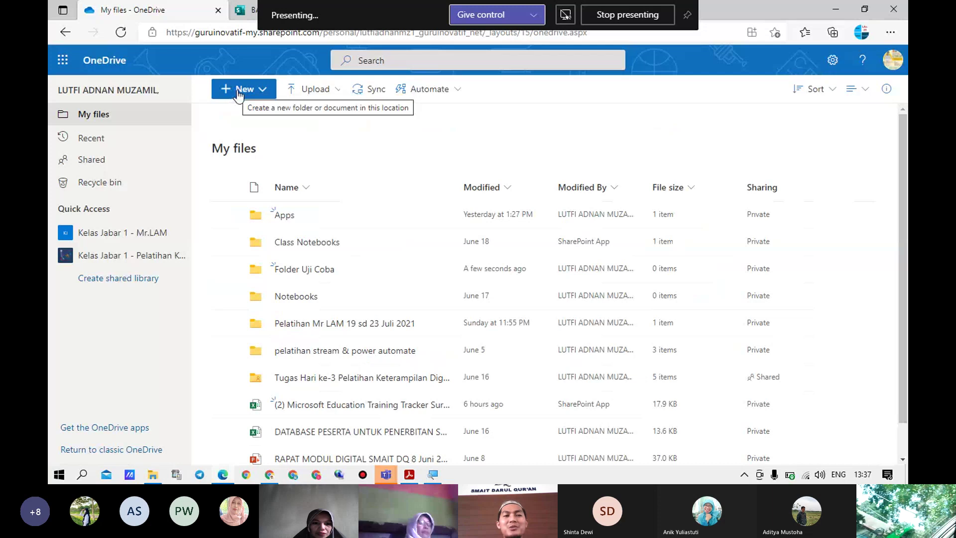
{"action": "left_click", "coordinate": [262, 94]}
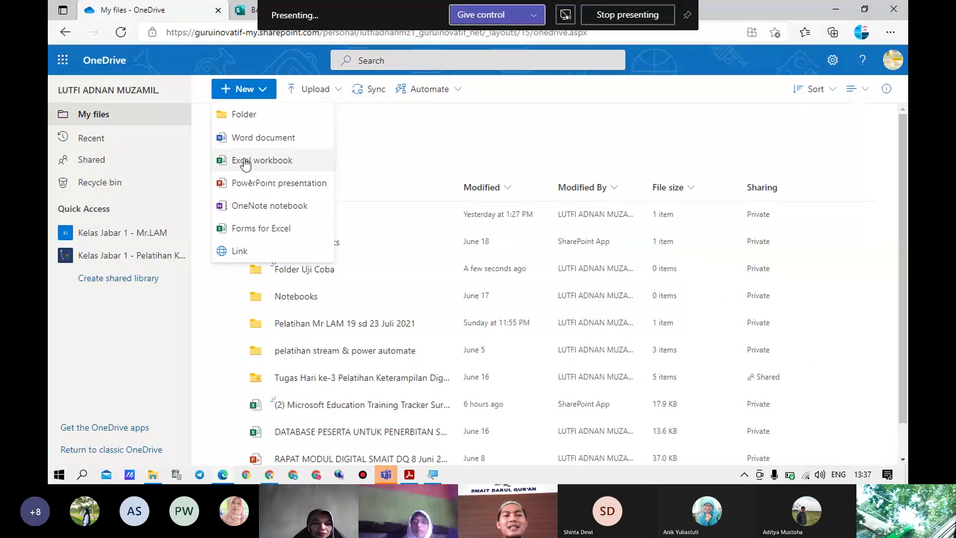
{"action": "left_click", "coordinate": [551, 113]}
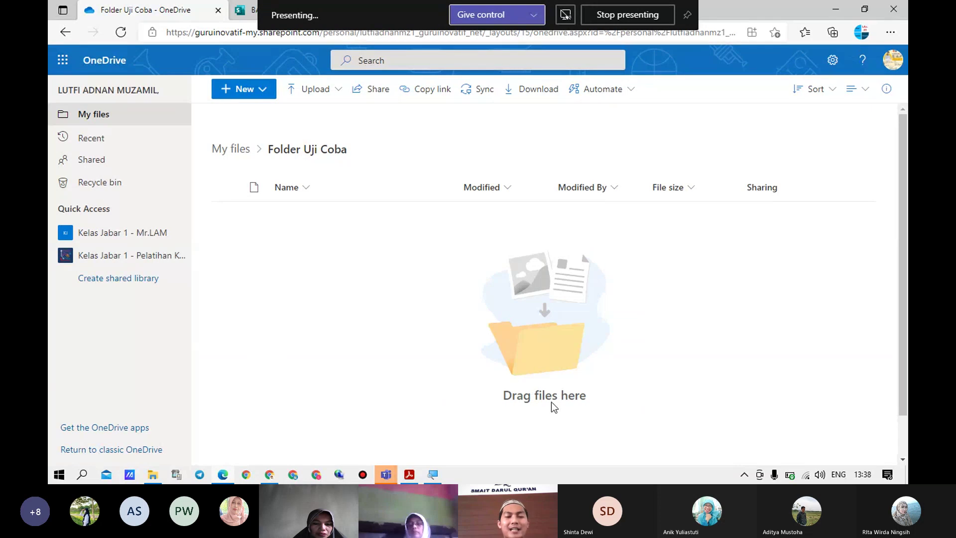
{"action": "mouse_move", "coordinate": [223, 474]}
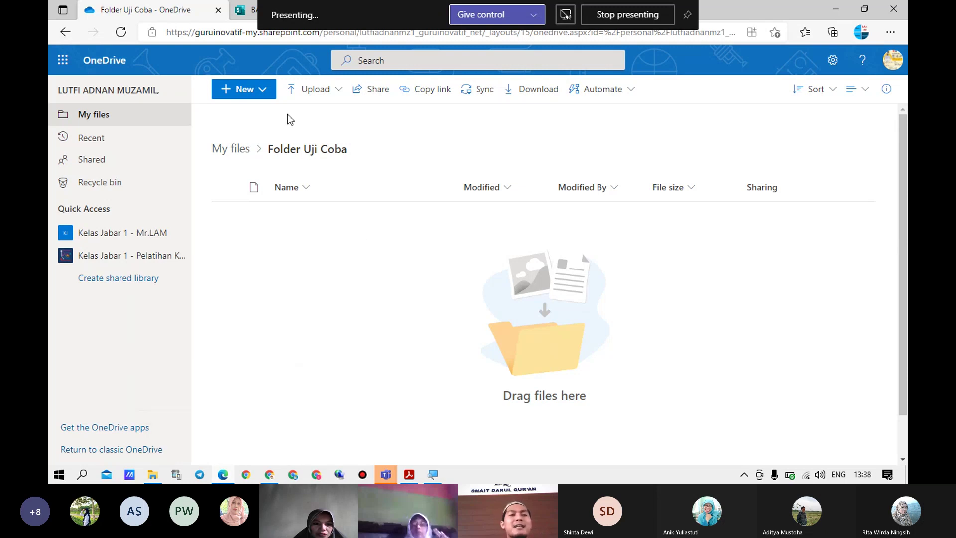
Create a new Word document in Folder Uji Coba with a 'Nama :' line and an 'Akun :' line
{"action": "left_click", "coordinate": [264, 93]}
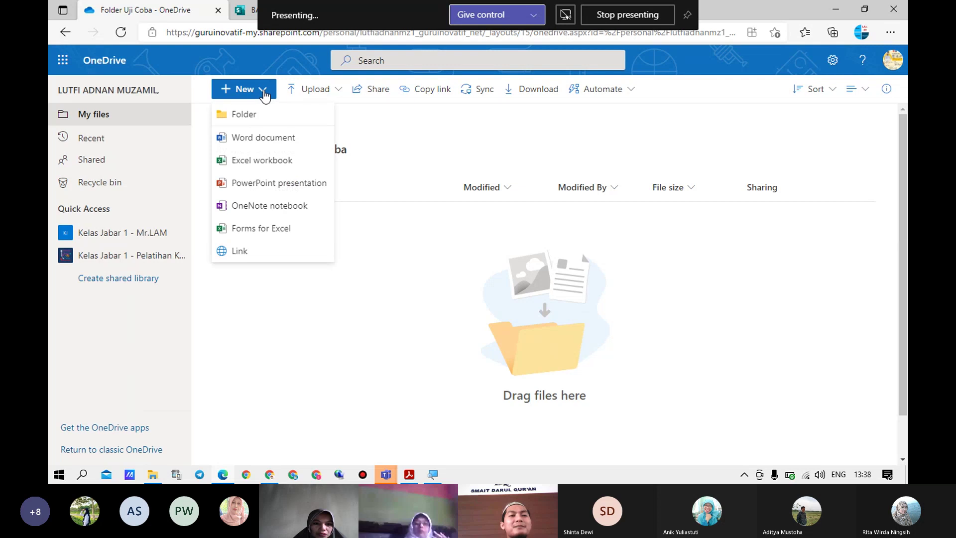
{"action": "left_click", "coordinate": [238, 139]}
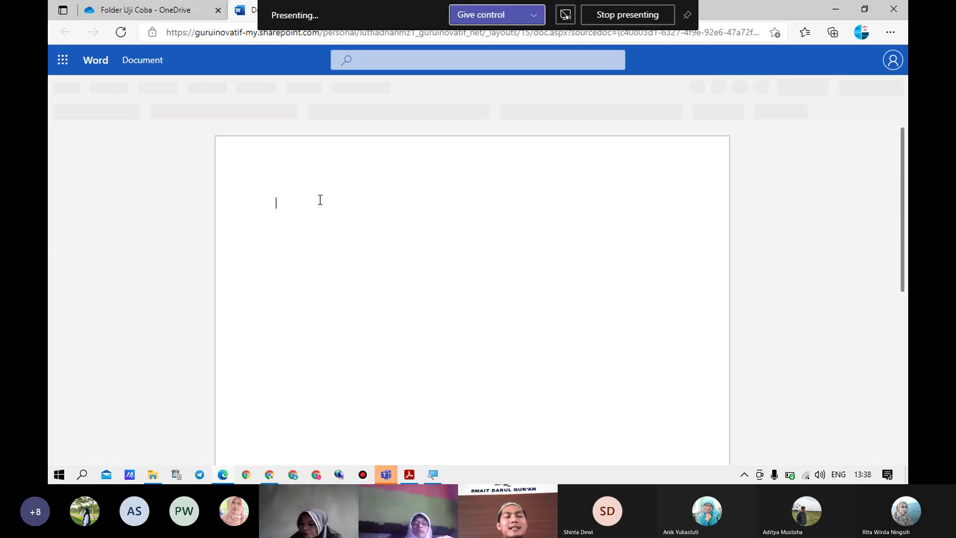
{"action": "type", "text": "Nama"}
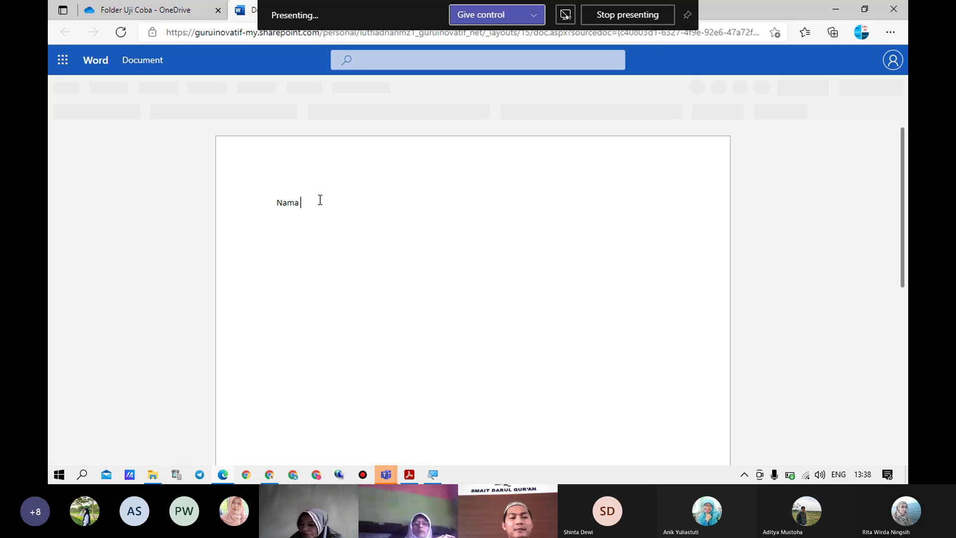
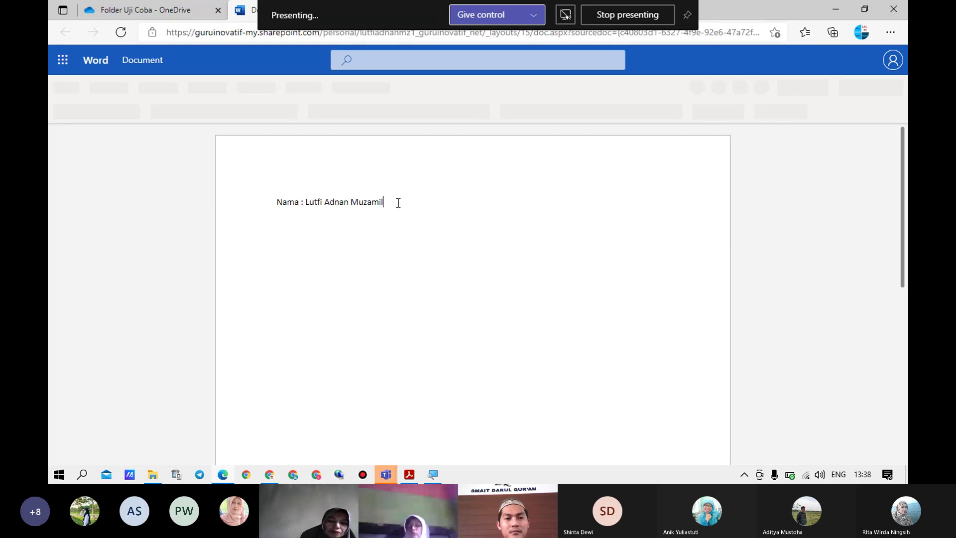
{"action": "key", "text": "Return"}
{"action": "type", "text": "Ak"}
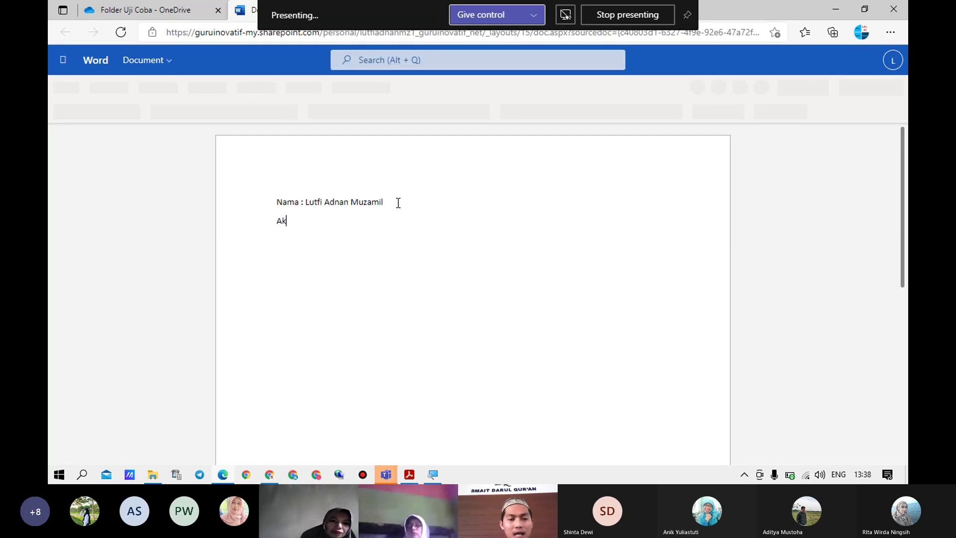
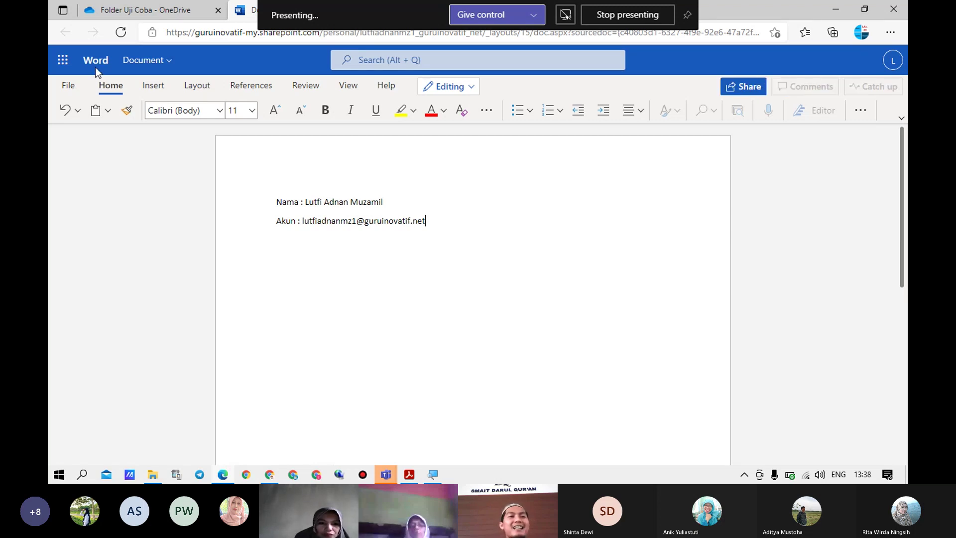
Rename the document from Document to 'File Word', then restore the browser window to a smaller size
{"action": "left_click", "coordinate": [156, 64]}
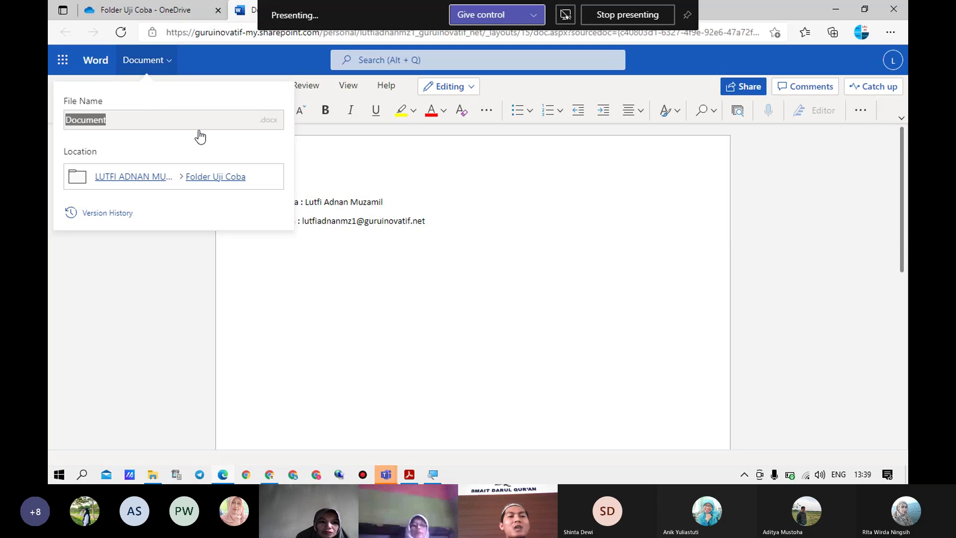
{"action": "left_click", "coordinate": [459, 183]}
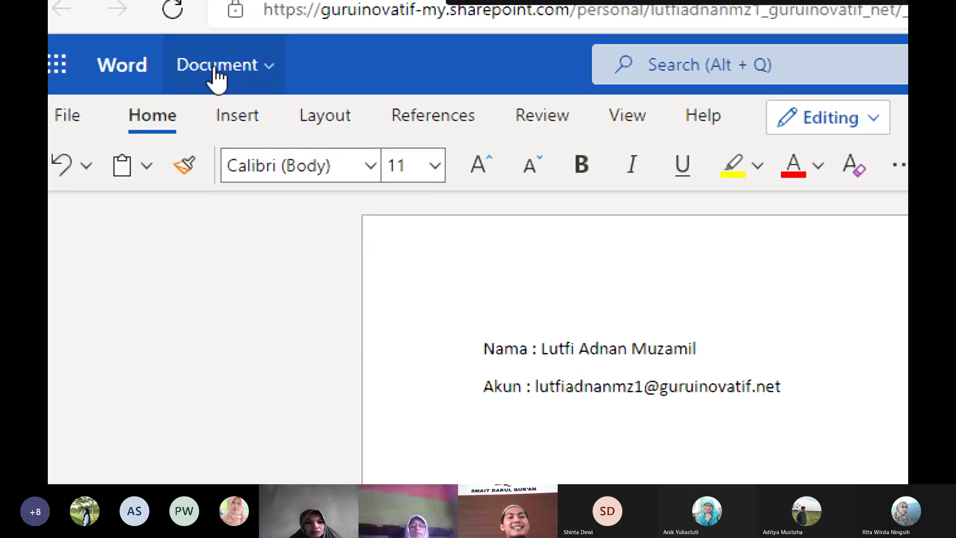
{"action": "left_click", "coordinate": [215, 70]}
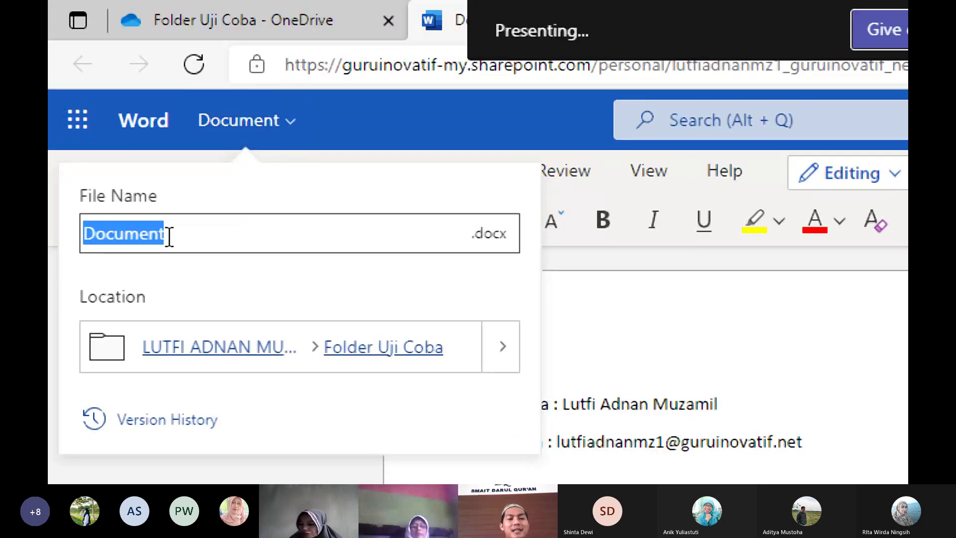
{"action": "type", "text": "File WOe"}
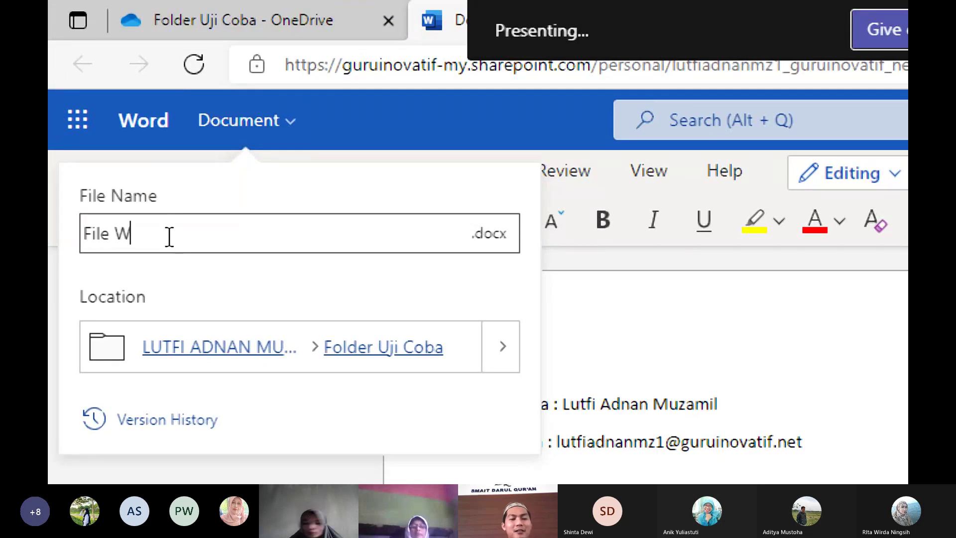
{"action": "key", "text": "BackSpace"}
{"action": "key", "text": "BackSpace"}
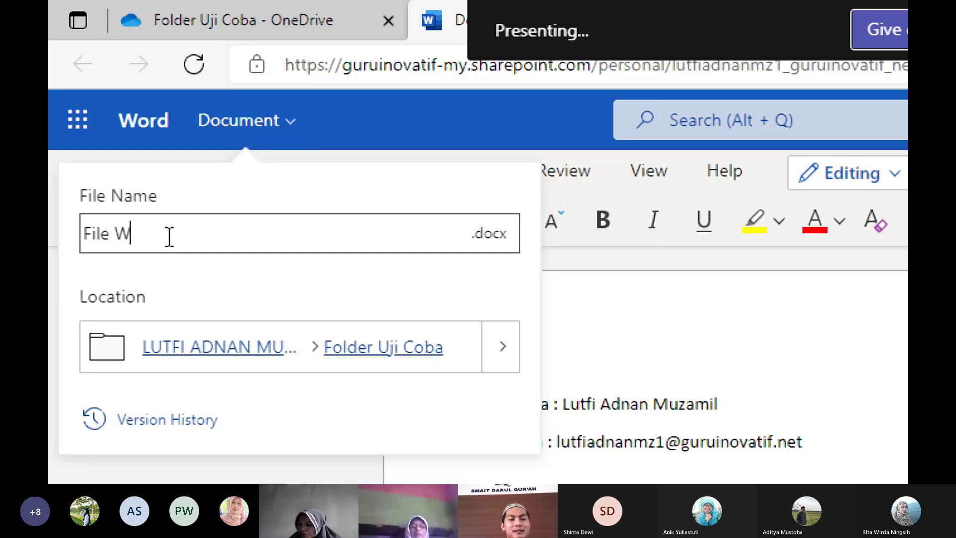
{"action": "type", "text": "ord"}
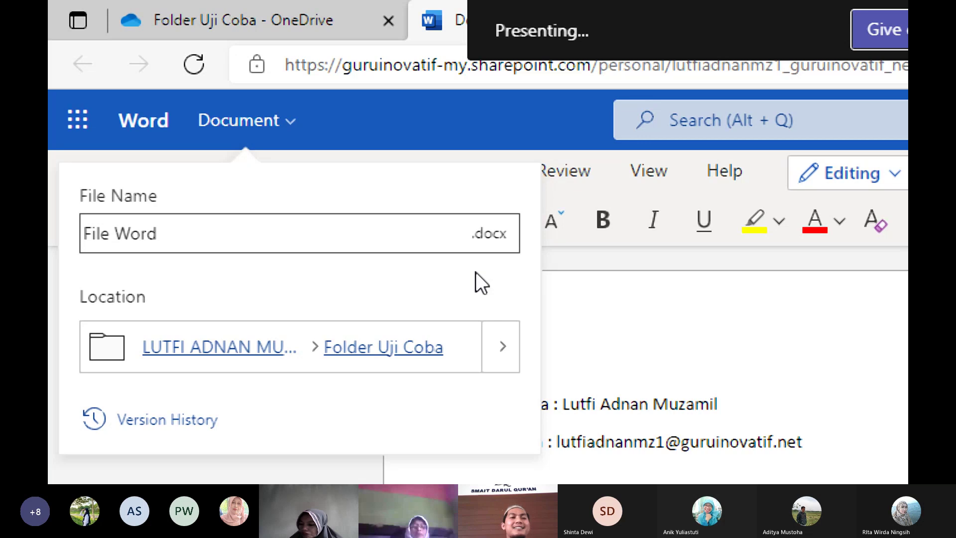
{"action": "key", "text": "Return"}
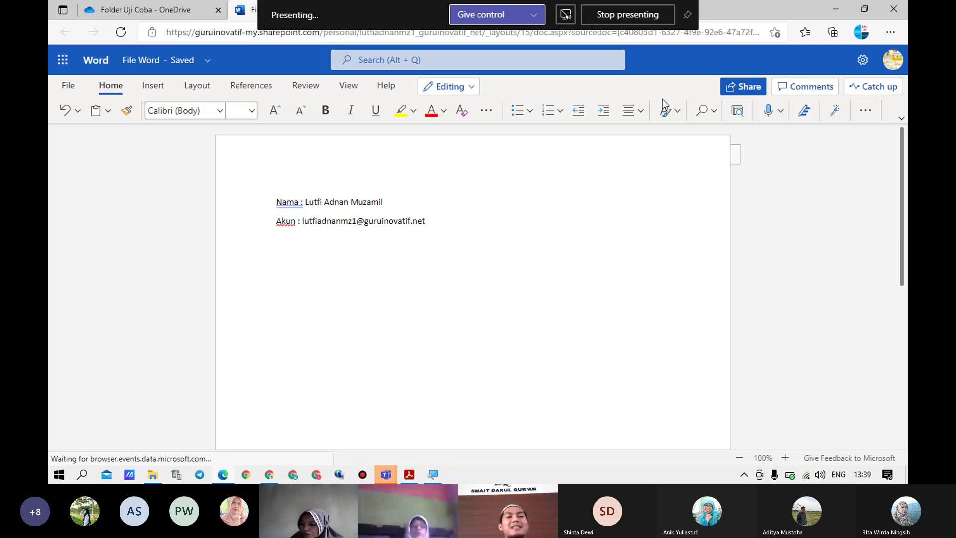
{"action": "double_click", "coordinate": [815, 1]}
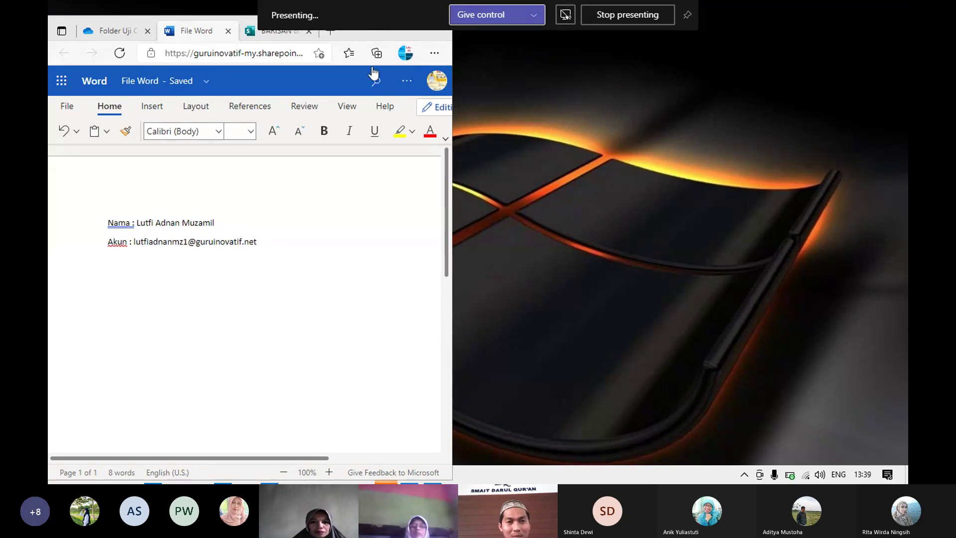
Widen and heighten the browser window back to nearly full screen
{"action": "left_click_drag", "start_coordinate": [455, 90], "coordinate": [656, 102]}
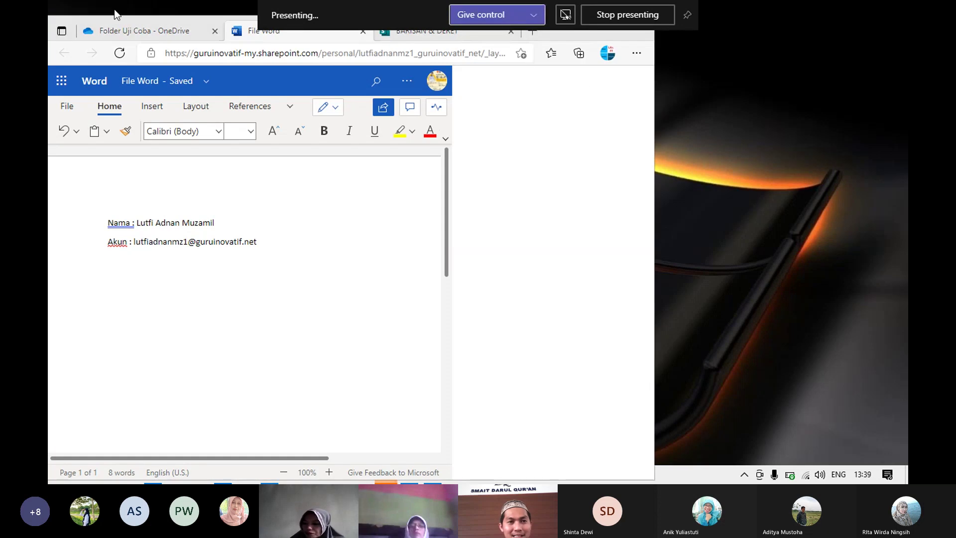
{"action": "left_click_drag", "start_coordinate": [148, 18], "coordinate": [156, 60]}
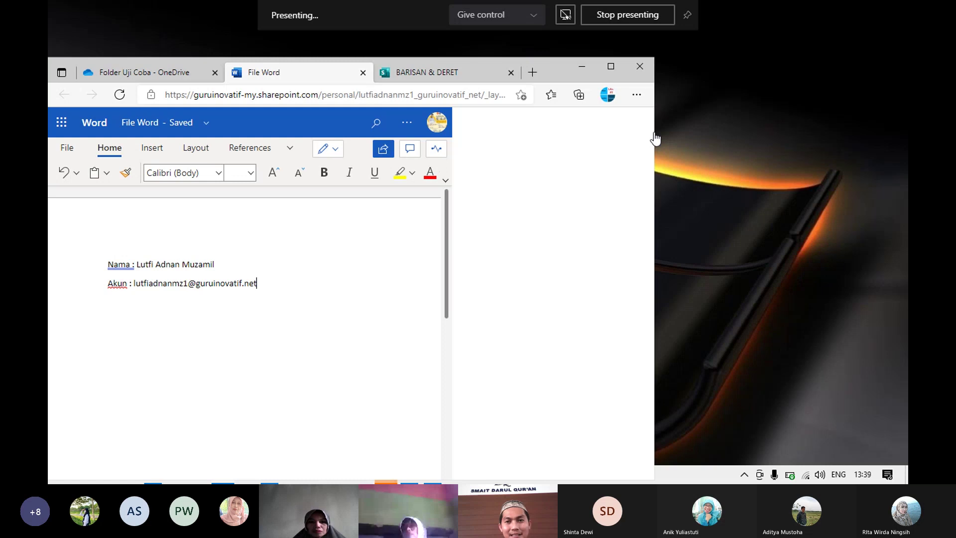
{"action": "left_click_drag", "start_coordinate": [655, 141], "coordinate": [904, 149]}
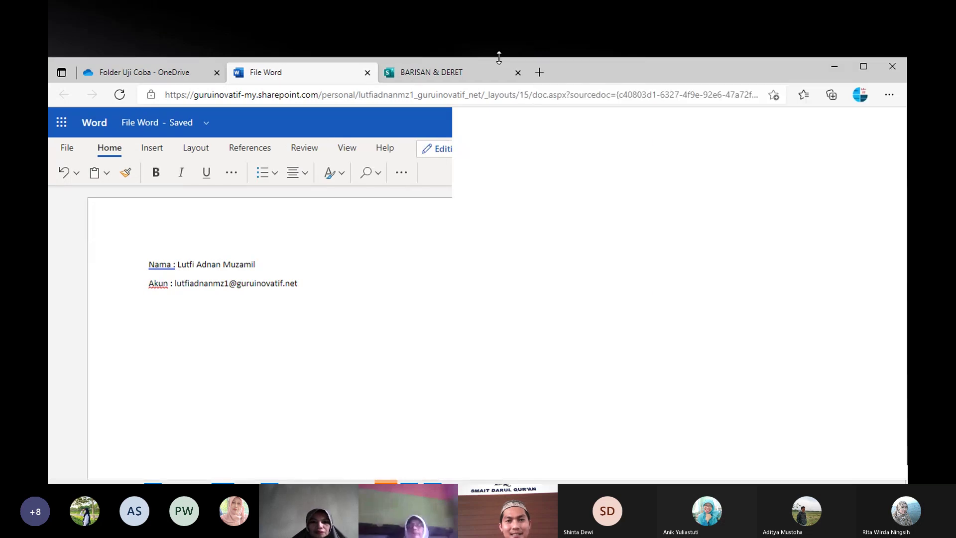
{"action": "left_click_drag", "start_coordinate": [500, 57], "coordinate": [493, 41]}
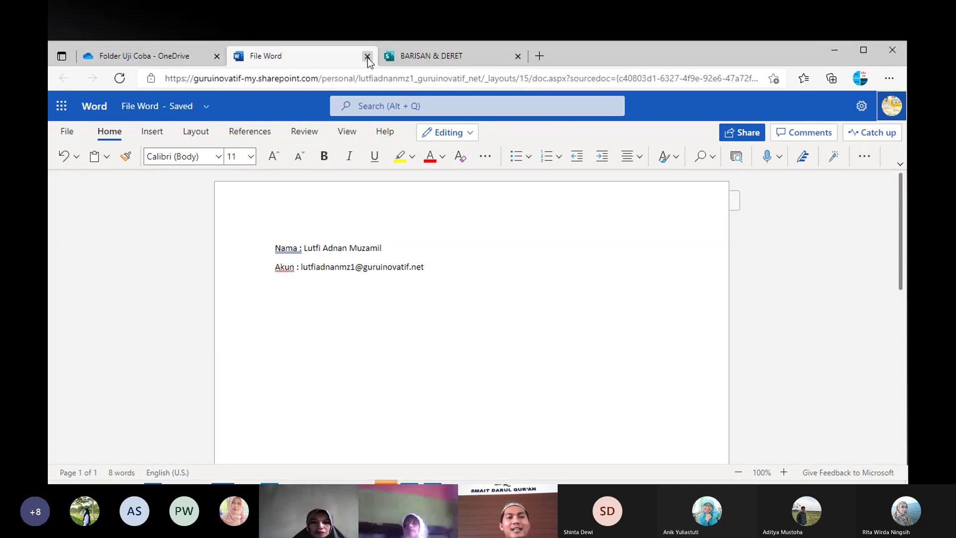
Close File Word, maximize the browser, and bring up the Upload options in Folder Uji Coba
{"action": "left_click", "coordinate": [367, 57]}
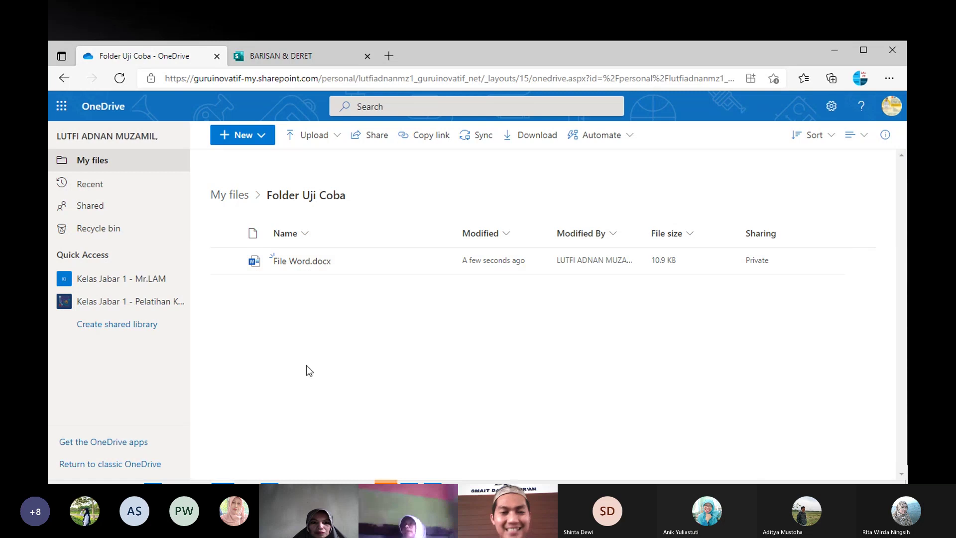
{"action": "left_click", "coordinate": [263, 140]}
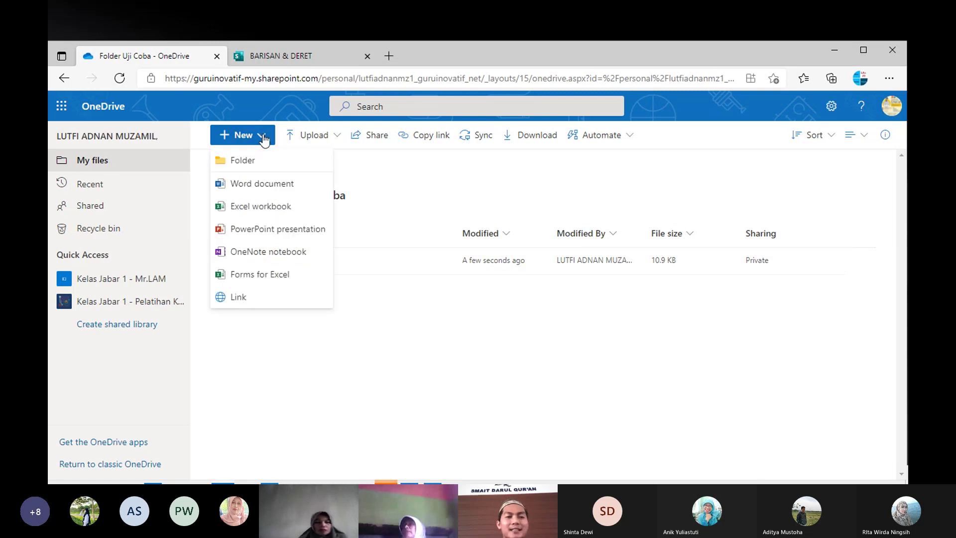
{"action": "left_click", "coordinate": [322, 386]}
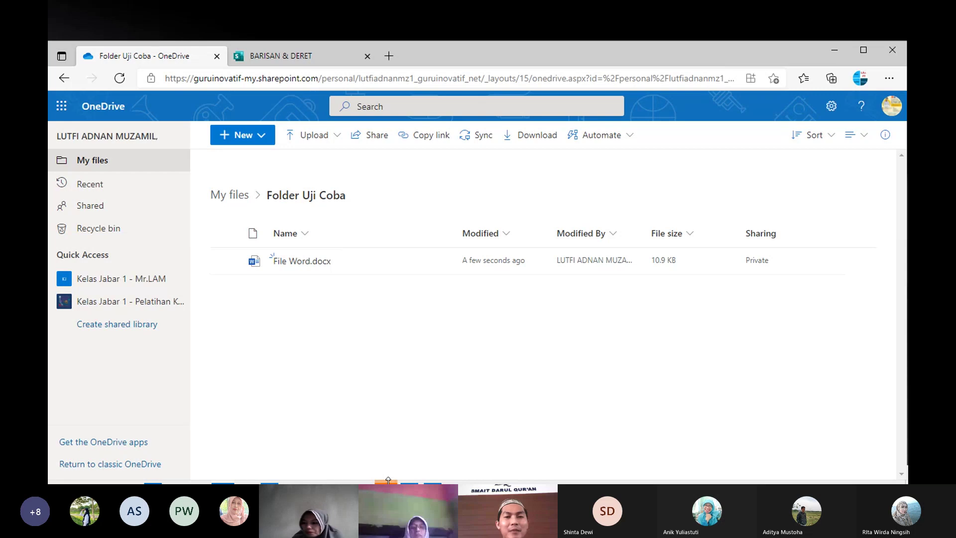
{"action": "left_click", "coordinate": [867, 56]}
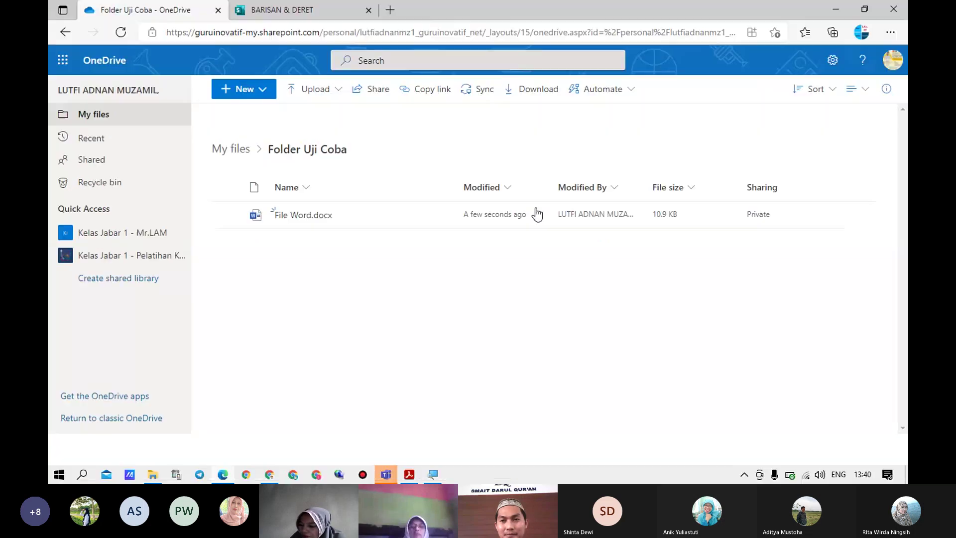
{"action": "left_click", "coordinate": [410, 475]}
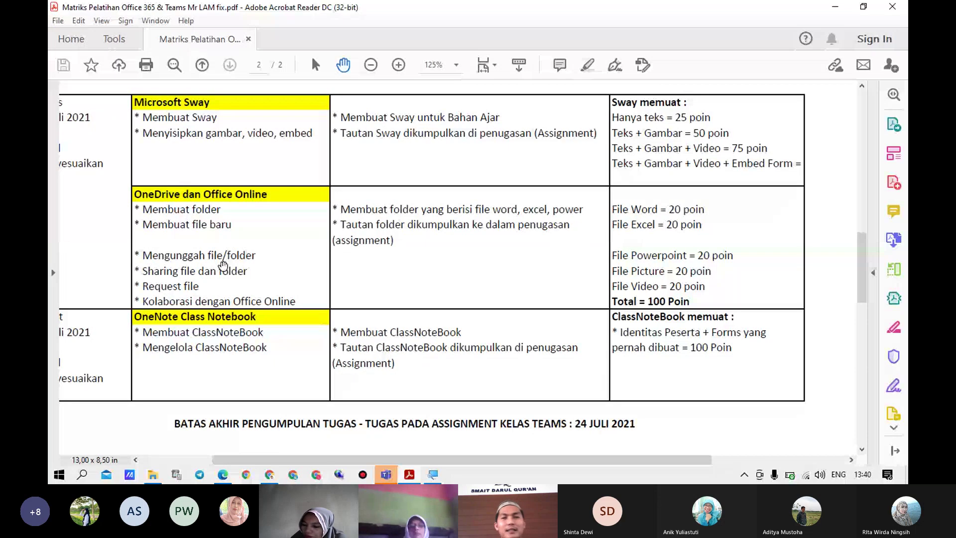
{"action": "left_click", "coordinate": [837, 8]}
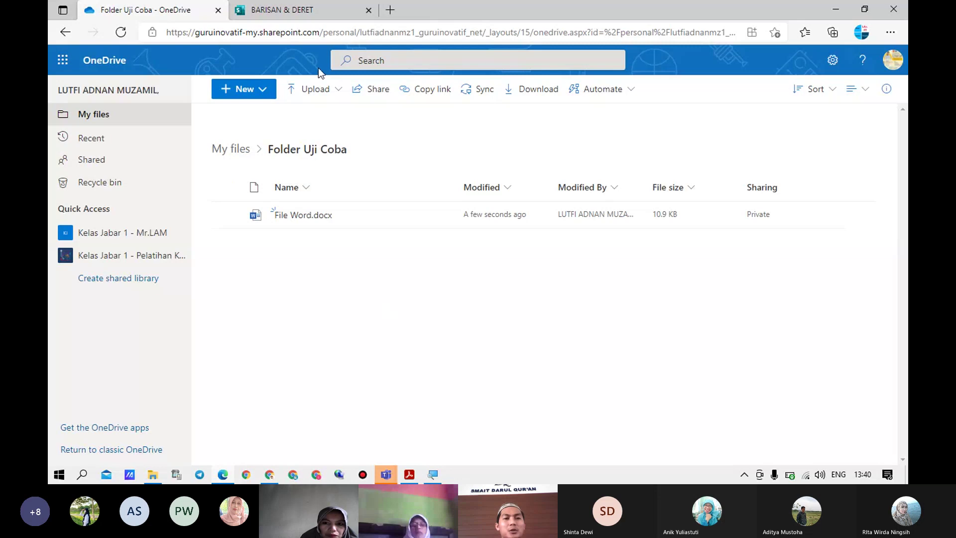
{"action": "left_click", "coordinate": [341, 94]}
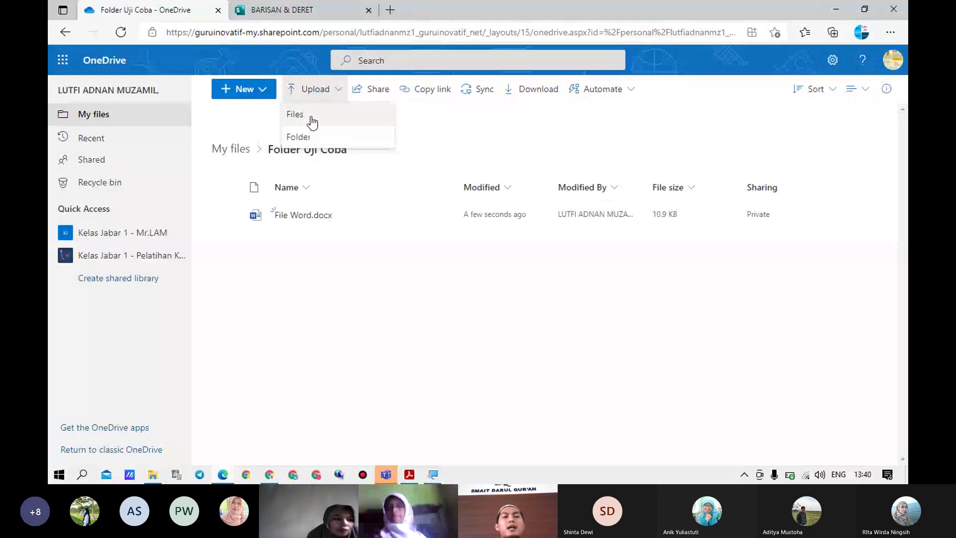
Upload 'Pembagian Kelompok Peserta Mr LAM.xlsx' from the Microsoft folder into Folder Uji Coba
{"action": "left_click", "coordinate": [311, 118]}
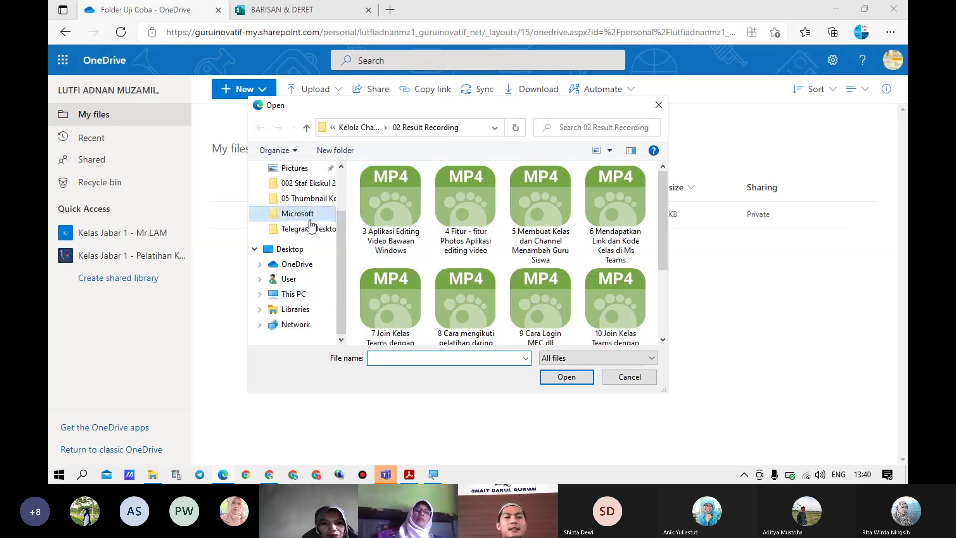
{"action": "left_click", "coordinate": [308, 216]}
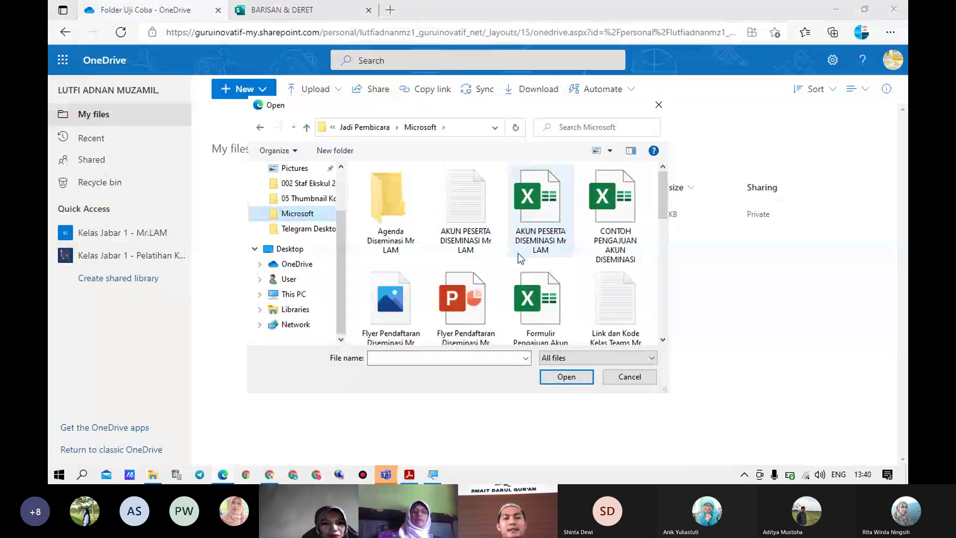
{"action": "scroll", "coordinate": [518, 253], "scroll_direction": "down", "scroll_amount": 2}
{"action": "left_click", "coordinate": [457, 229]}
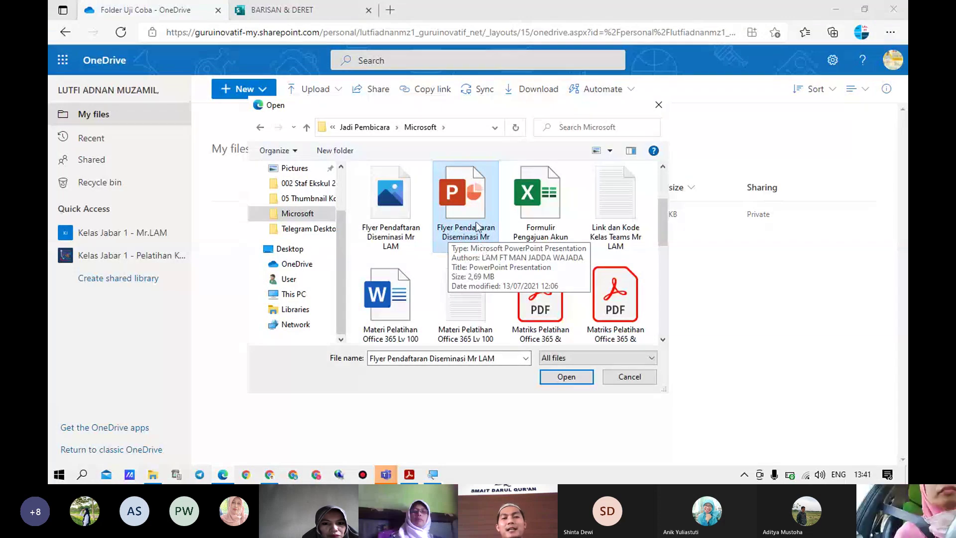
{"action": "scroll", "coordinate": [478, 228], "scroll_direction": "up", "scroll_amount": 2}
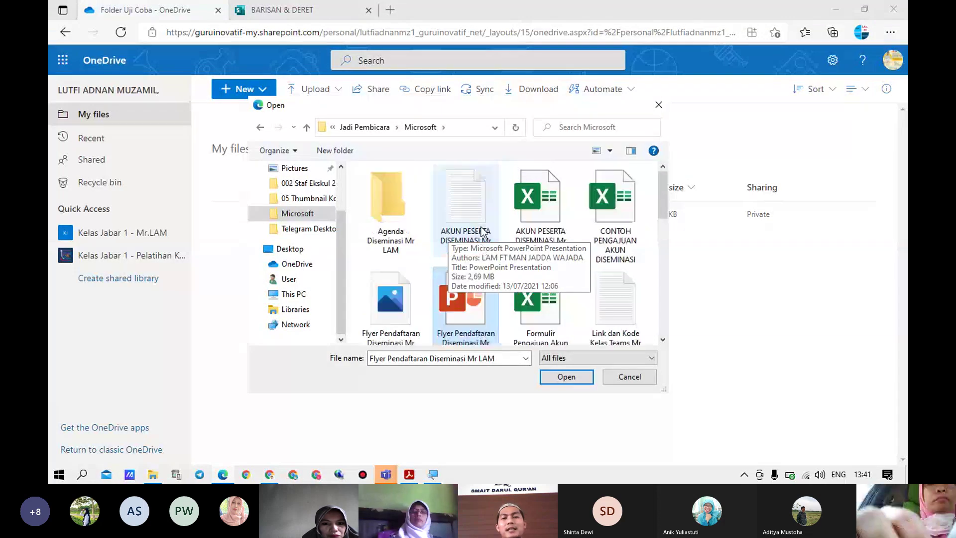
{"action": "scroll", "coordinate": [482, 230], "scroll_direction": "down", "scroll_amount": 5}
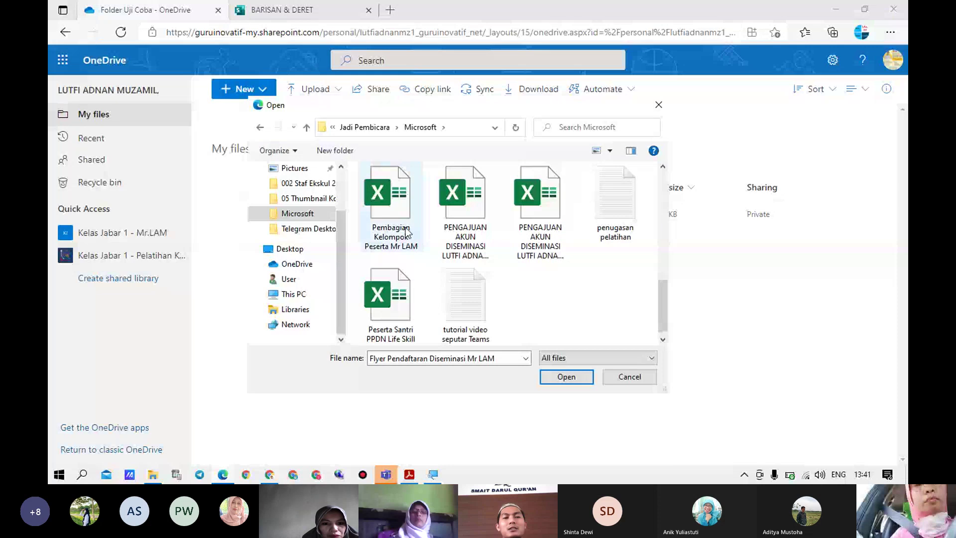
{"action": "left_click", "coordinate": [390, 218]}
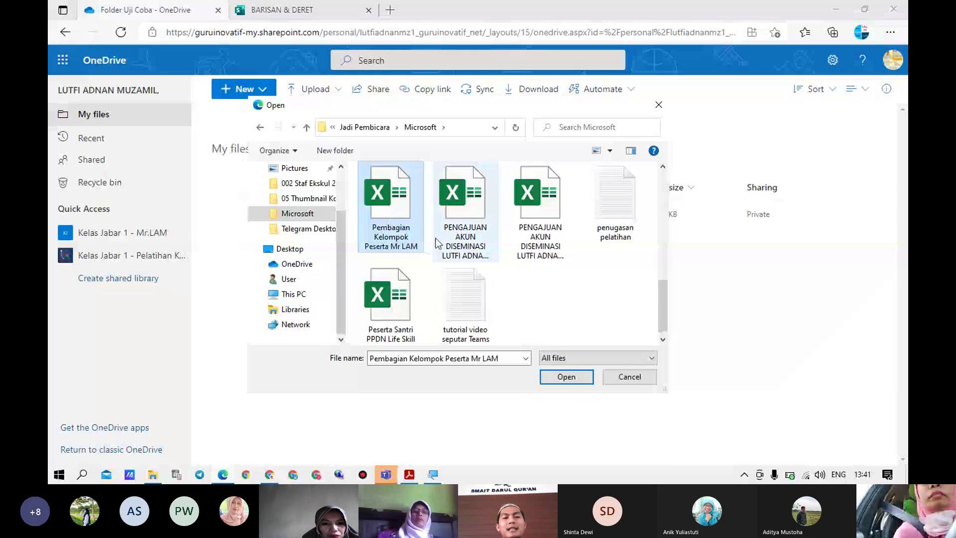
{"action": "left_click", "coordinate": [565, 379]}
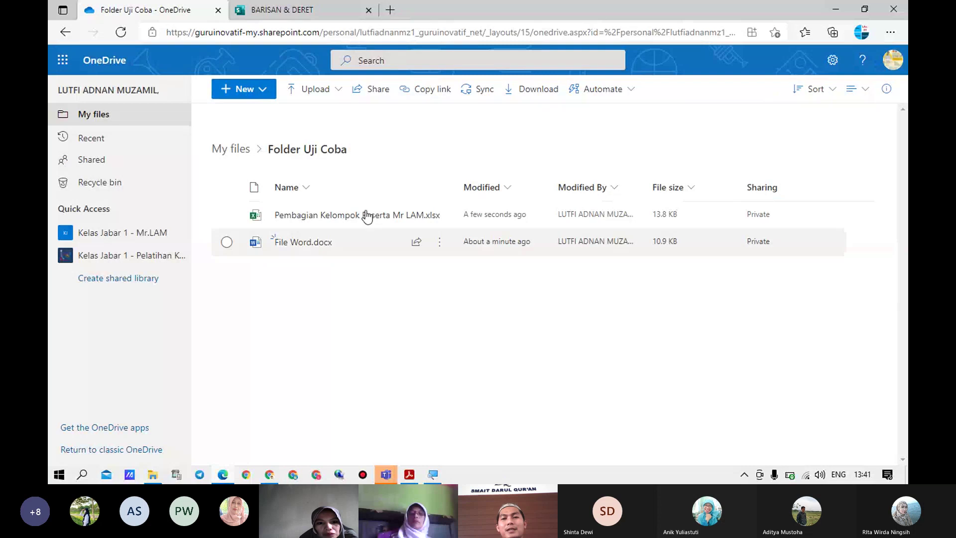
Minimize the training schedule PDF and go back to the top-level My files list
{"action": "mouse_move", "coordinate": [343, 221]}
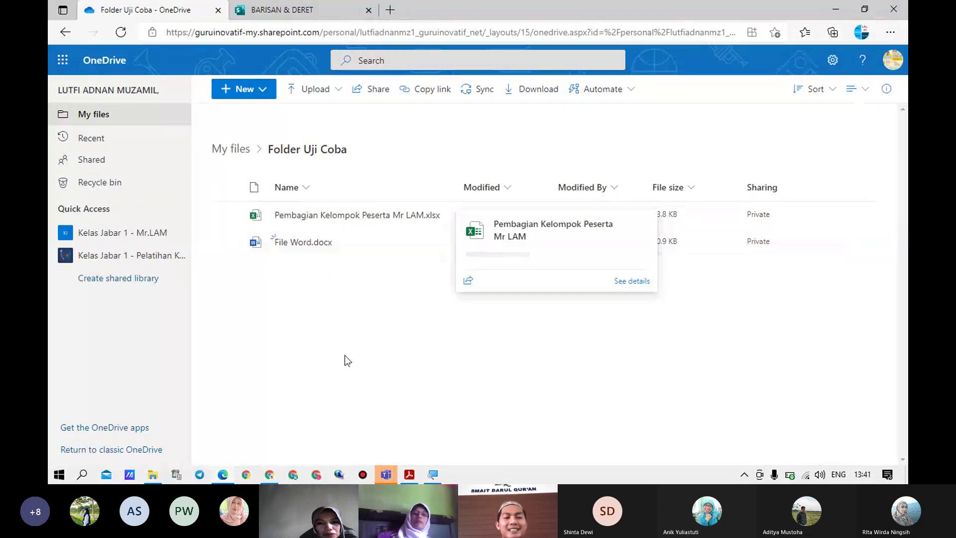
{"action": "key", "text": "alt+Tab"}
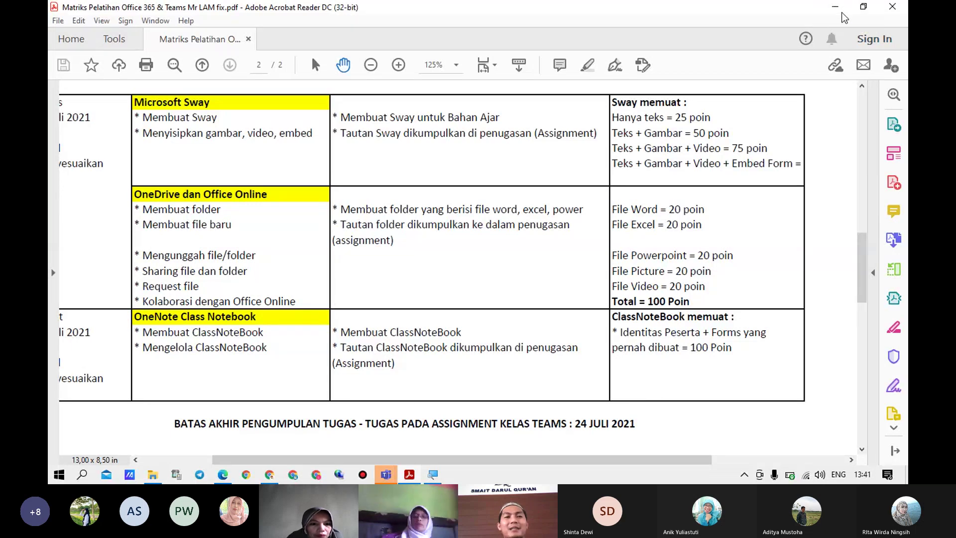
{"action": "left_click", "coordinate": [836, 7]}
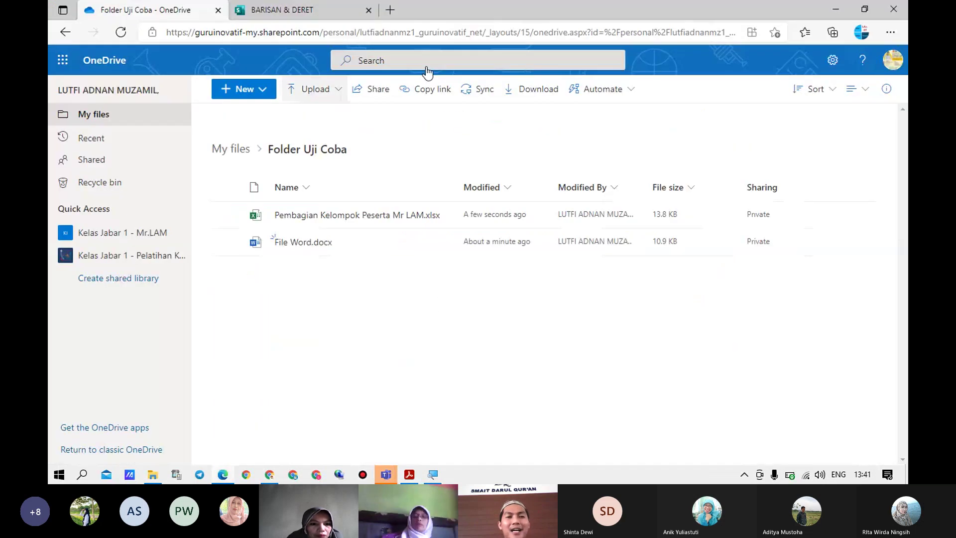
{"action": "left_click", "coordinate": [56, 32]}
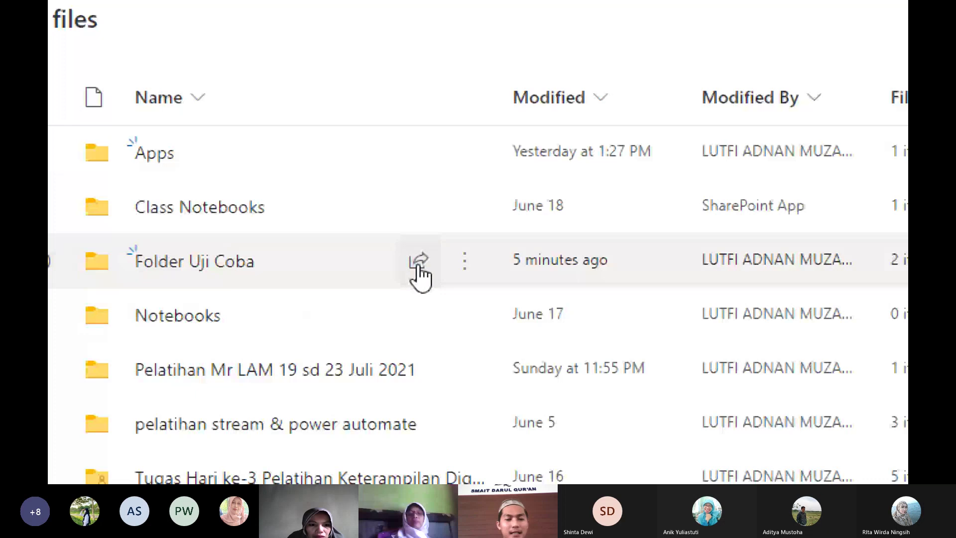
Zoom the page out and open the Send link dialog for Folder Uji Coba
{"action": "key", "text": "super+minus"}
{"action": "key", "text": "super+minus"}
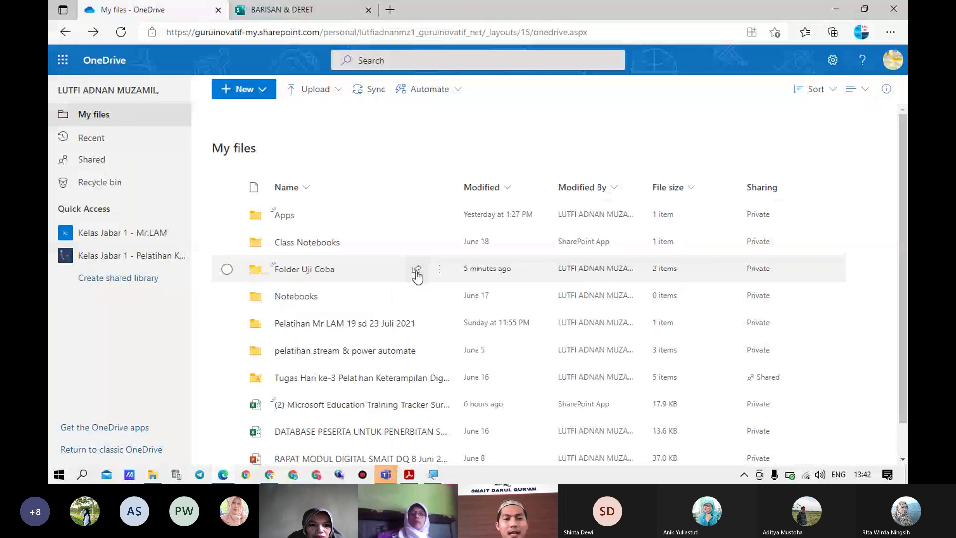
{"action": "left_click", "coordinate": [416, 271]}
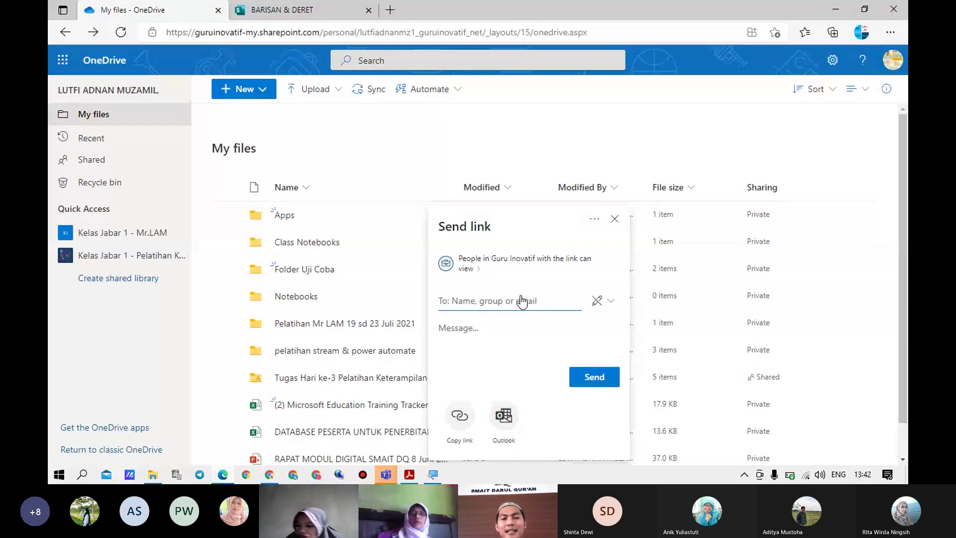
Turn on Allow editing in the Folder Uji Coba link settings and apply the change
{"action": "left_click", "coordinate": [478, 270]}
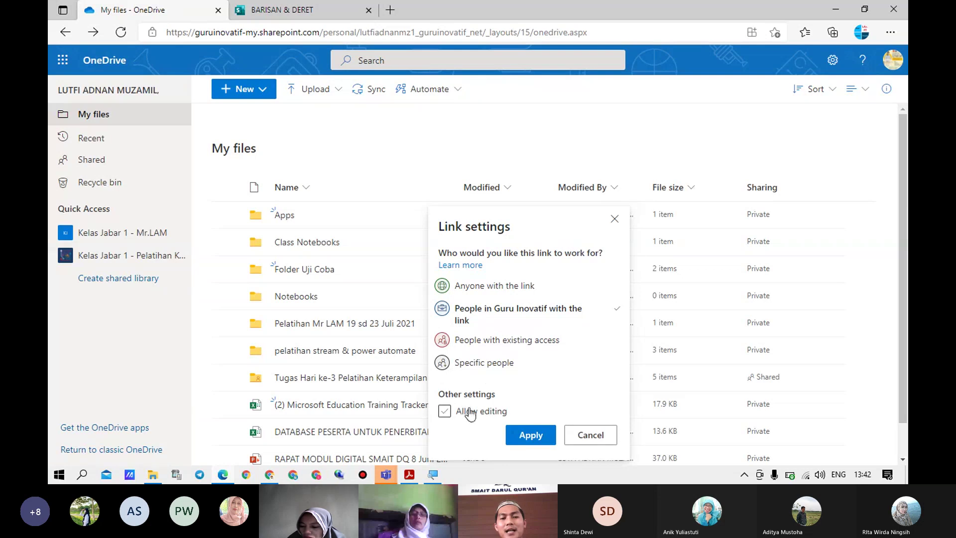
{"action": "left_click", "coordinate": [445, 411]}
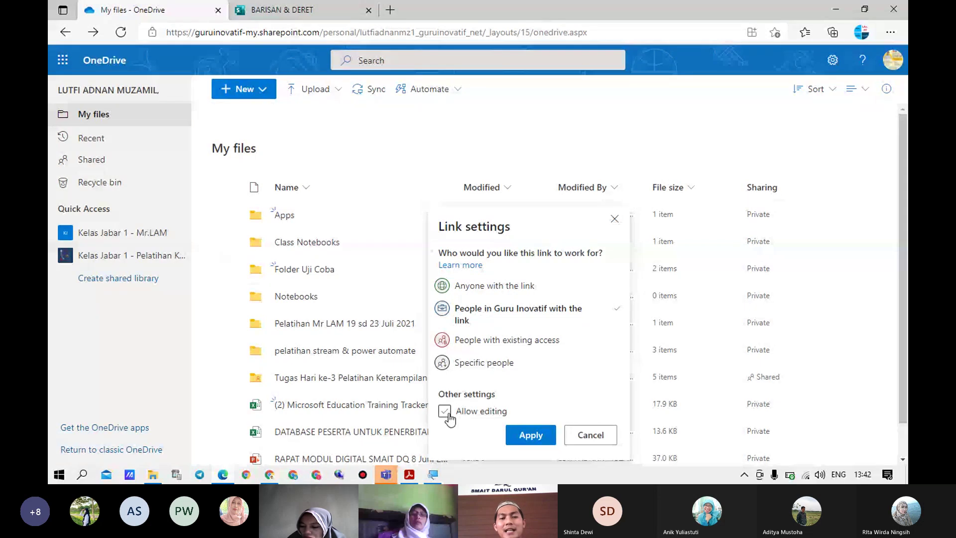
{"action": "left_click", "coordinate": [446, 412]}
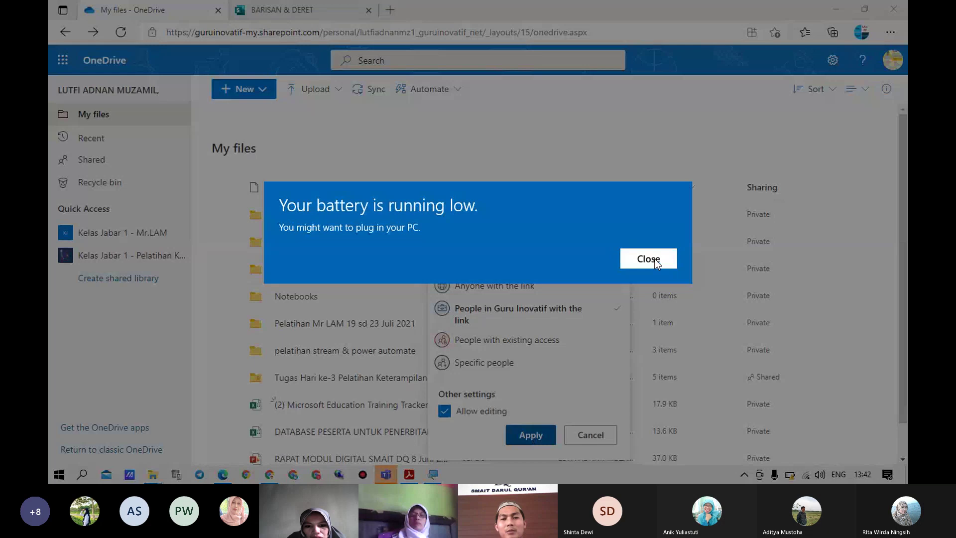
{"action": "left_click", "coordinate": [656, 260]}
{"action": "left_click", "coordinate": [530, 435]}
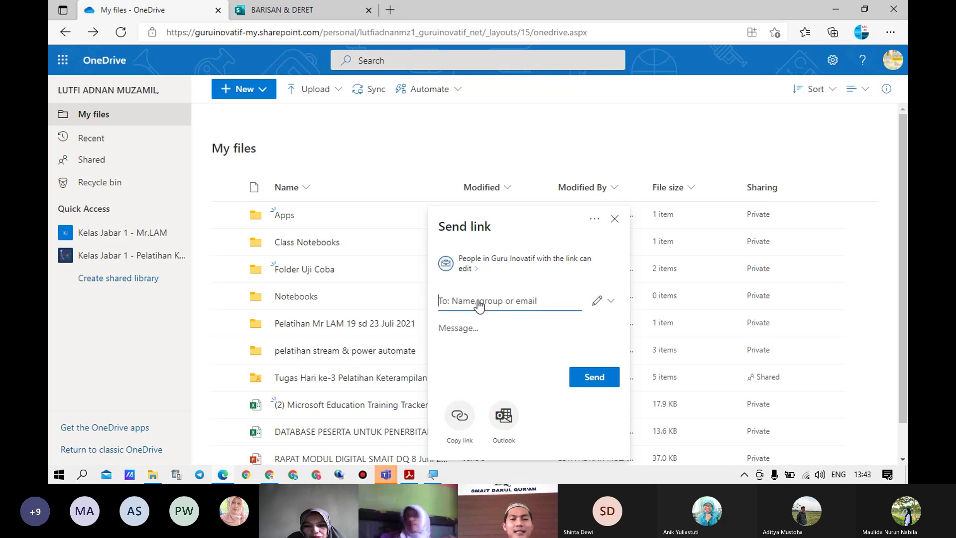
Add a colleague as the link recipient by entering their e-mail address and picking the suggested person
{"action": "type", "text": "Lutfi"}
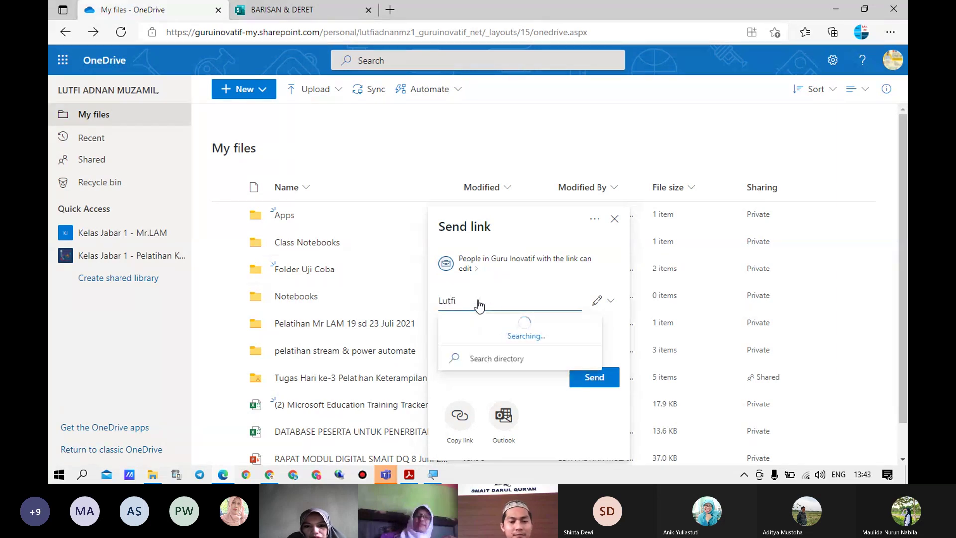
{"action": "key", "text": "BackSpace"}
{"action": "key", "text": "BackSpace"}
{"action": "key", "text": "BackSpace"}
{"action": "key", "text": "BackSpace"}
{"action": "key", "text": "BackSpace"}
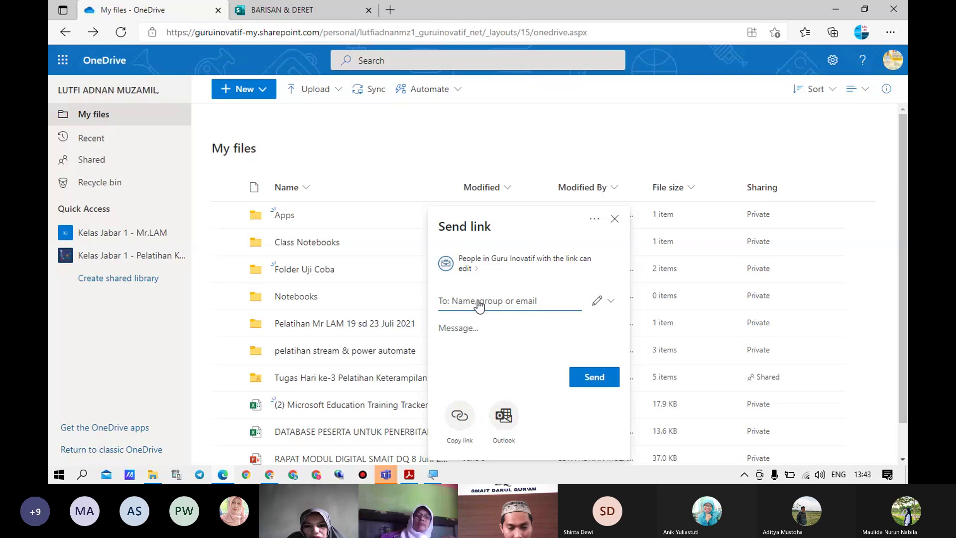
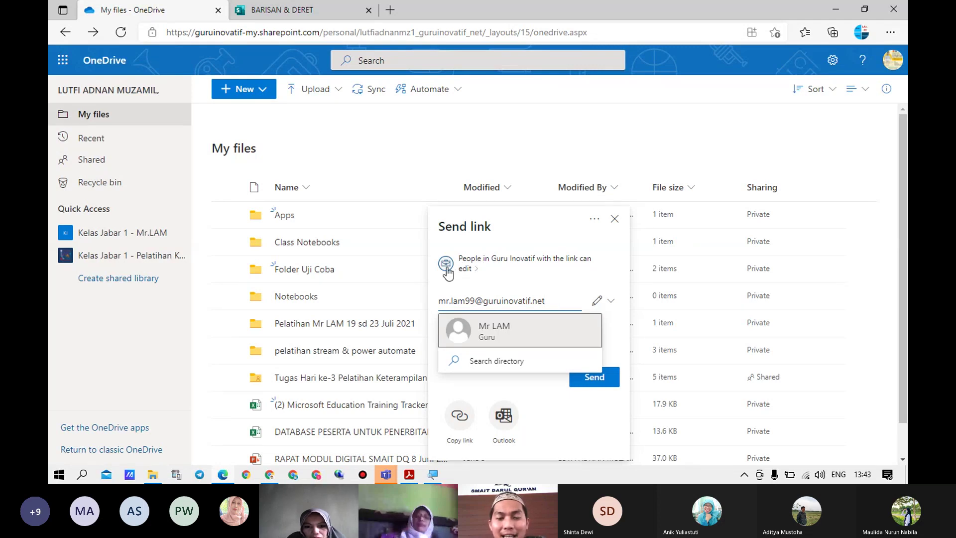
{"action": "left_click", "coordinate": [505, 336]}
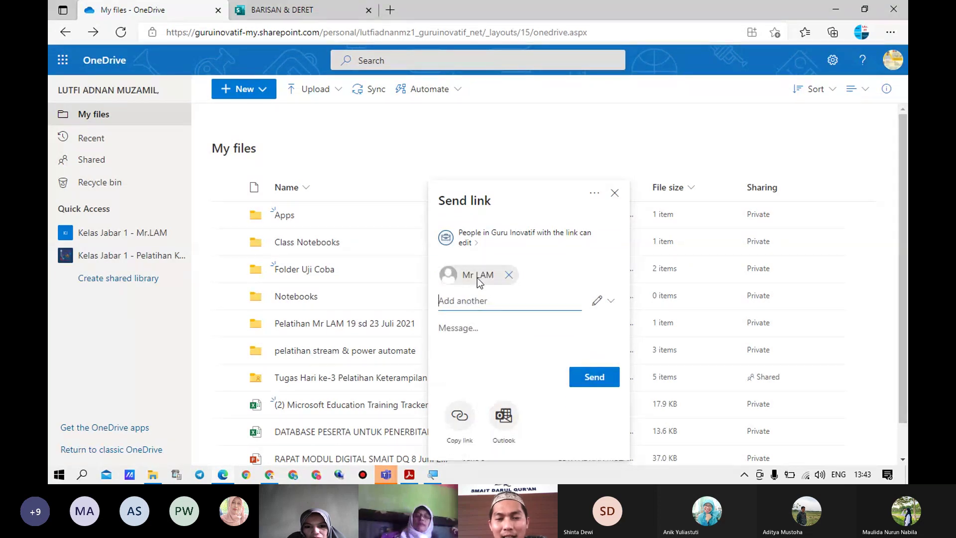
{"action": "left_click", "coordinate": [612, 303]}
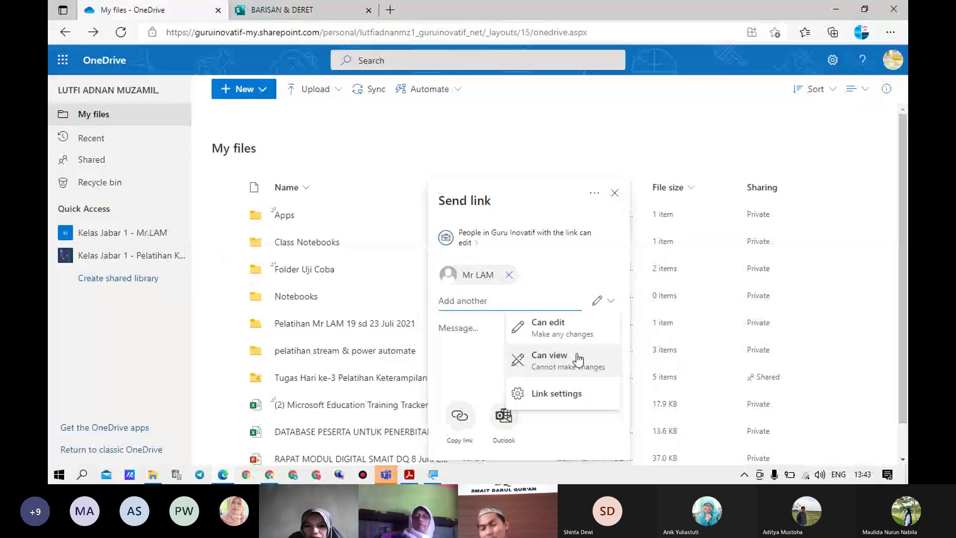
Leave the recipient's permission at Can edit and write the message 'ini file'
{"action": "left_click", "coordinate": [581, 360]}
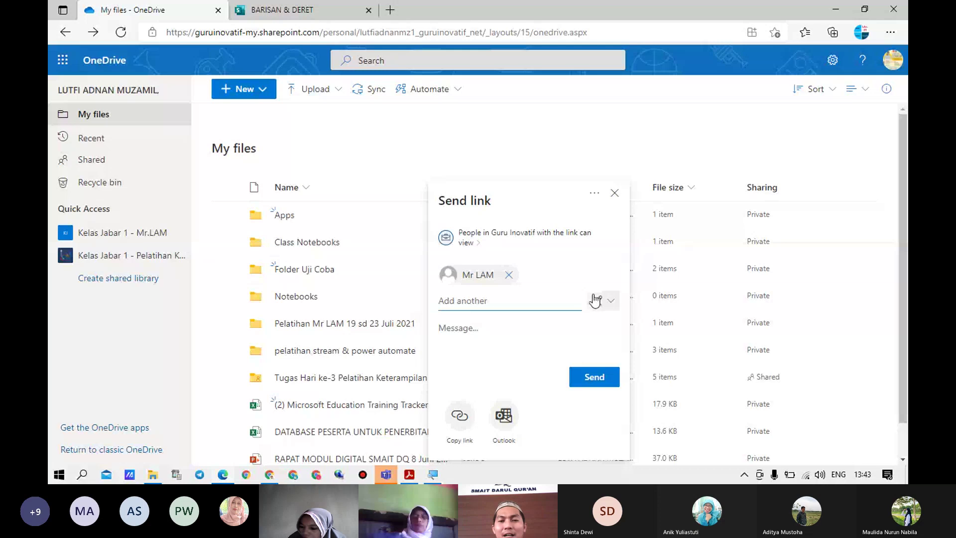
{"action": "left_click", "coordinate": [616, 305]}
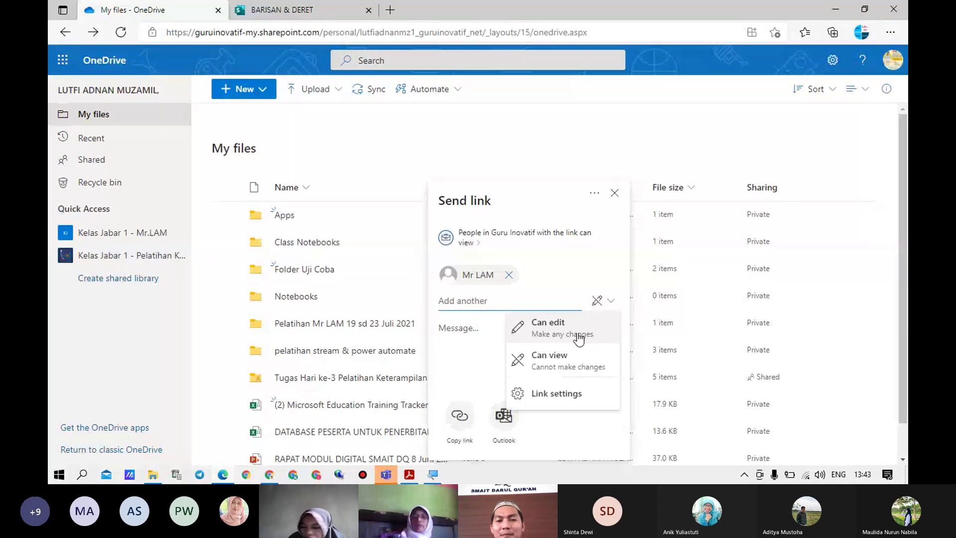
{"action": "left_click", "coordinate": [578, 333]}
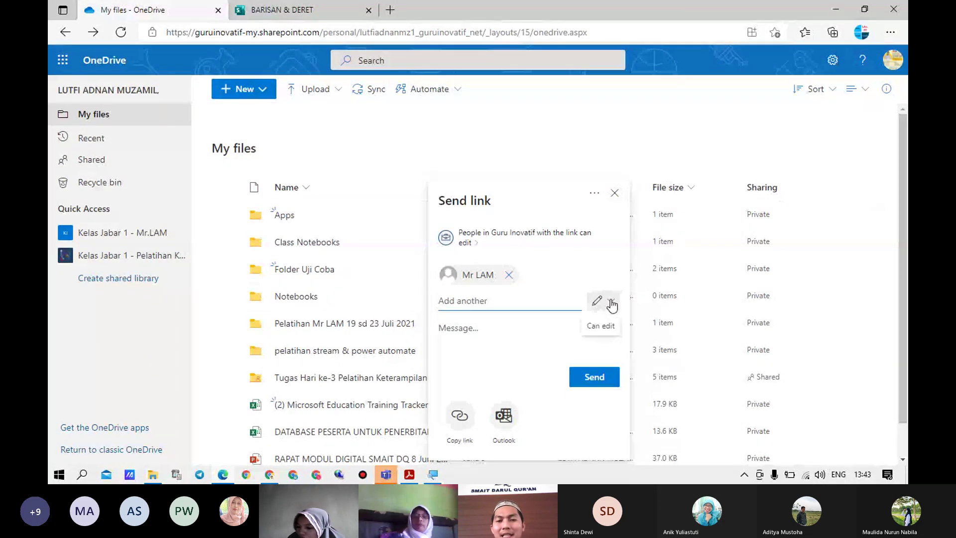
{"action": "left_click", "coordinate": [612, 303]}
{"action": "left_click", "coordinate": [580, 324]}
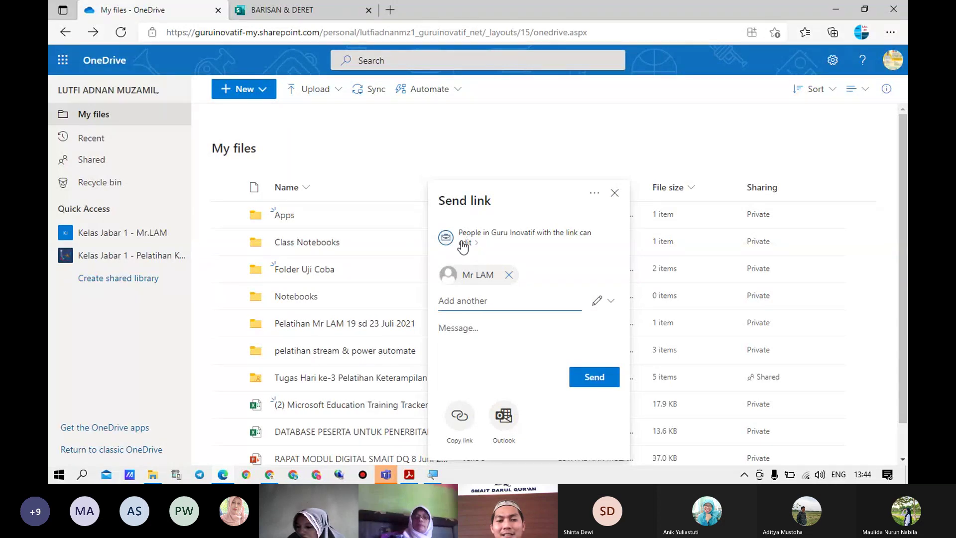
{"action": "left_click", "coordinate": [487, 330]}
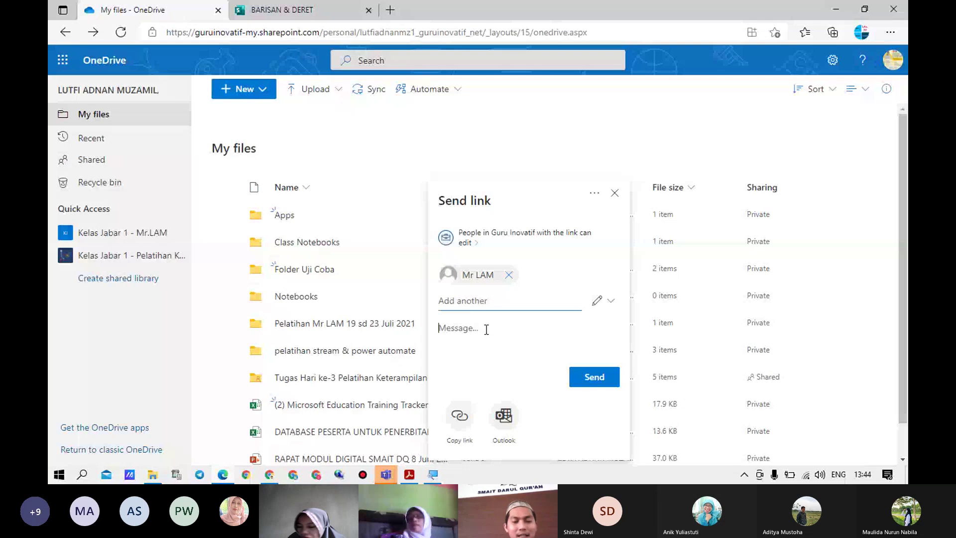
{"action": "type", "text": "ini file"}
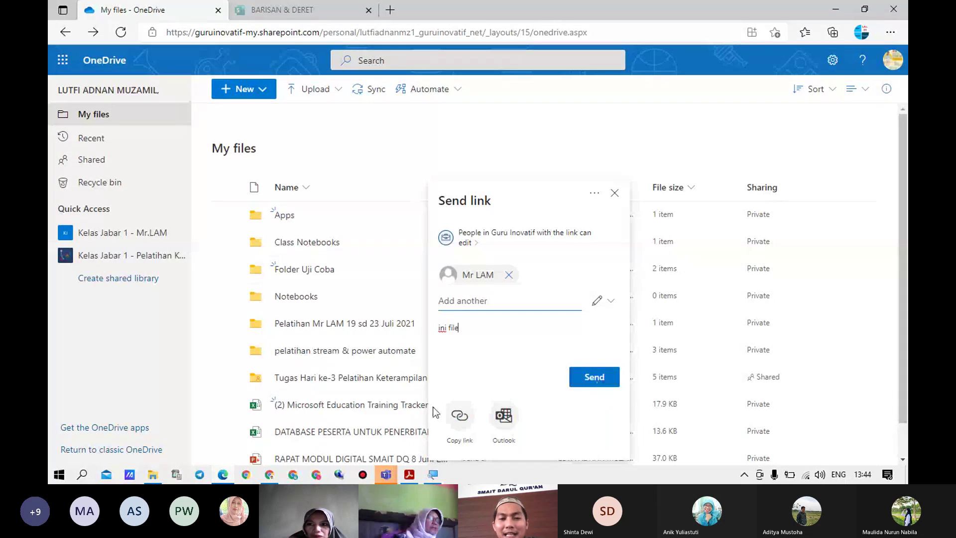
Copy the Folder Uji Coba link to the clipboard and close the confirmation
{"action": "left_click", "coordinate": [461, 421]}
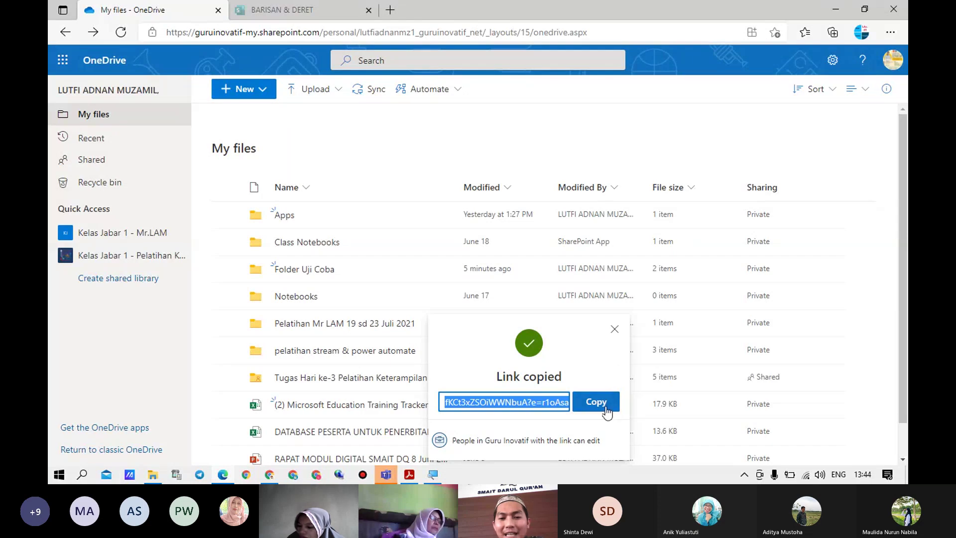
{"action": "left_click", "coordinate": [605, 405]}
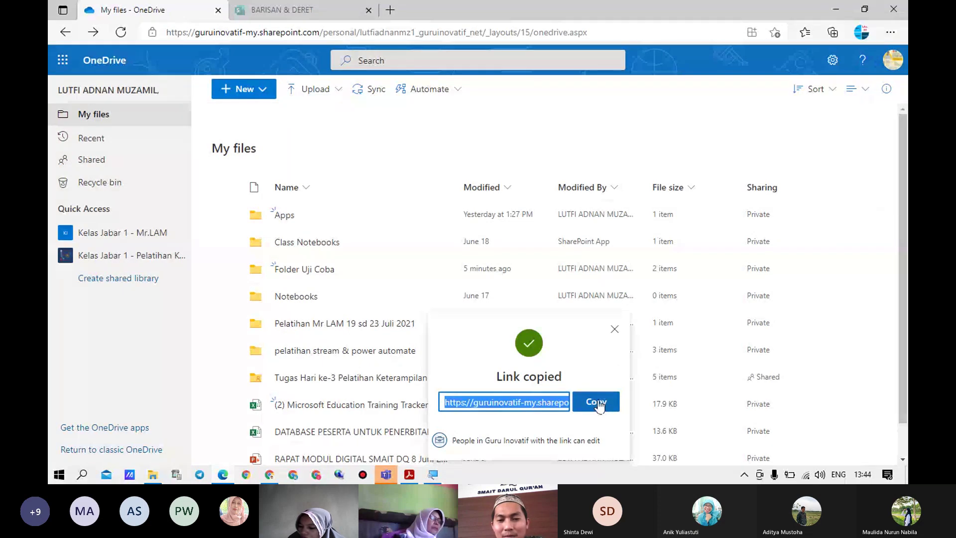
{"action": "left_click", "coordinate": [600, 401]}
{"action": "left_click", "coordinate": [620, 331]}
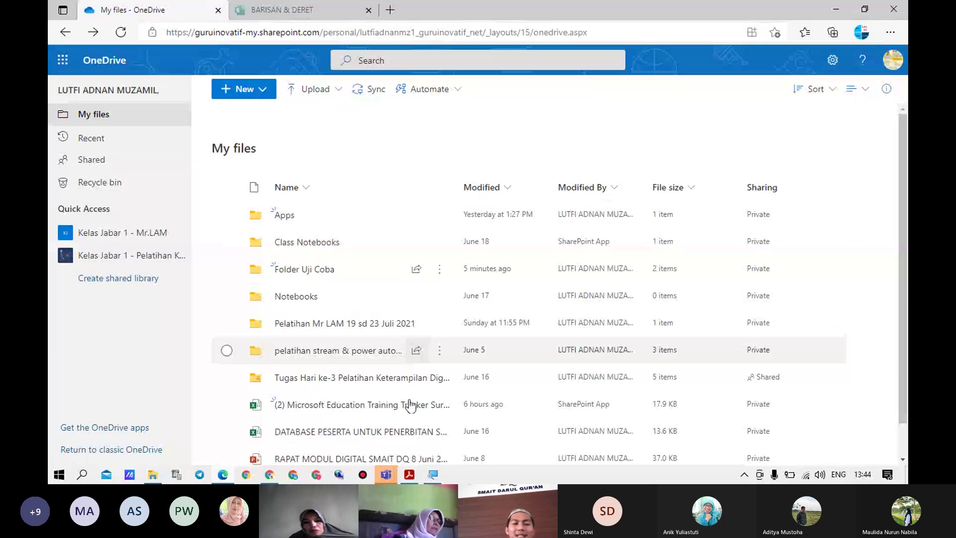
Check the Teams assignments window, then bring up the training matrix PDF in Acrobat Reader
{"action": "mouse_move", "coordinate": [416, 481]}
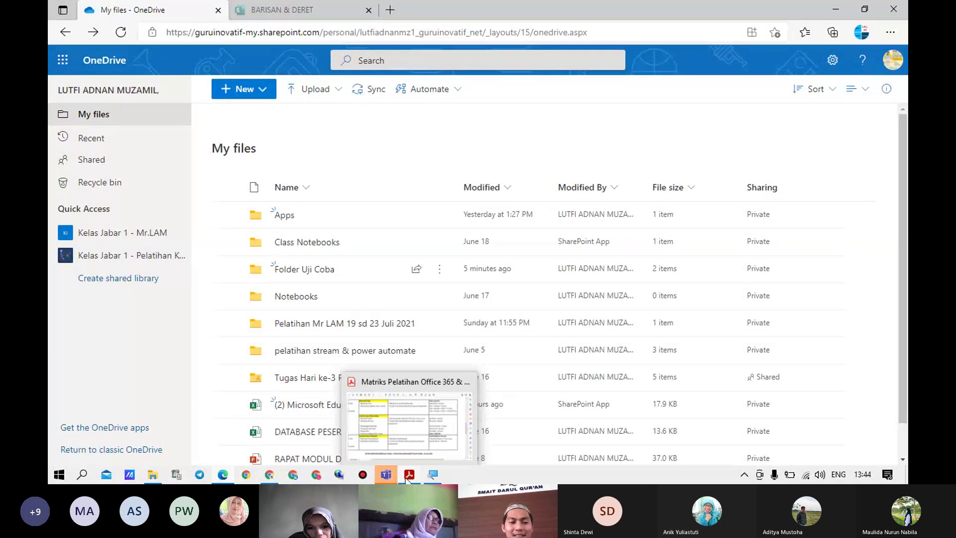
{"action": "left_click", "coordinate": [386, 477]}
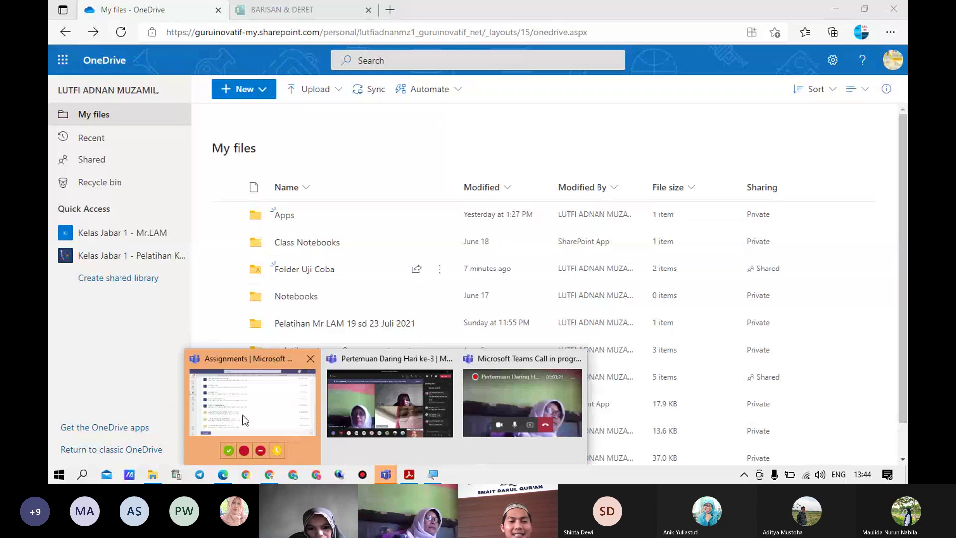
{"action": "left_click", "coordinate": [244, 420]}
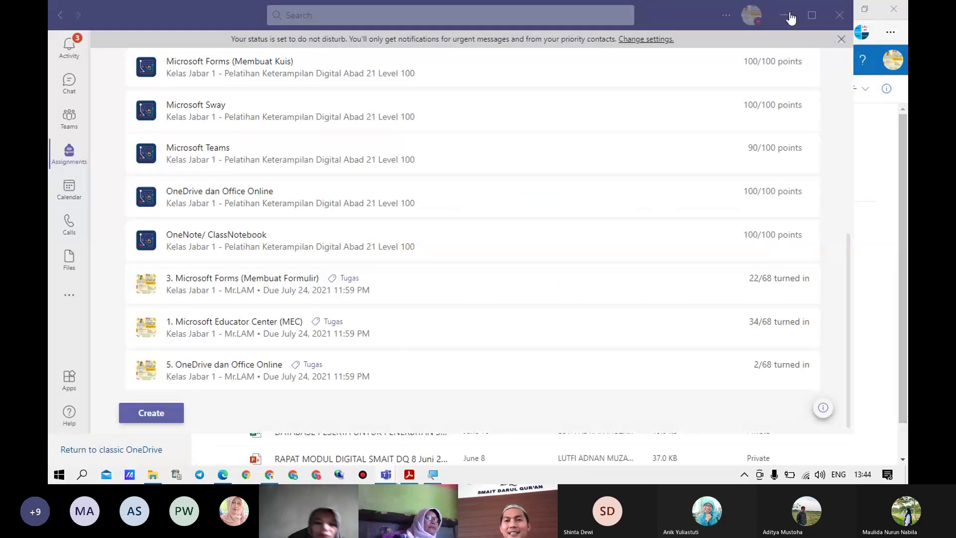
{"action": "left_click", "coordinate": [791, 18]}
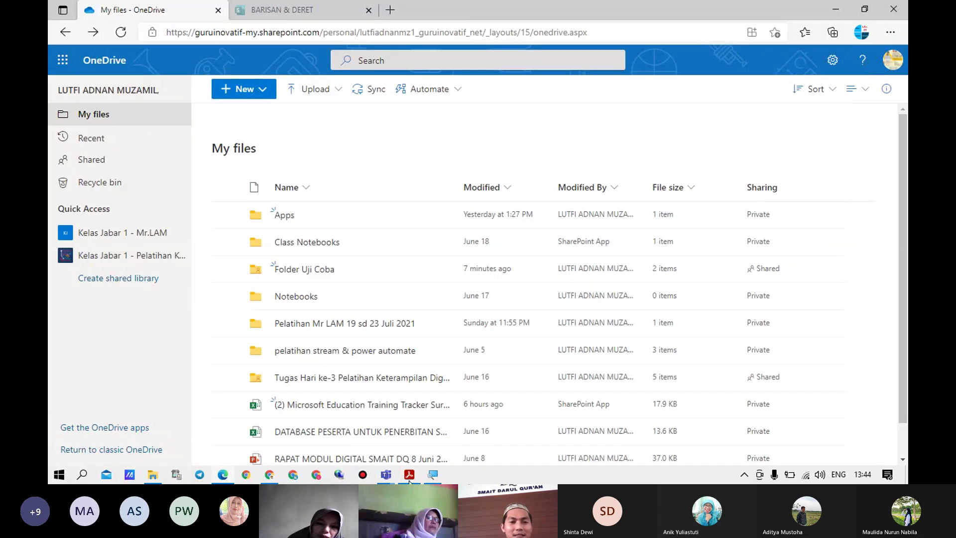
{"action": "left_click", "coordinate": [410, 478]}
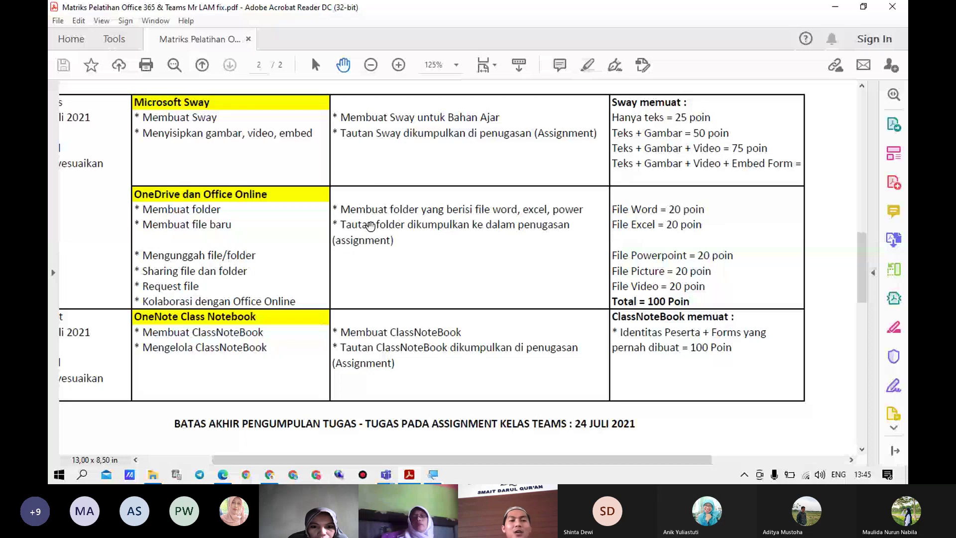
Hide the PDF and open File Word.docx from Folder Uji Coba in Word for the web
{"action": "left_click", "coordinate": [864, 6]}
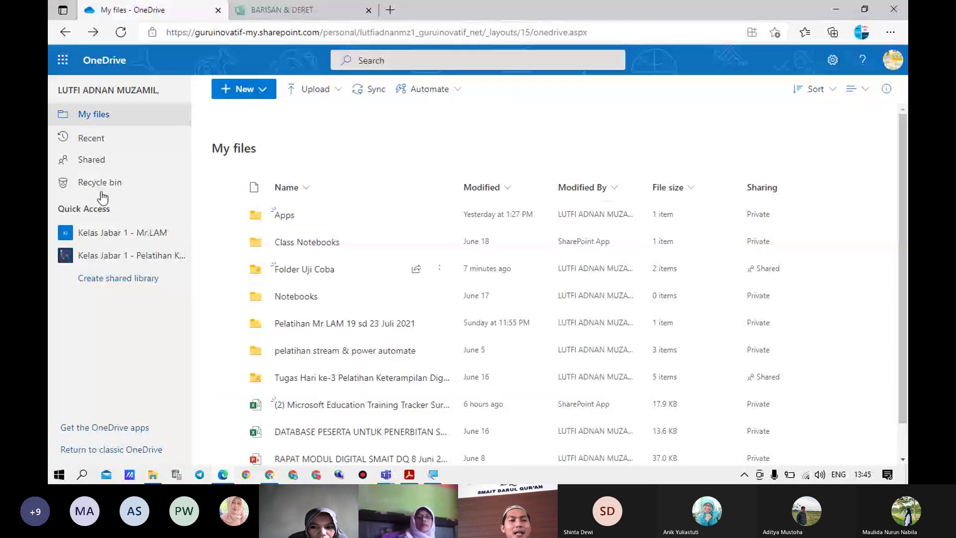
{"action": "left_click", "coordinate": [309, 277]}
{"action": "left_click", "coordinate": [308, 277]}
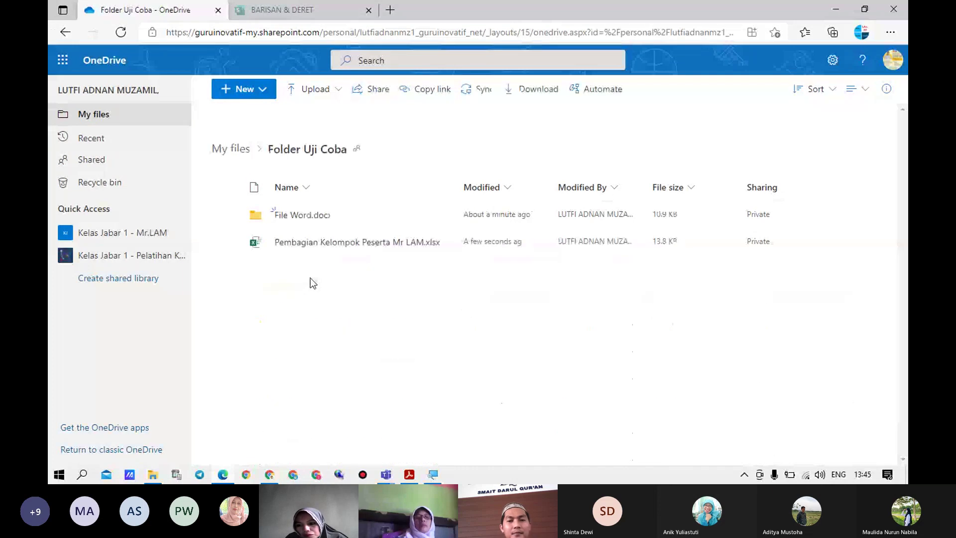
{"action": "left_click", "coordinate": [330, 223]}
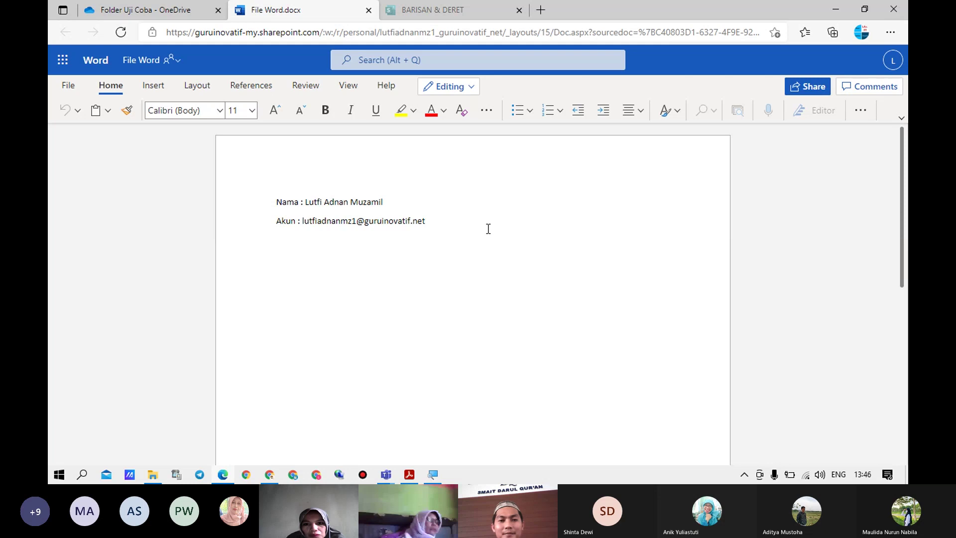
Finish the Akun line, set File Word.docx's share link to Can edit, and search for a recipient
{"action": "key", "text": "Return"}
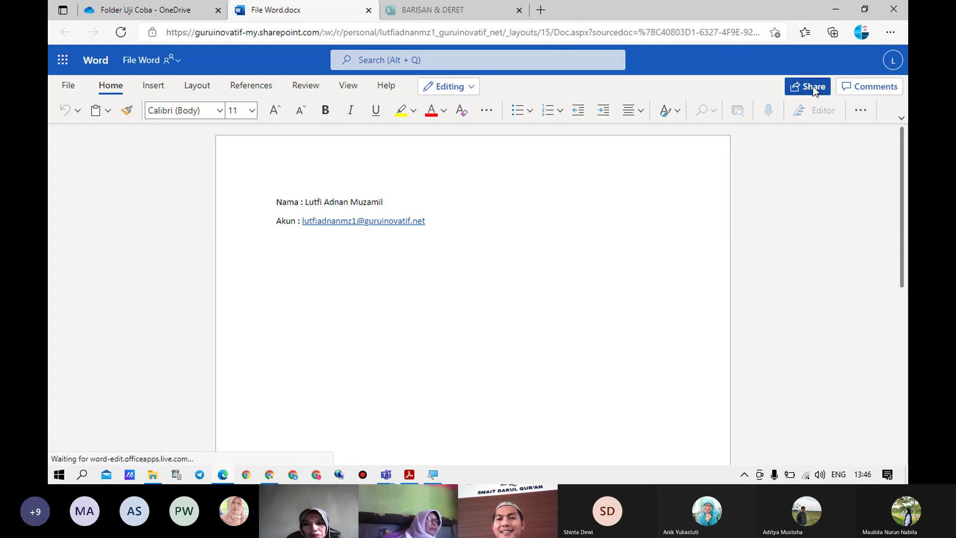
{"action": "left_click", "coordinate": [813, 86]}
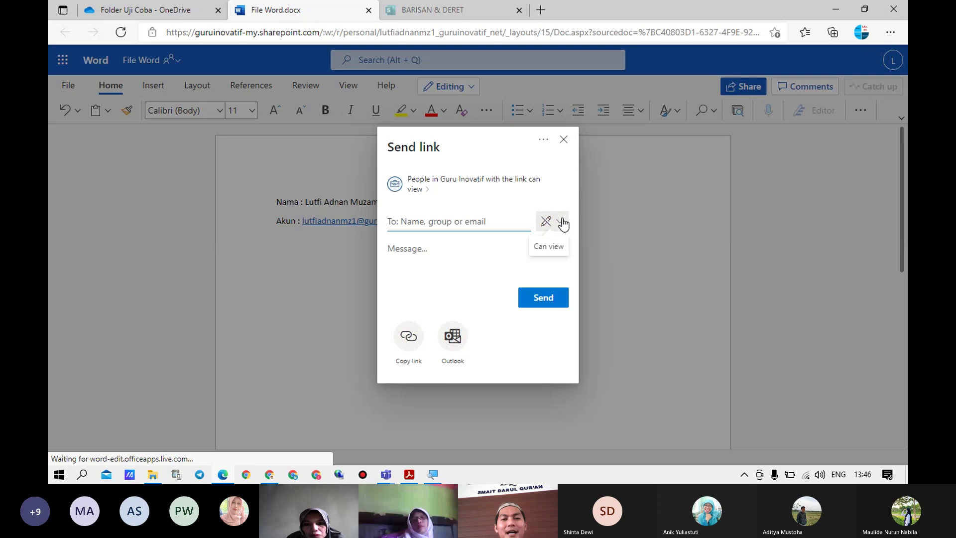
{"action": "left_click", "coordinate": [561, 223]}
{"action": "left_click", "coordinate": [530, 249]}
{"action": "left_click", "coordinate": [467, 225]}
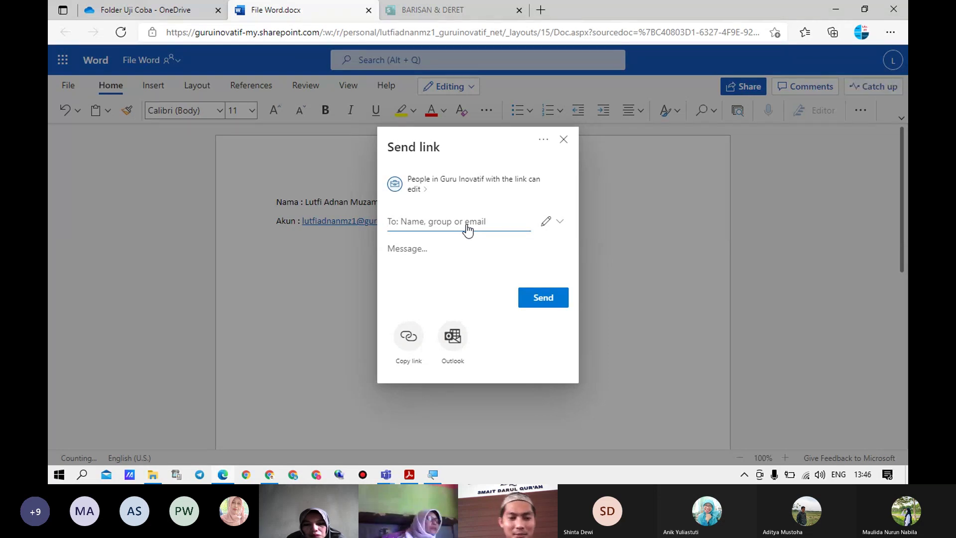
{"action": "left_click", "coordinate": [467, 228]}
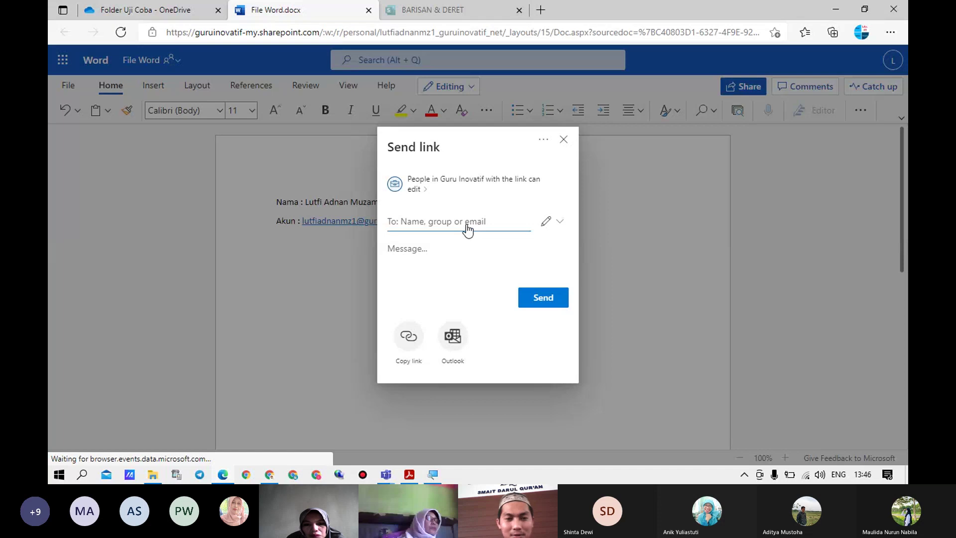
{"action": "type", "text": "umi"}
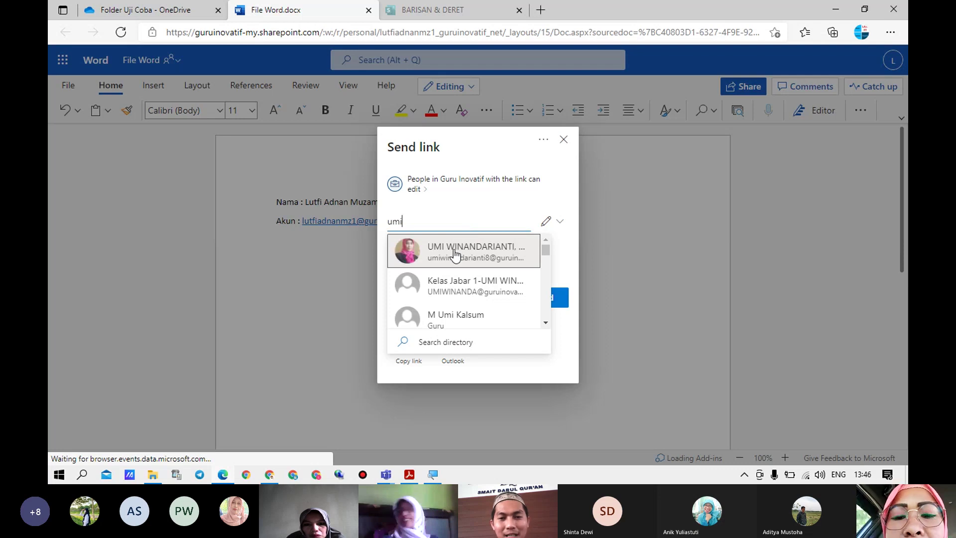
Add the first suggested recipient, copy the editable document link, and switch to the Teams meeting
{"action": "left_click", "coordinate": [454, 253]}
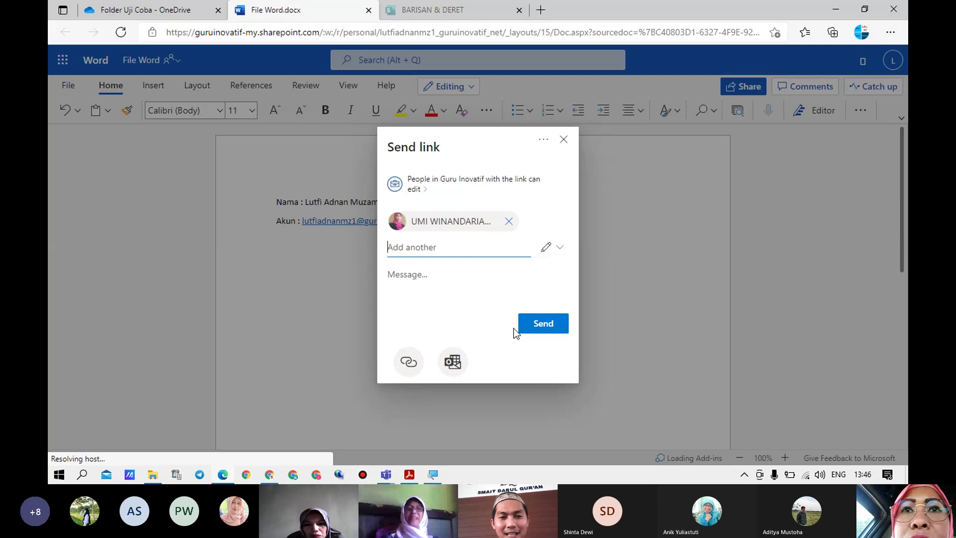
{"action": "left_click", "coordinate": [409, 351]}
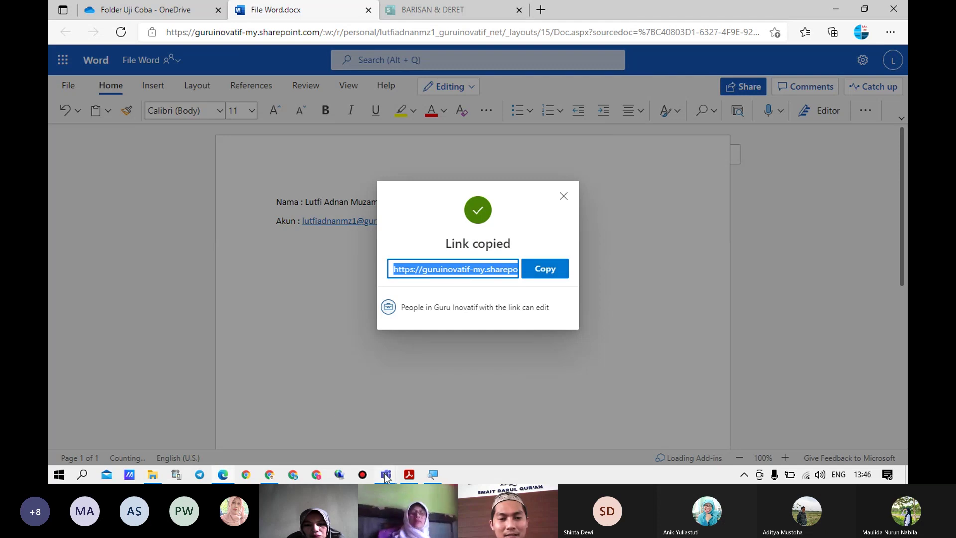
{"action": "mouse_move", "coordinate": [386, 477]}
{"action": "left_click", "coordinate": [416, 387]}
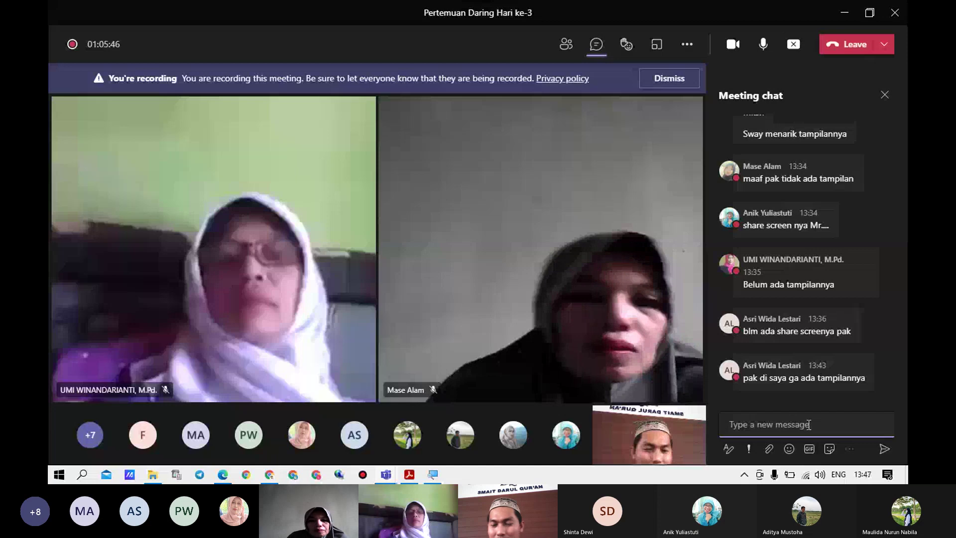
Paste and send the File Word.docx link in the meeting chat, then minimise Teams
{"action": "key", "text": "ctrl+v"}
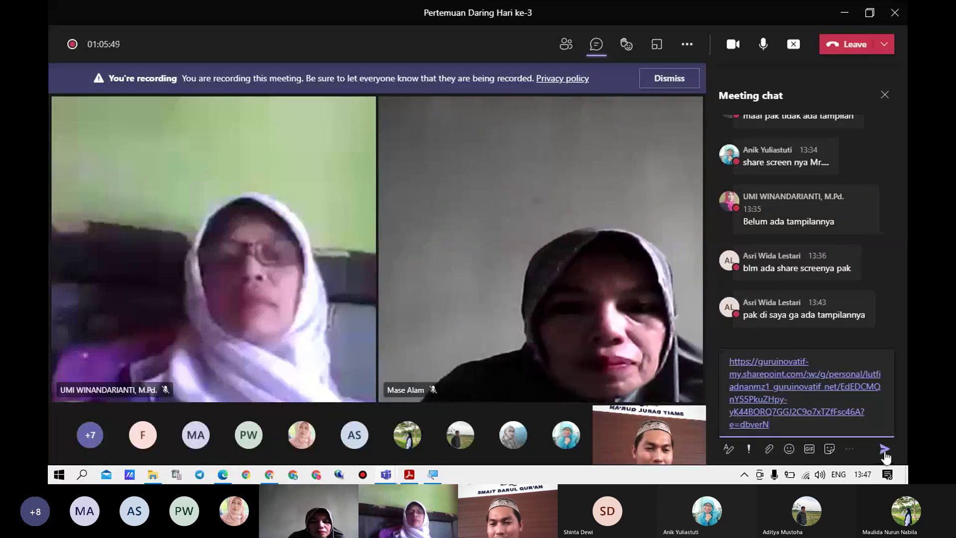
{"action": "left_click", "coordinate": [884, 451]}
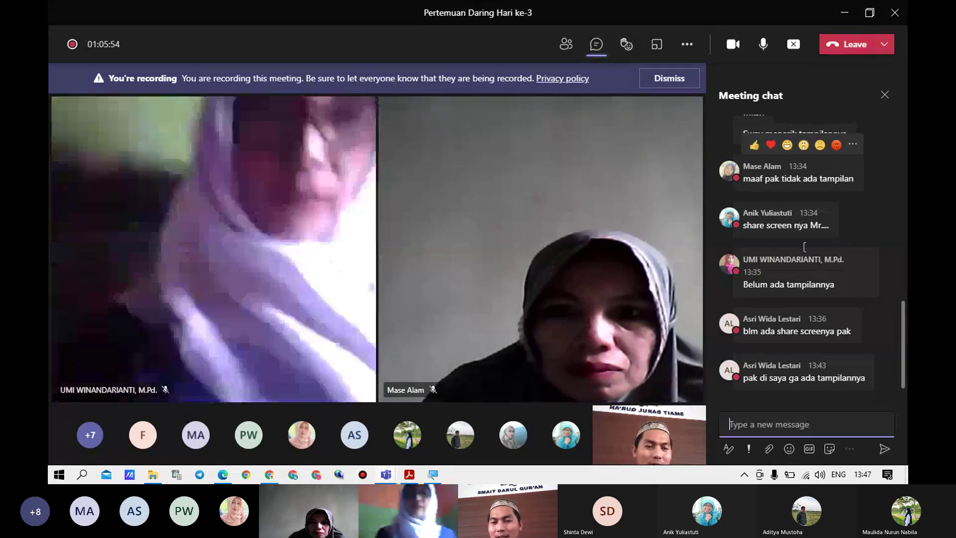
{"action": "scroll", "coordinate": [797, 210], "scroll_direction": "down", "scroll_amount": 3}
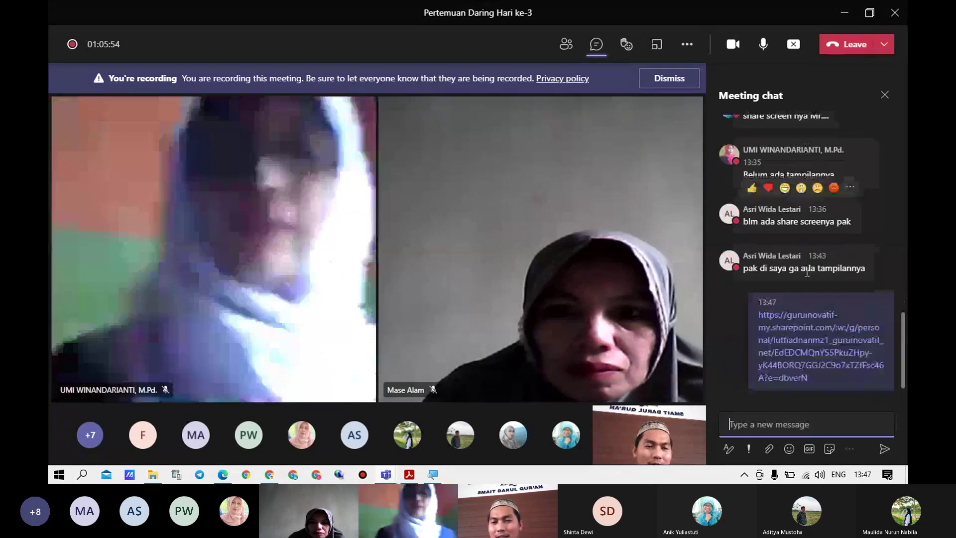
{"action": "left_click", "coordinate": [851, 15]}
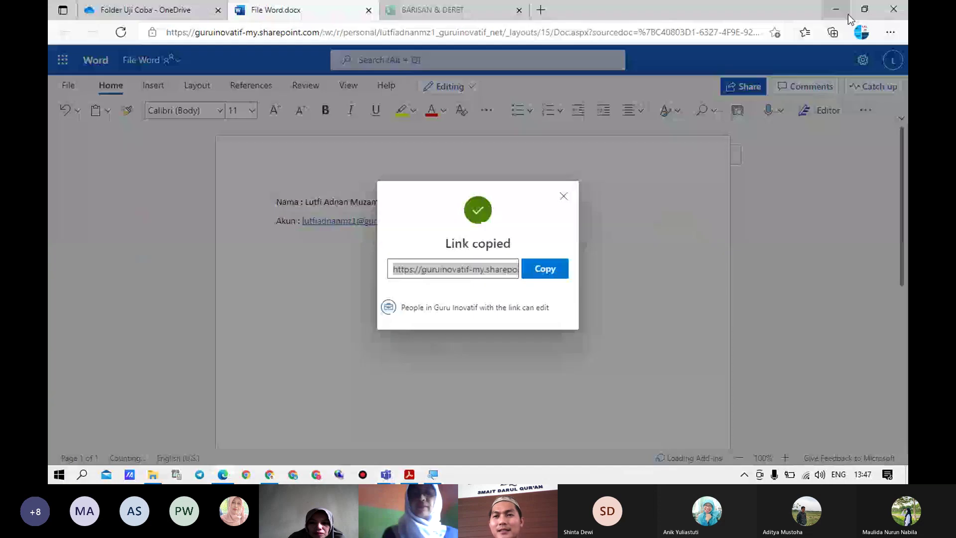
Close the Link copied dialog and bring the Matriks Pelatihan training matrix PDF back to front
{"action": "left_click", "coordinate": [565, 197]}
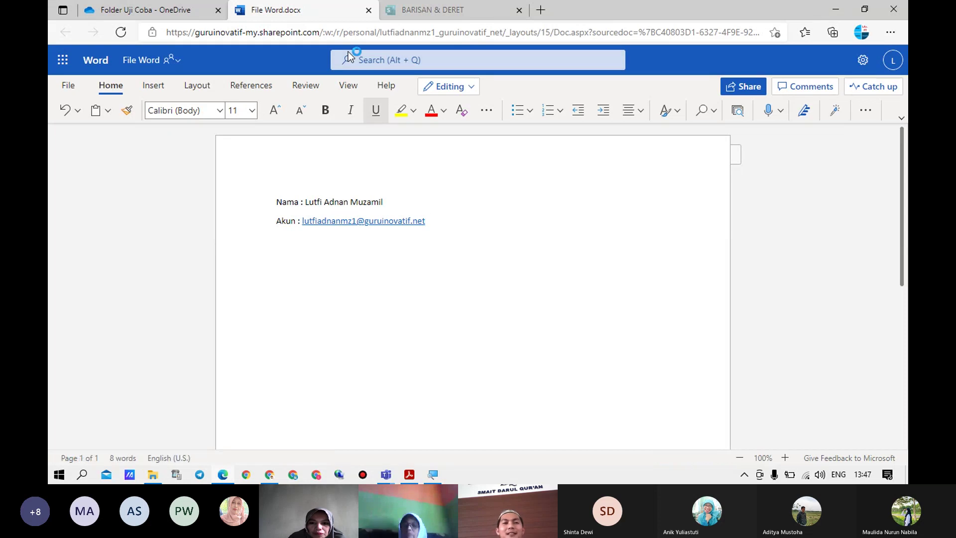
{"action": "left_click", "coordinate": [445, 221]}
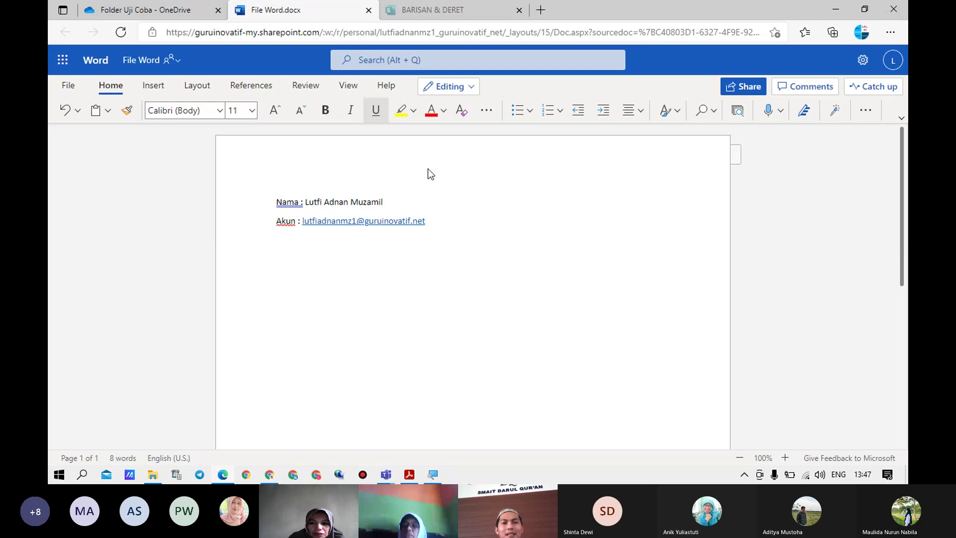
{"action": "left_click", "coordinate": [409, 475]}
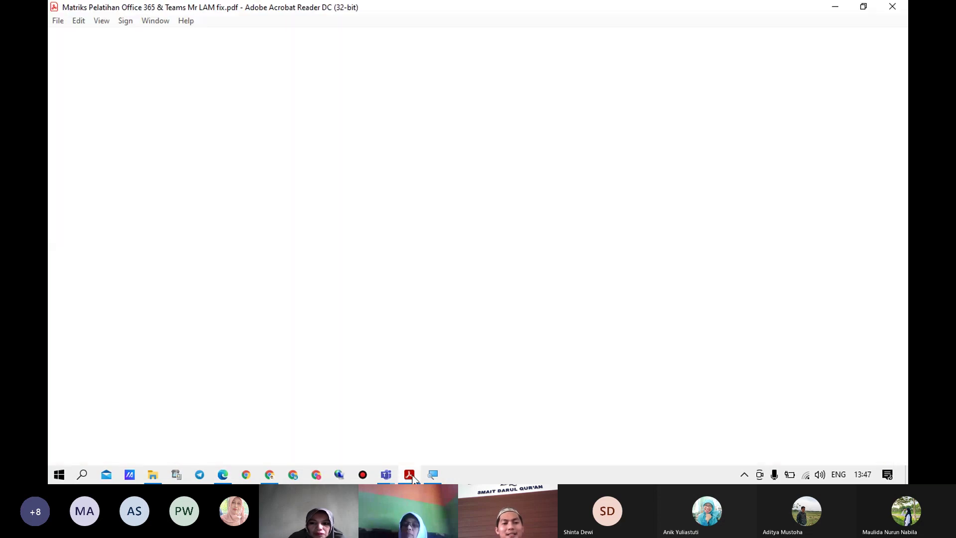